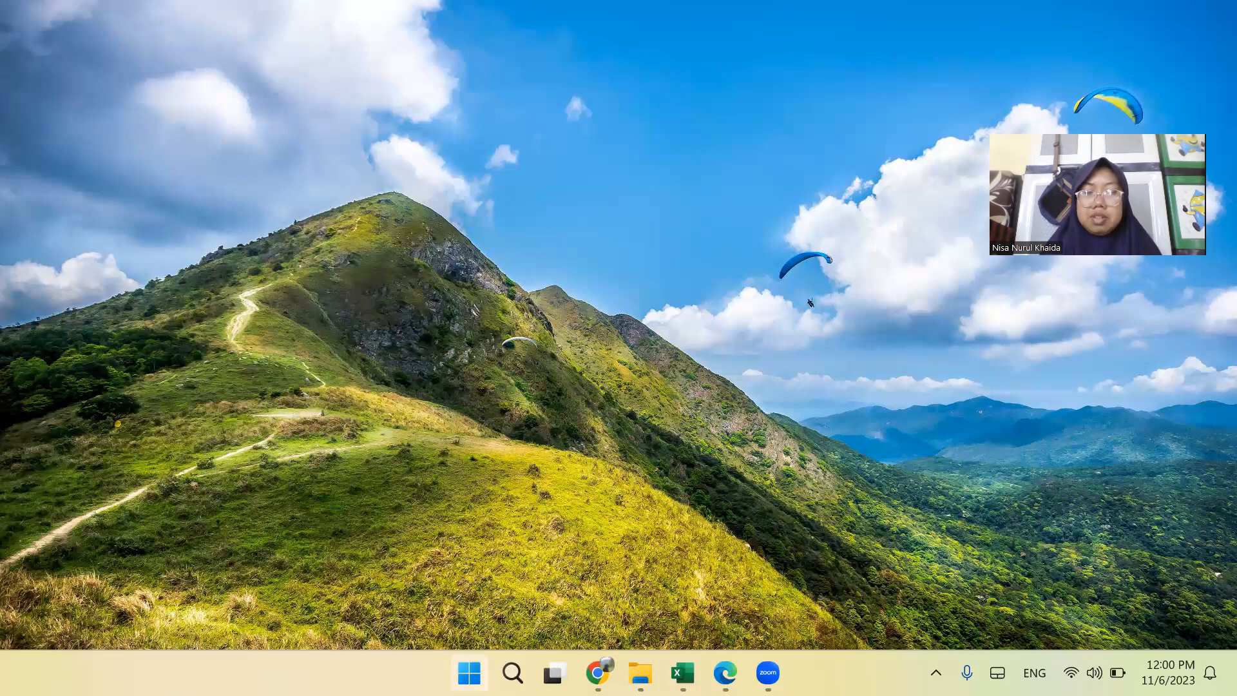
Launch EViews 12 SV (x64) and dismiss the student licence notice.
{"action": "left_click", "coordinate": [469, 672]}
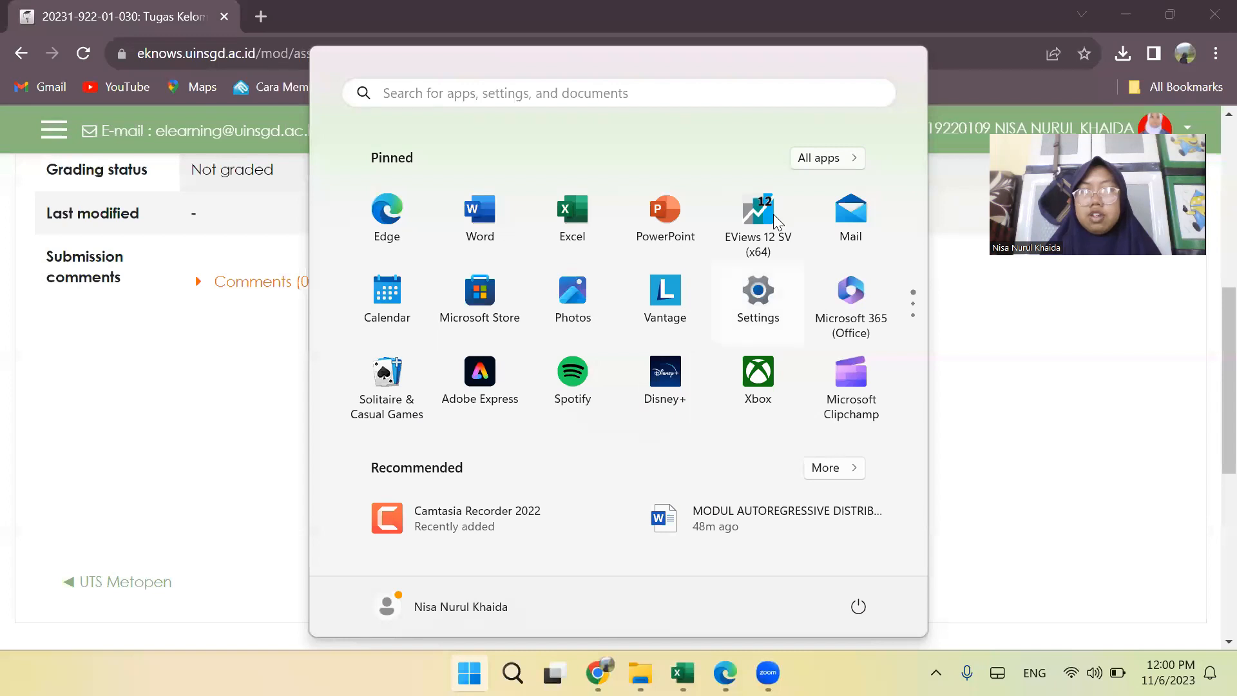
{"action": "left_click", "coordinate": [759, 213]}
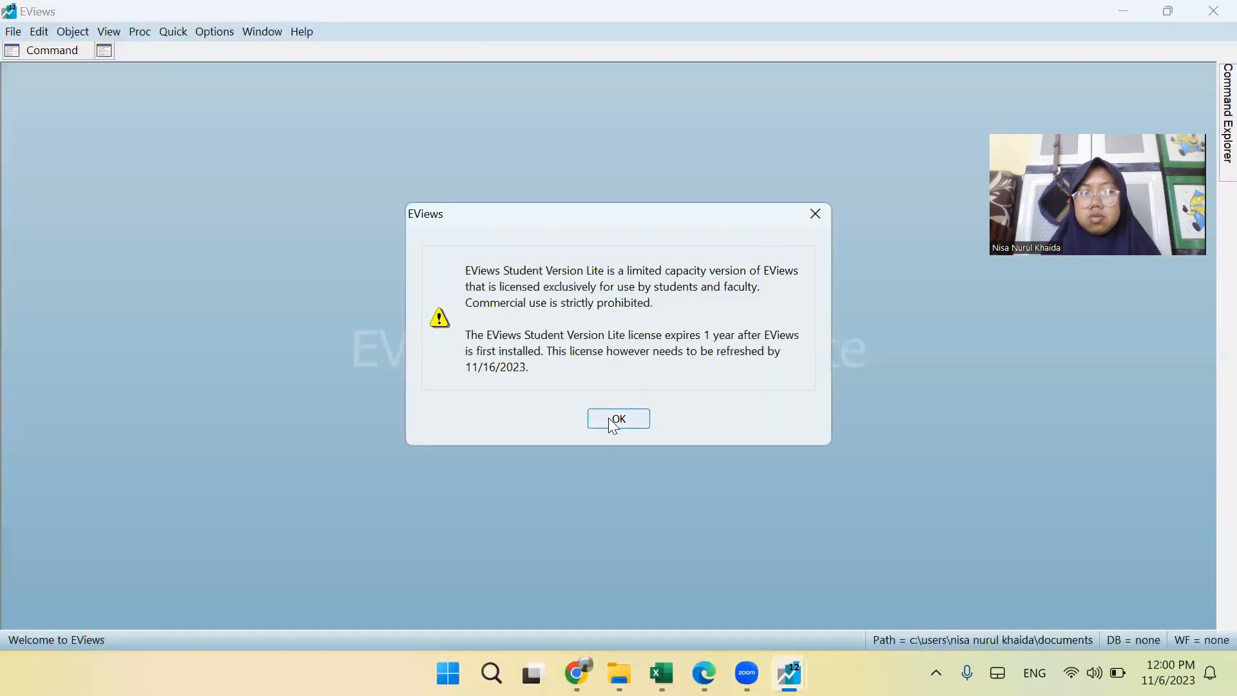
{"action": "left_click", "coordinate": [609, 419]}
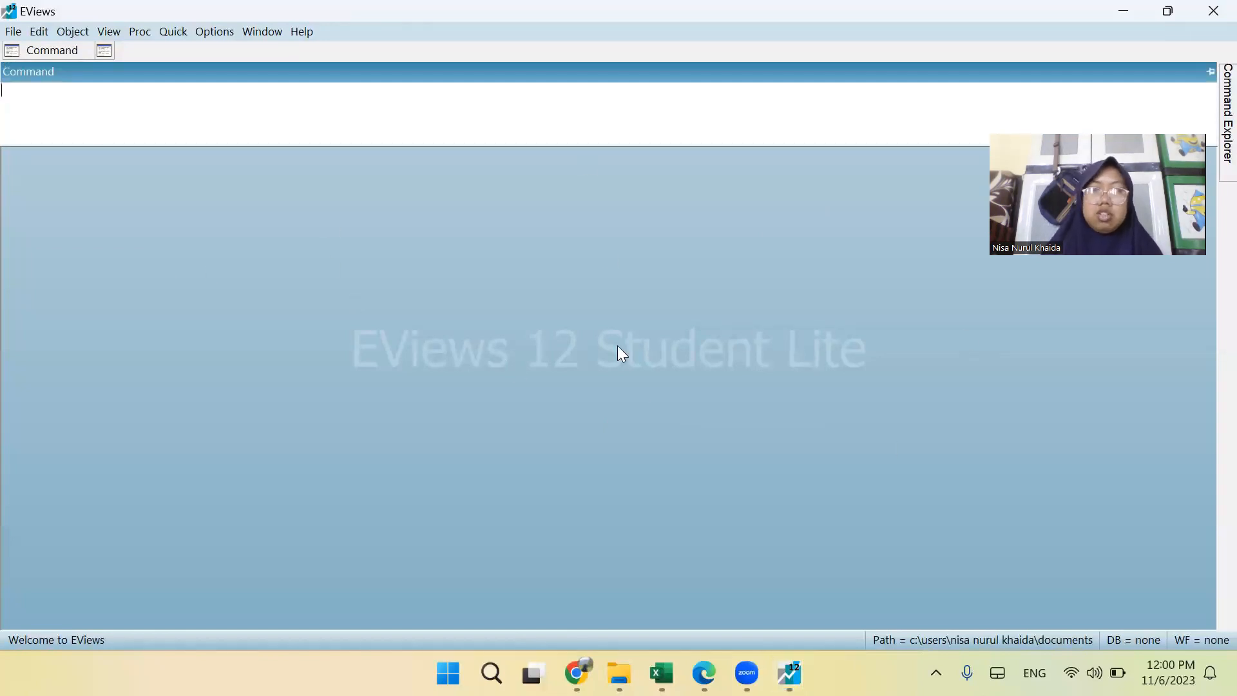
Create a dated regular-frequency workfile with monthly frequency, starting April 2020 and ending August 2023.
{"action": "left_click", "coordinate": [5, 38]}
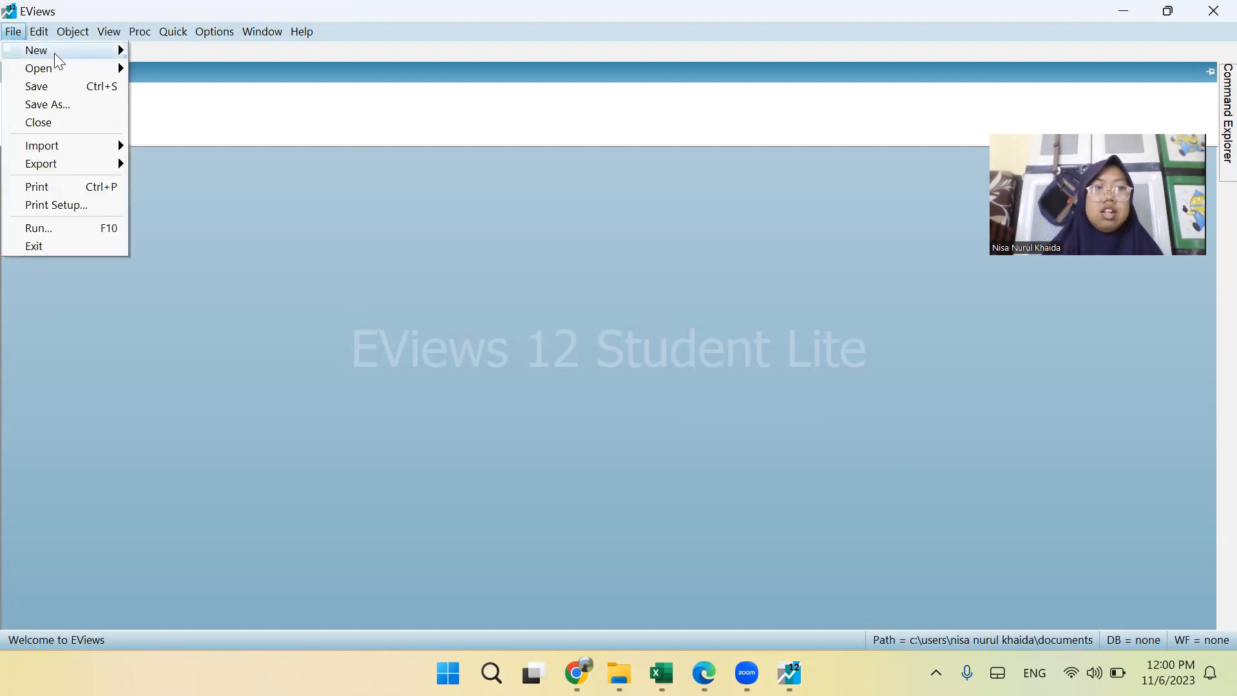
{"action": "mouse_move", "coordinate": [54, 53]}
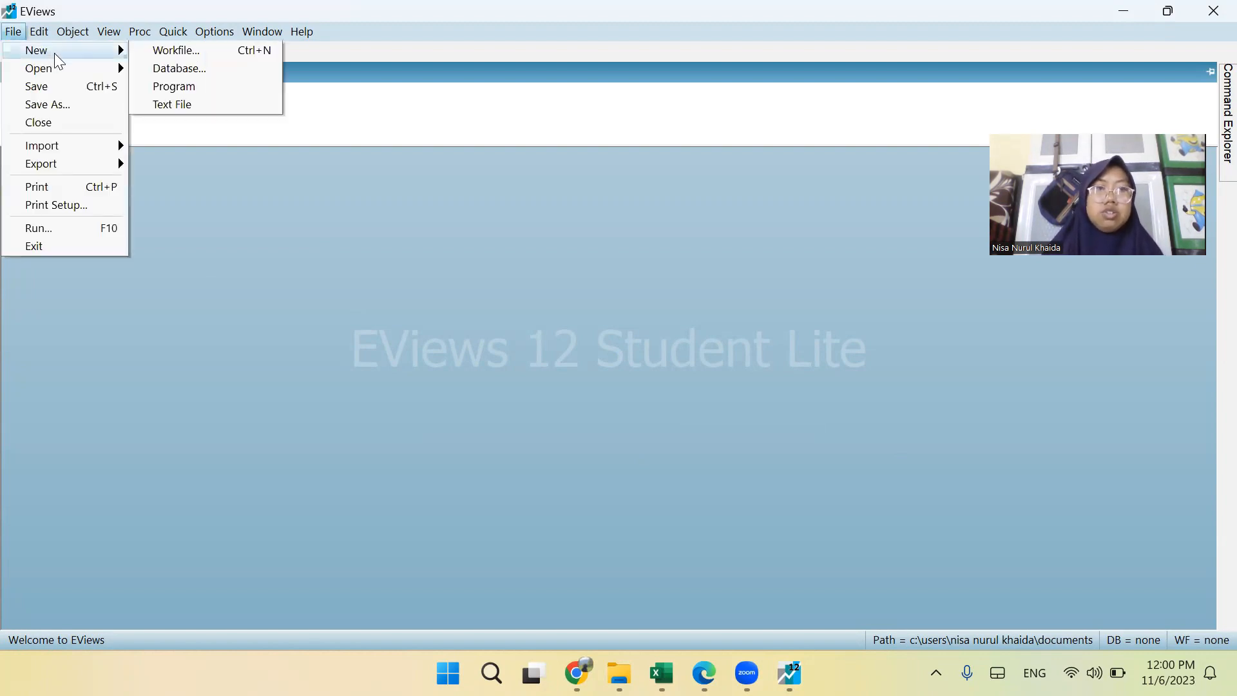
{"action": "left_click", "coordinate": [244, 57]}
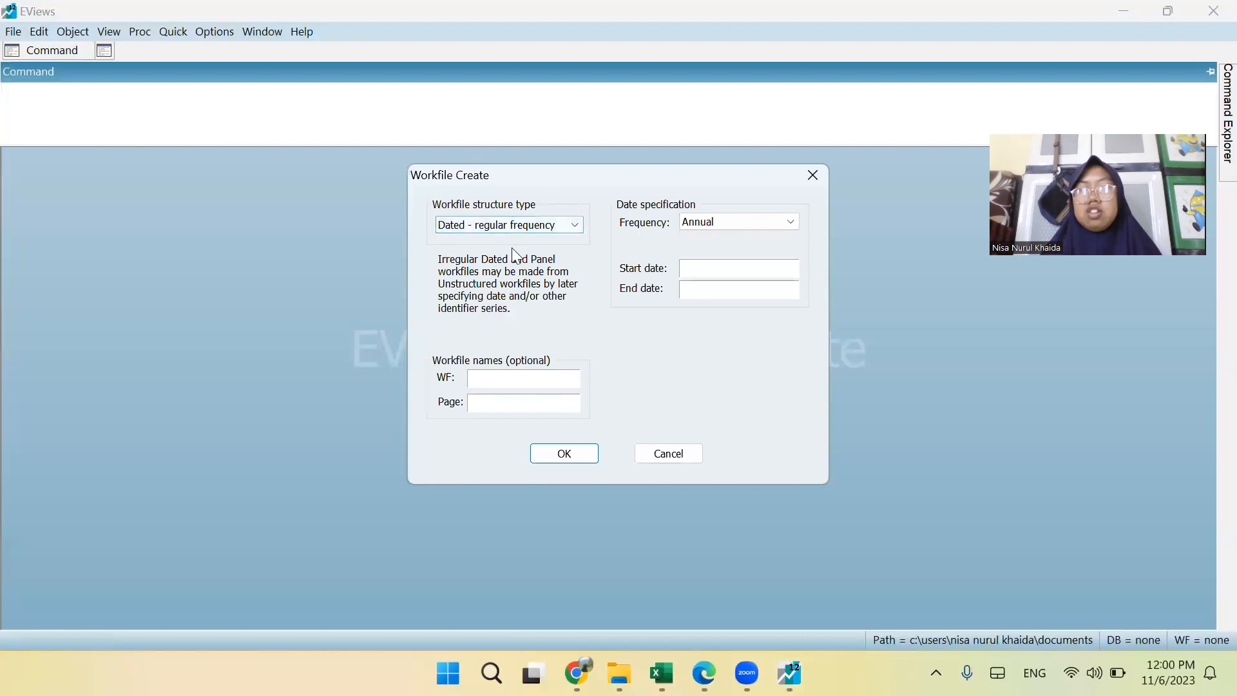
{"action": "left_click", "coordinate": [738, 221]}
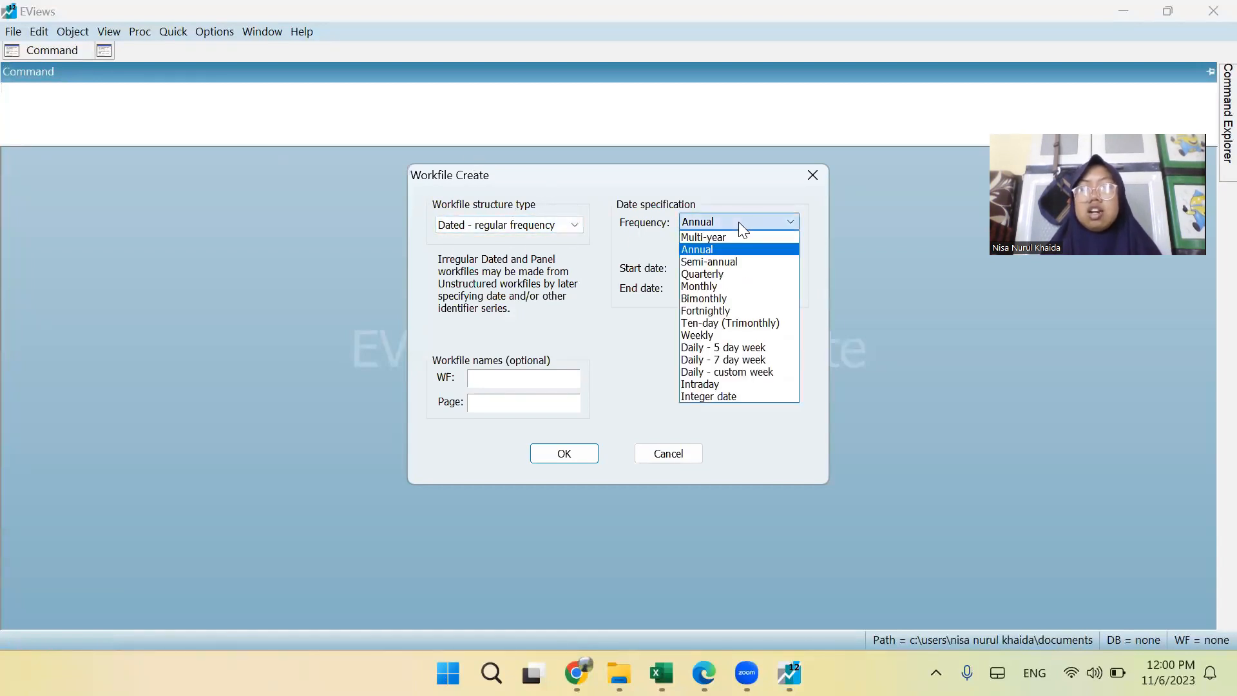
{"action": "left_click", "coordinate": [720, 284]}
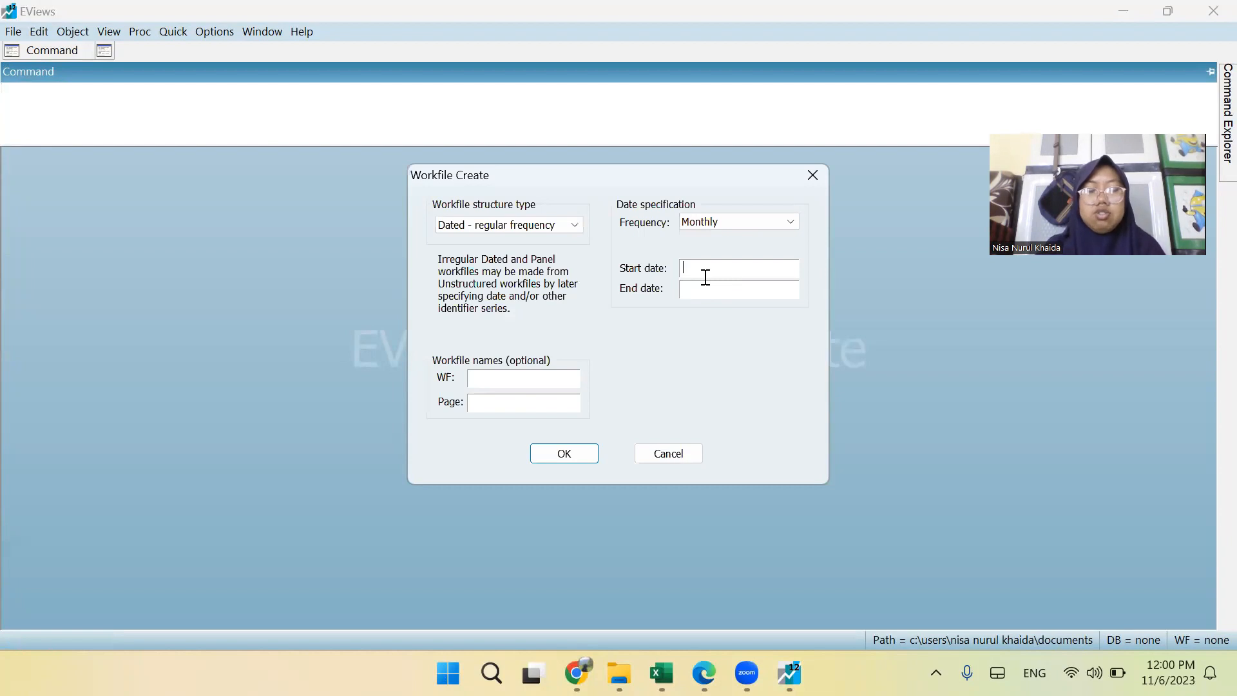
{"action": "type", "text": "April "}
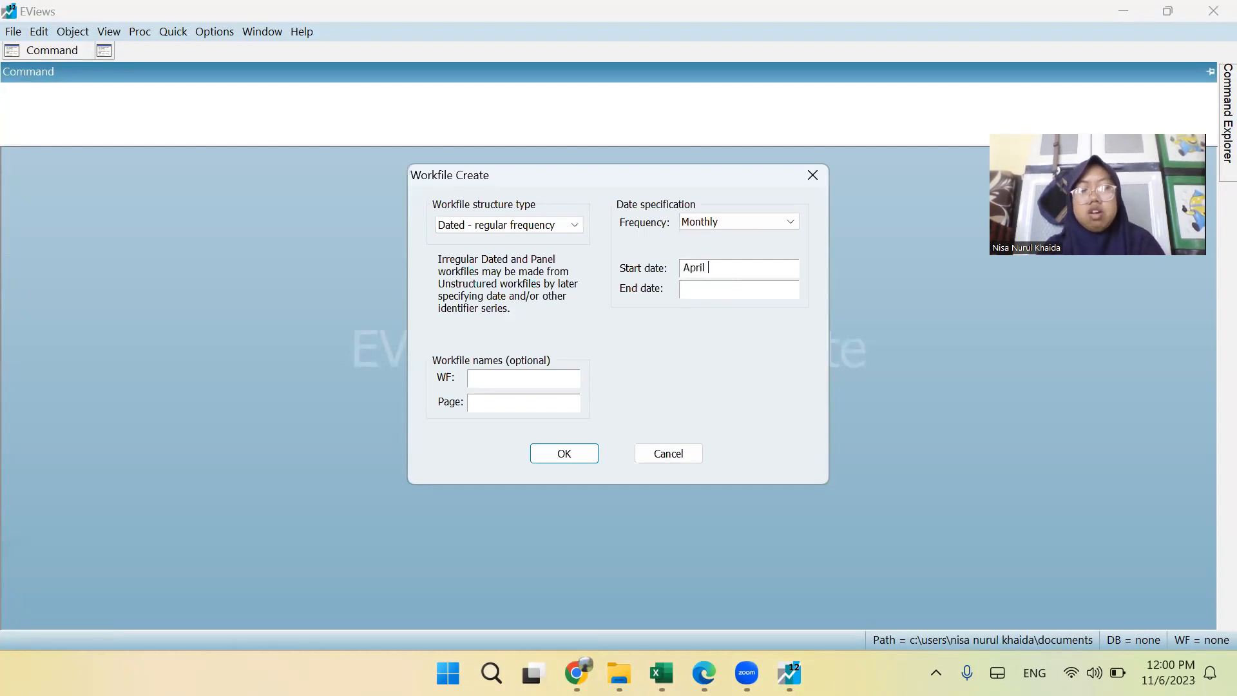
{"action": "type", "text": "2020"}
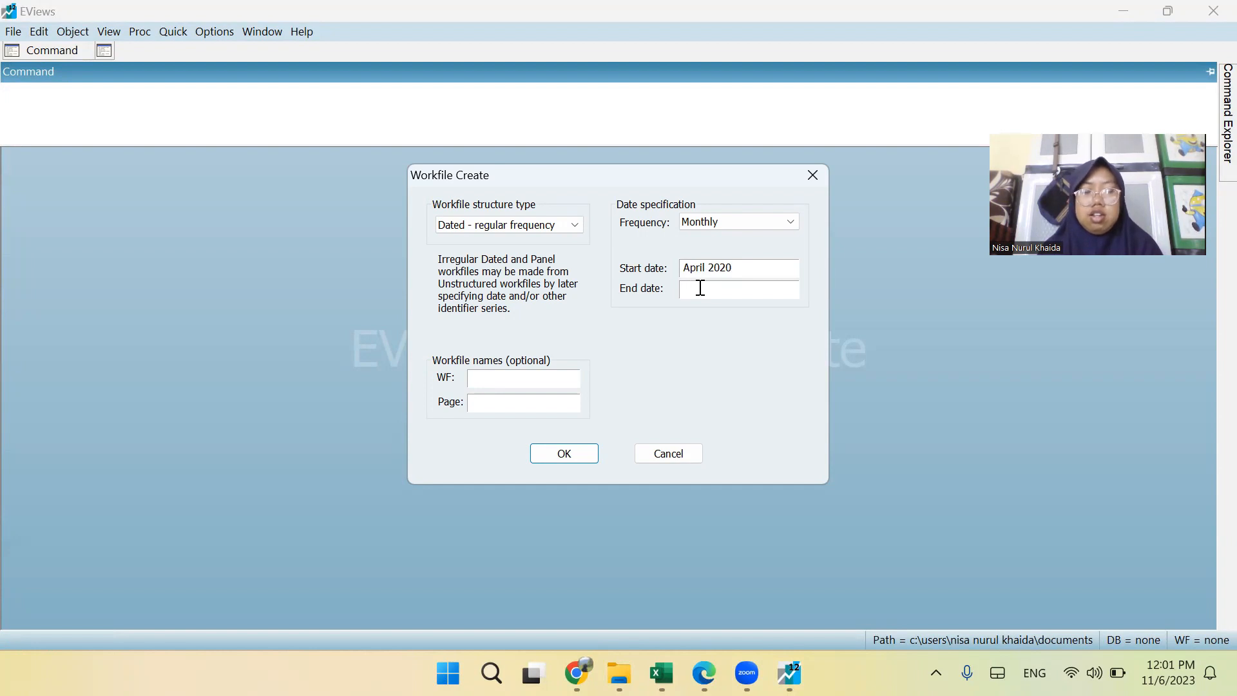
{"action": "type", "text": "Augu"}
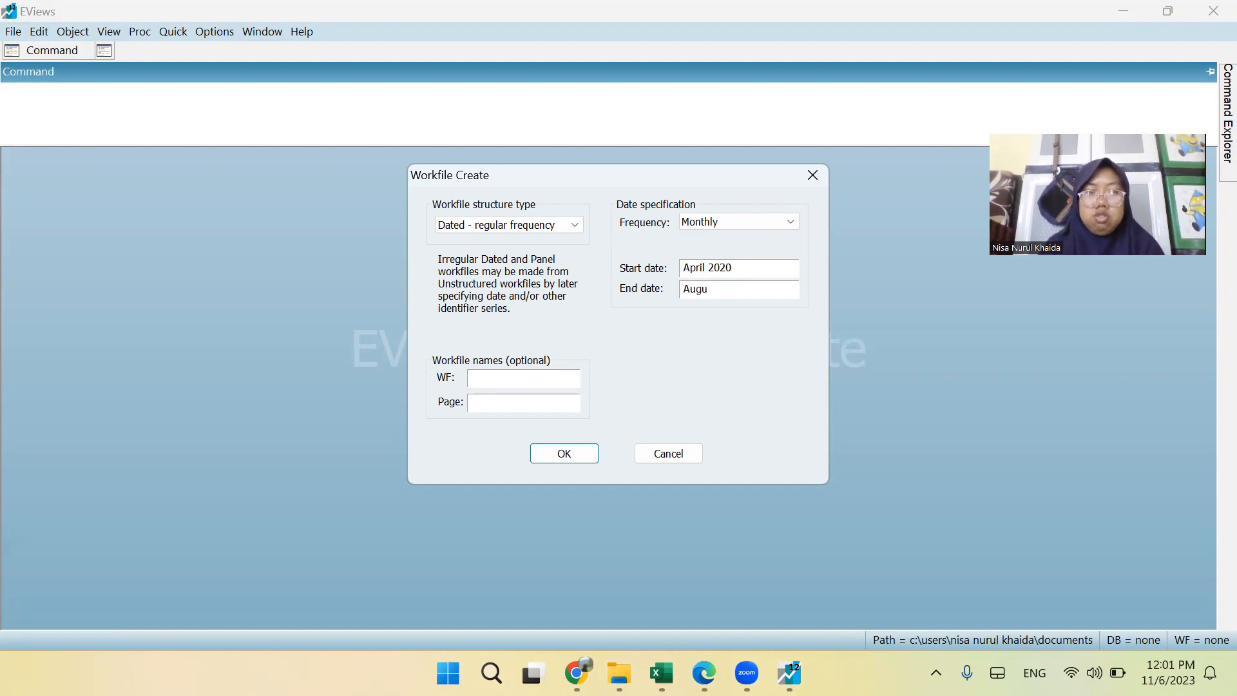
{"action": "type", "text": "st 2023"}
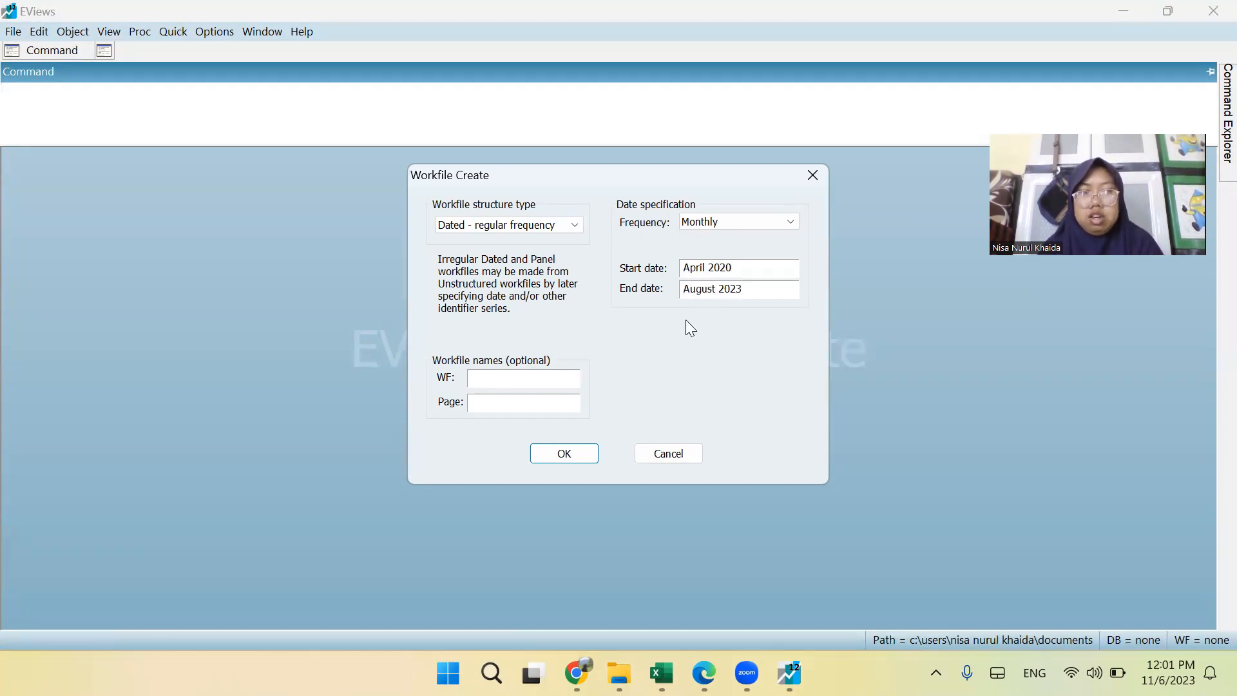
{"action": "left_click", "coordinate": [559, 454]}
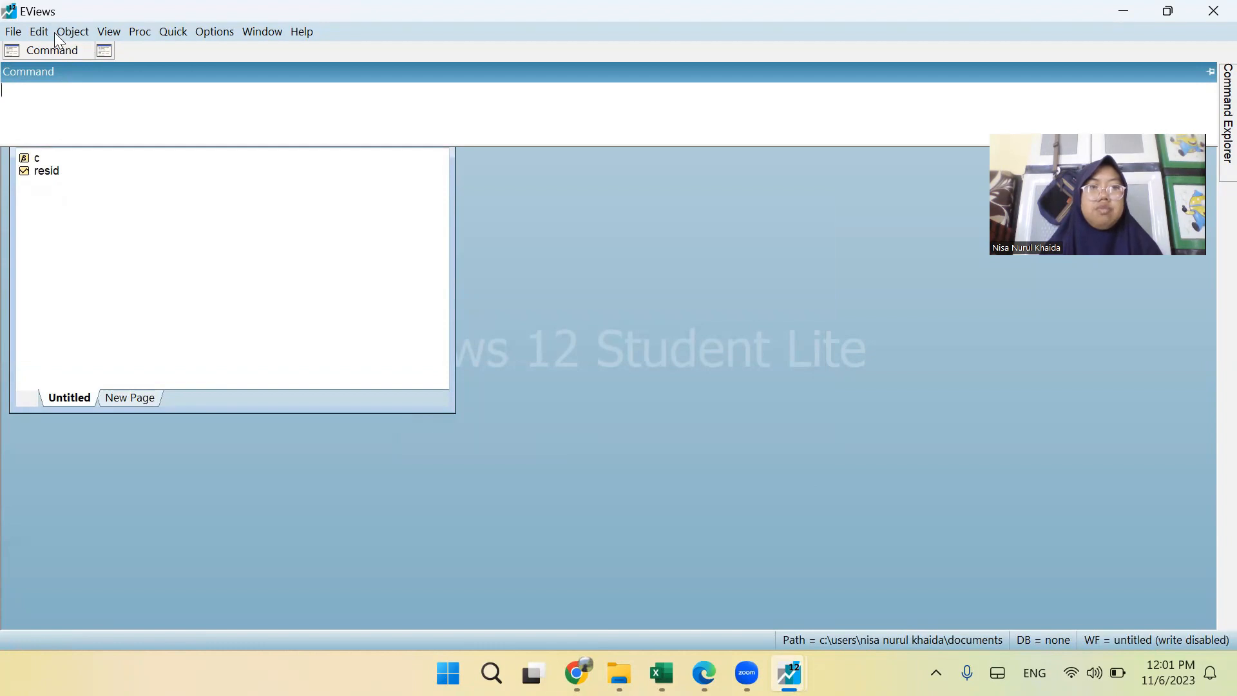
Open an empty group for editing series and select the first column's name cell above the 2020M04 row.
{"action": "left_click", "coordinate": [181, 37]}
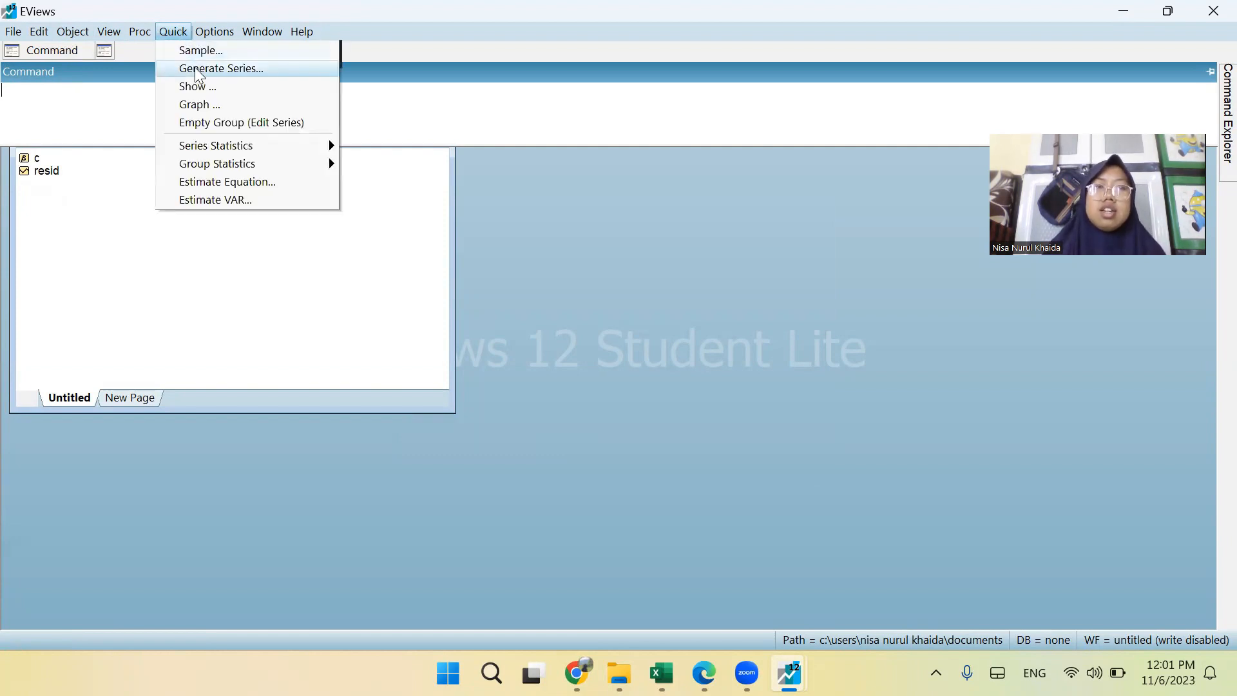
{"action": "mouse_move", "coordinate": [154, 35]}
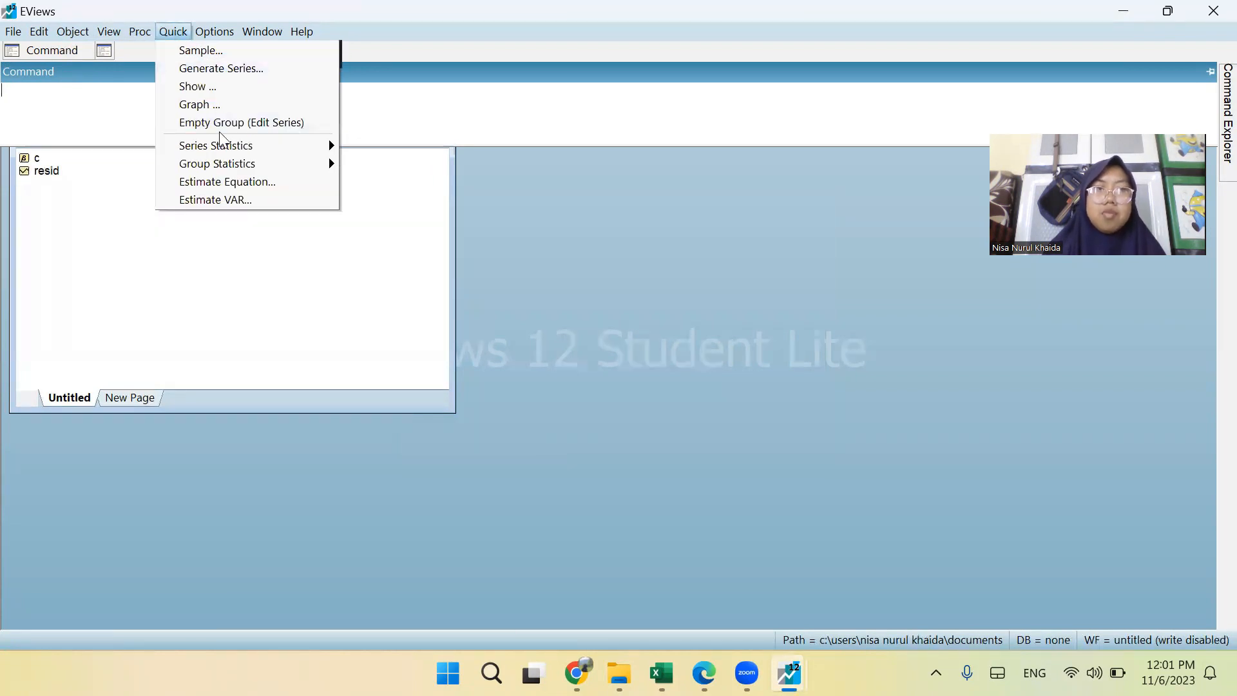
{"action": "left_click", "coordinate": [221, 129]}
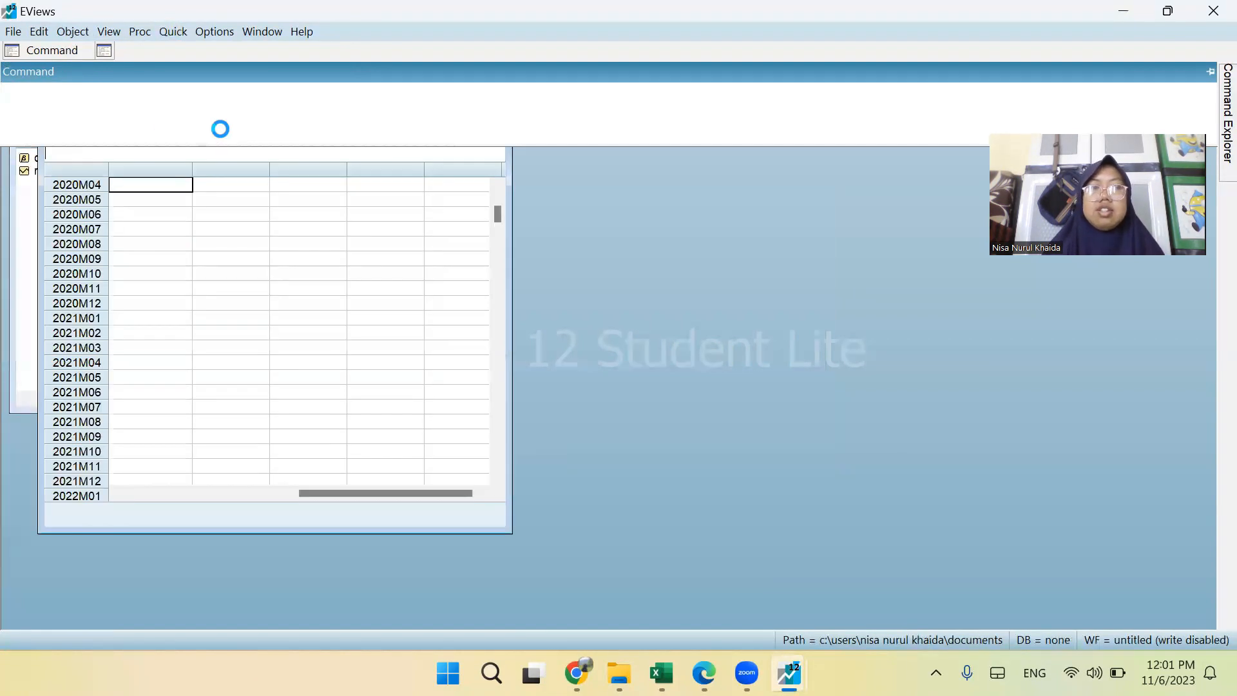
{"action": "scroll", "coordinate": [257, 238], "scroll_direction": "up", "scroll_amount": 1}
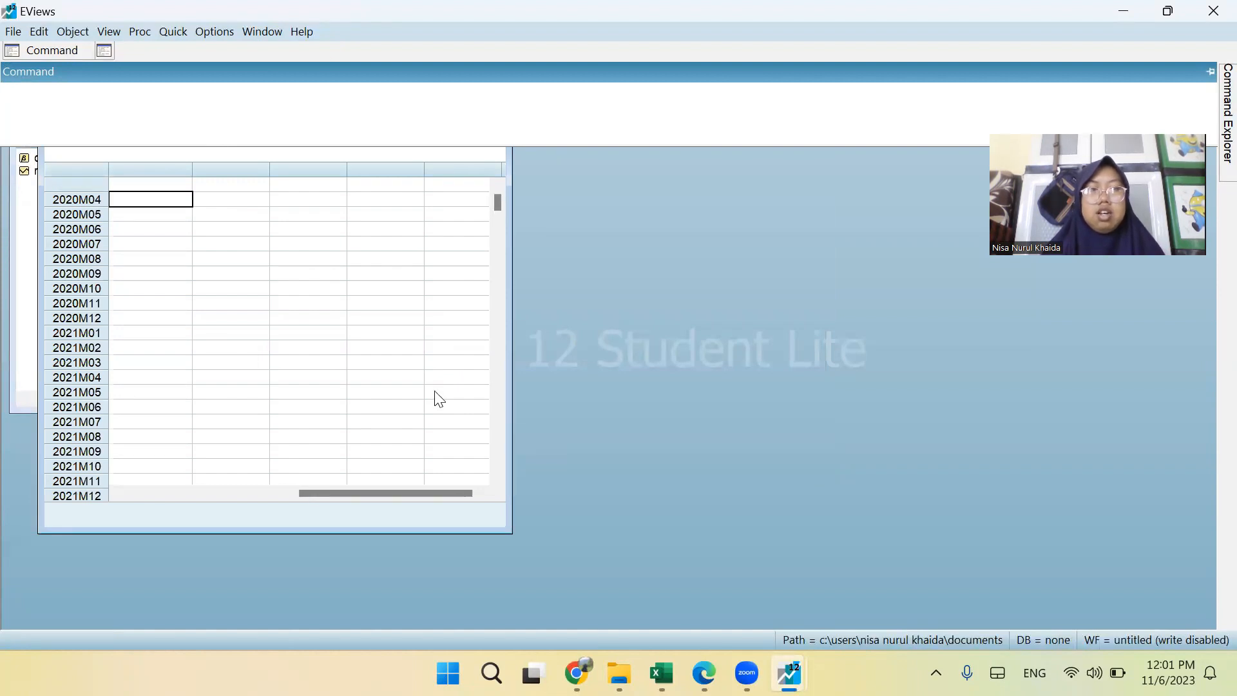
{"action": "left_click", "coordinate": [179, 185]}
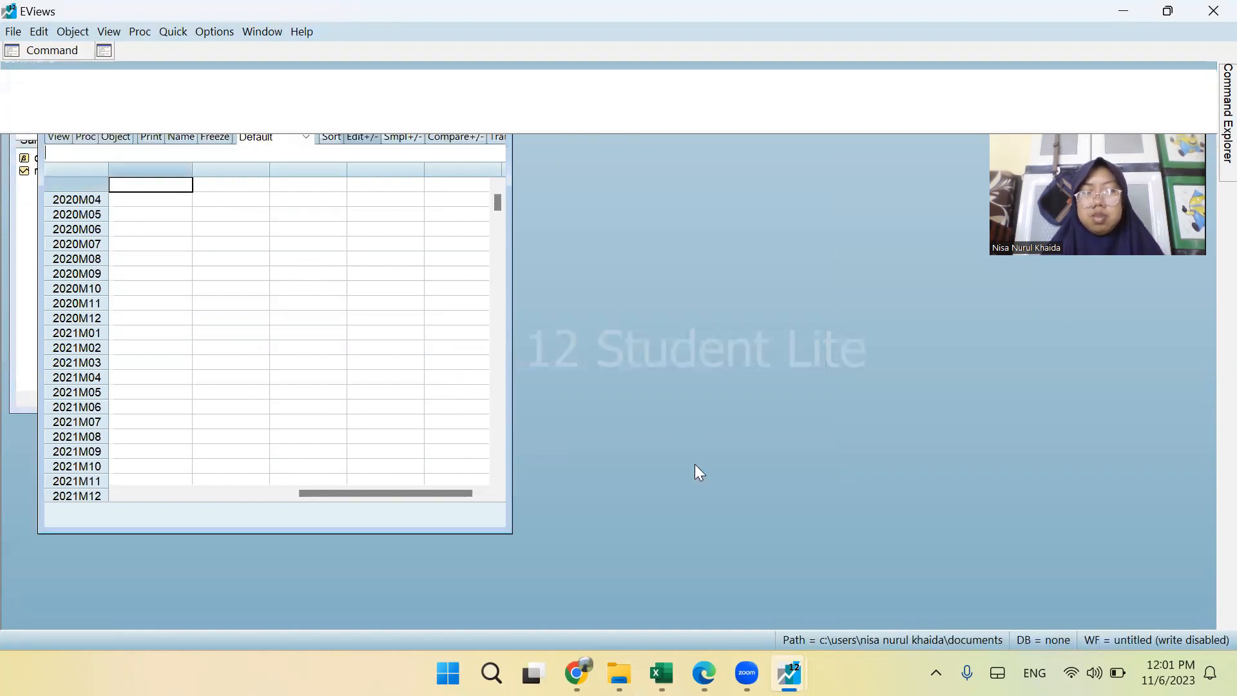
Switch to the Data Ekspor Non Migas workbook in Excel and widen column C so the merged title fits.
{"action": "mouse_move", "coordinate": [662, 673]}
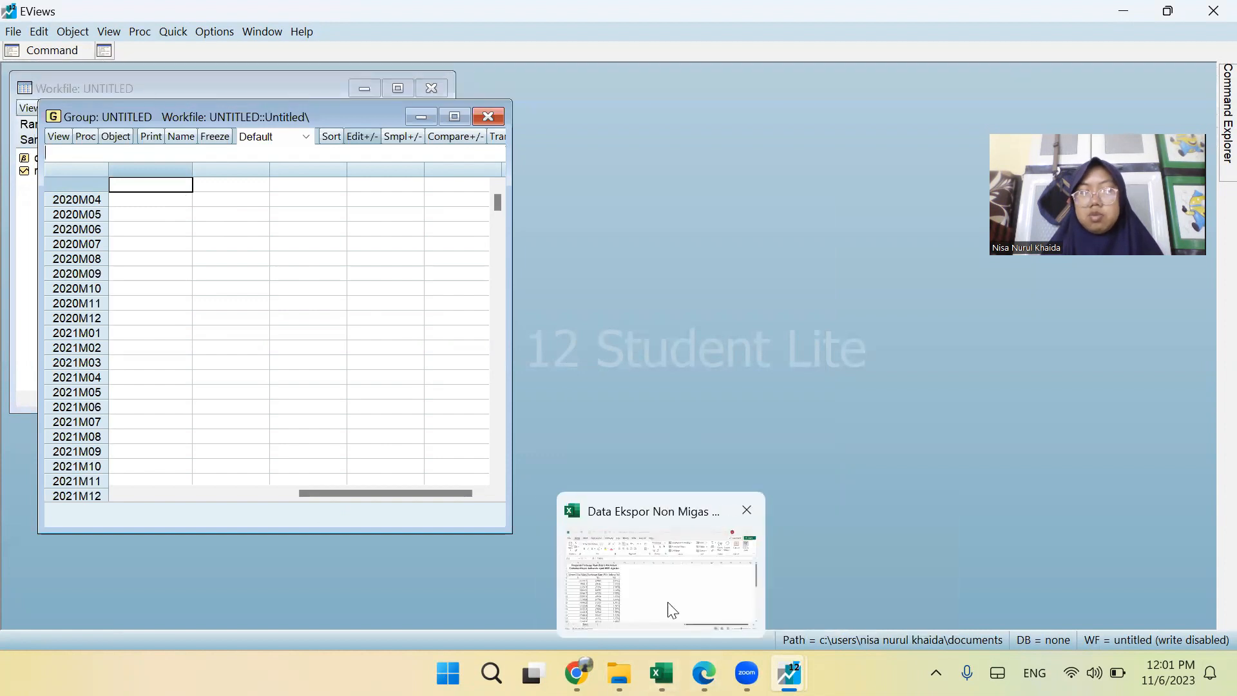
{"action": "left_click", "coordinate": [672, 610]}
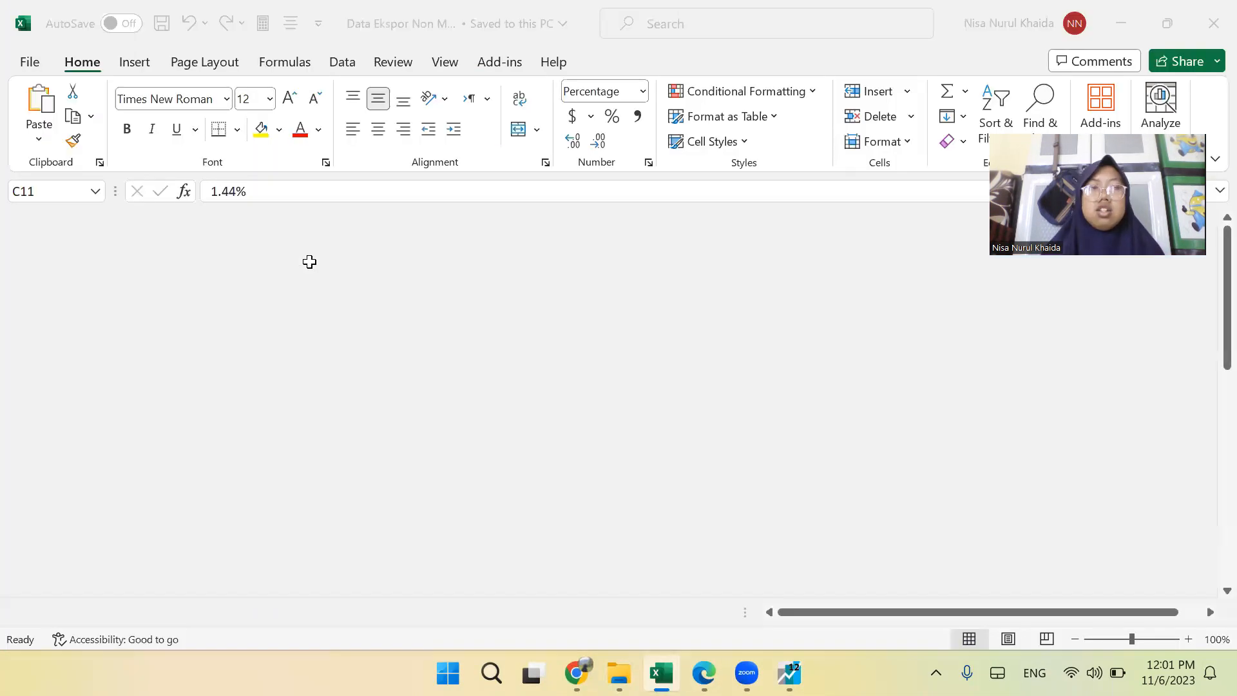
{"action": "scroll", "coordinate": [309, 263], "scroll_direction": "down", "scroll_amount": 1}
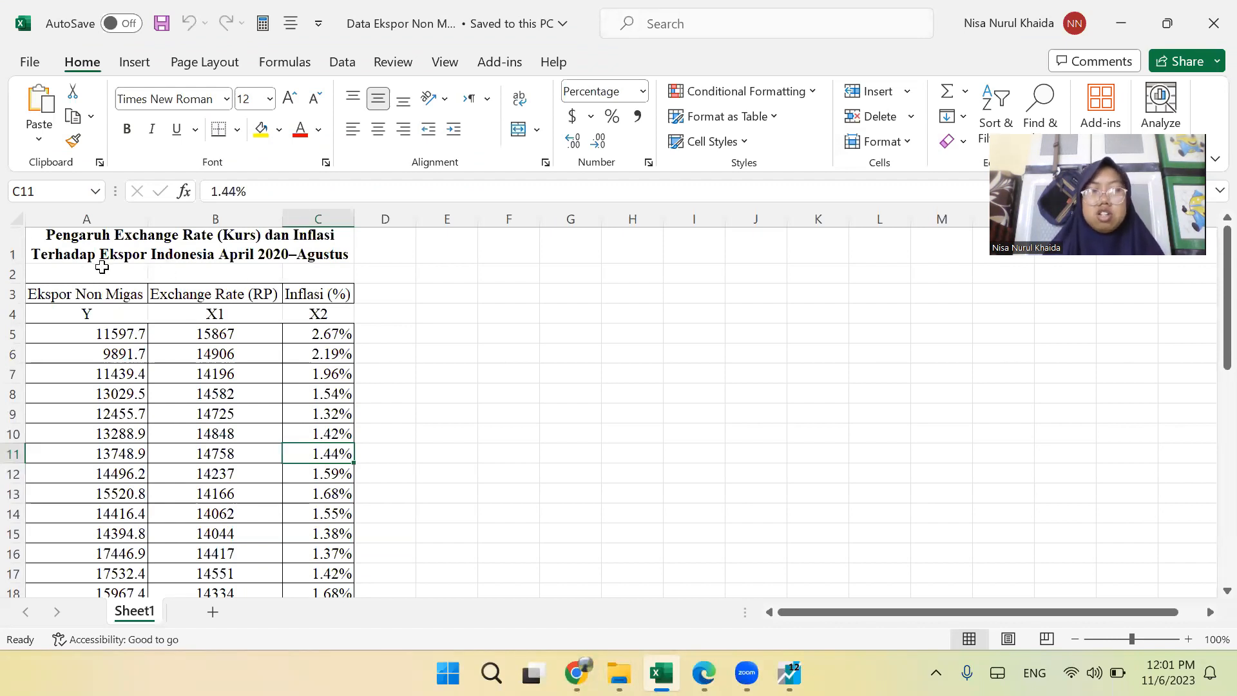
{"action": "left_click", "coordinate": [233, 255]}
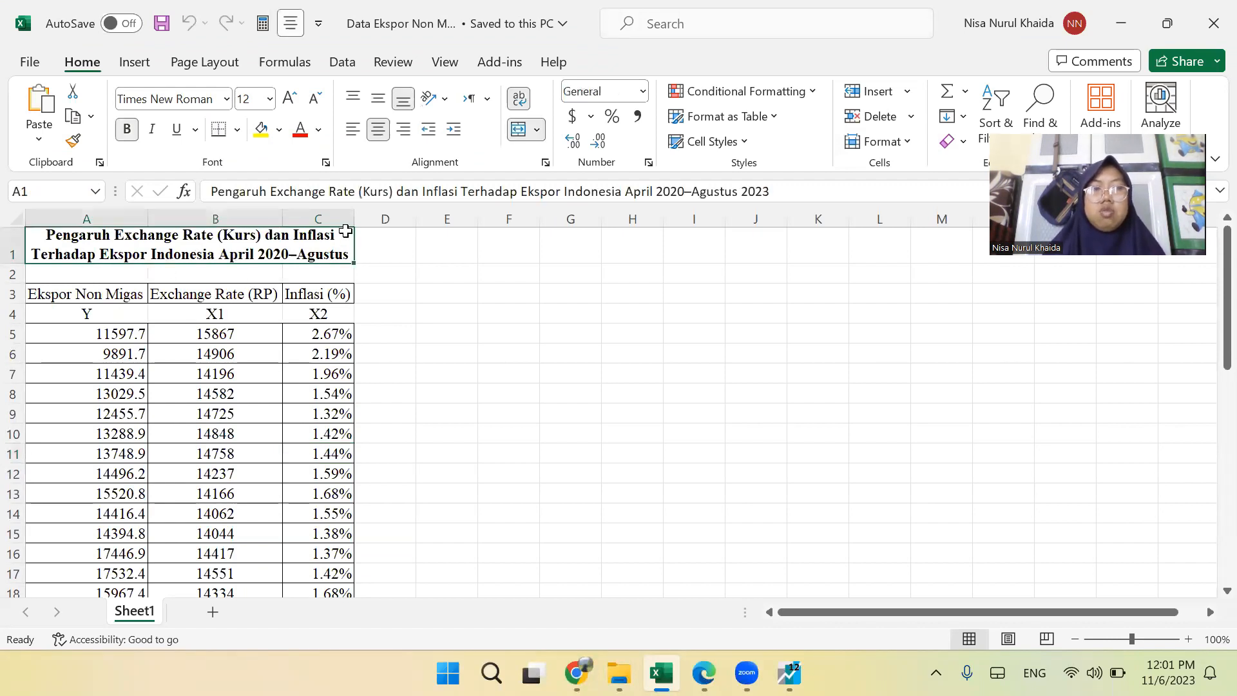
{"action": "left_click_drag", "start_coordinate": [353, 220], "coordinate": [357, 220]}
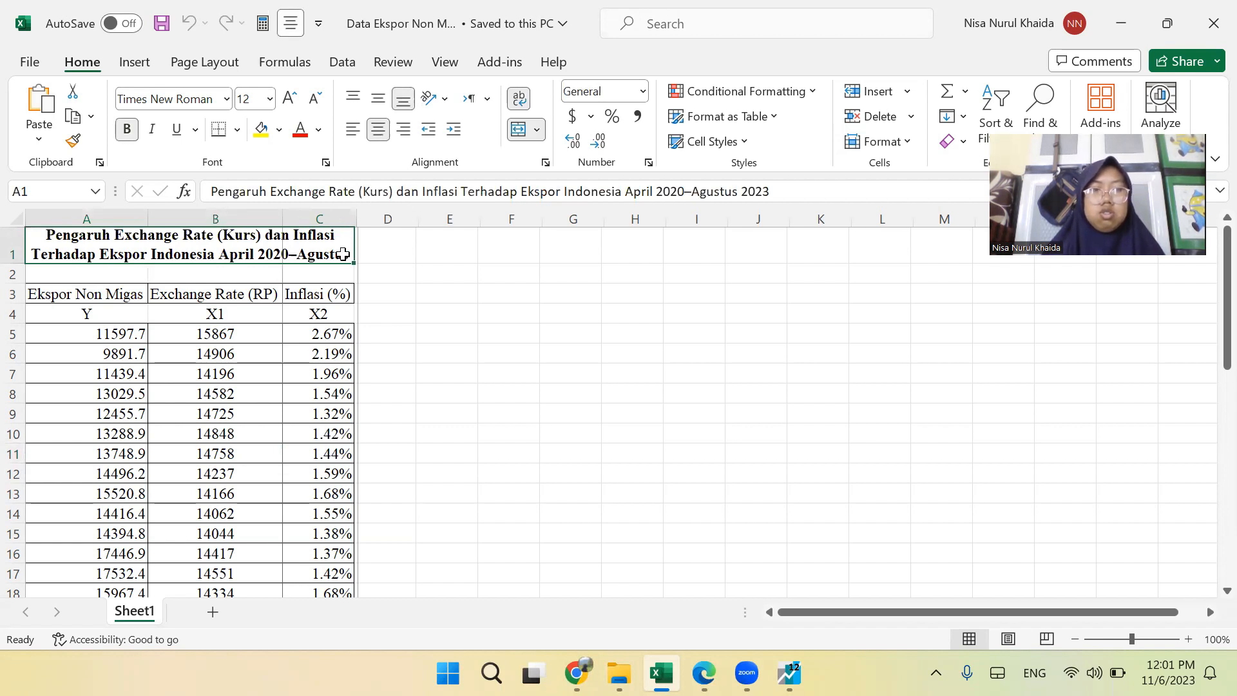
Copy the range A4:C45 with the Y, X1 and X2 headings and all their data.
{"action": "left_click", "coordinate": [113, 352]}
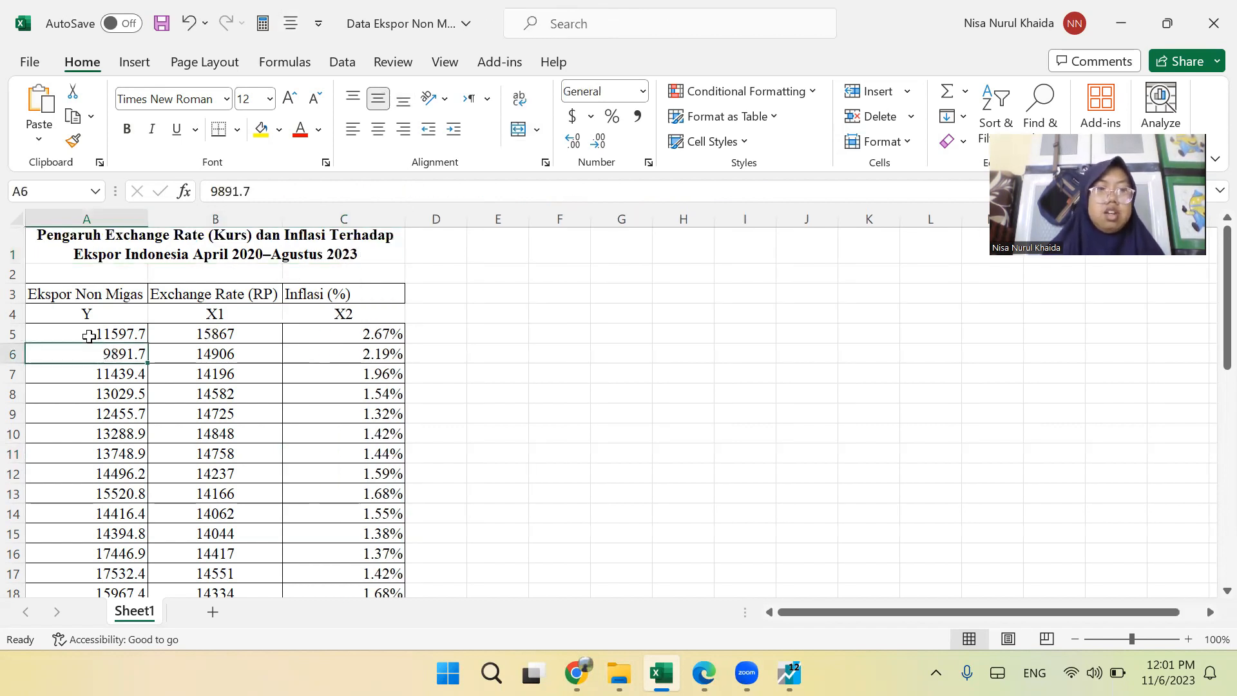
{"action": "left_click_drag", "start_coordinate": [84, 313], "coordinate": [361, 394]}
{"action": "left_click", "coordinate": [200, 337]}
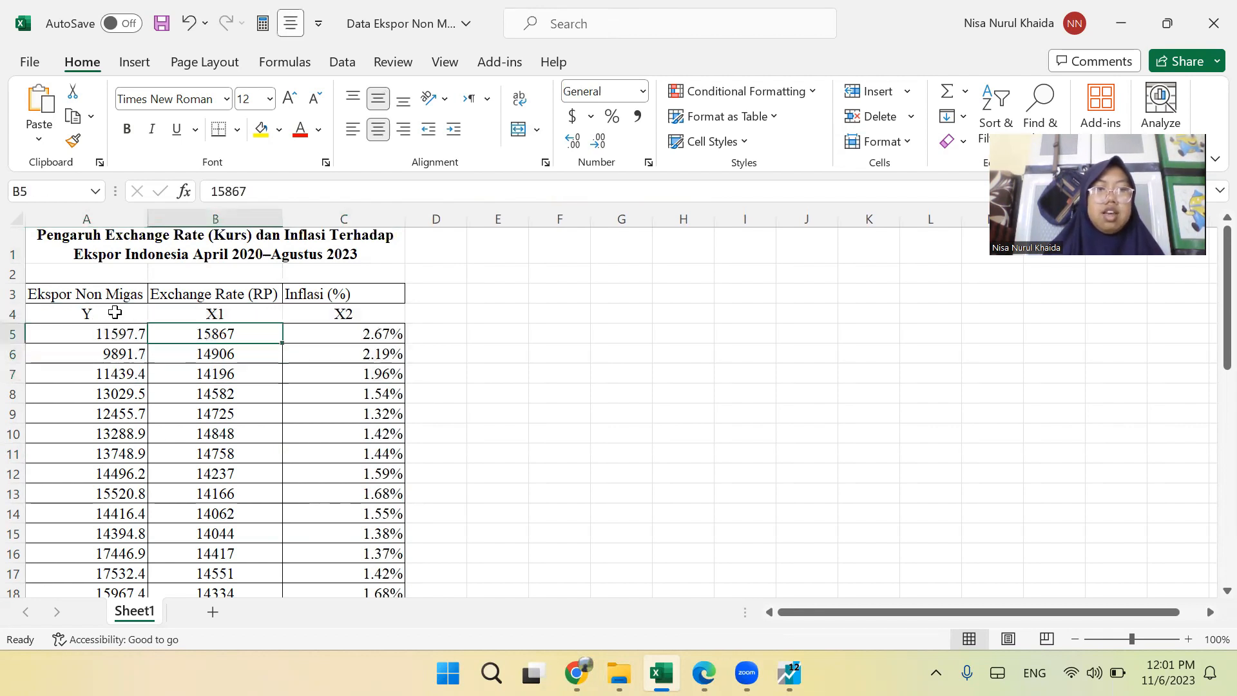
{"action": "left_click_drag", "start_coordinate": [133, 319], "coordinate": [395, 517]}
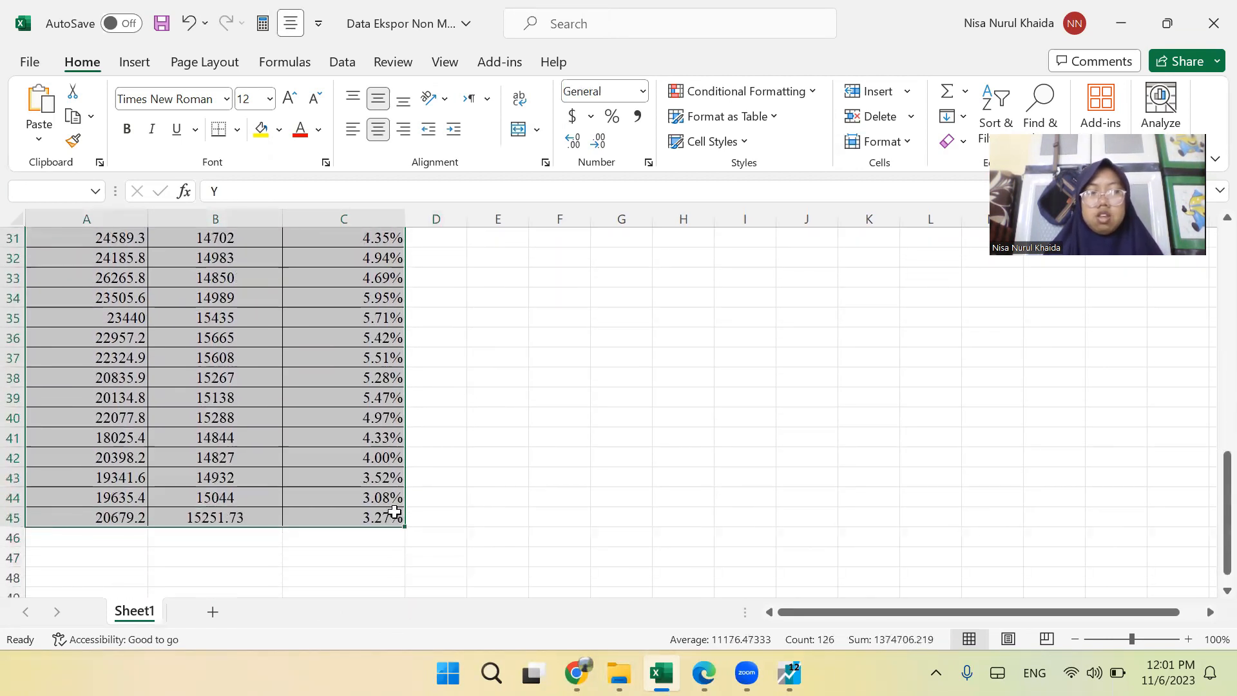
{"action": "key", "text": "ctrl+c"}
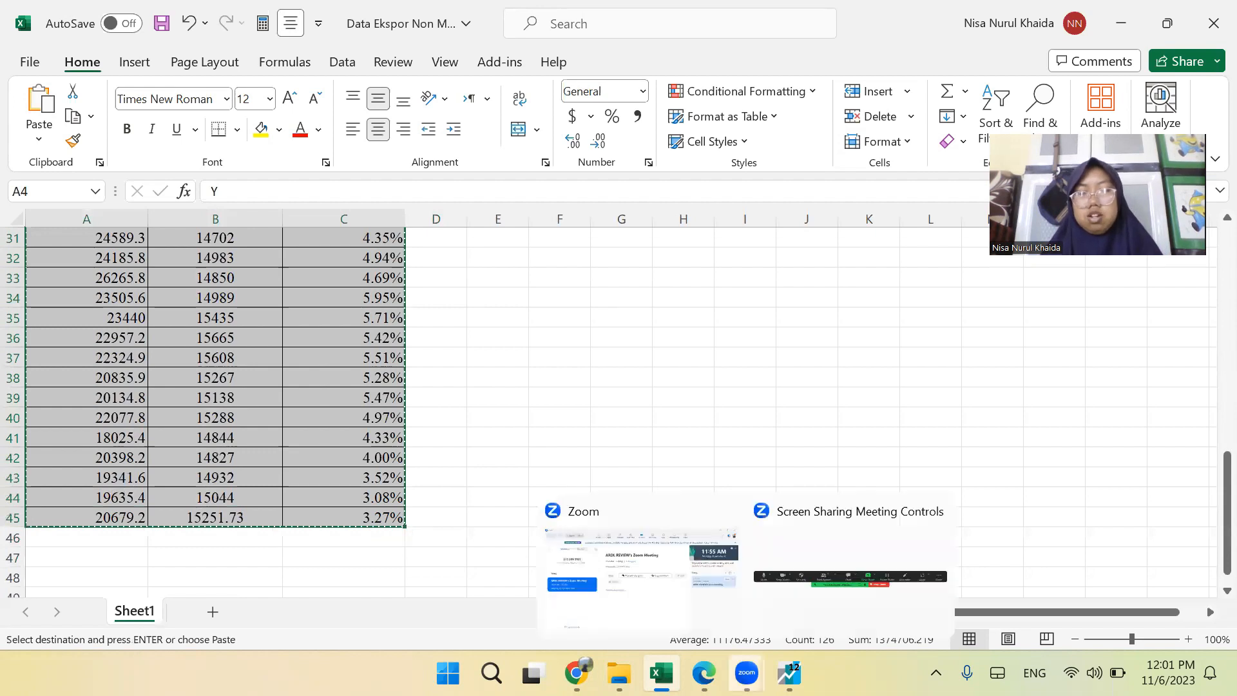
Switch back to EViews, paste the copied Y, X1 and X2 data into the empty group, and check the series name cells.
{"action": "mouse_move", "coordinate": [789, 673]}
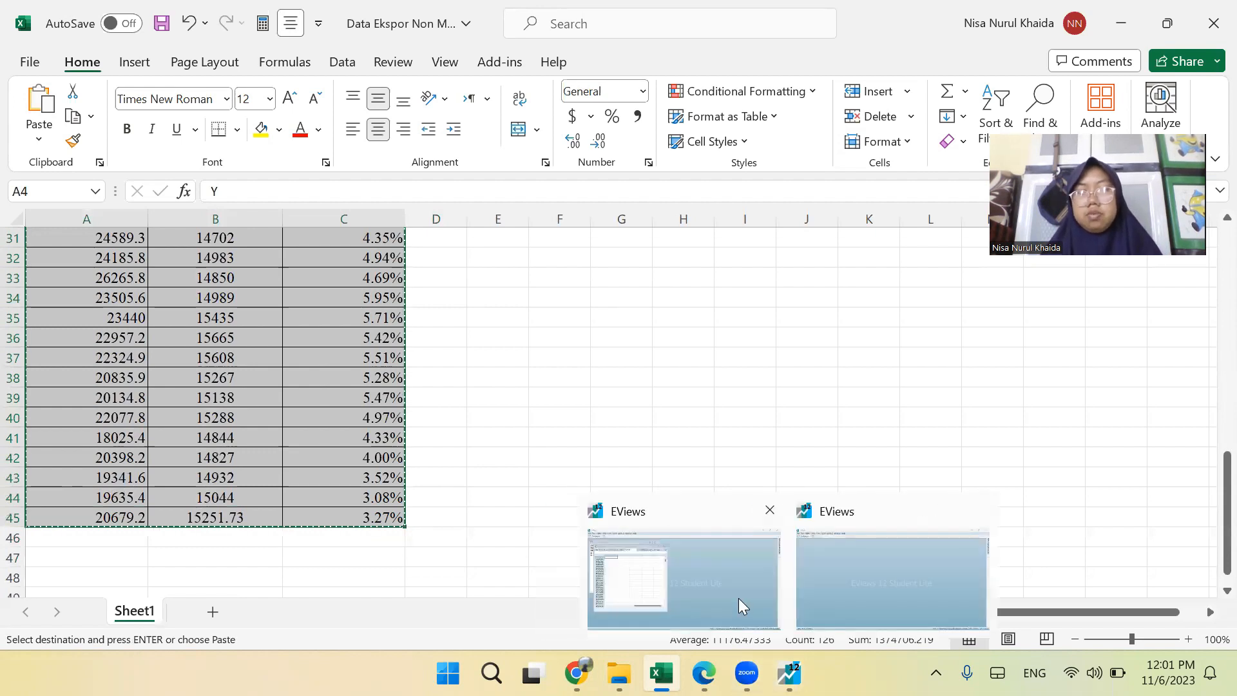
{"action": "left_click", "coordinate": [702, 570]}
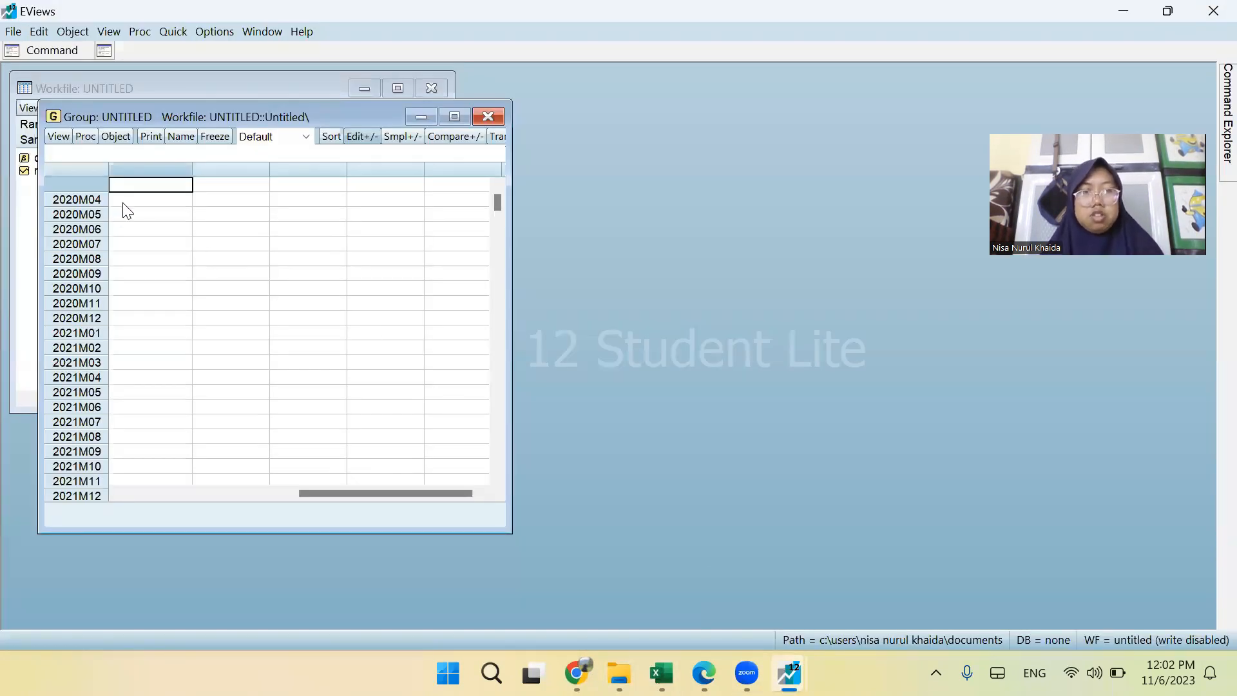
{"action": "key", "text": "ctrl+v"}
{"action": "left_click", "coordinate": [236, 215]}
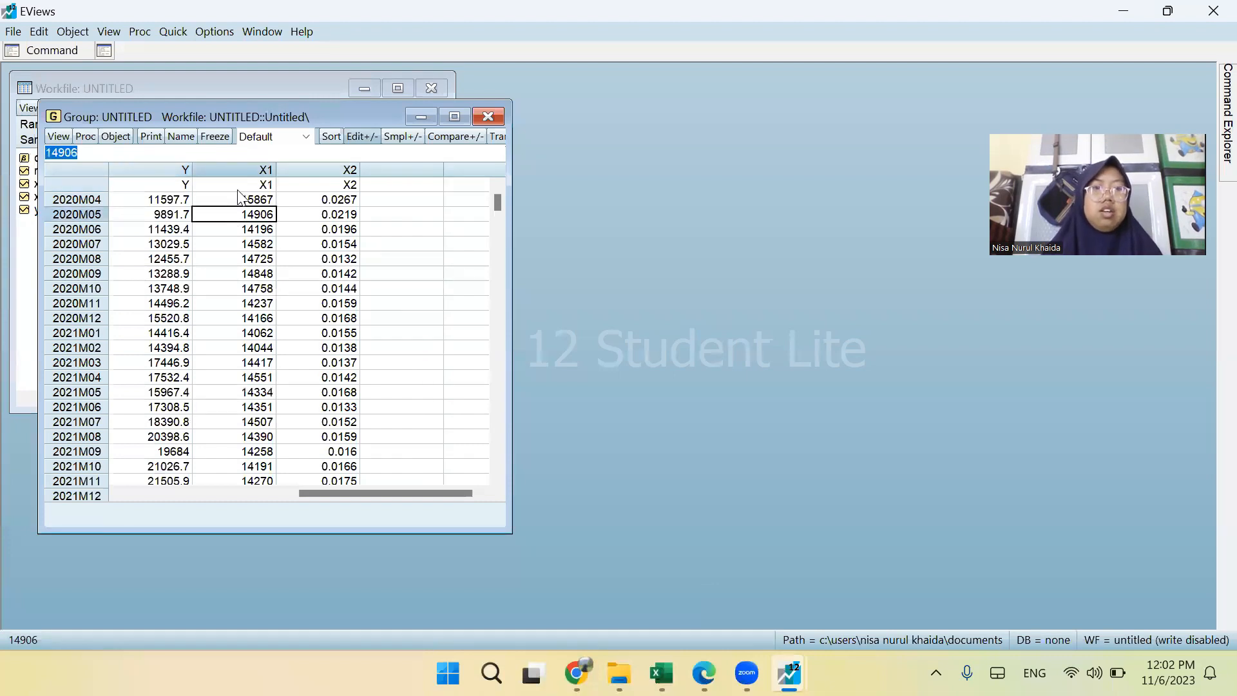
{"action": "left_click", "coordinate": [181, 185]}
{"action": "left_click_drag", "start_coordinate": [265, 186], "coordinate": [340, 188]}
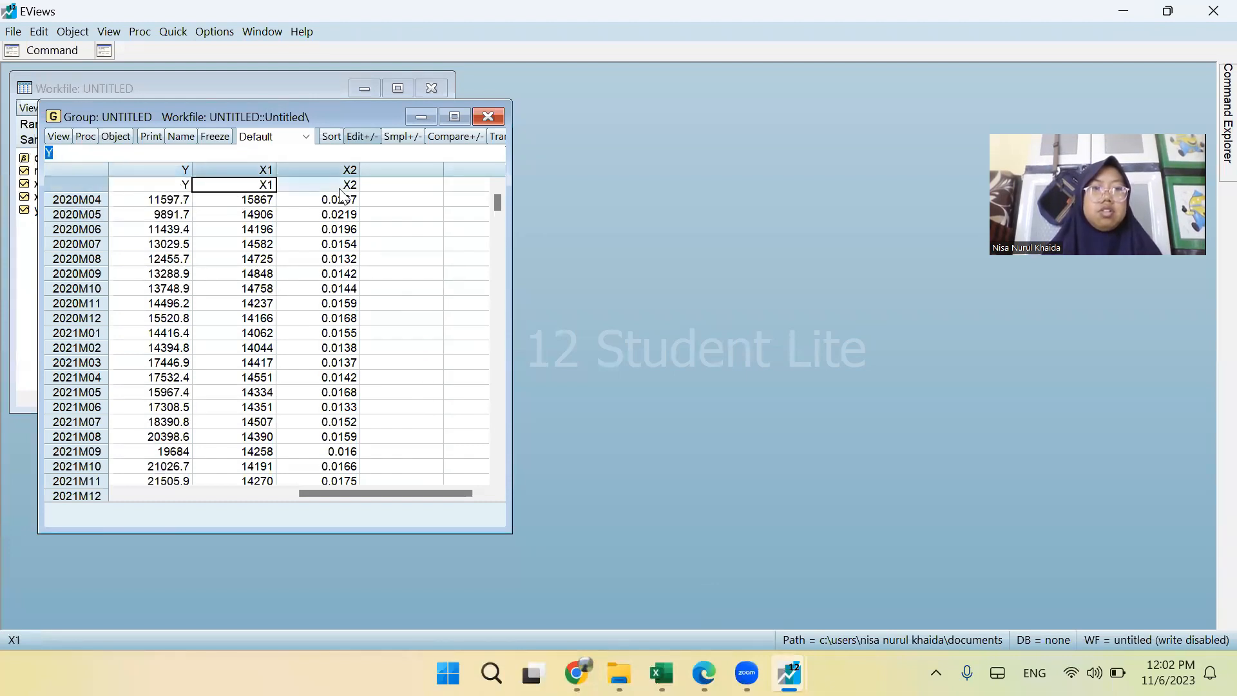
{"action": "left_click", "coordinate": [362, 277]}
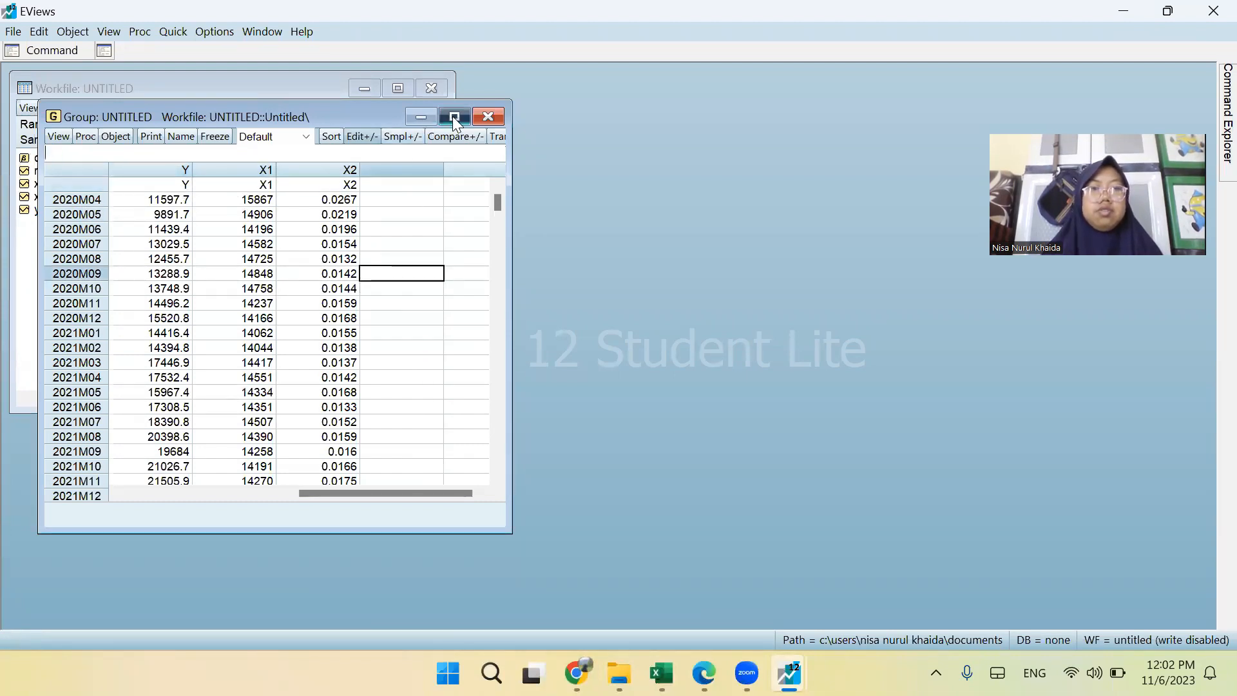
View the group at full size, restore its window, and place it beside the workfile window.
{"action": "left_click", "coordinate": [454, 117]}
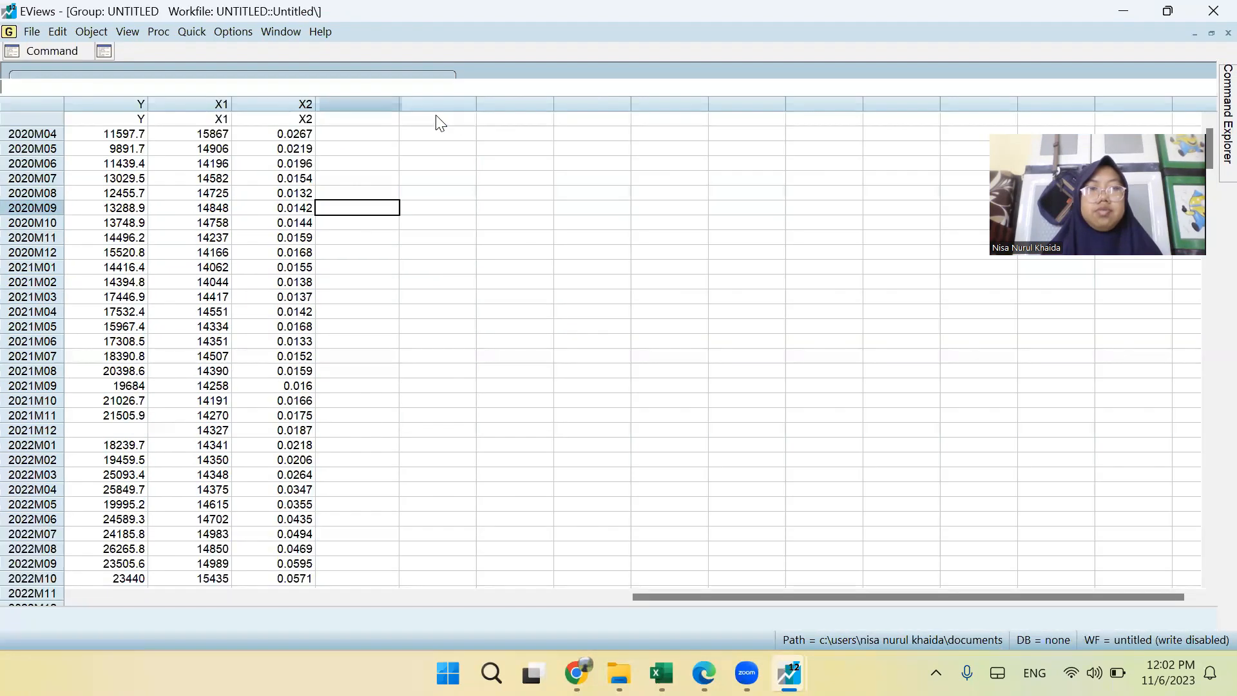
{"action": "left_click", "coordinate": [1211, 33]}
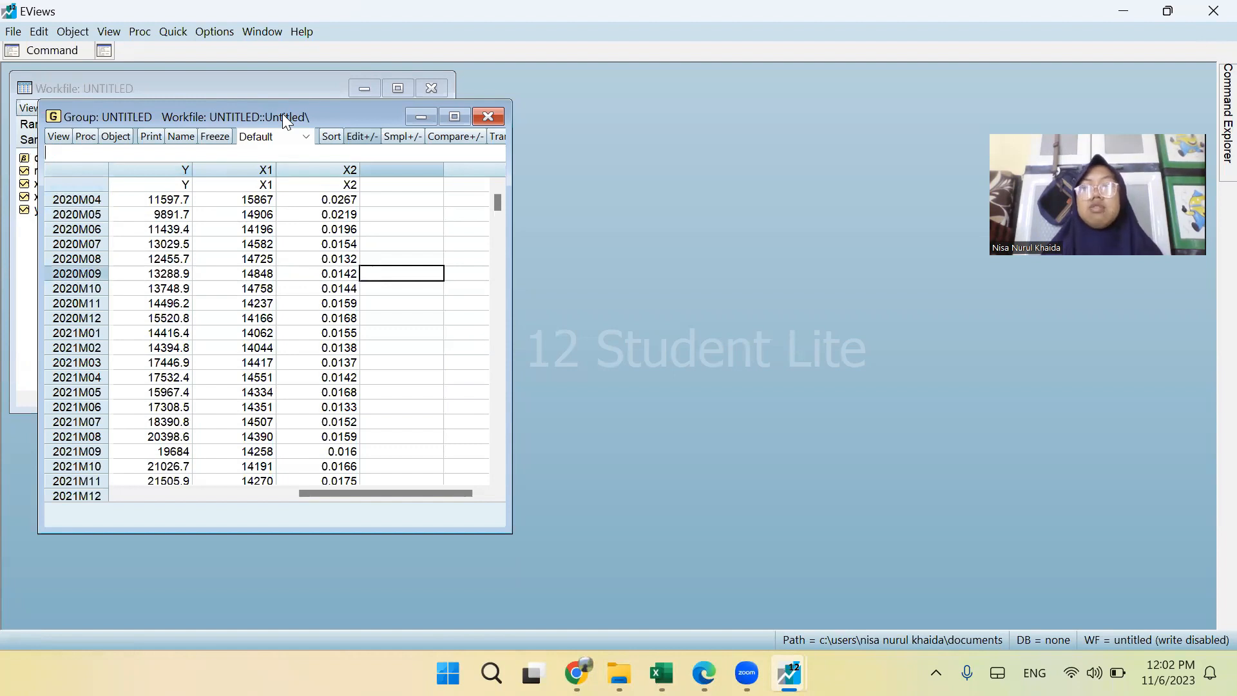
{"action": "left_click_drag", "start_coordinate": [282, 113], "coordinate": [712, 71]}
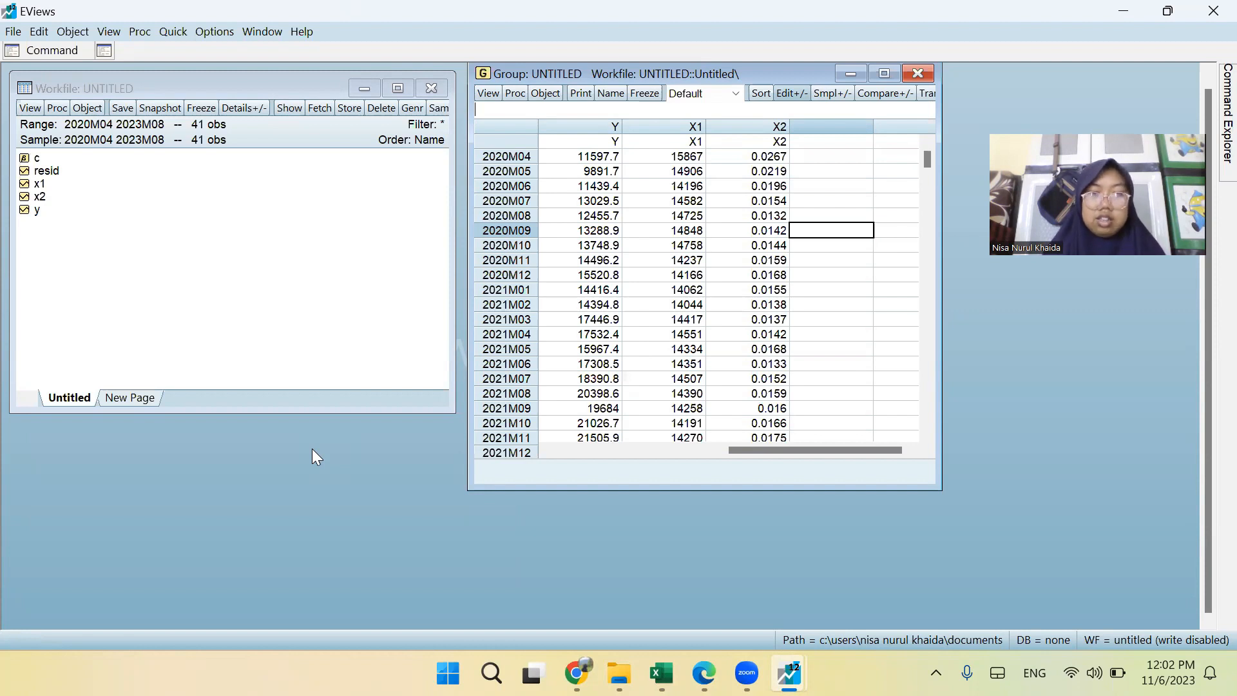
Open the Y series from the workfile in its own window and place it beside the workfile window.
{"action": "left_click", "coordinate": [38, 210]}
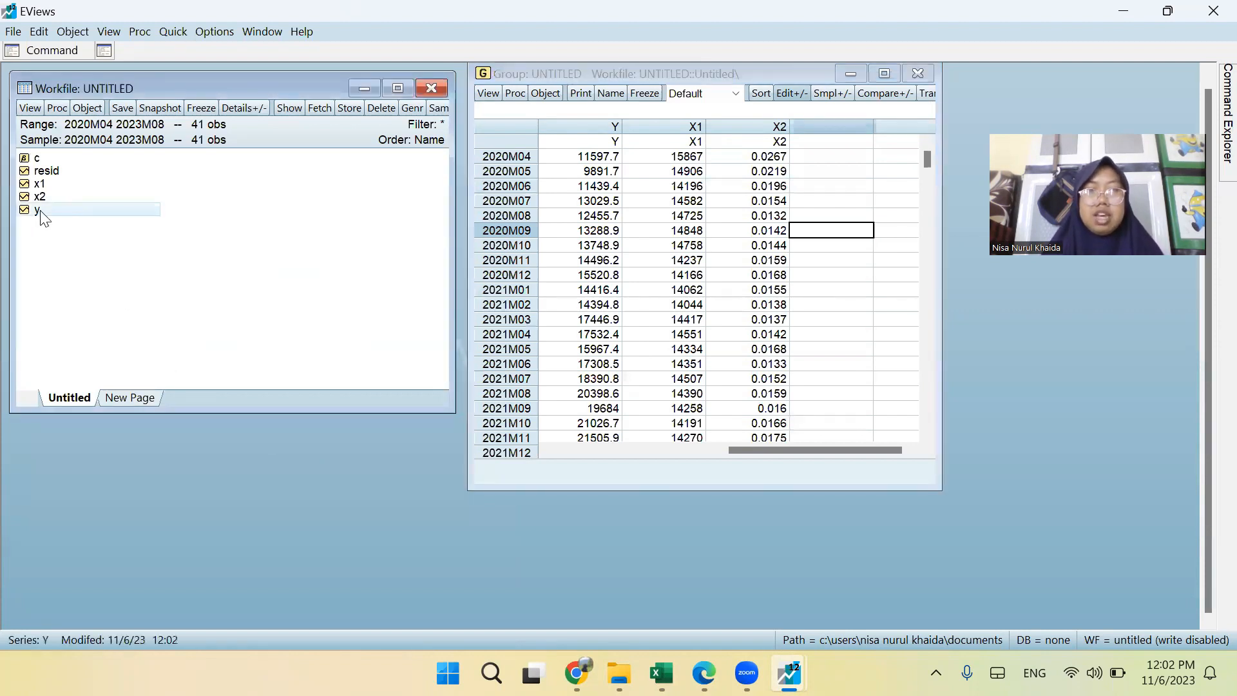
{"action": "left_click", "coordinate": [36, 111]}
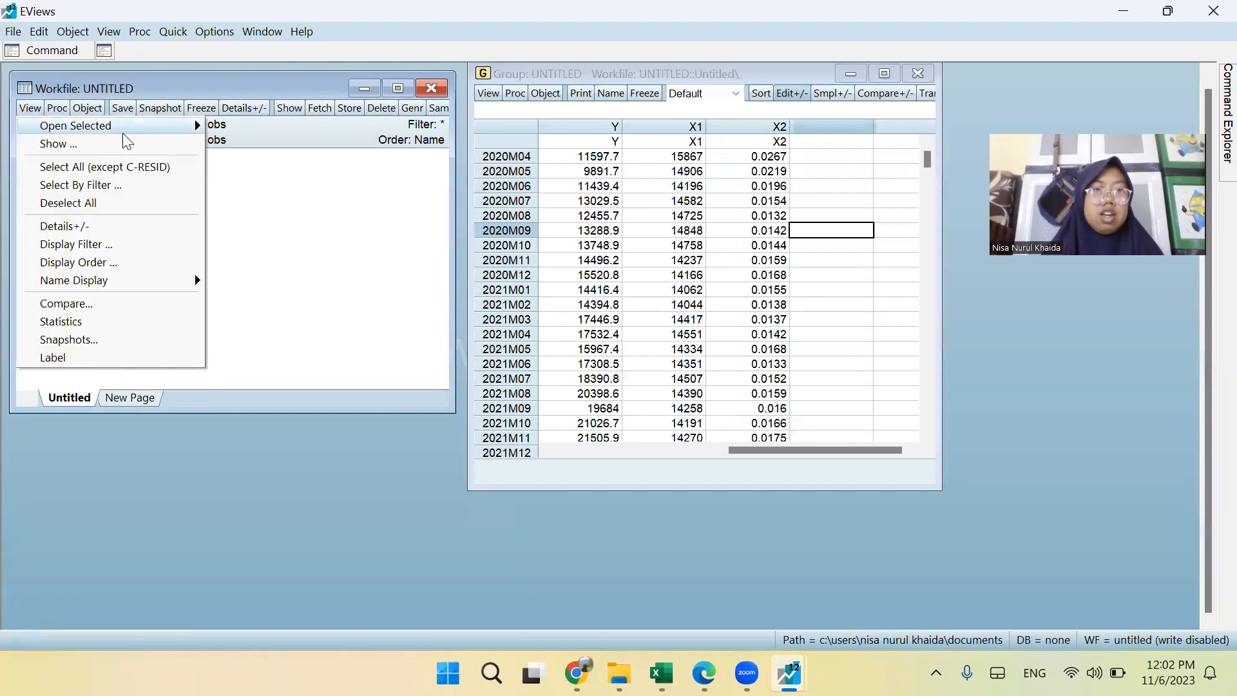
{"action": "left_click", "coordinate": [46, 199]}
{"action": "double_click", "coordinate": [47, 212]}
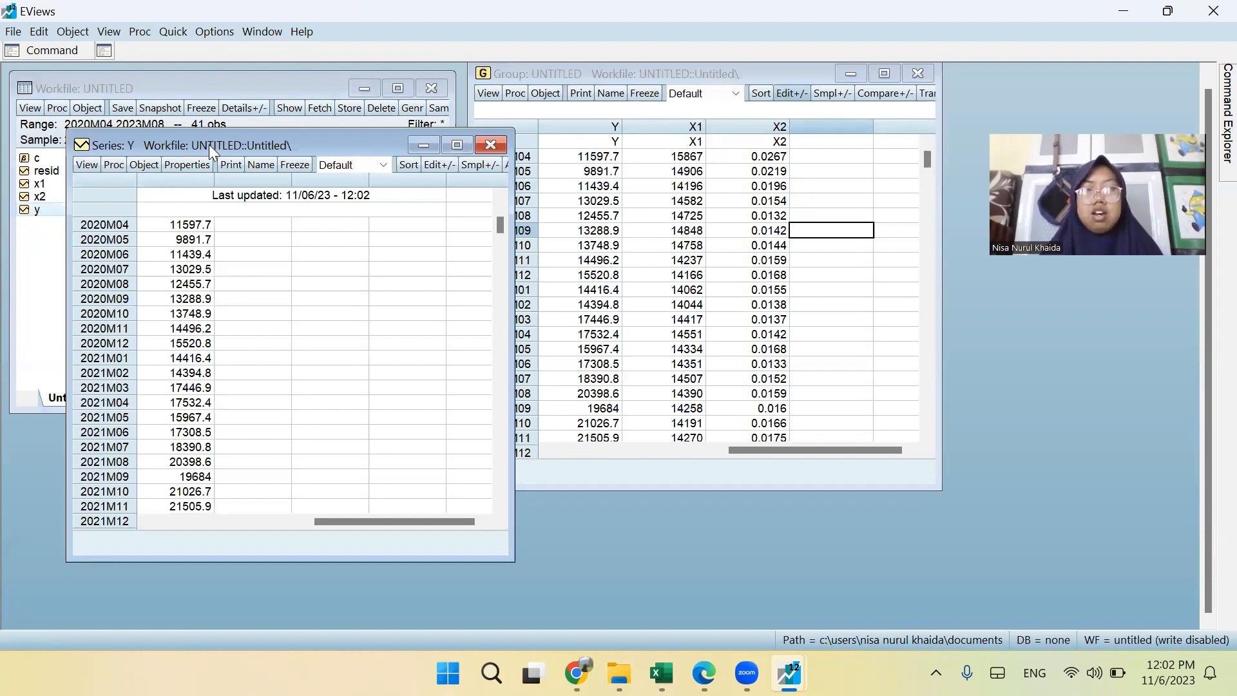
Run a standard Augmented Dickey-Fuller unit root test on Y at level with intercept, and review the output.
{"action": "left_click", "coordinate": [497, 103]}
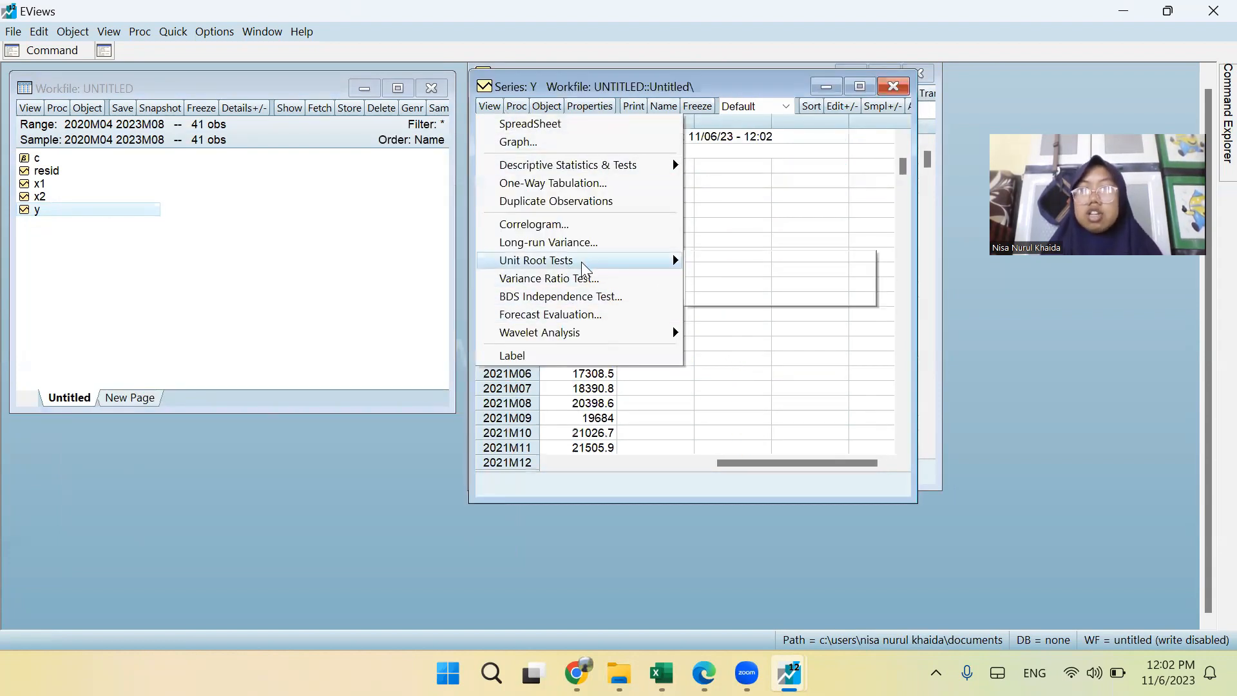
{"action": "mouse_move", "coordinate": [583, 267]}
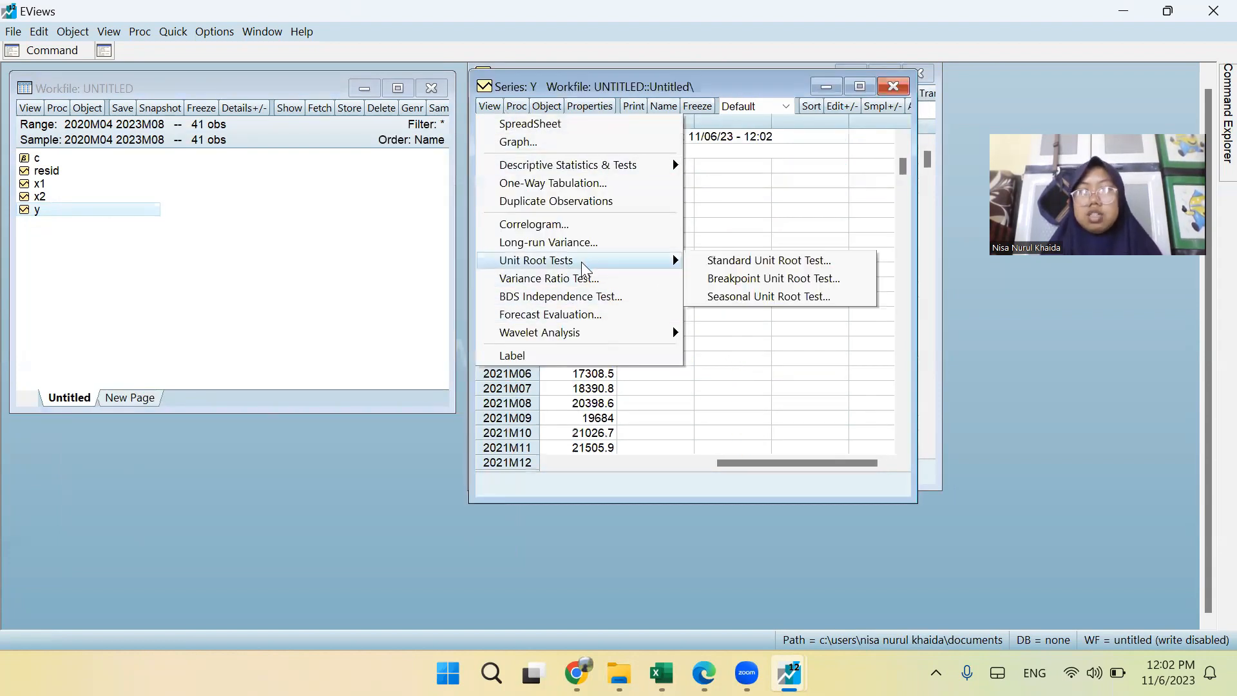
{"action": "left_click", "coordinate": [738, 271]}
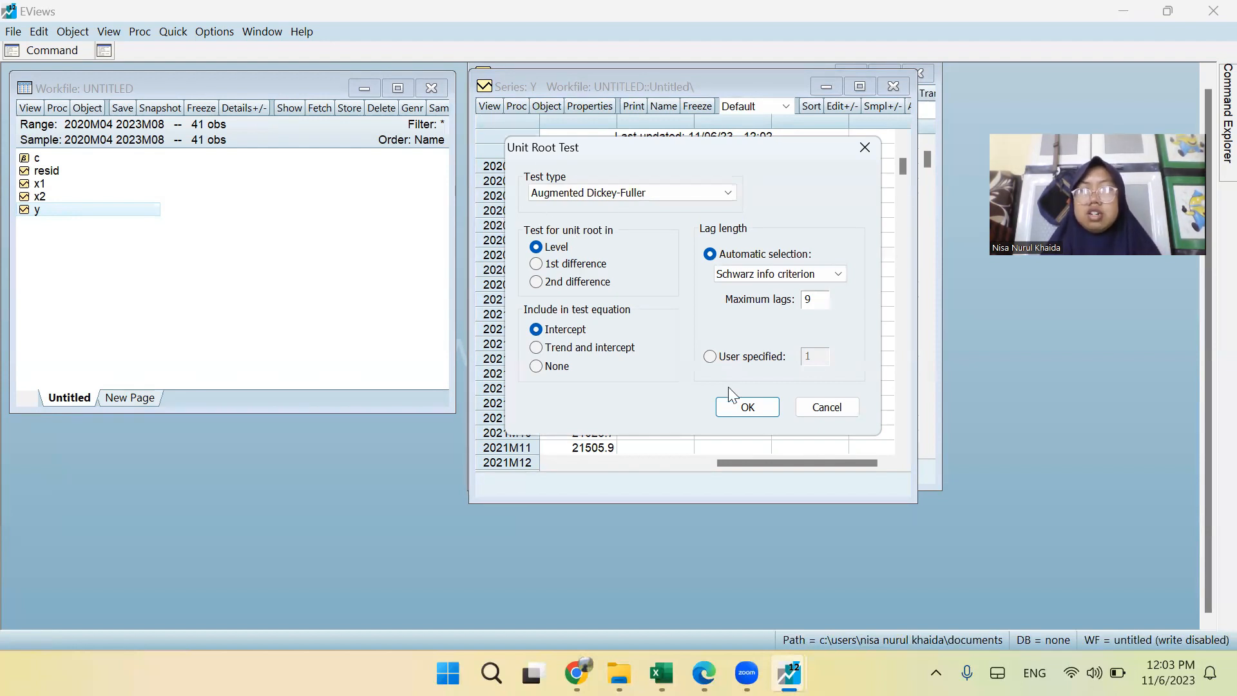
{"action": "left_click", "coordinate": [747, 411]}
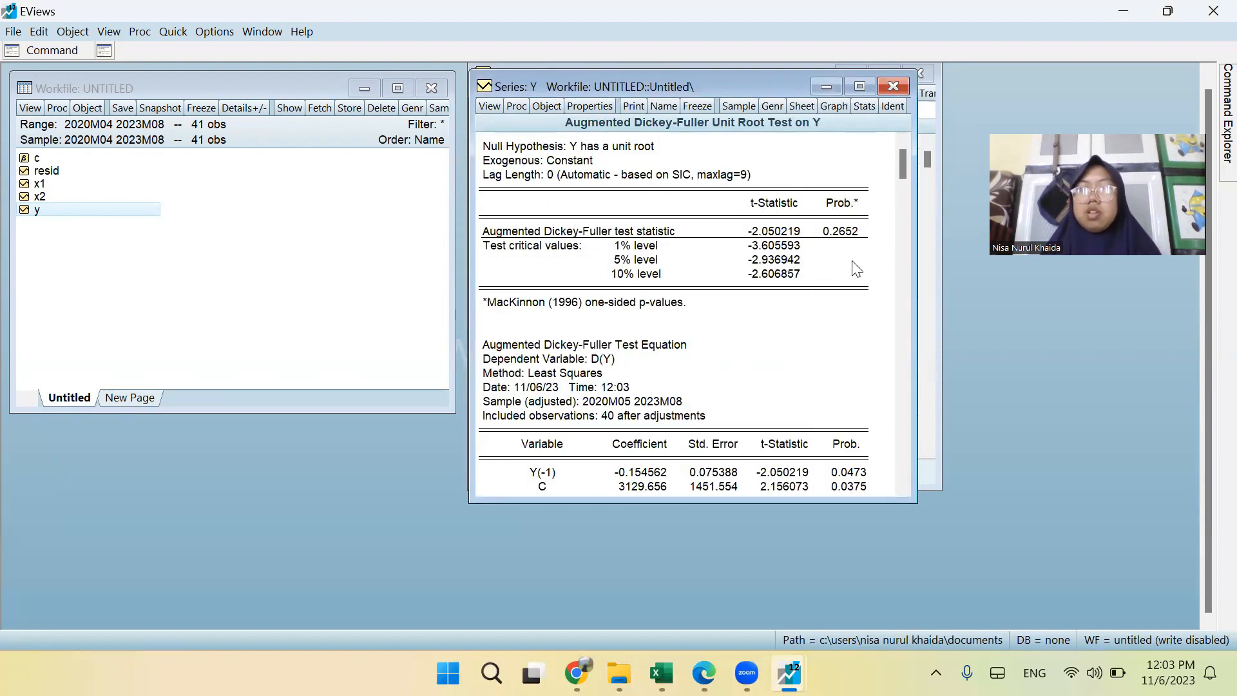
{"action": "scroll", "coordinate": [549, 417], "scroll_direction": "down", "scroll_amount": 2}
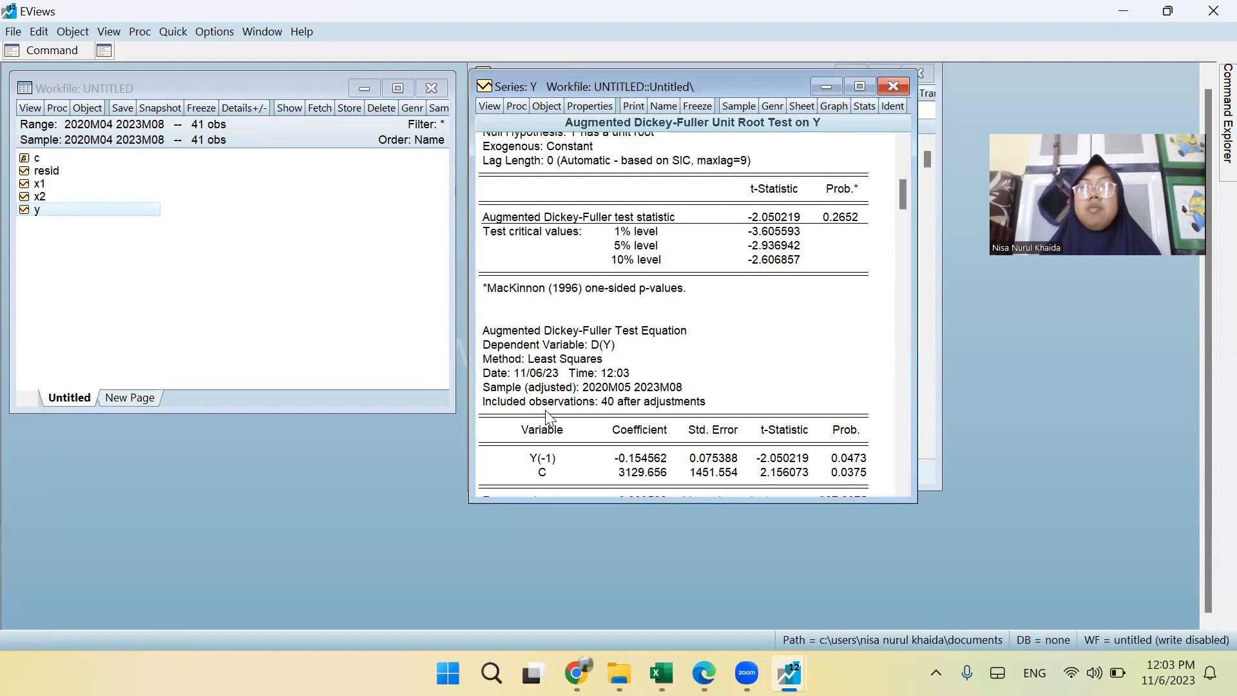
{"action": "scroll", "coordinate": [733, 404], "scroll_direction": "up", "scroll_amount": 2}
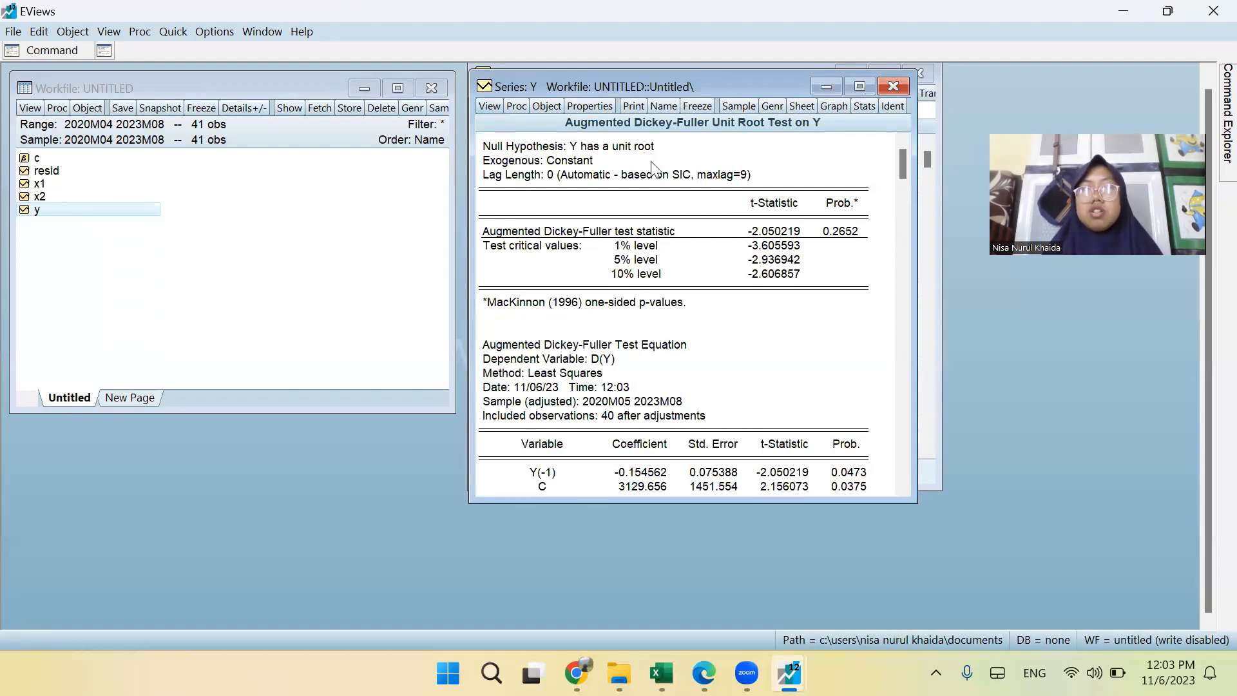
Rerun the Augmented Dickey-Fuller unit root test on Y in 1st difference with intercept and review the output.
{"action": "left_click", "coordinate": [488, 106]}
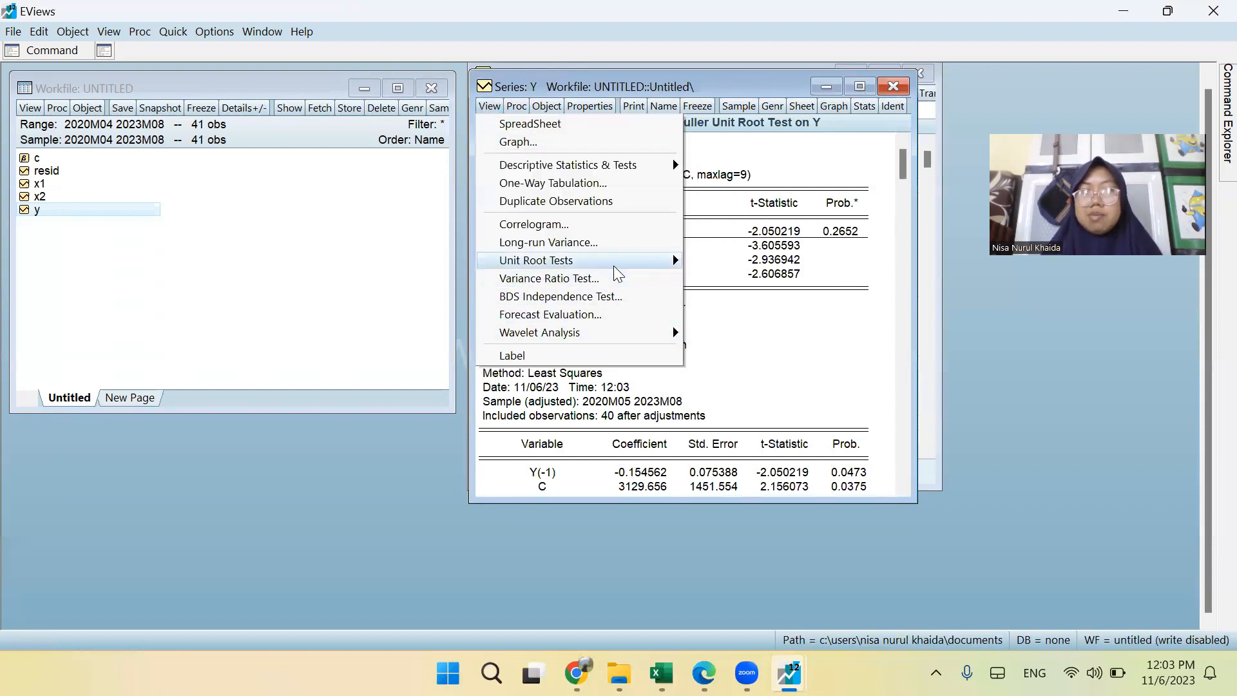
{"action": "mouse_move", "coordinate": [665, 260]}
{"action": "left_click", "coordinate": [740, 256]}
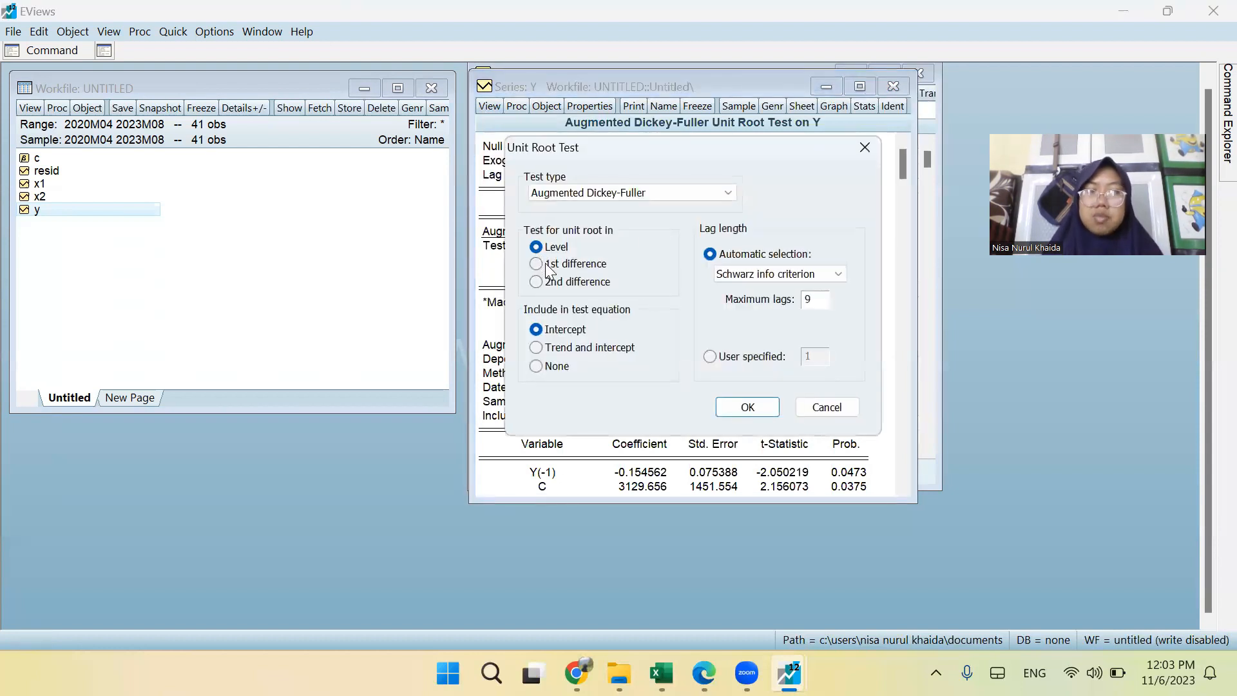
{"action": "left_click", "coordinate": [541, 264]}
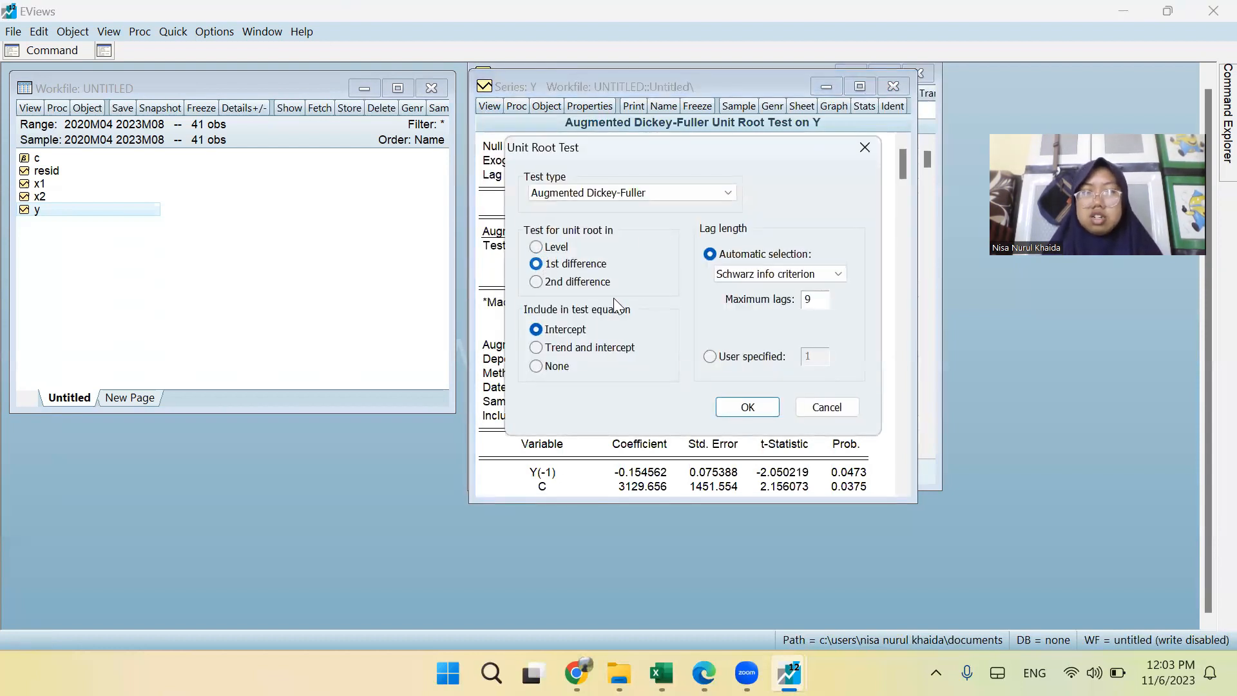
{"action": "left_click", "coordinate": [746, 412]}
{"action": "scroll", "coordinate": [767, 299], "scroll_direction": "down", "scroll_amount": 1}
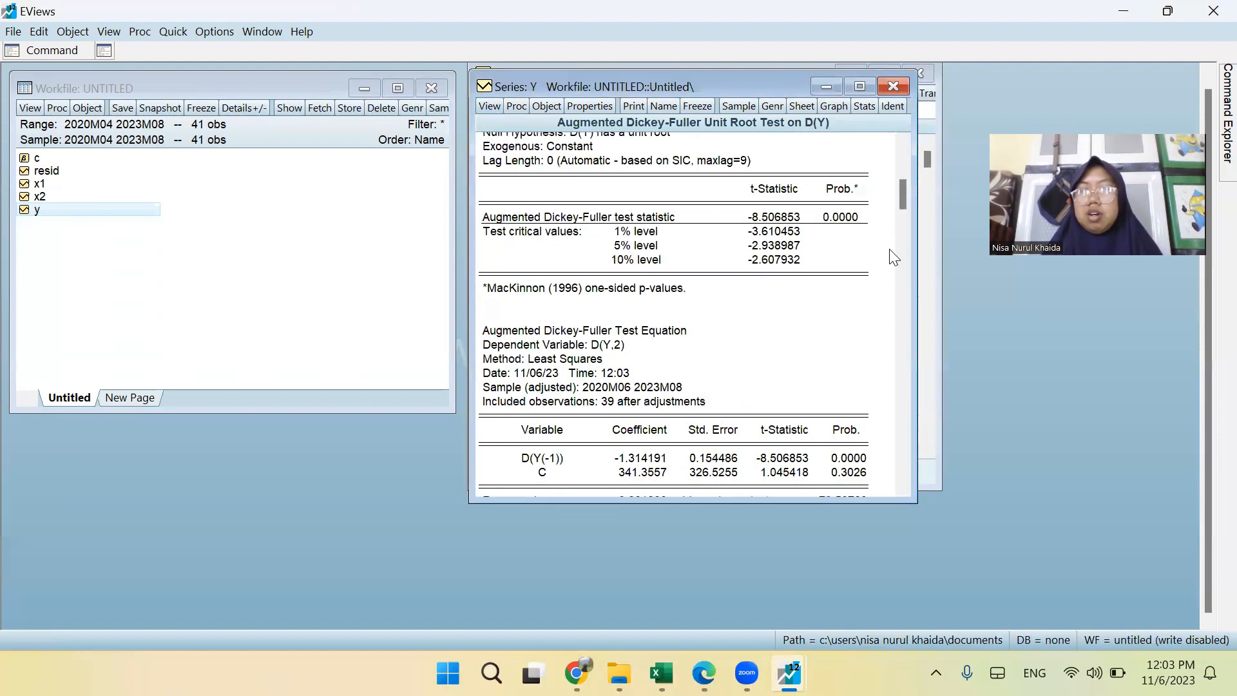
{"action": "left_click", "coordinate": [479, 107]}
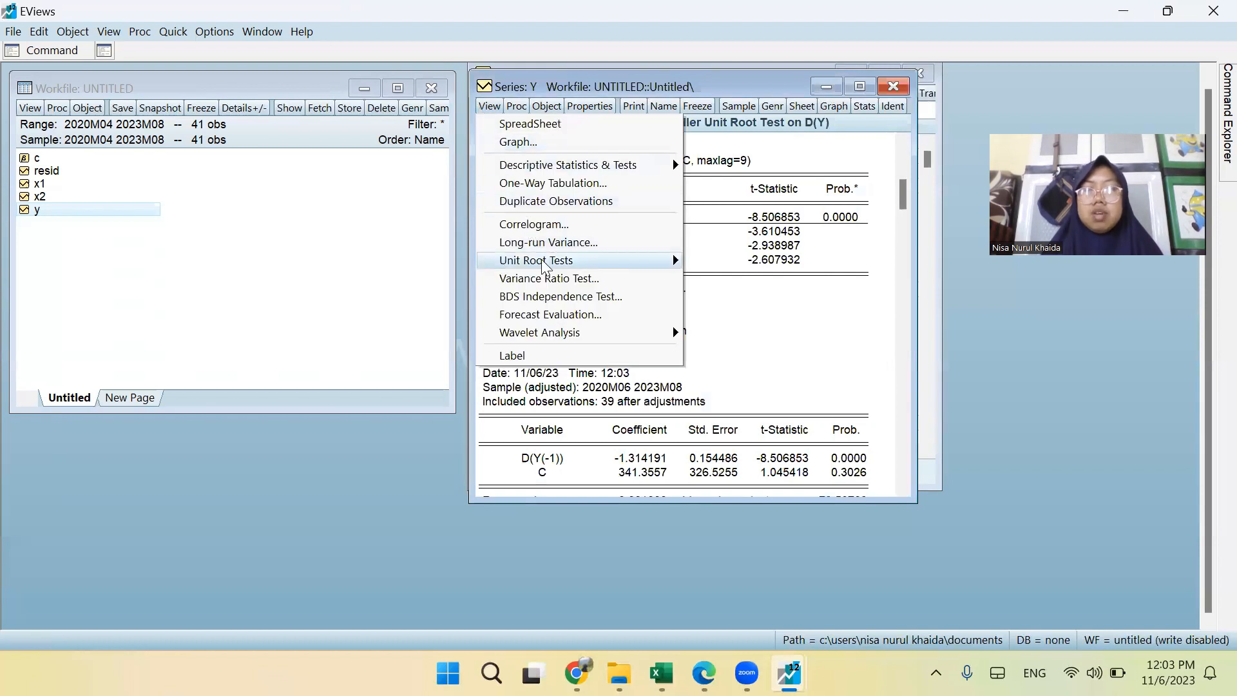
{"action": "mouse_move", "coordinate": [544, 267]}
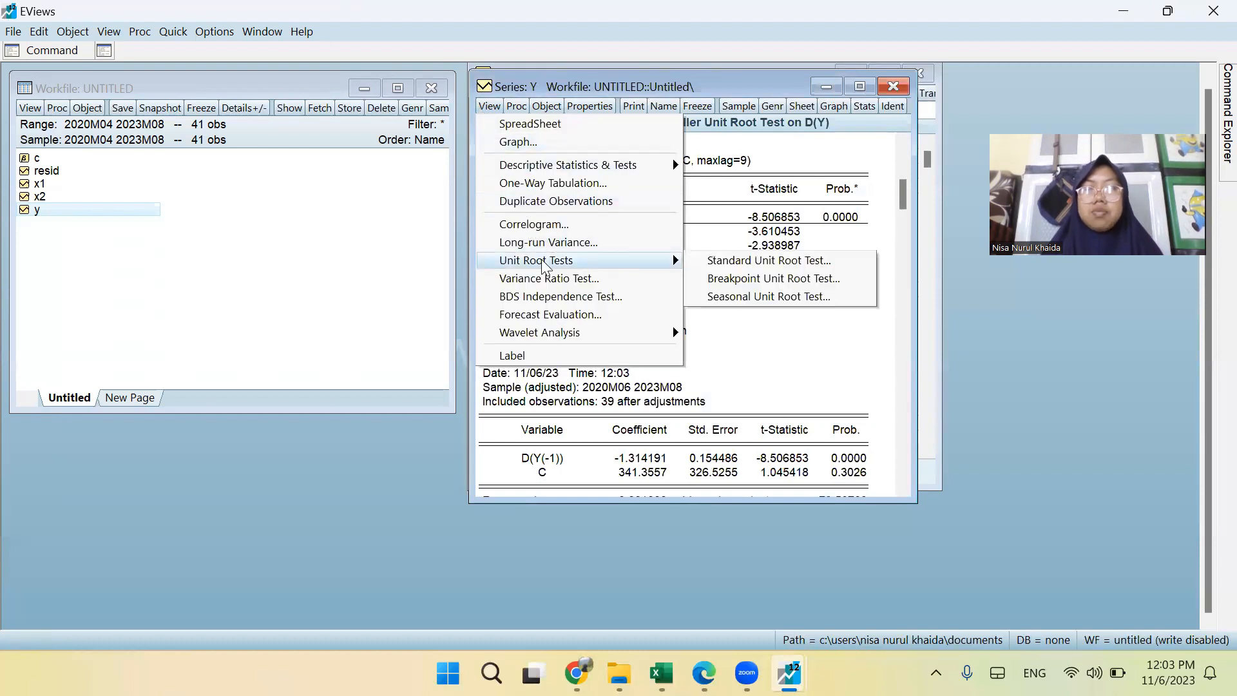
{"action": "left_click", "coordinate": [514, 449]}
Open the X1 series from the workfile in its own window and place it over the Y test output.
{"action": "left_click", "coordinate": [88, 187]}
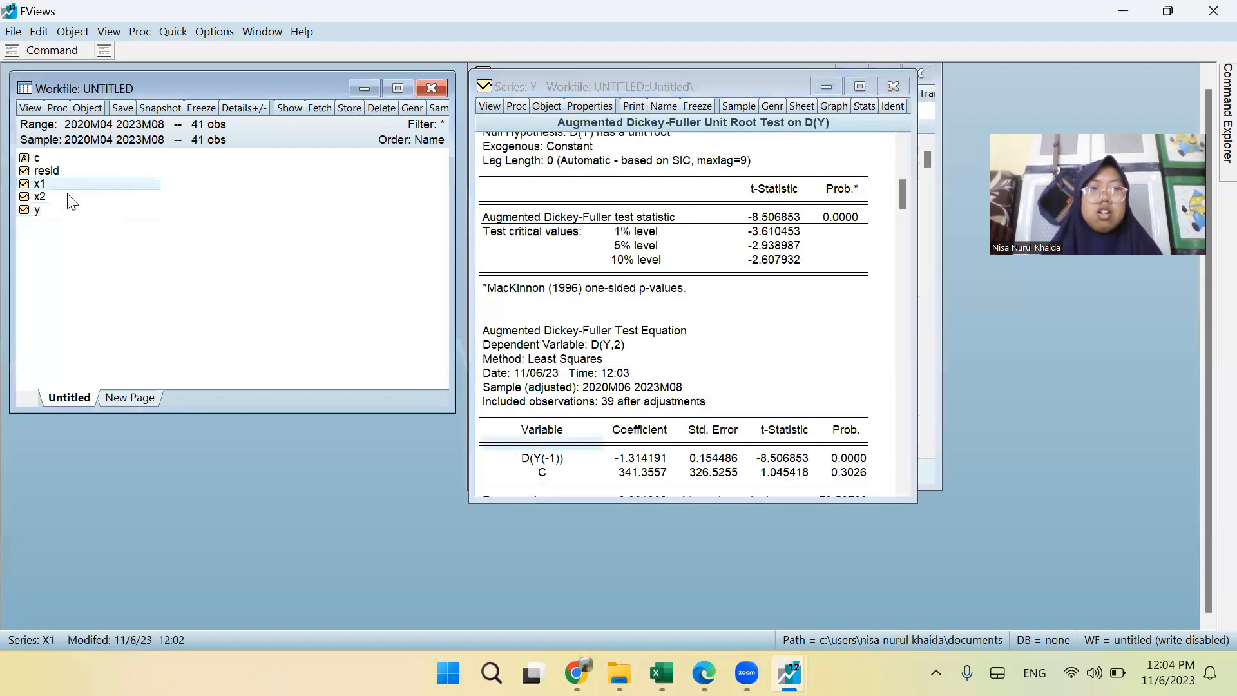
{"action": "left_click", "coordinate": [70, 198]}
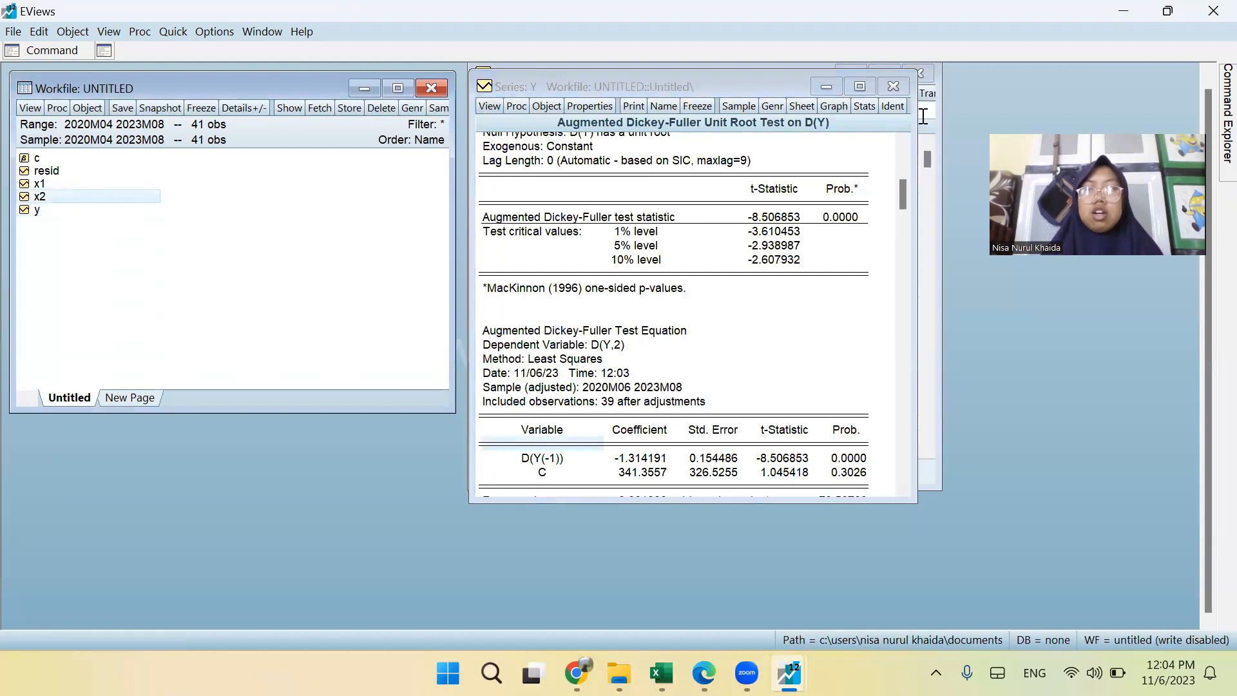
{"action": "left_click", "coordinate": [72, 187]}
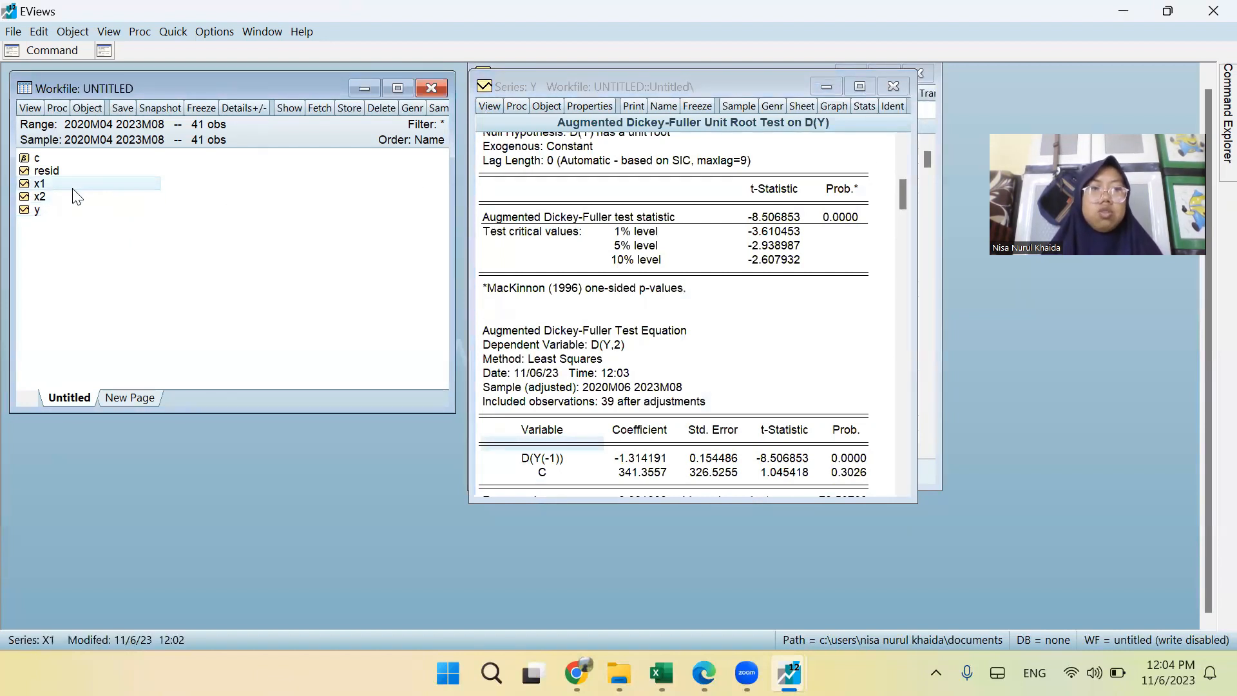
{"action": "double_click", "coordinate": [61, 185]}
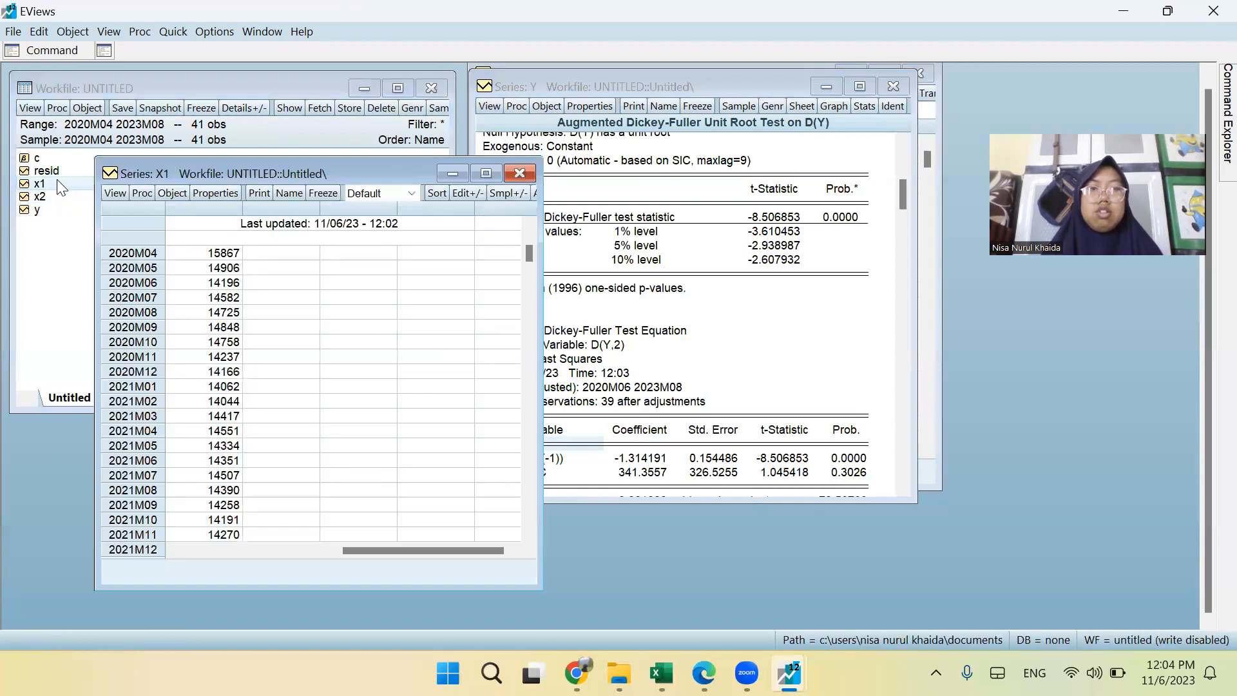
Run a standard Augmented Dickey-Fuller unit root test on X1 at level with intercept.
{"action": "left_click", "coordinate": [490, 106]}
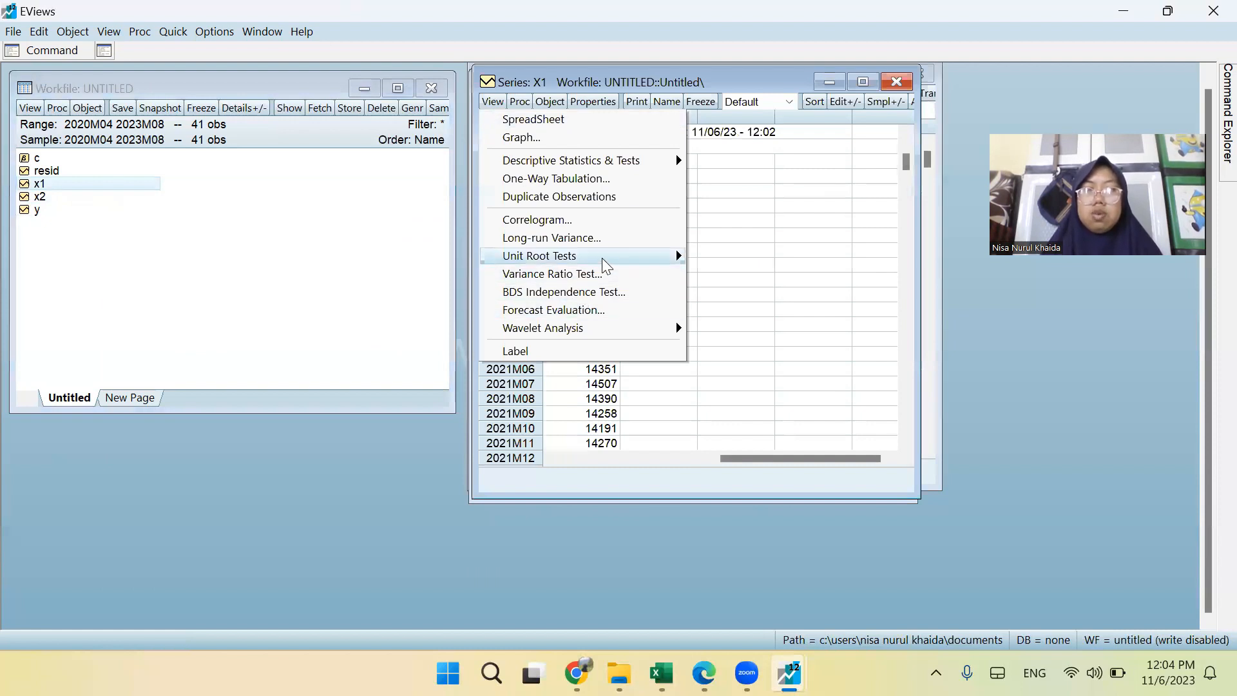
{"action": "mouse_move", "coordinate": [635, 258]}
{"action": "left_click", "coordinate": [711, 255]}
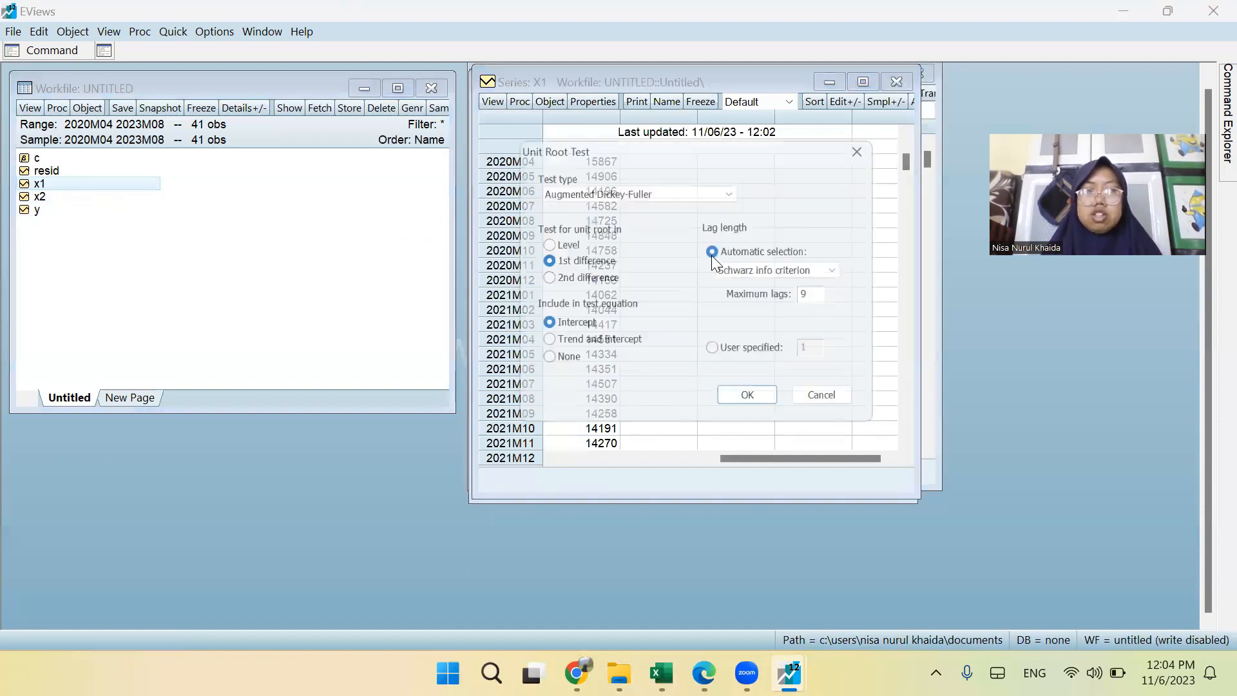
{"action": "left_click", "coordinate": [555, 244]}
{"action": "left_click", "coordinate": [753, 404]}
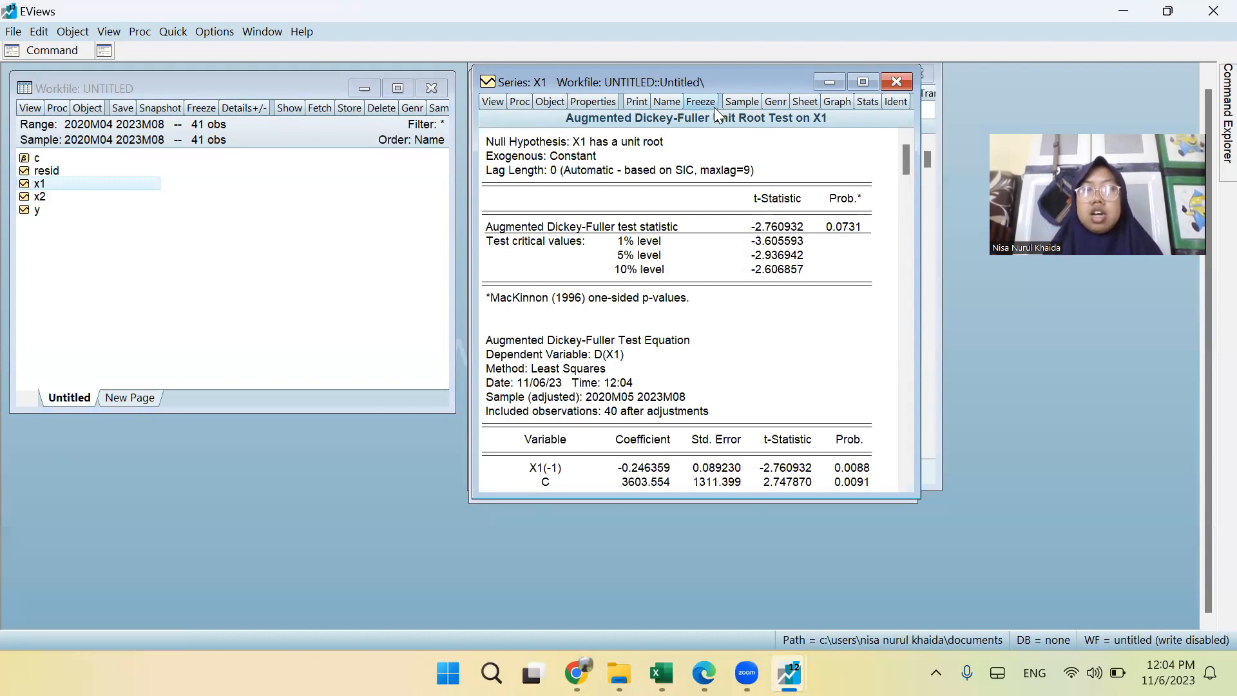
Rerun the Augmented Dickey-Fuller unit root test on X1 in 1st difference with intercept.
{"action": "left_click", "coordinate": [492, 101]}
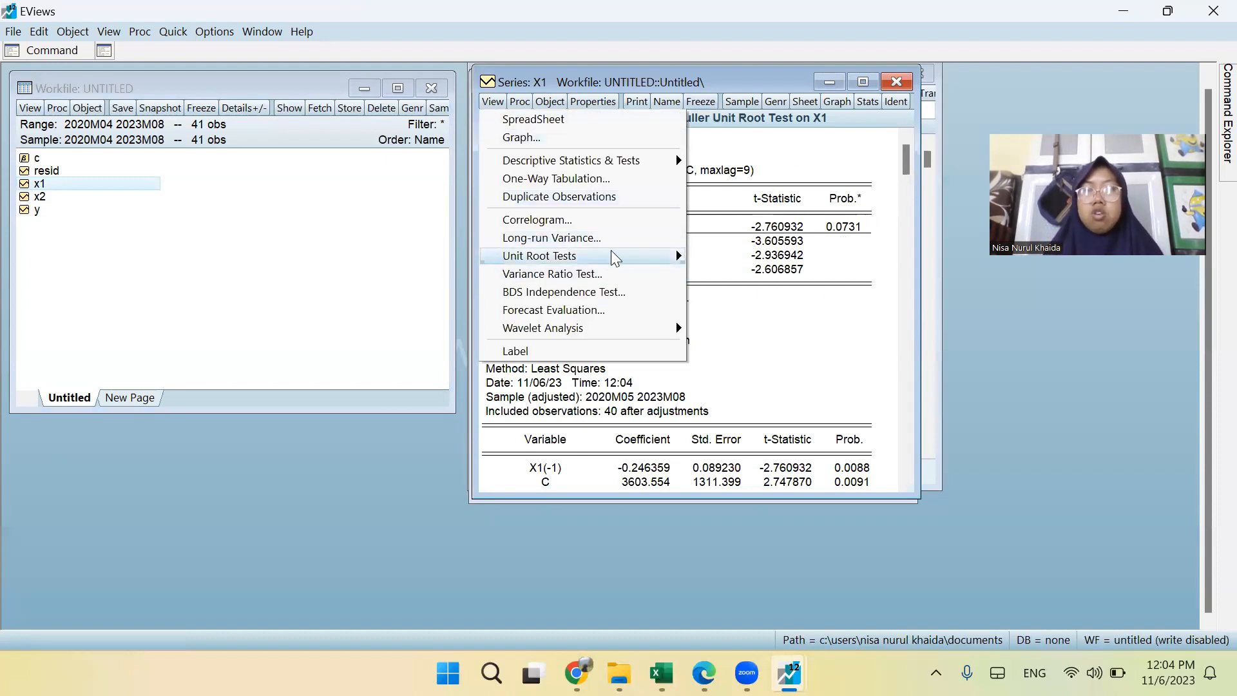
{"action": "mouse_move", "coordinate": [615, 257]}
{"action": "left_click", "coordinate": [741, 259]}
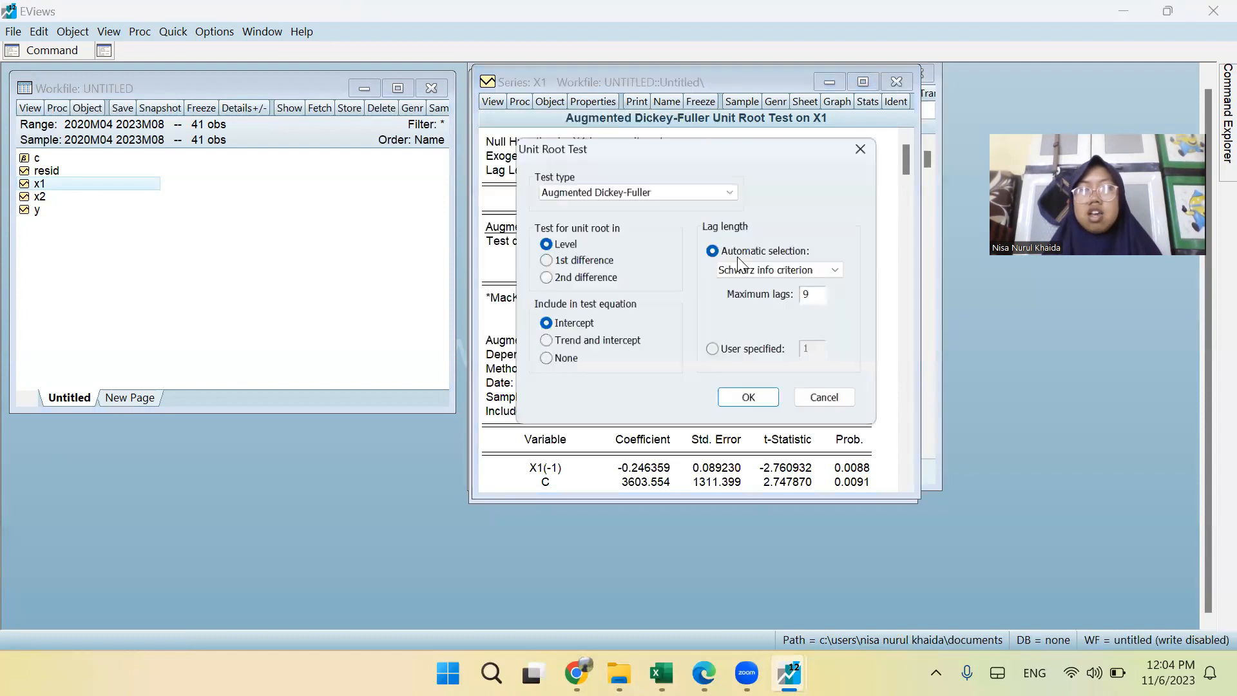
{"action": "left_click", "coordinate": [576, 260]}
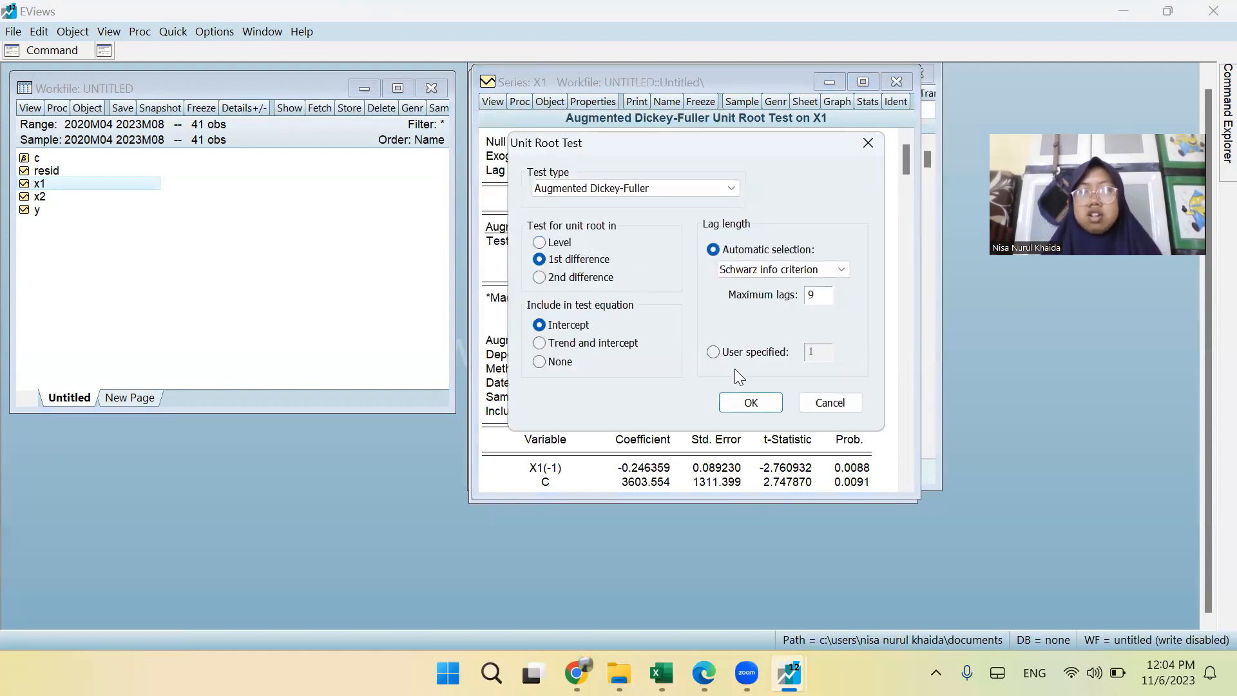
{"action": "left_click", "coordinate": [742, 401]}
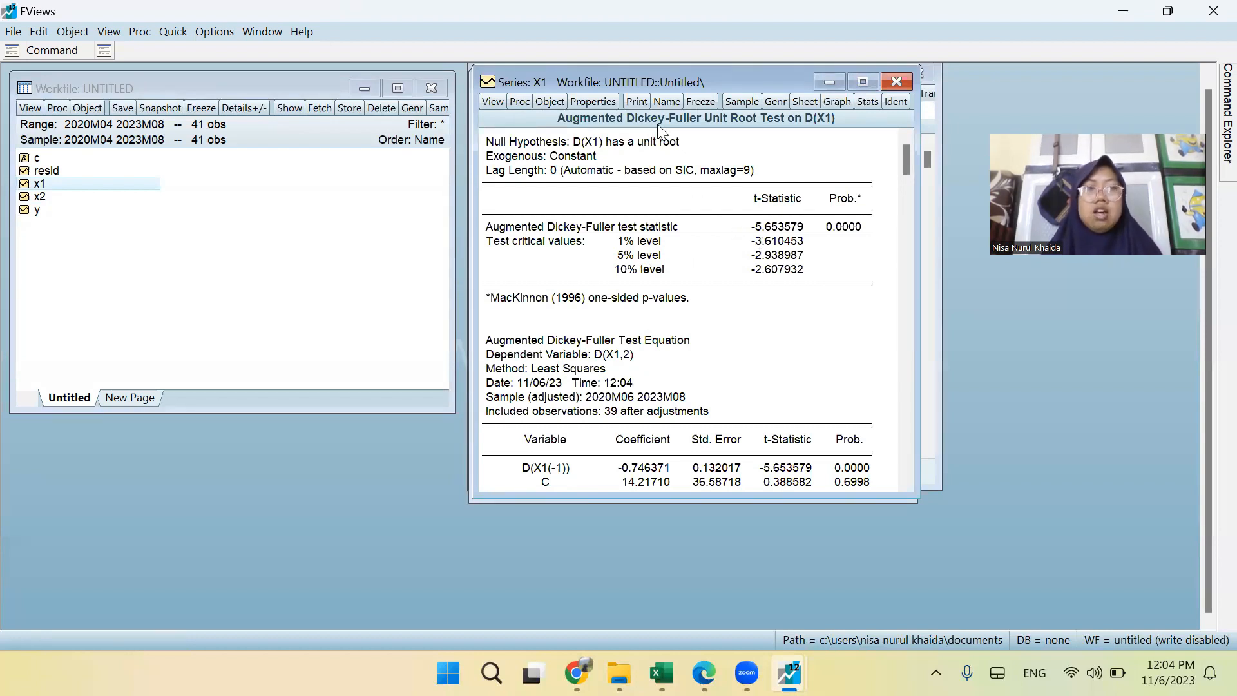
Open the X2 series and run a standard Augmented Dickey-Fuller unit root test on it at level with intercept.
{"action": "left_click", "coordinate": [40, 196]}
{"action": "double_click", "coordinate": [40, 200]}
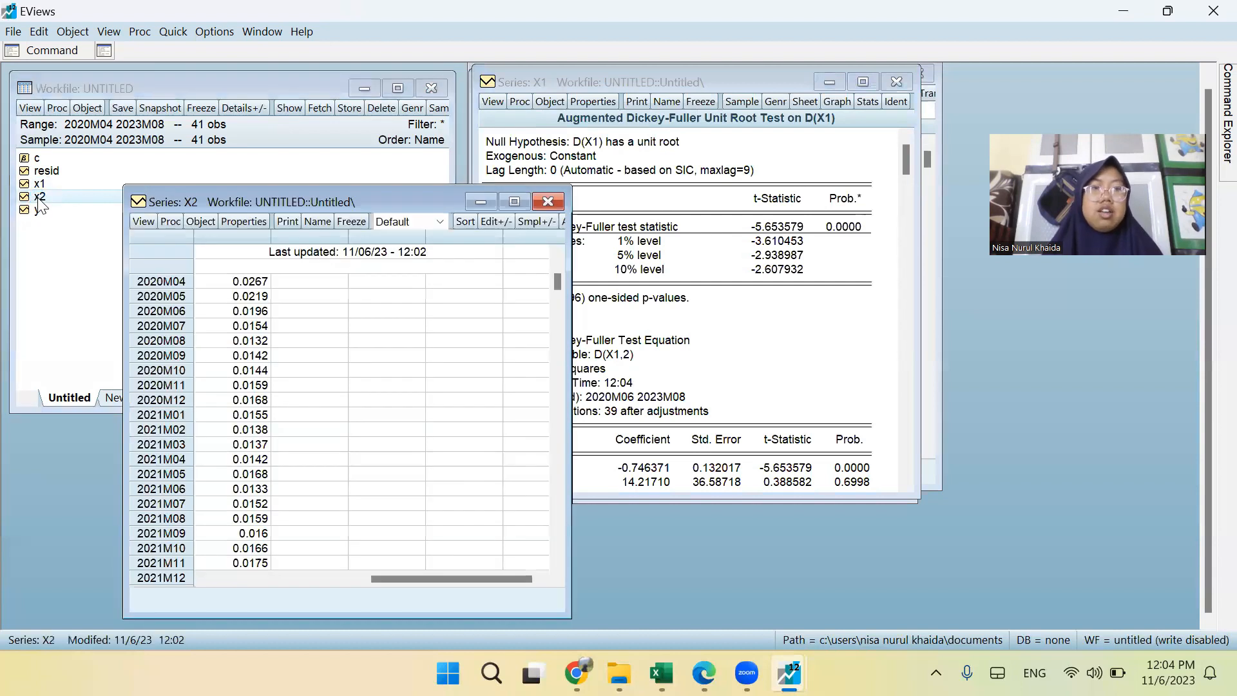
{"action": "left_click", "coordinate": [145, 221]}
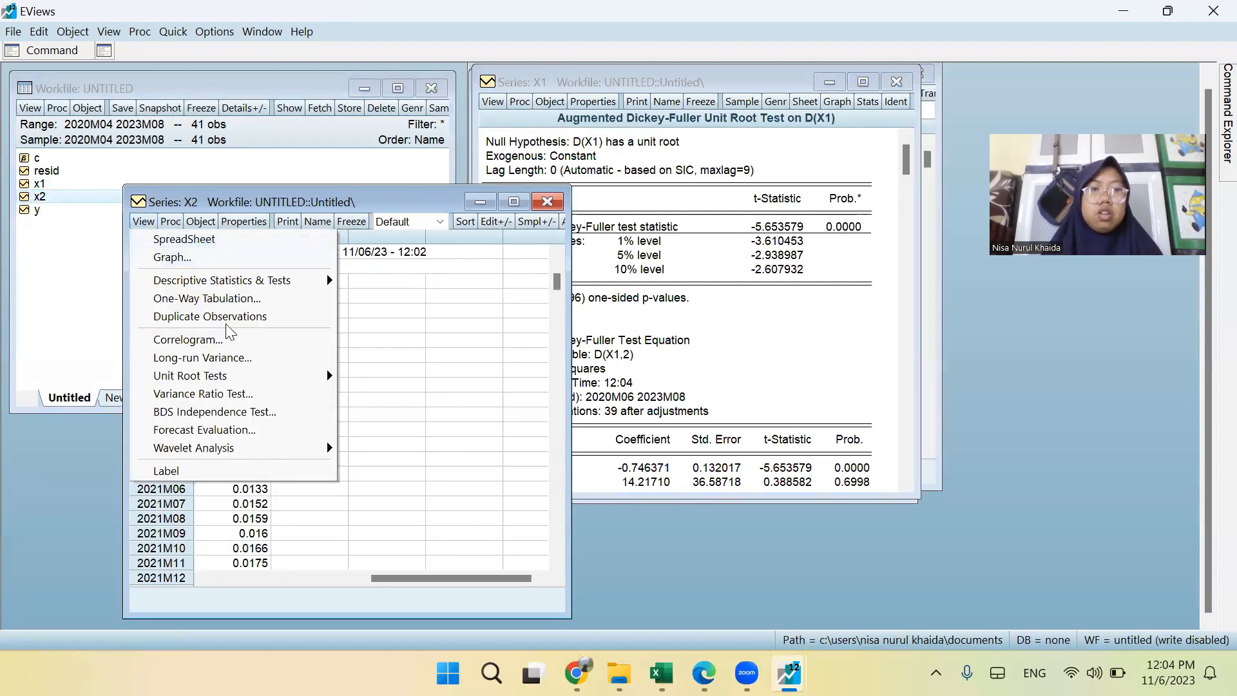
{"action": "mouse_move", "coordinate": [257, 377]}
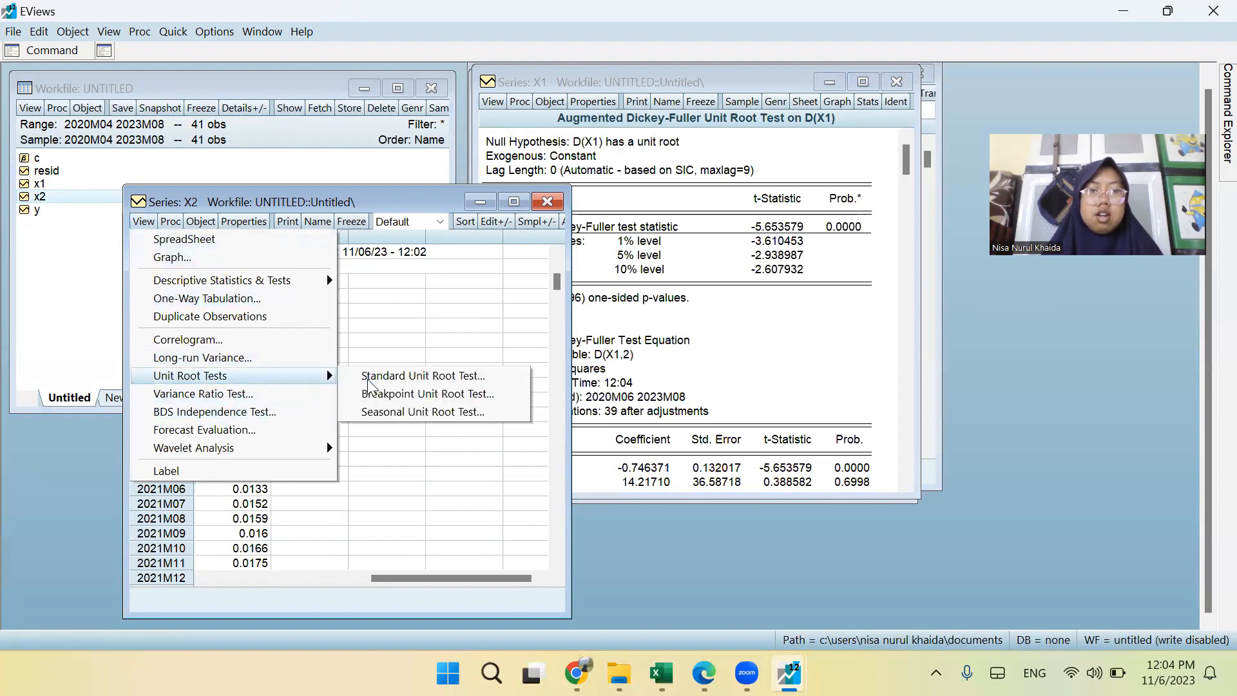
{"action": "left_click", "coordinate": [373, 375]}
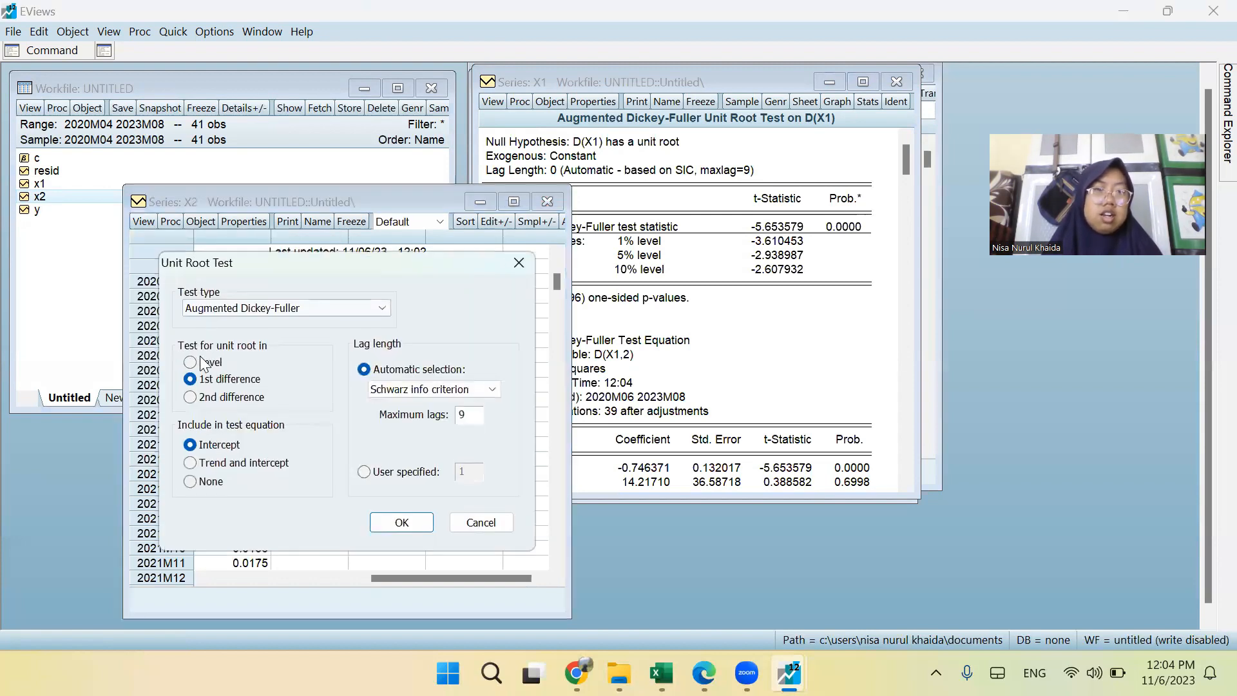
{"action": "left_click", "coordinate": [191, 362]}
{"action": "left_click", "coordinate": [395, 519]}
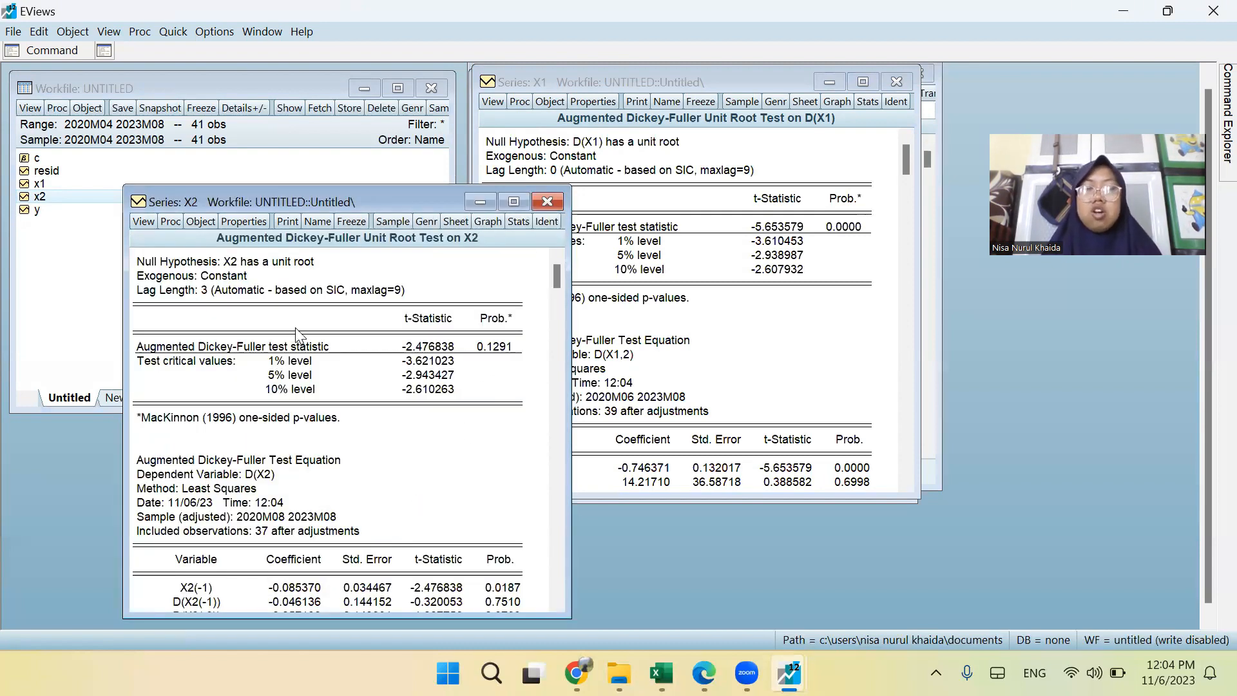
Rerun the standard Augmented Dickey-Fuller unit root test on X2 in 1st difference with intercept.
{"action": "left_click", "coordinate": [137, 222]}
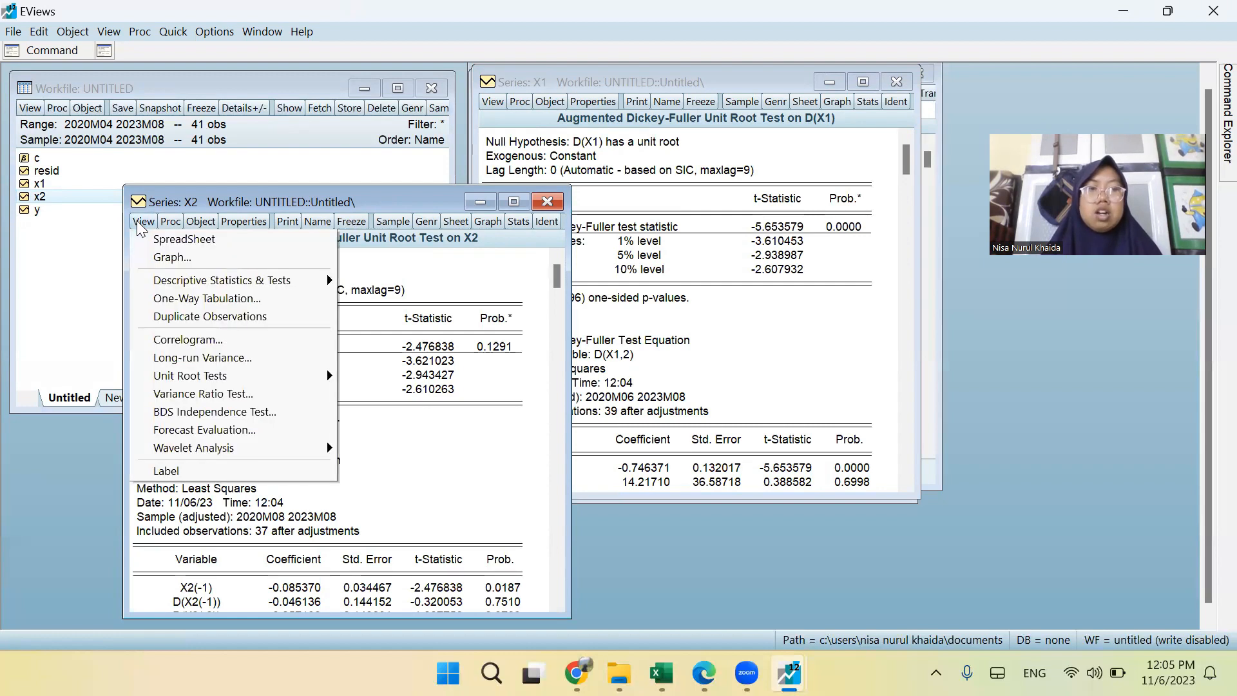
{"action": "mouse_move", "coordinate": [210, 380]}
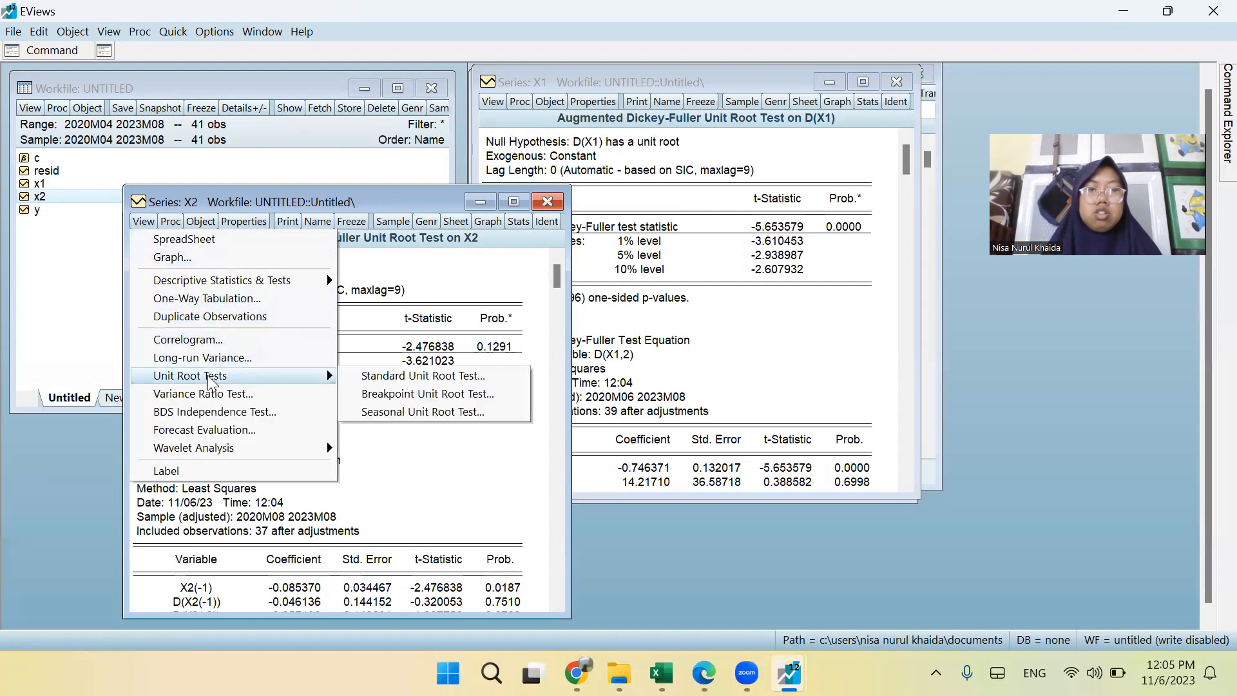
{"action": "left_click", "coordinate": [378, 382]}
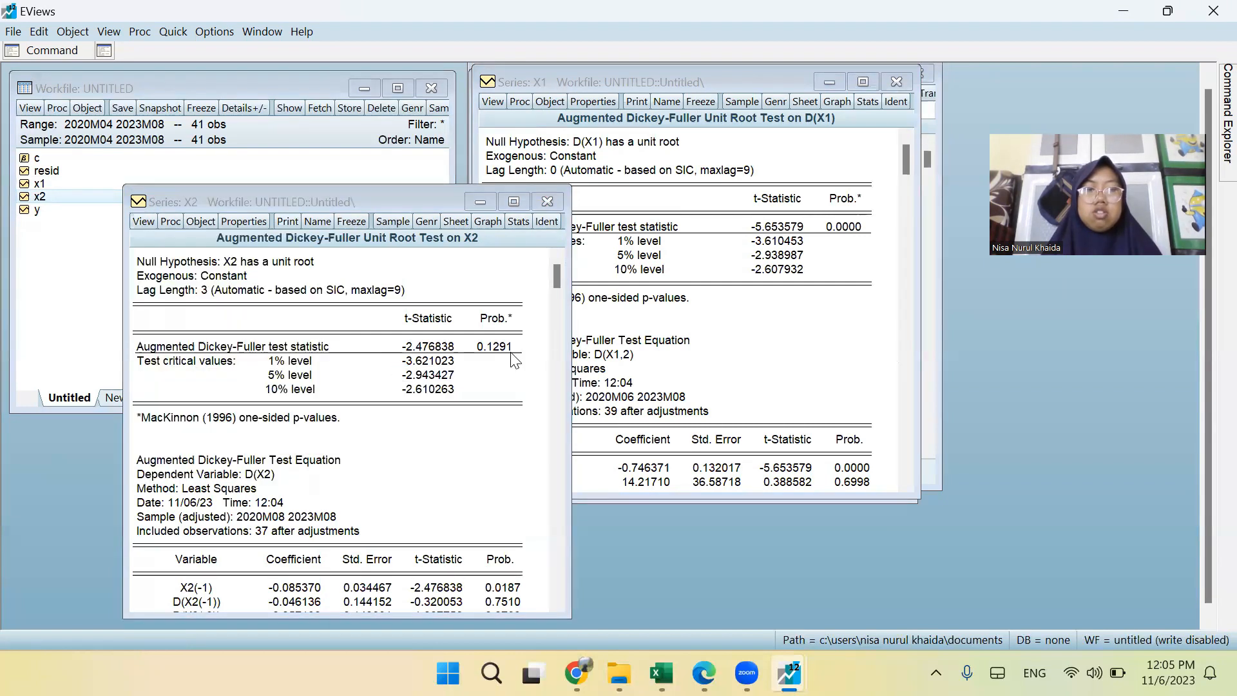
{"action": "left_click", "coordinate": [232, 376]}
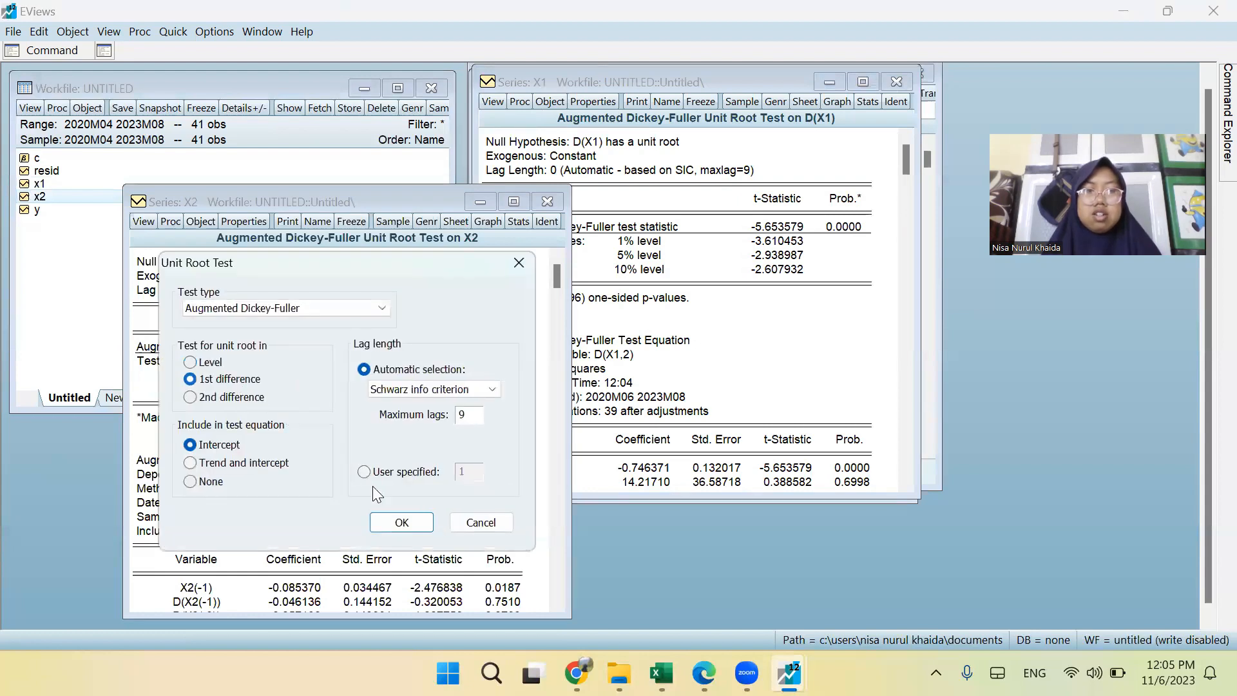
{"action": "left_click", "coordinate": [402, 521]}
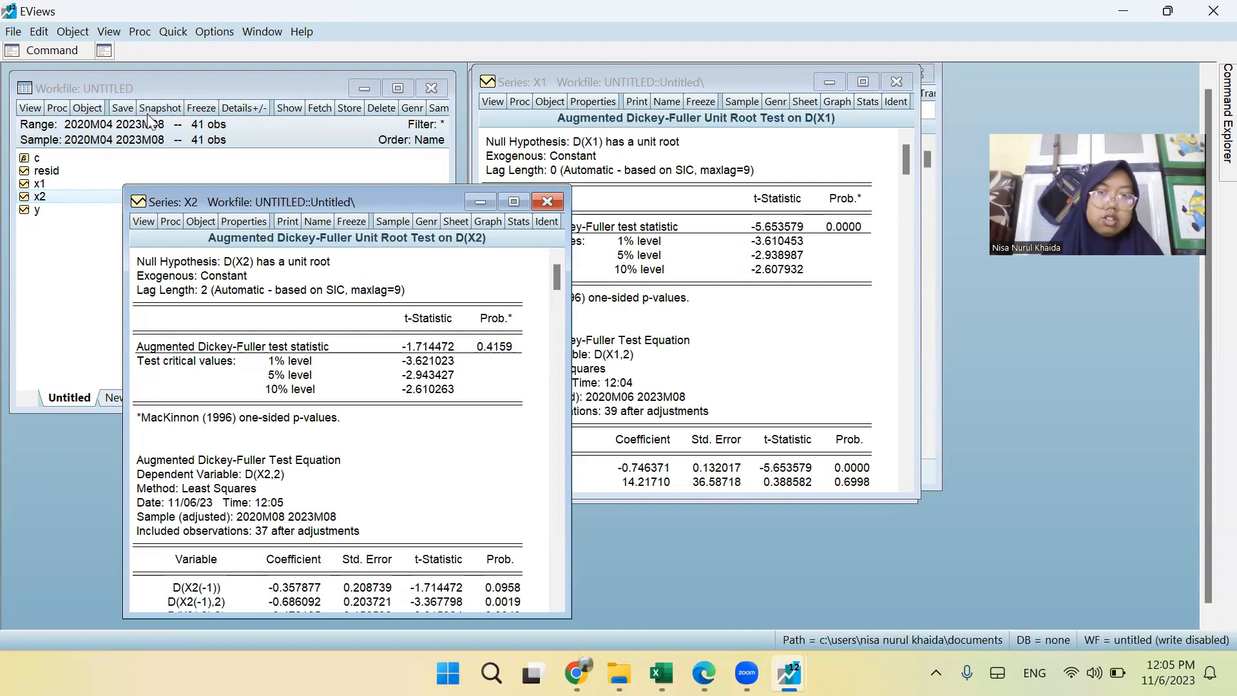
Close the X2, X1 and Y series windows and delete the untitled group, leaving only the workfile open.
{"action": "left_click", "coordinate": [553, 200]}
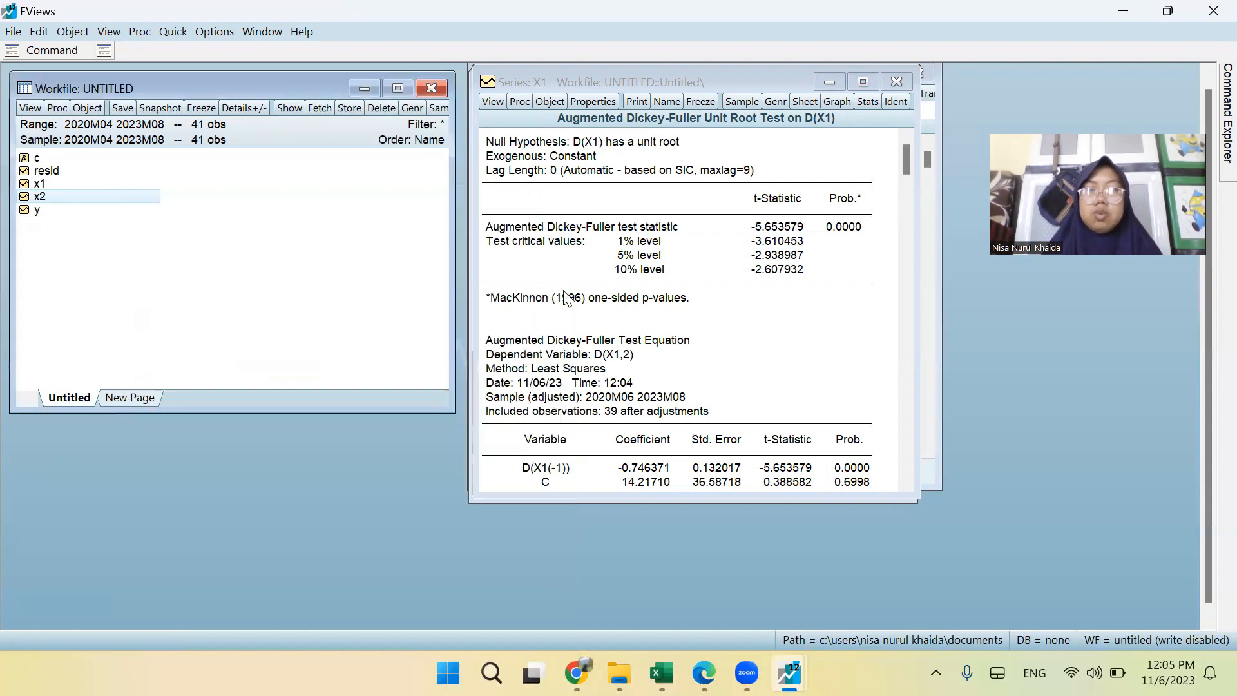
{"action": "left_click", "coordinate": [925, 73]}
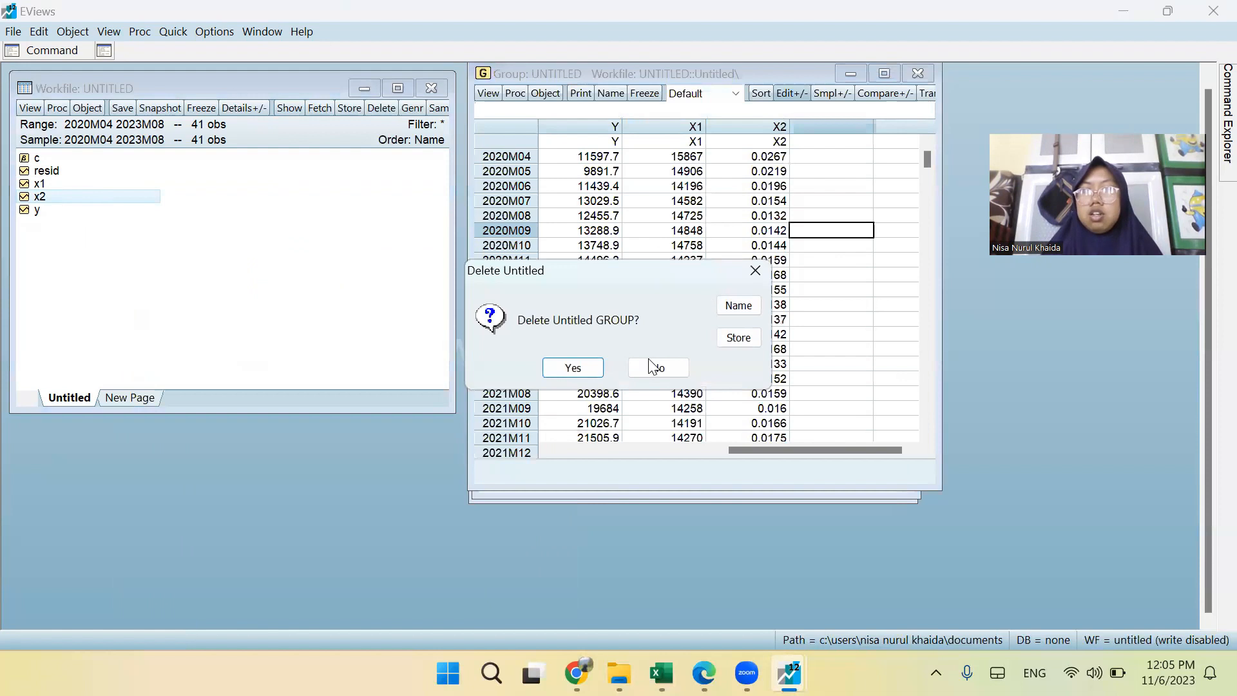
{"action": "left_click", "coordinate": [572, 367]}
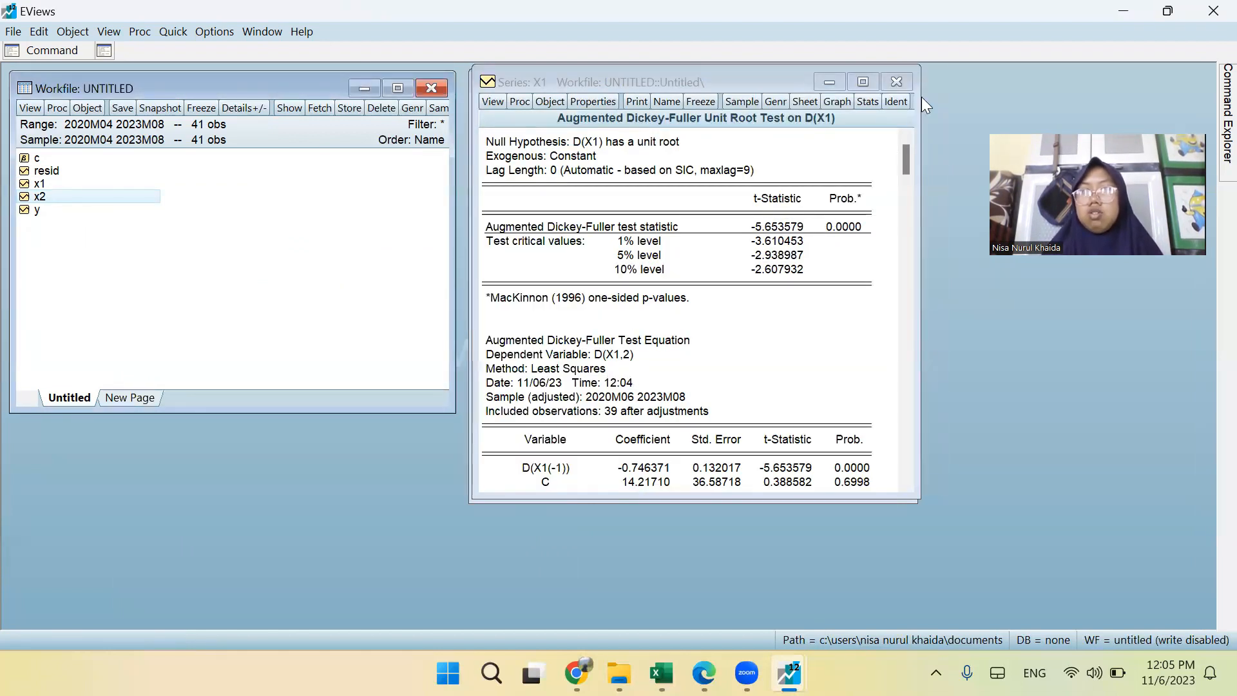
{"action": "left_click", "coordinate": [863, 319]}
{"action": "left_click_drag", "start_coordinate": [841, 155], "coordinate": [859, 312]}
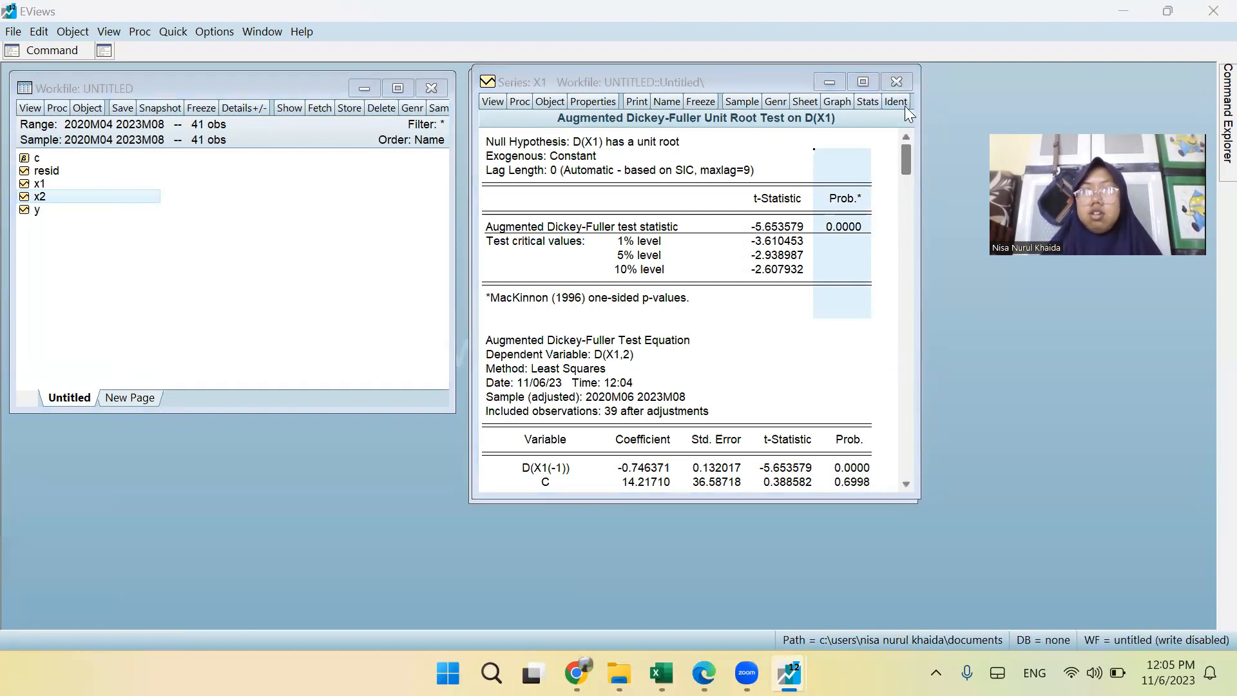
{"action": "left_click", "coordinate": [896, 70]}
{"action": "left_click", "coordinate": [896, 82]}
{"action": "left_click", "coordinate": [896, 81]}
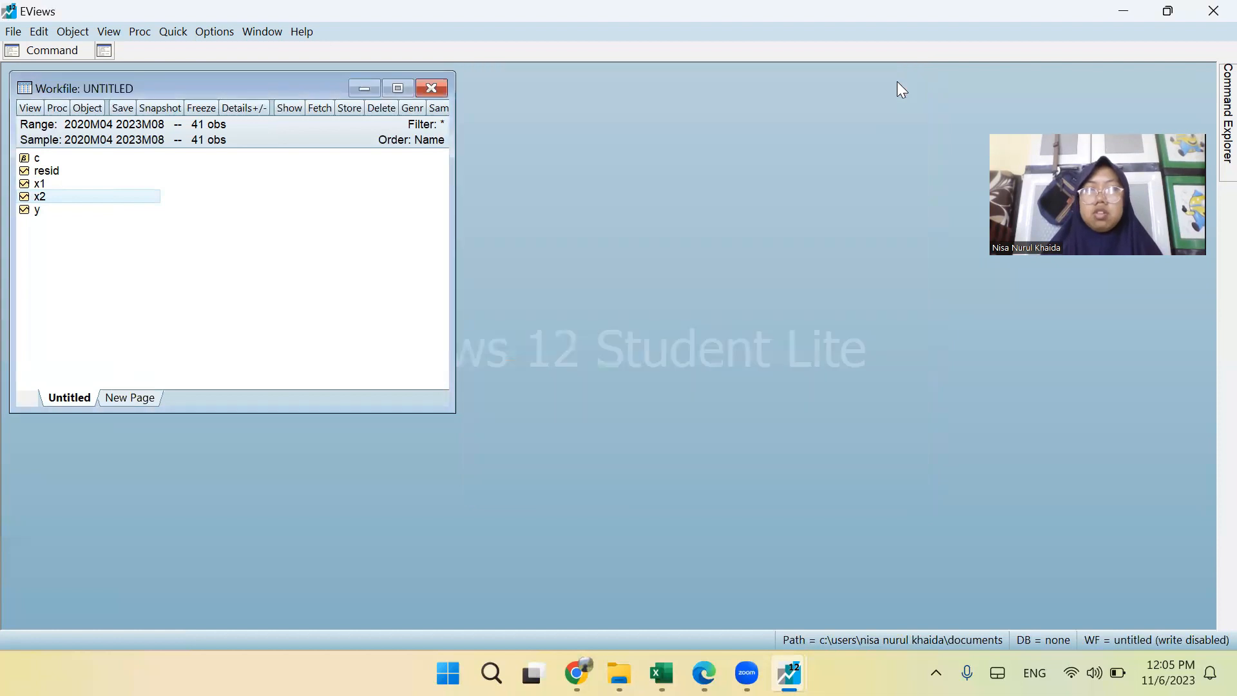
Select the series y, x1 and x2 in that order in the workfile and open them together as a group.
{"action": "left_click", "coordinate": [61, 195]}
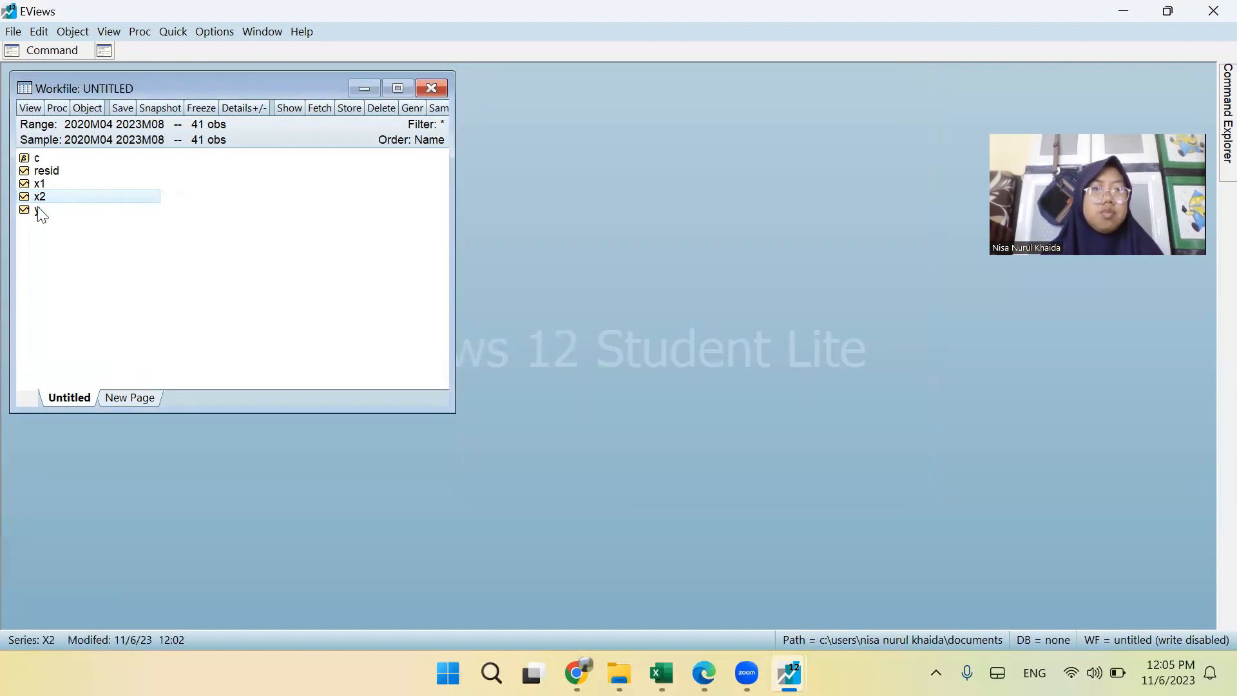
{"action": "left_click", "coordinate": [40, 211]}
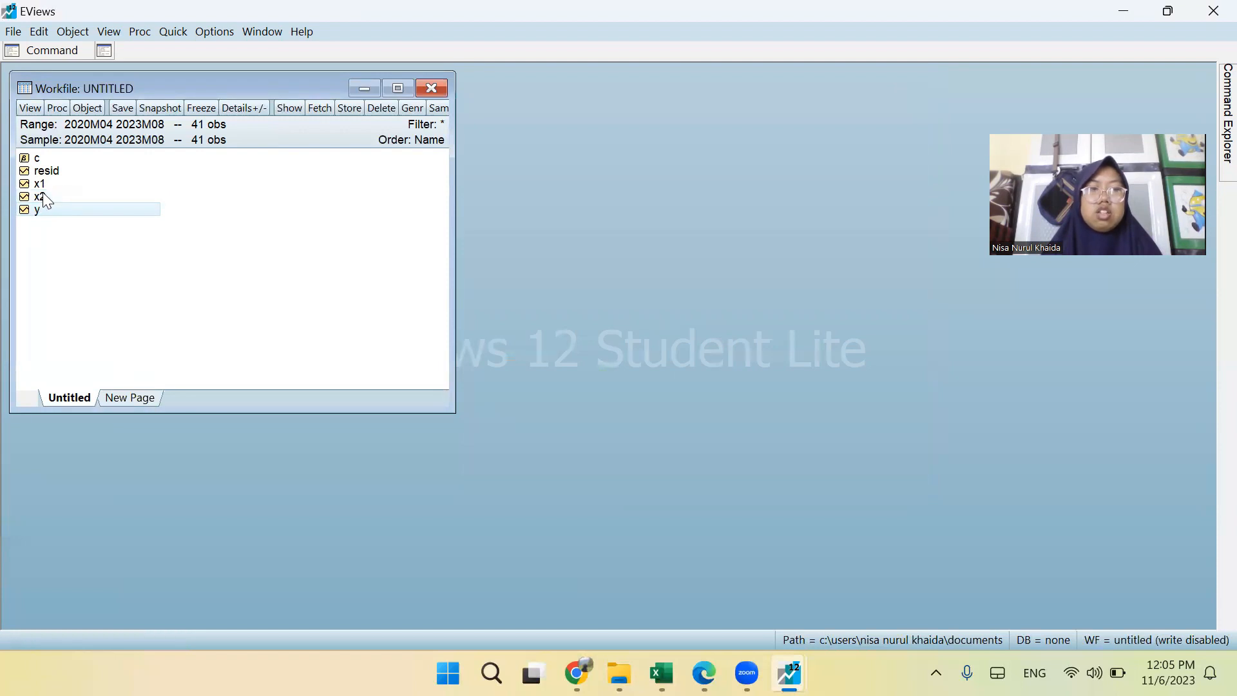
{"action": "left_click", "coordinate": [40, 184], "text": "ctrl"}
{"action": "left_click", "coordinate": [42, 196], "text": "ctrl"}
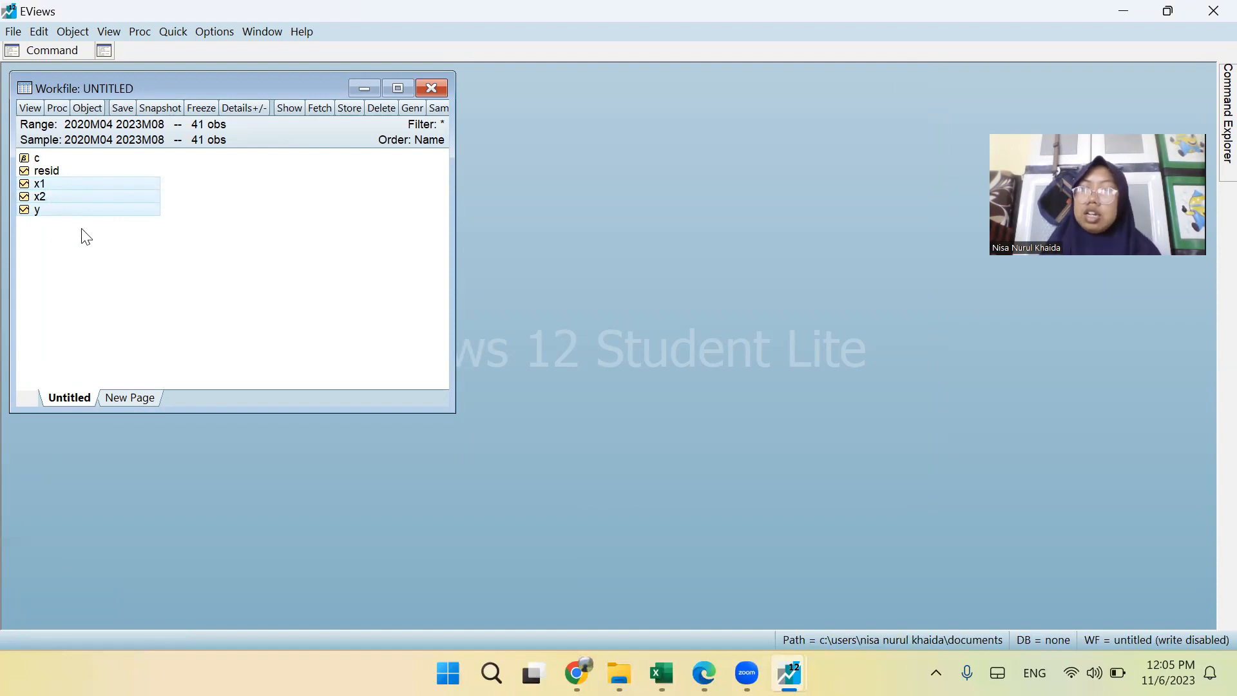
{"action": "right_click", "coordinate": [85, 196]}
{"action": "mouse_move", "coordinate": [114, 208]}
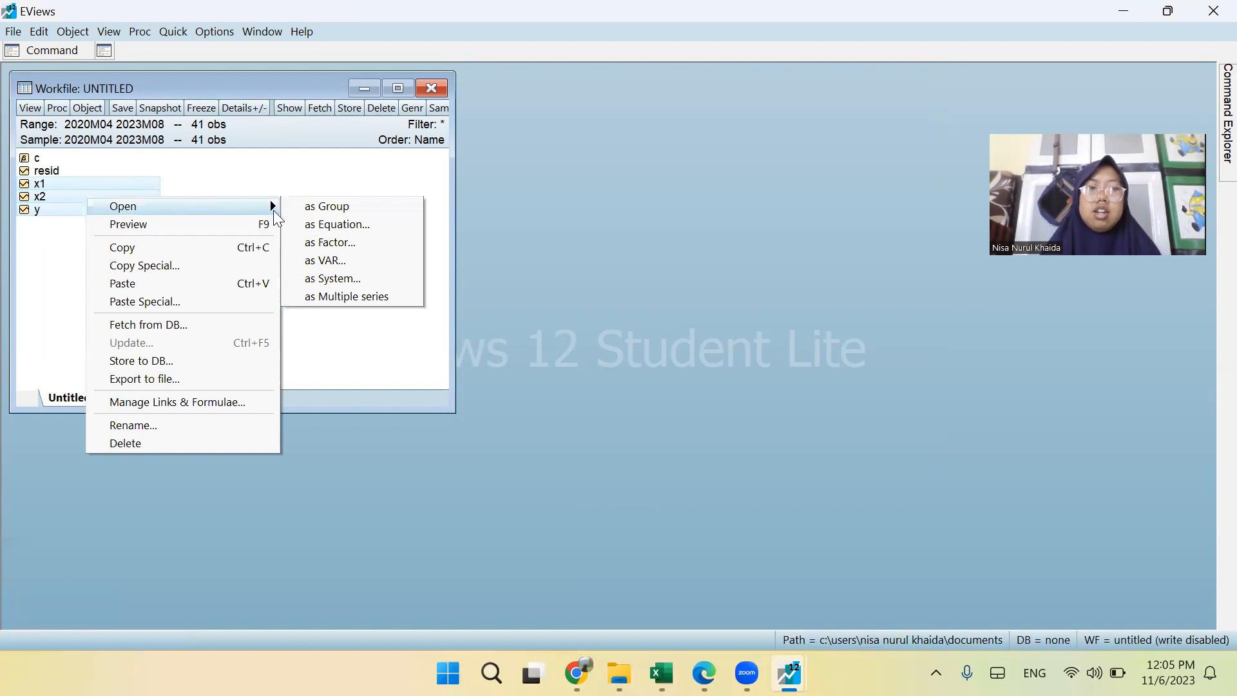
{"action": "left_click", "coordinate": [315, 206]}
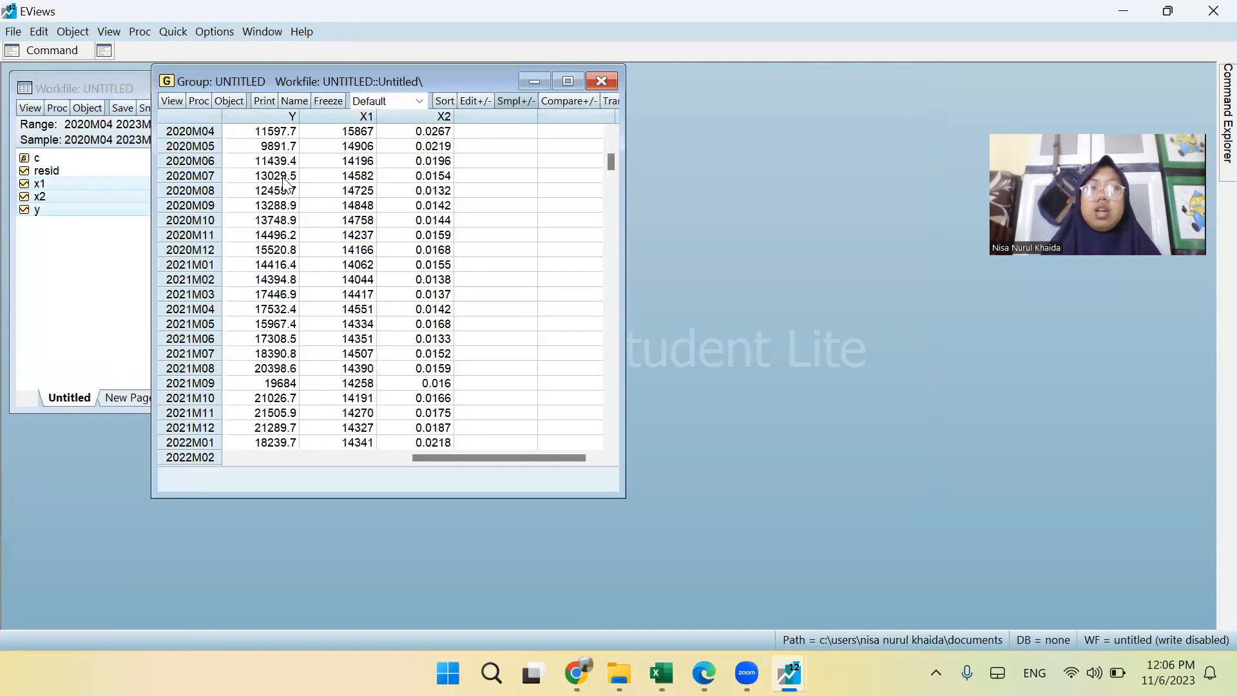
Run a cross-sectionally independent group unit root test of type Individual root - Fisher - ADF at level with individual intercept, keeping the group open.
{"action": "left_click", "coordinate": [173, 103]}
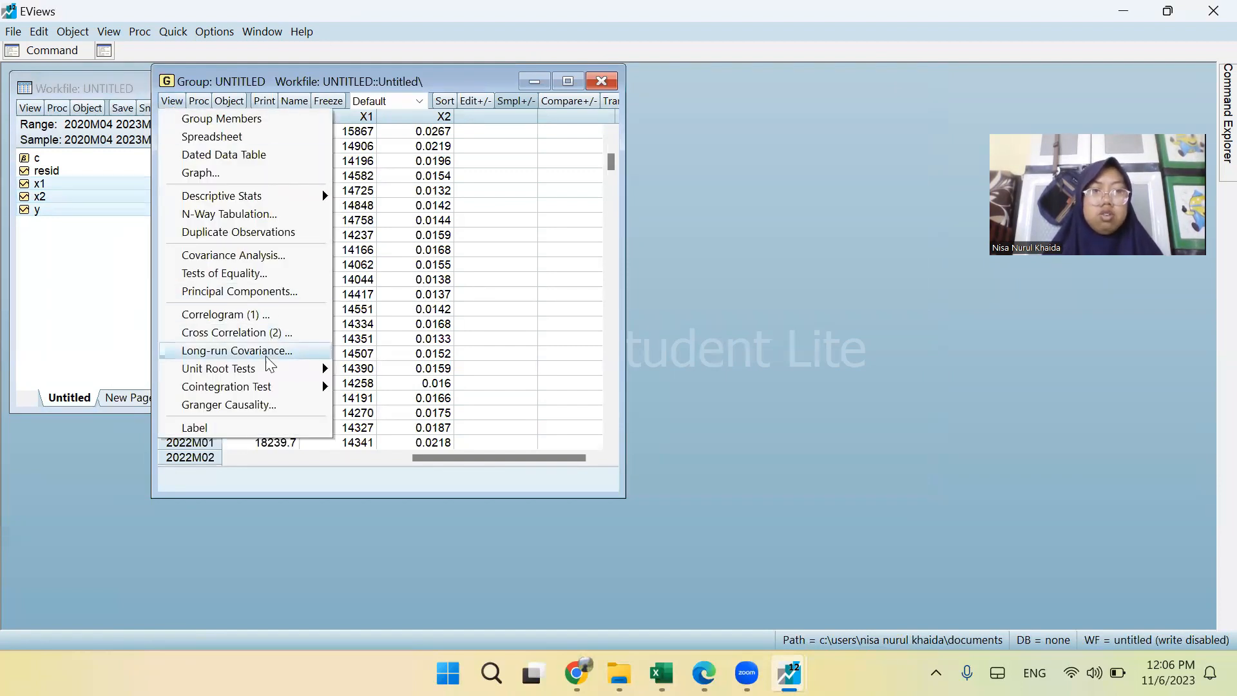
{"action": "mouse_move", "coordinate": [264, 375]}
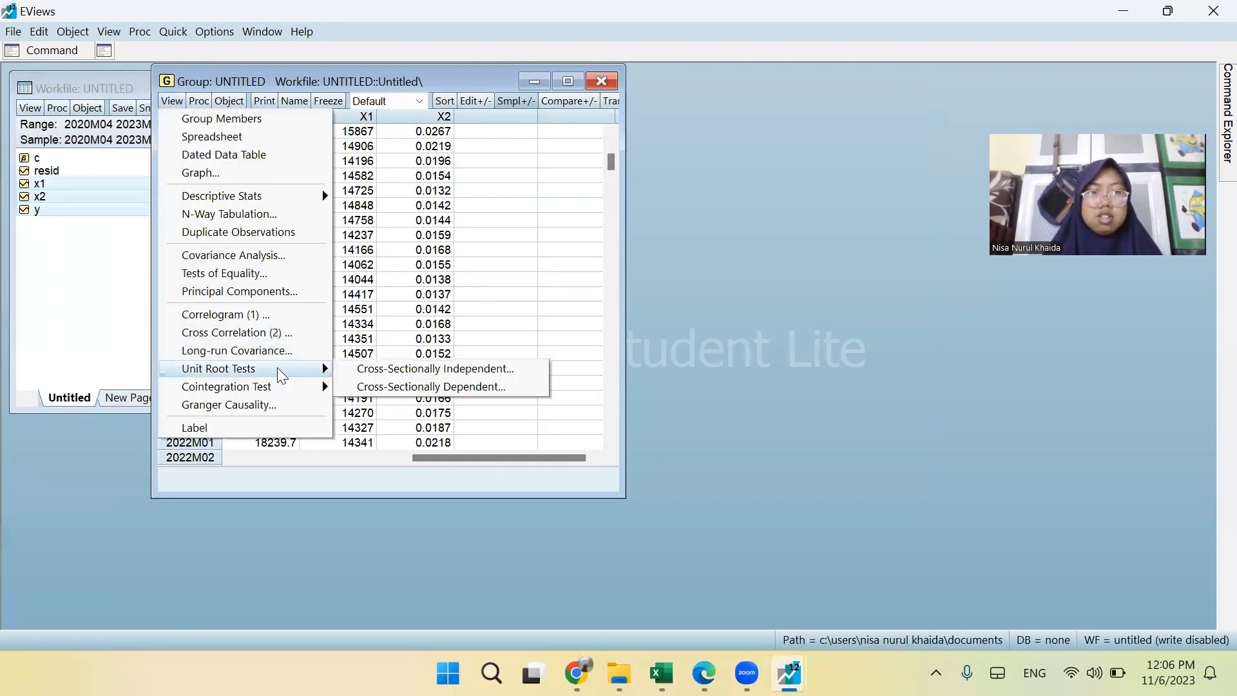
{"action": "left_click", "coordinate": [404, 370]}
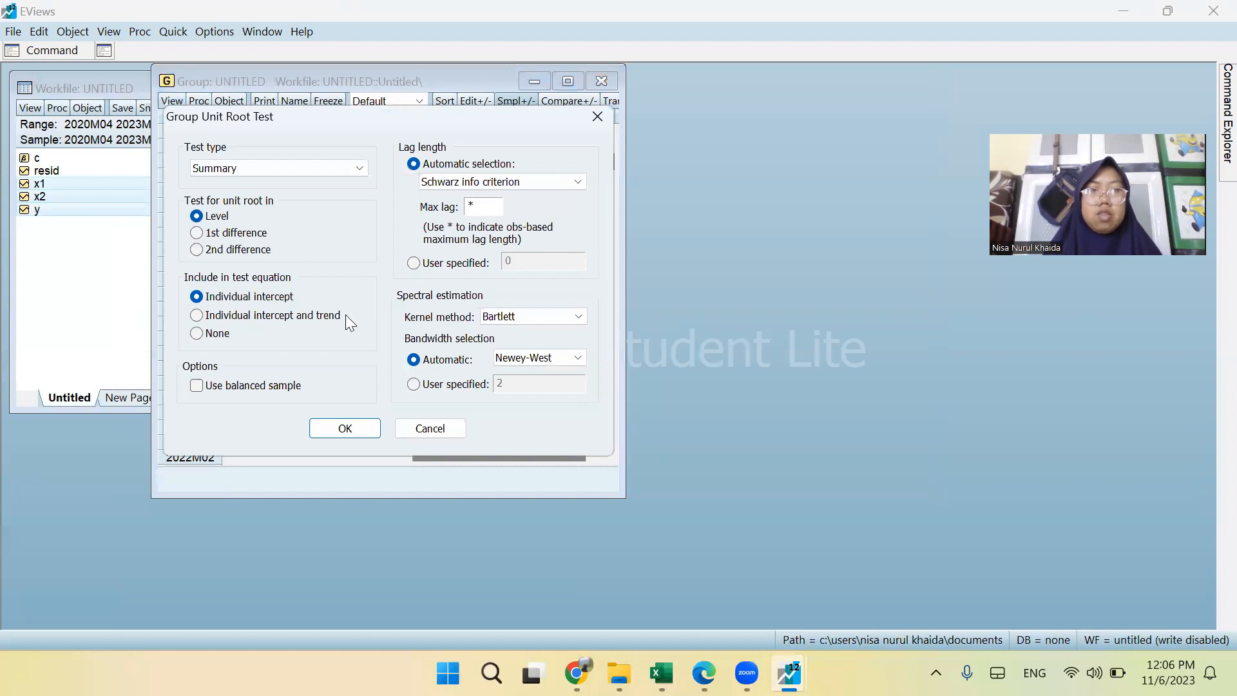
{"action": "left_click", "coordinate": [329, 169]}
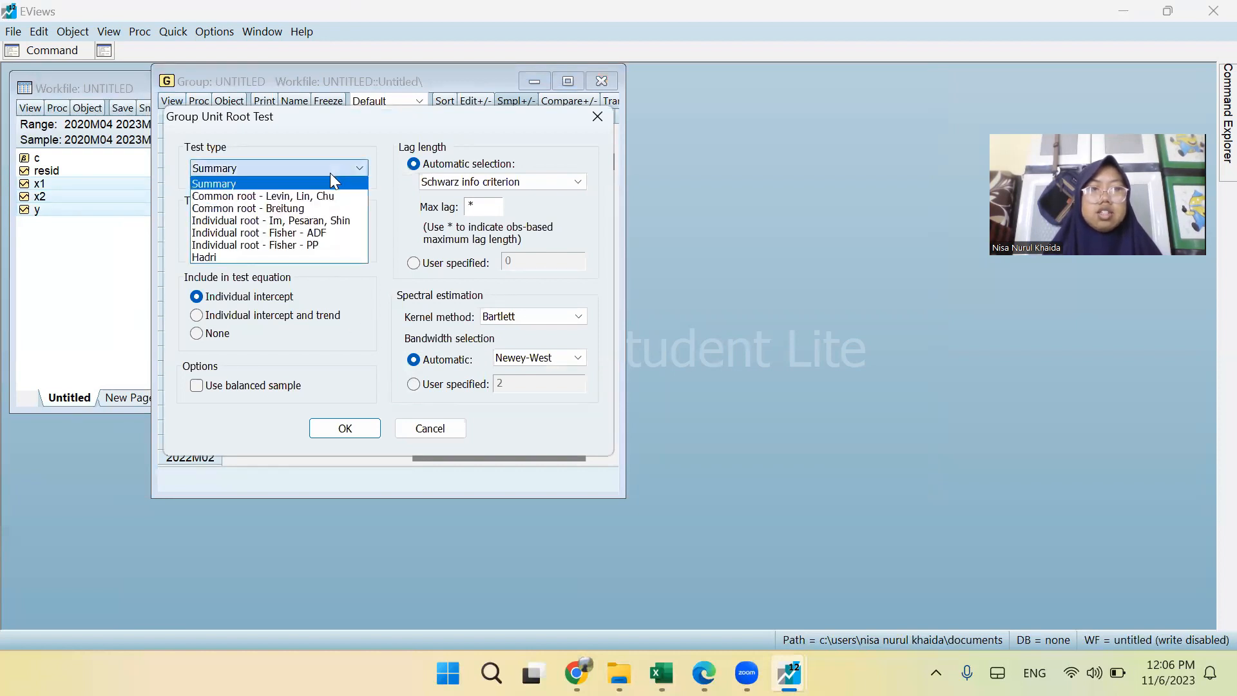
{"action": "left_click", "coordinate": [331, 233]}
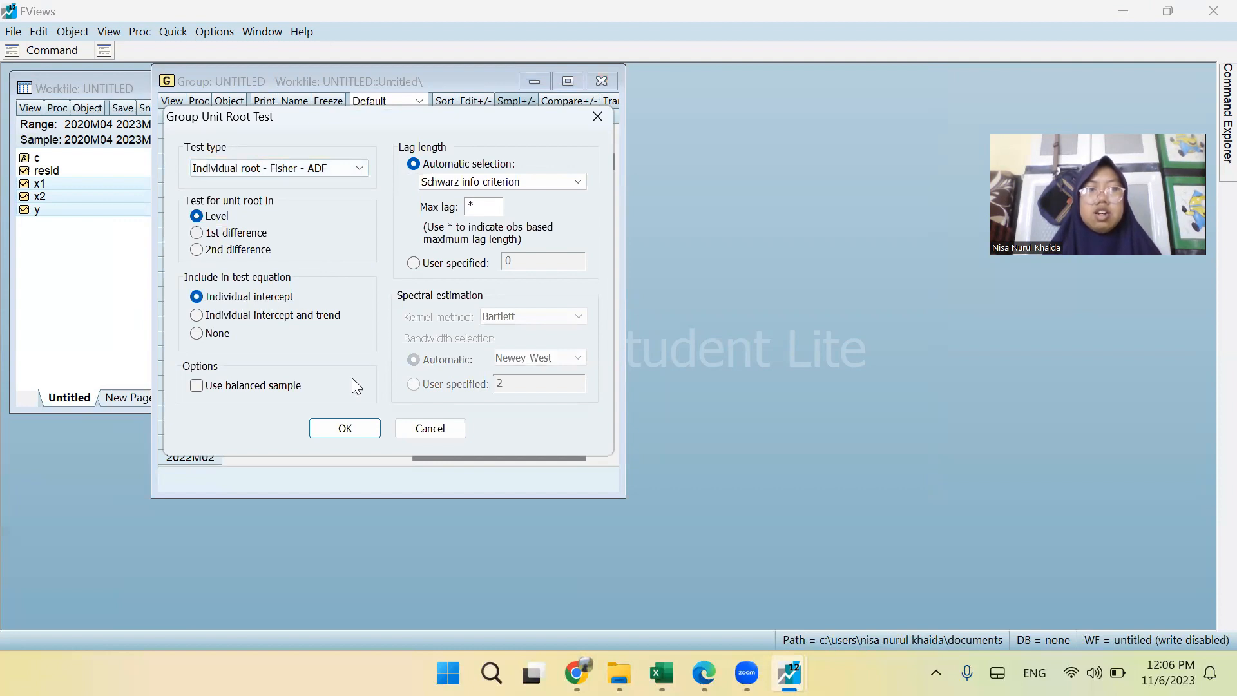
{"action": "left_click", "coordinate": [350, 425]}
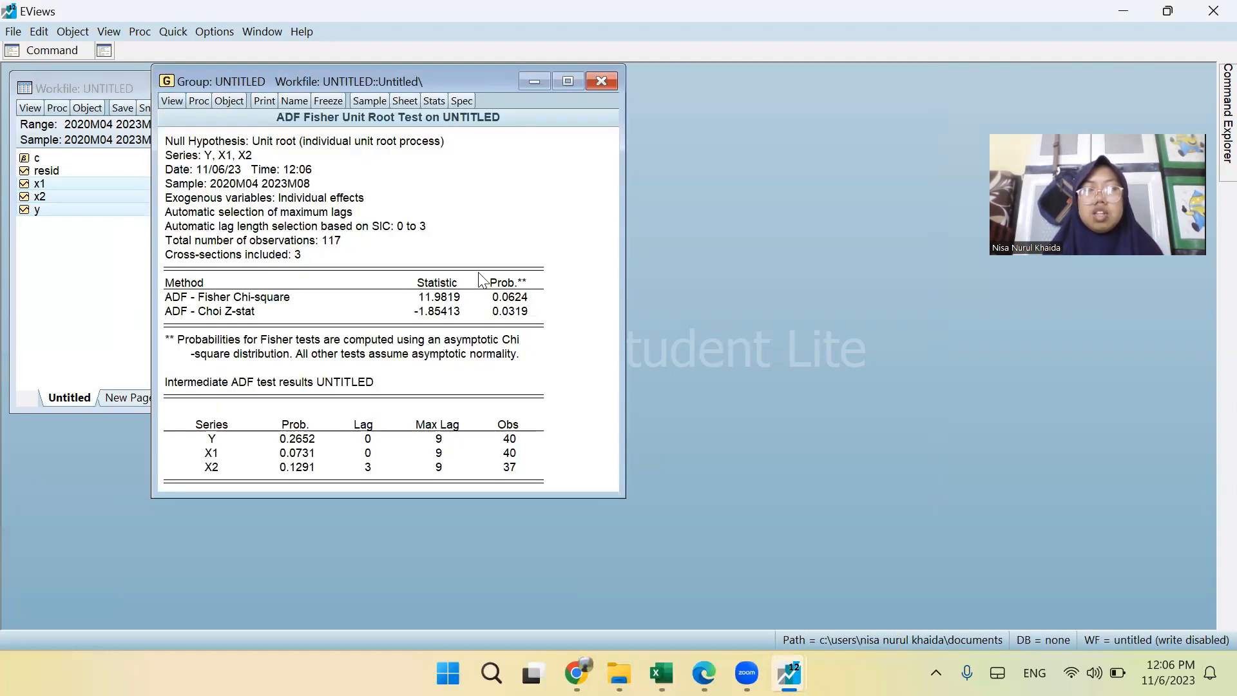
{"action": "left_click", "coordinate": [601, 81]}
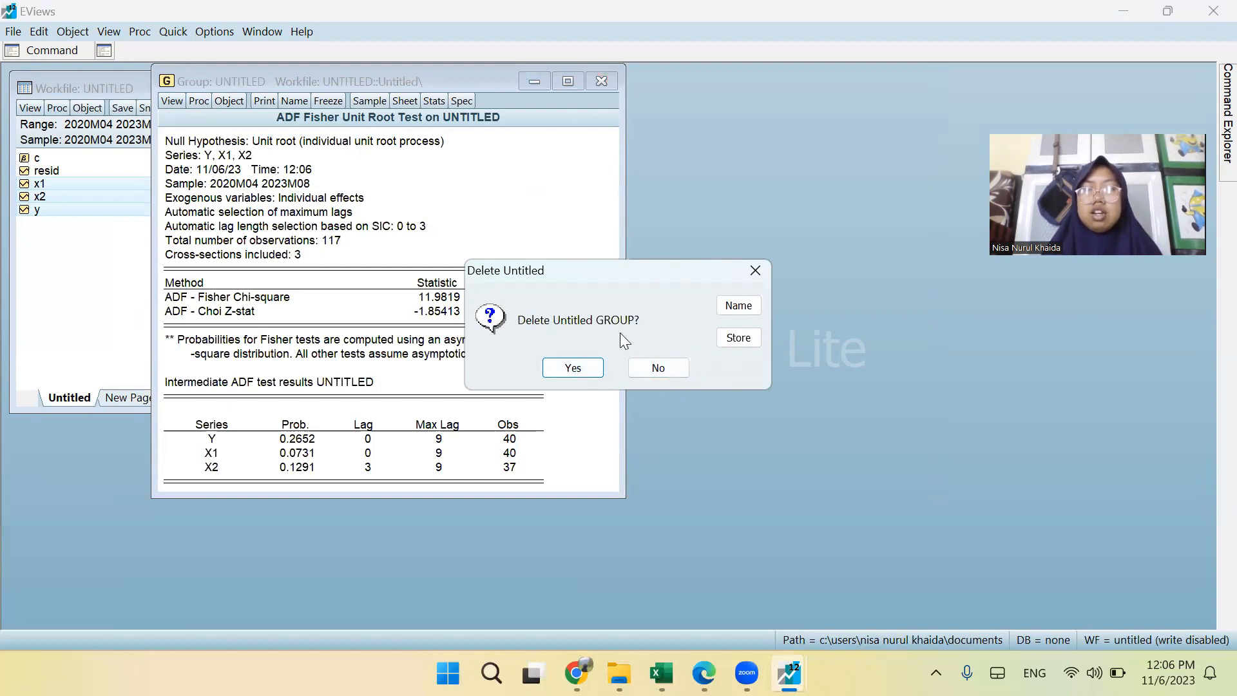
{"action": "left_click", "coordinate": [646, 367]}
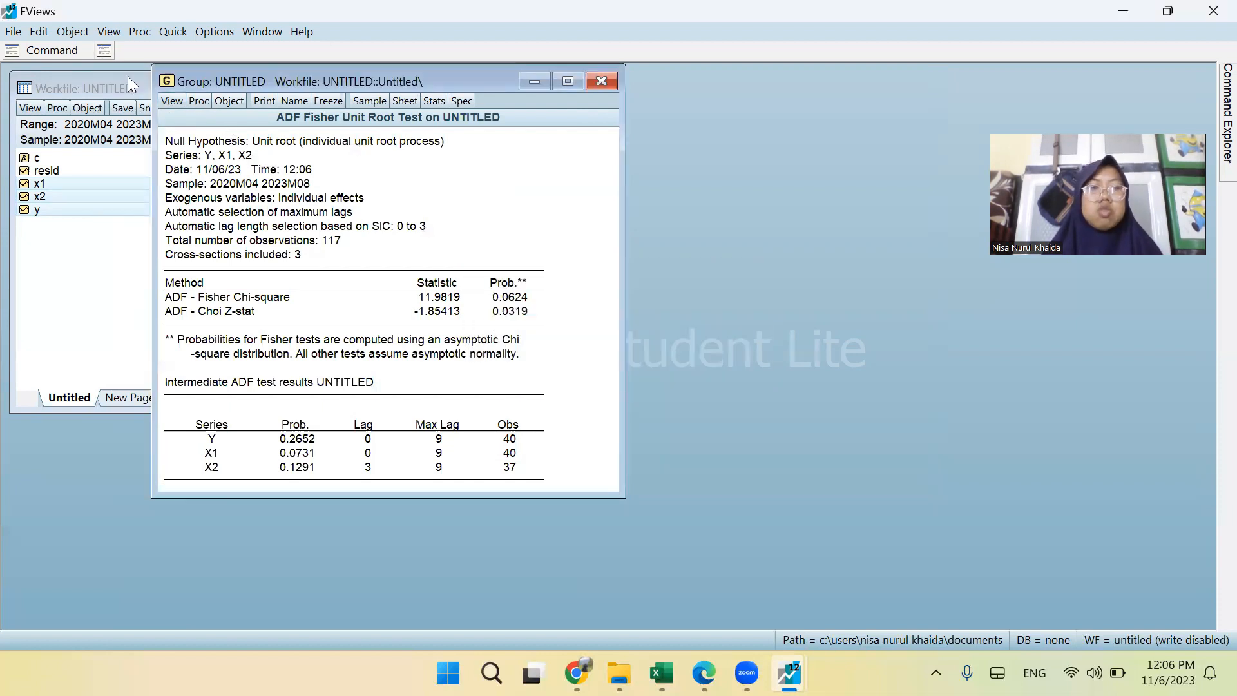
Rerun the group's Fisher - ADF unit root test in 1st difference with individual intercept.
{"action": "left_click", "coordinate": [168, 100]}
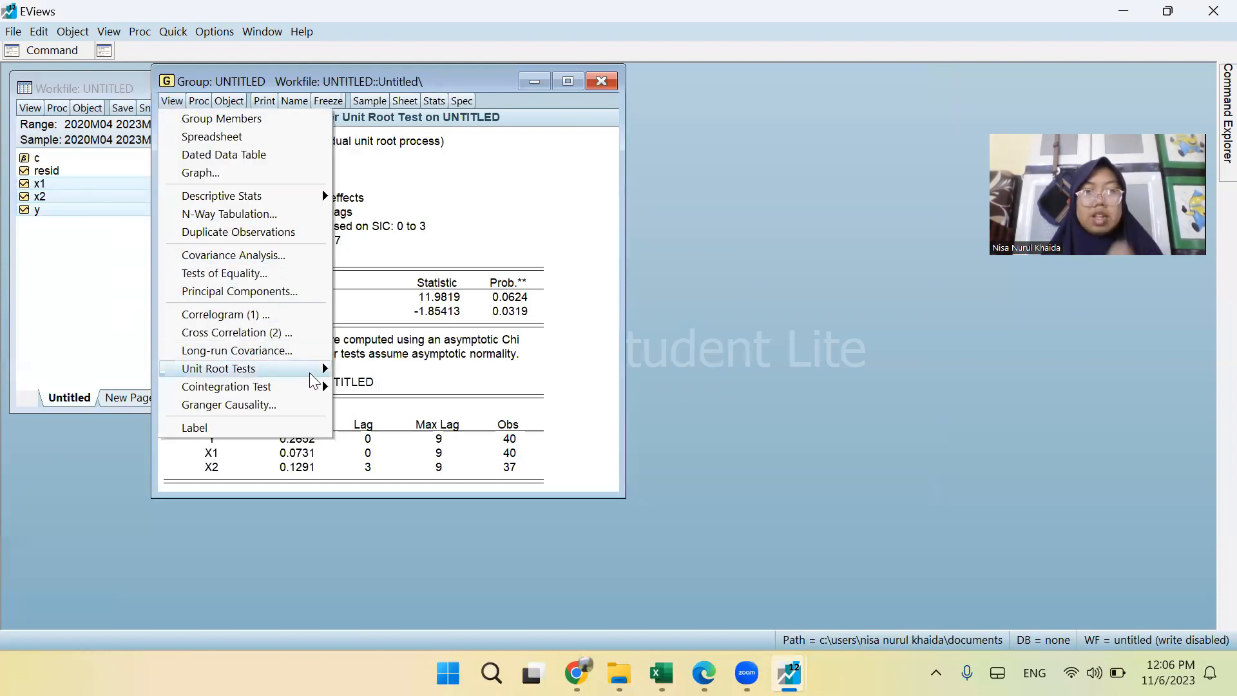
{"action": "mouse_move", "coordinate": [300, 369]}
{"action": "left_click", "coordinate": [368, 373]}
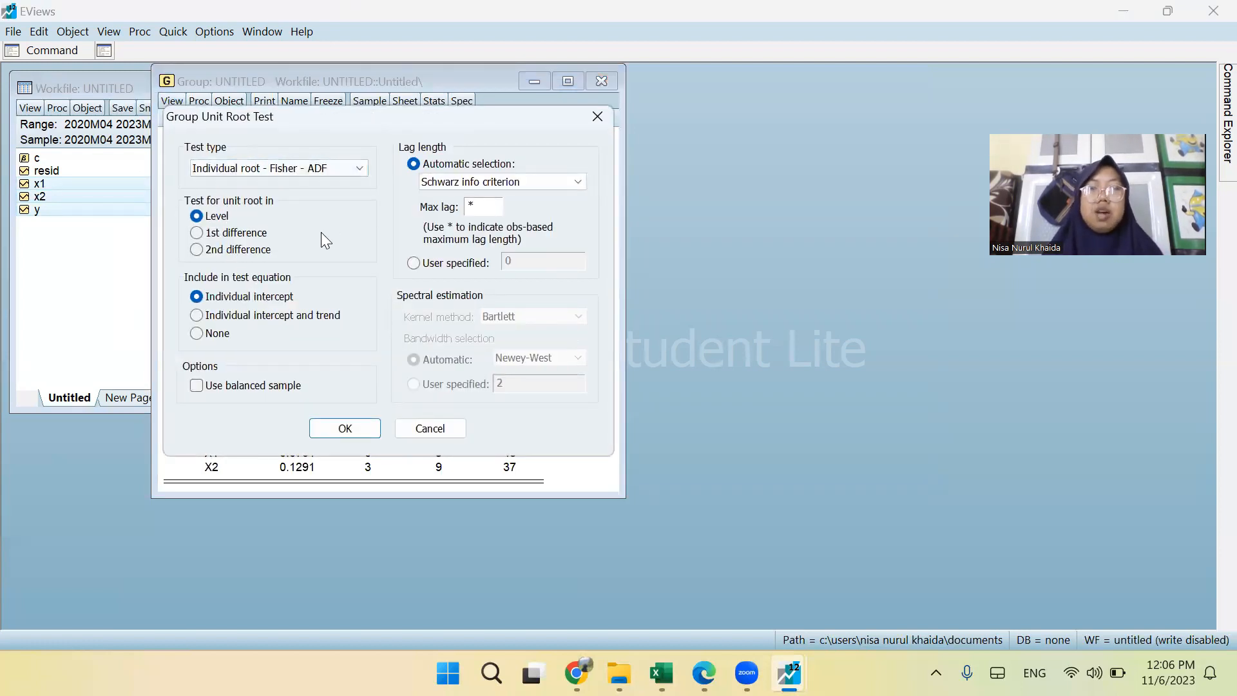
{"action": "left_click", "coordinate": [196, 234]}
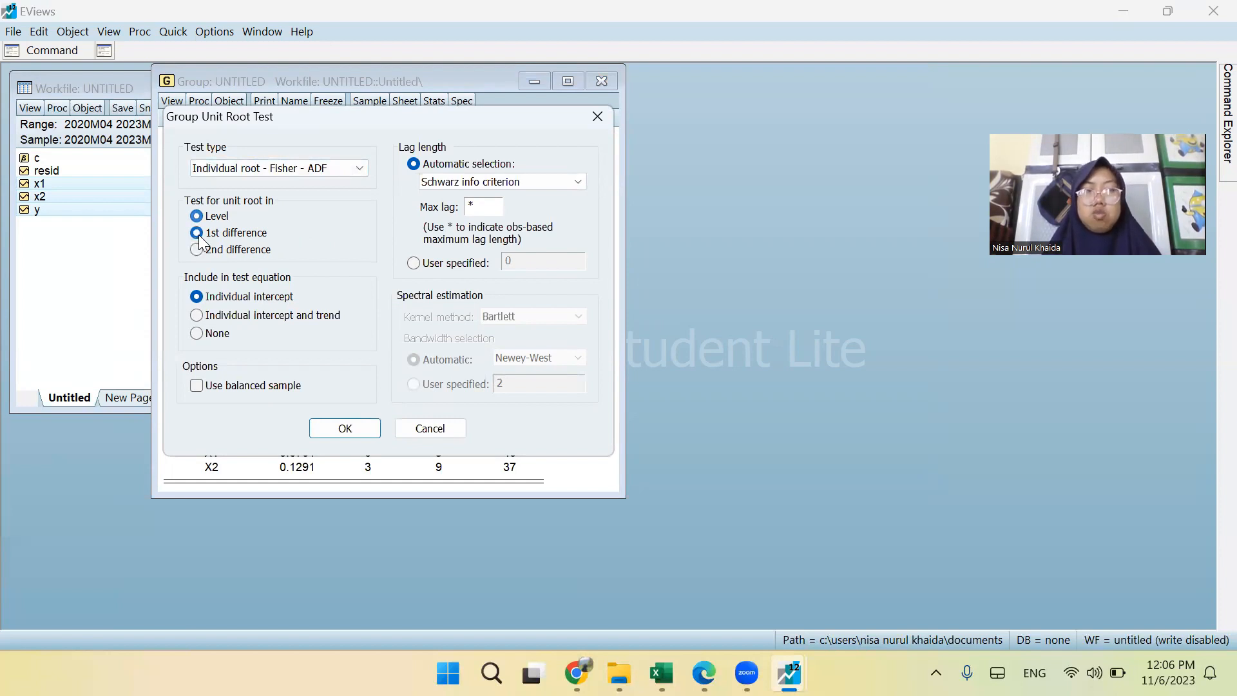
{"action": "left_click", "coordinate": [346, 436]}
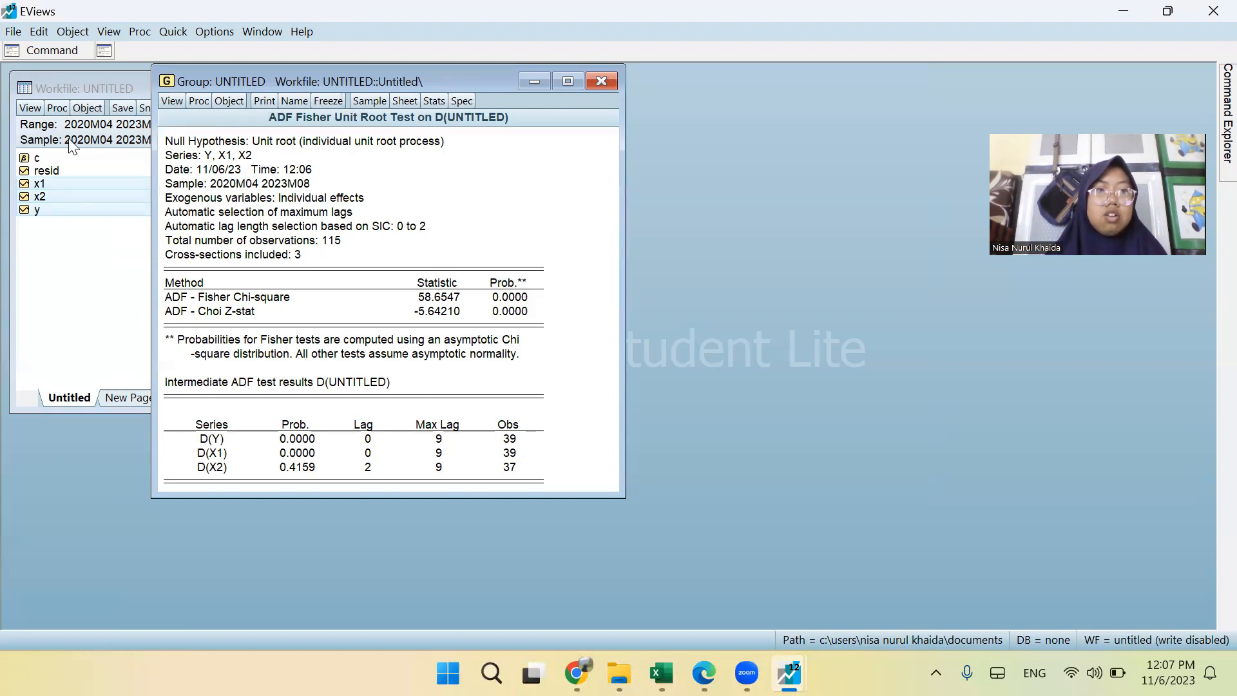
Run a Johansen cointegration test on the group with trend assumption 3, lag intervals 1 1 and MHM size 0.05, and review its rank tests.
{"action": "left_click", "coordinate": [171, 101]}
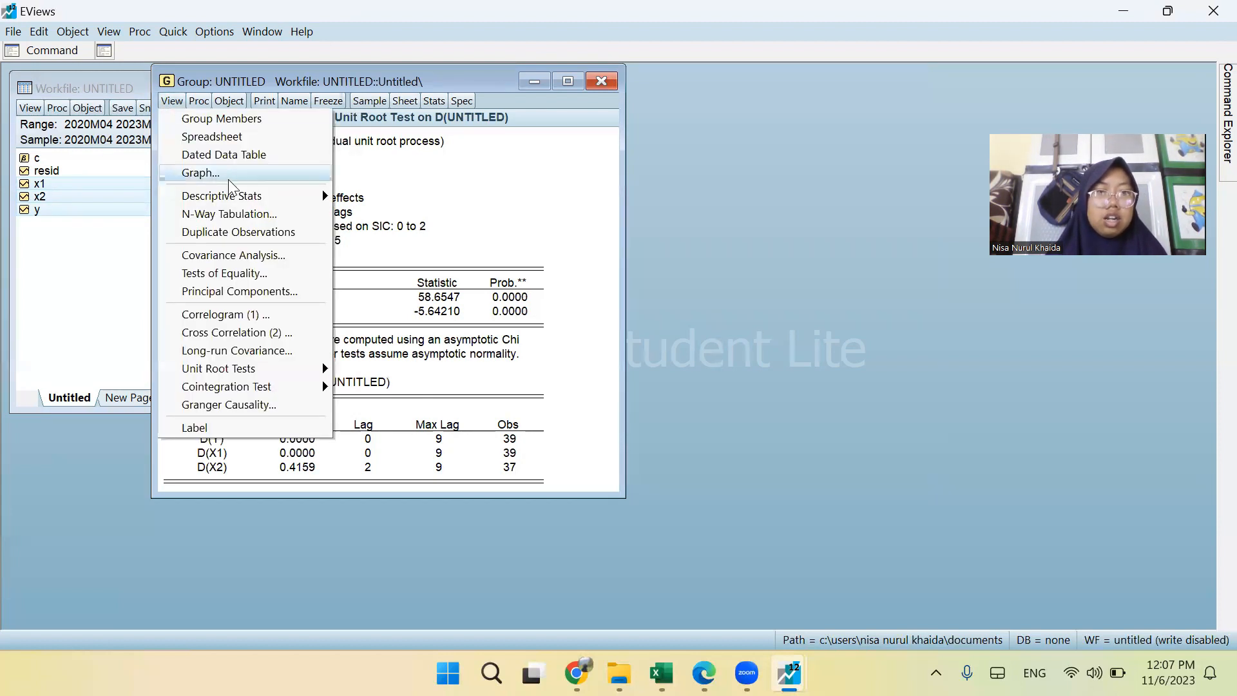
{"action": "mouse_move", "coordinate": [264, 391]}
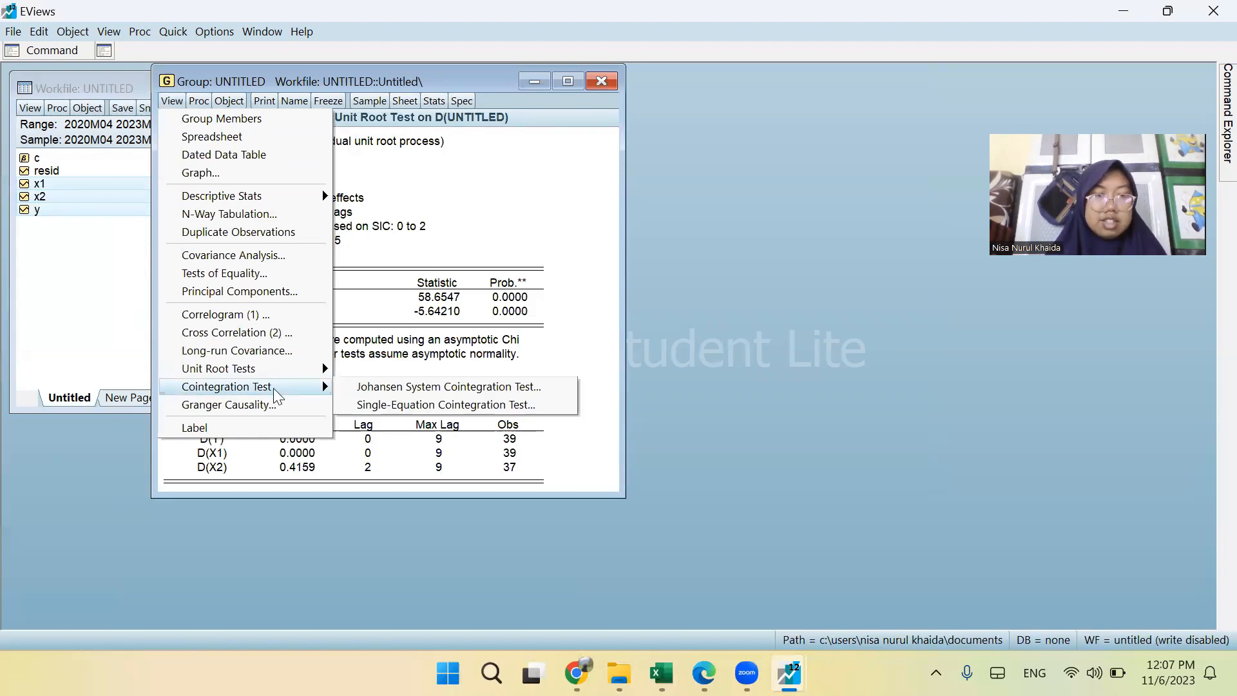
{"action": "left_click", "coordinate": [376, 391]}
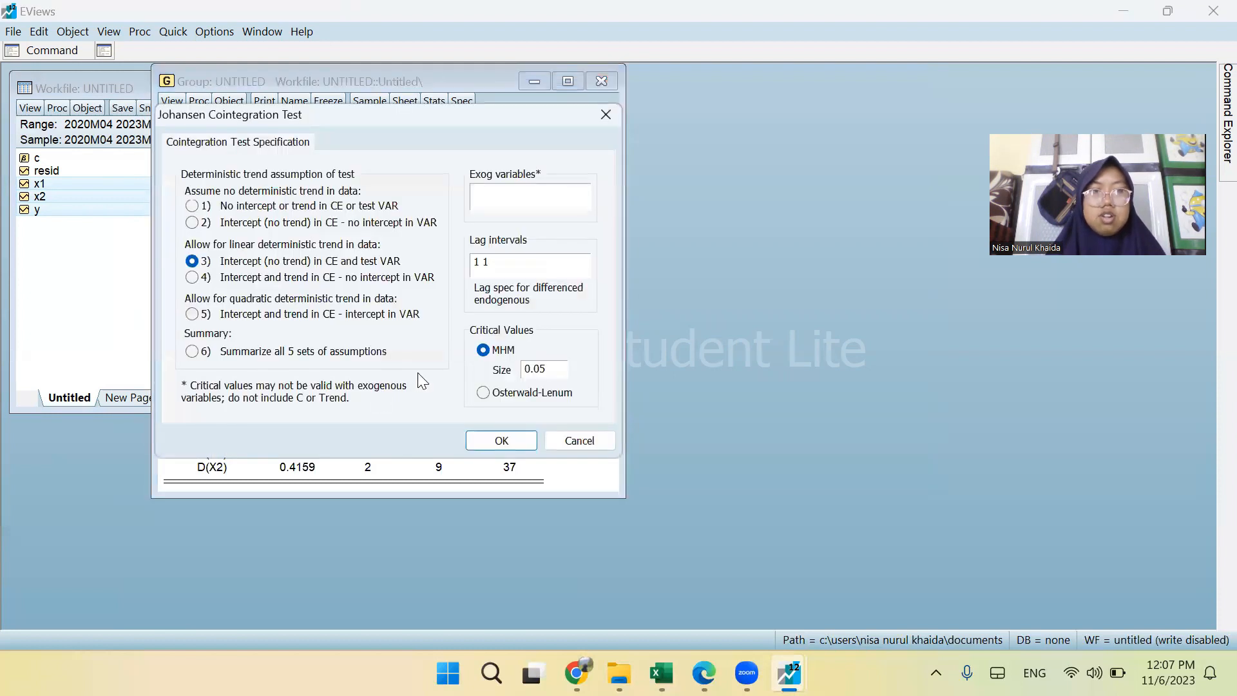
{"action": "left_click", "coordinate": [502, 443]}
{"action": "left_click", "coordinate": [501, 442]}
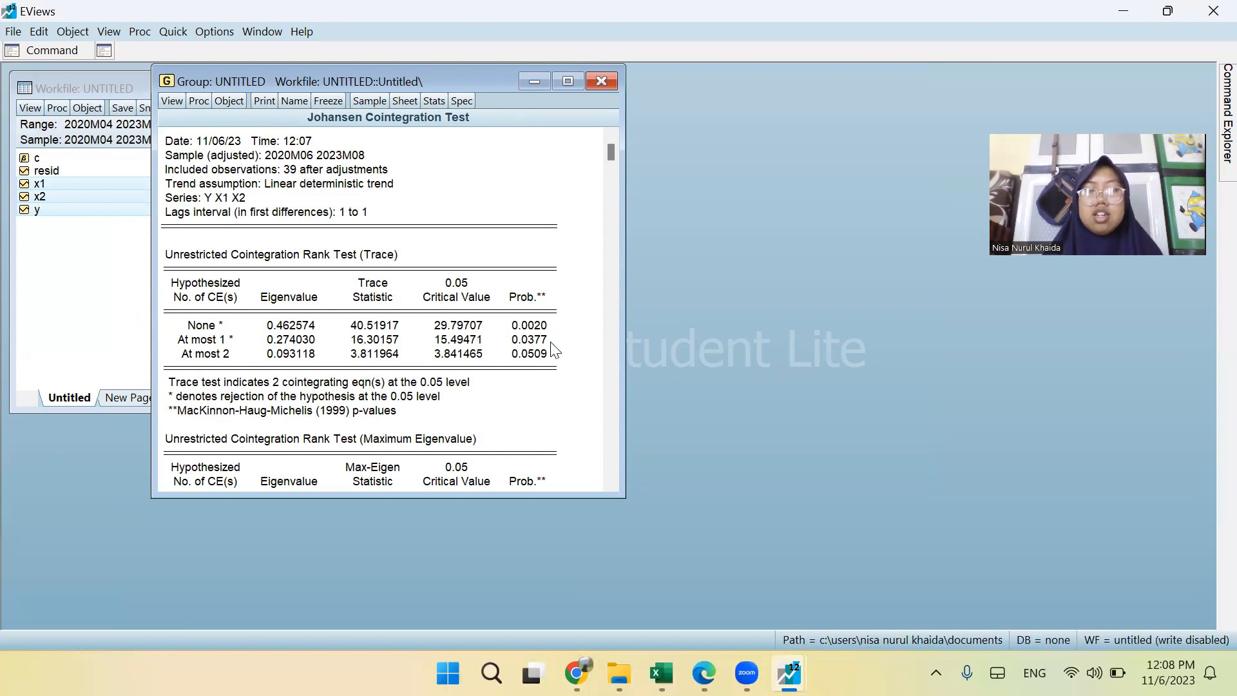
{"action": "scroll", "coordinate": [475, 364], "scroll_direction": "down", "scroll_amount": 1}
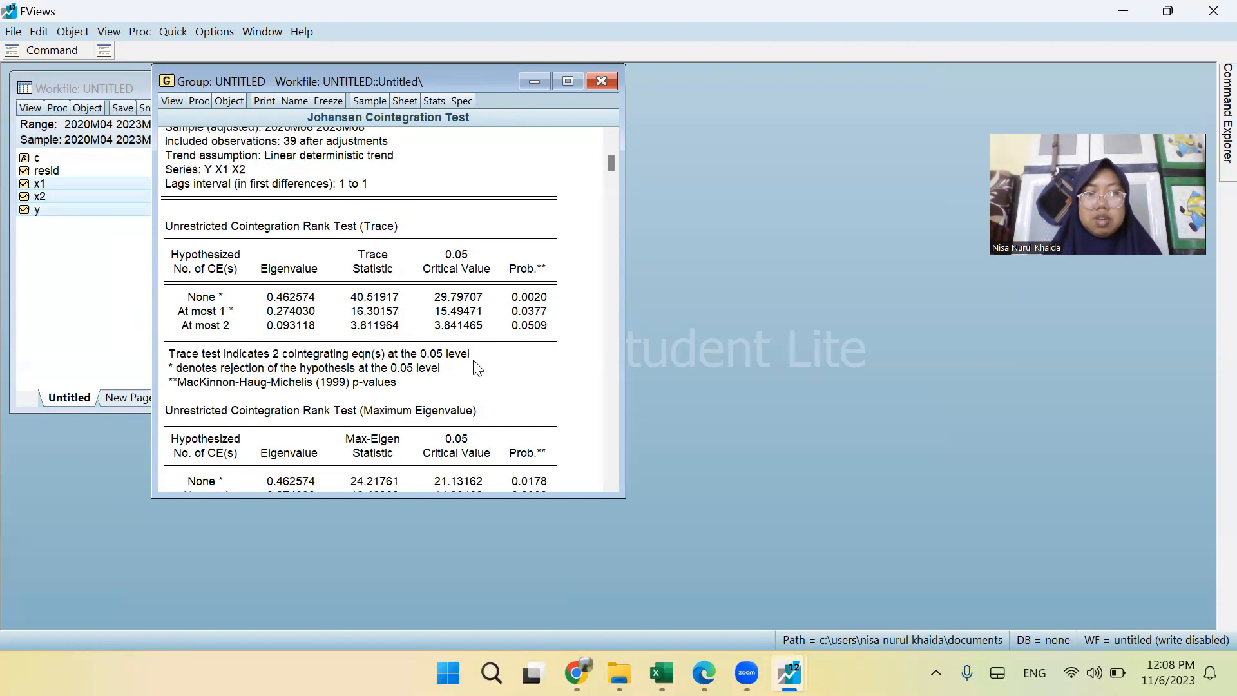
{"action": "scroll", "coordinate": [475, 366], "scroll_direction": "down", "scroll_amount": 3}
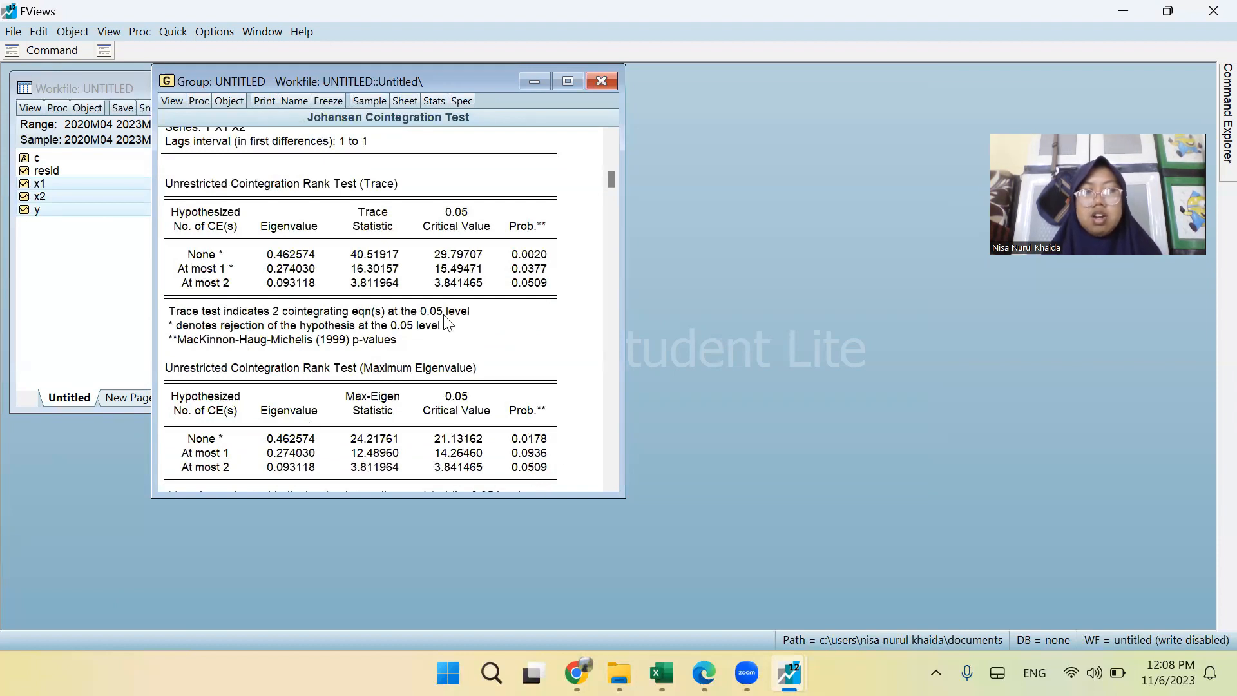
{"action": "scroll", "coordinate": [449, 322], "scroll_direction": "up", "scroll_amount": 1}
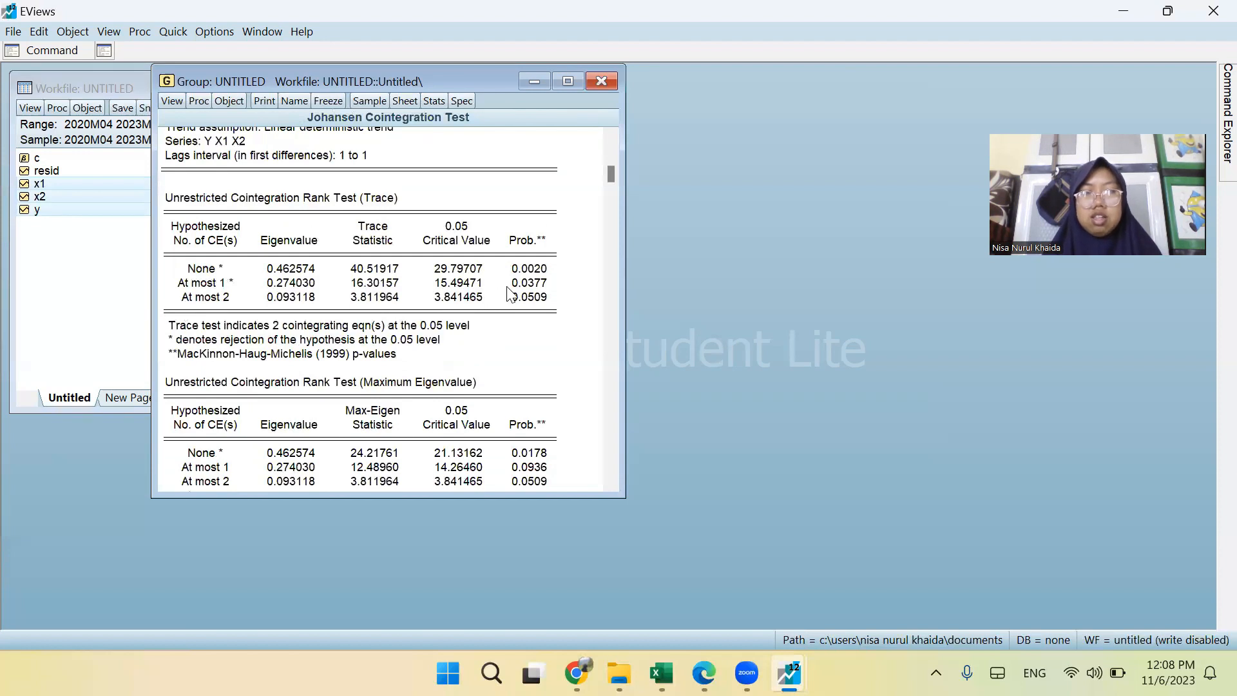
{"action": "scroll", "coordinate": [506, 298], "scroll_direction": "down", "scroll_amount": 1}
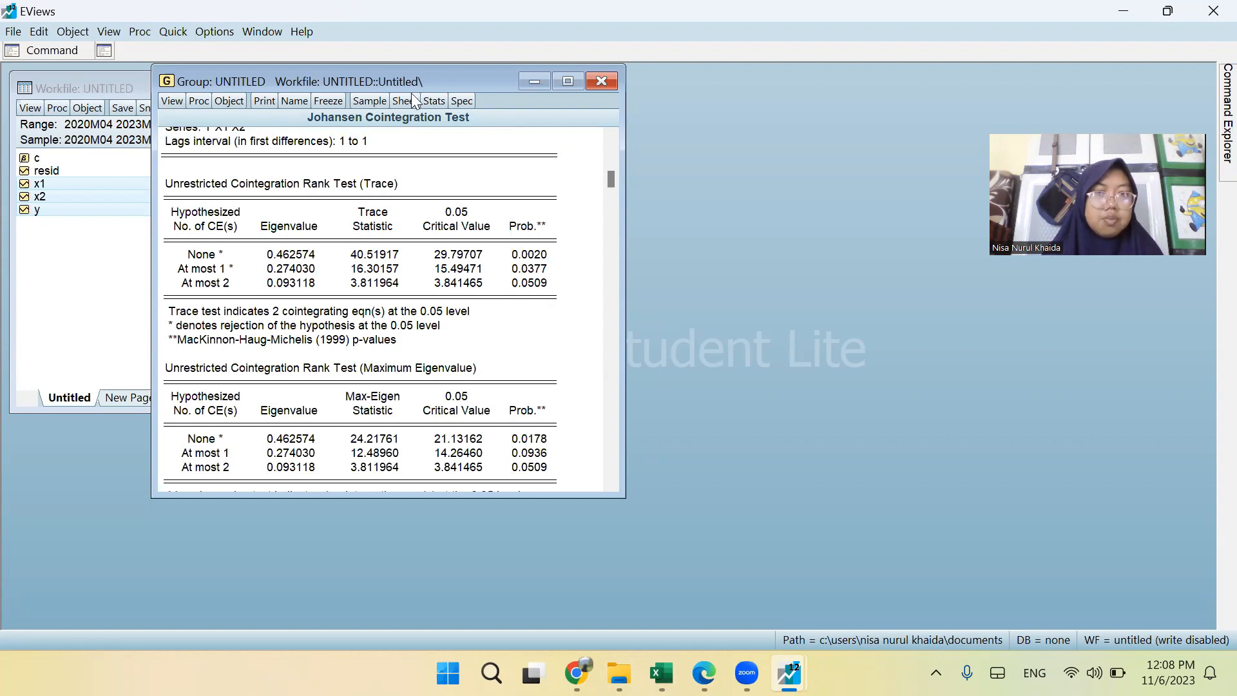
{"action": "scroll", "coordinate": [244, 229], "scroll_direction": "up", "scroll_amount": 2}
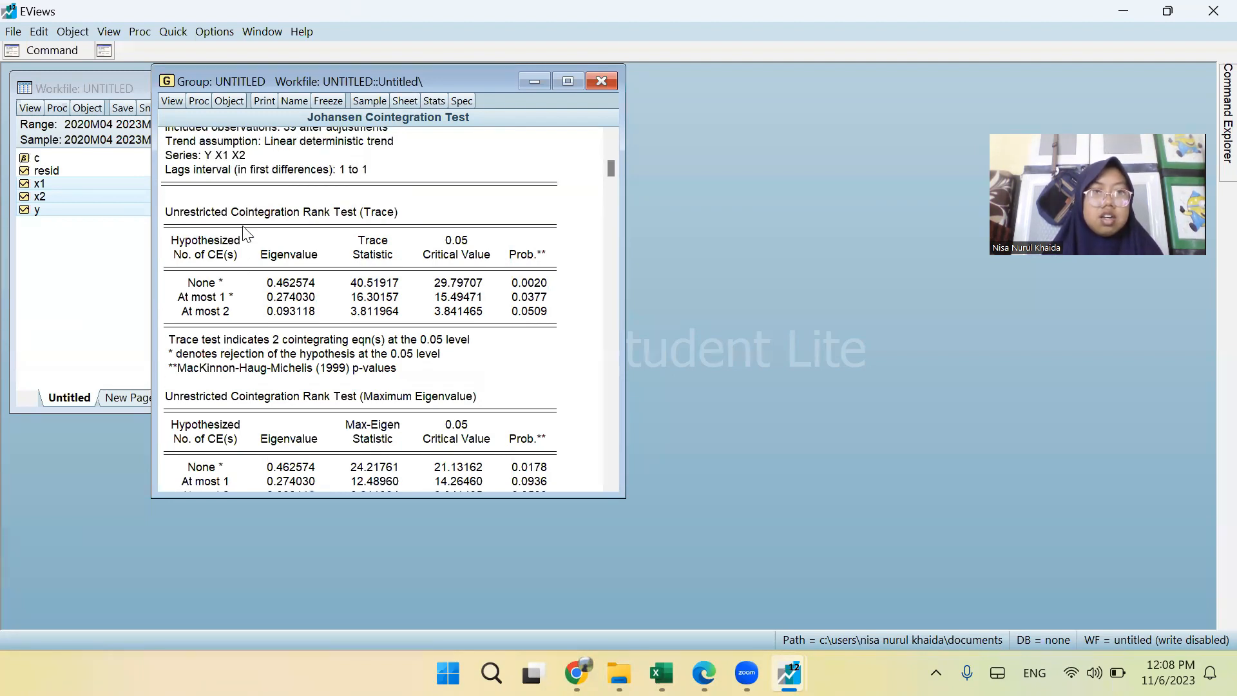
{"action": "left_click", "coordinate": [179, 105]}
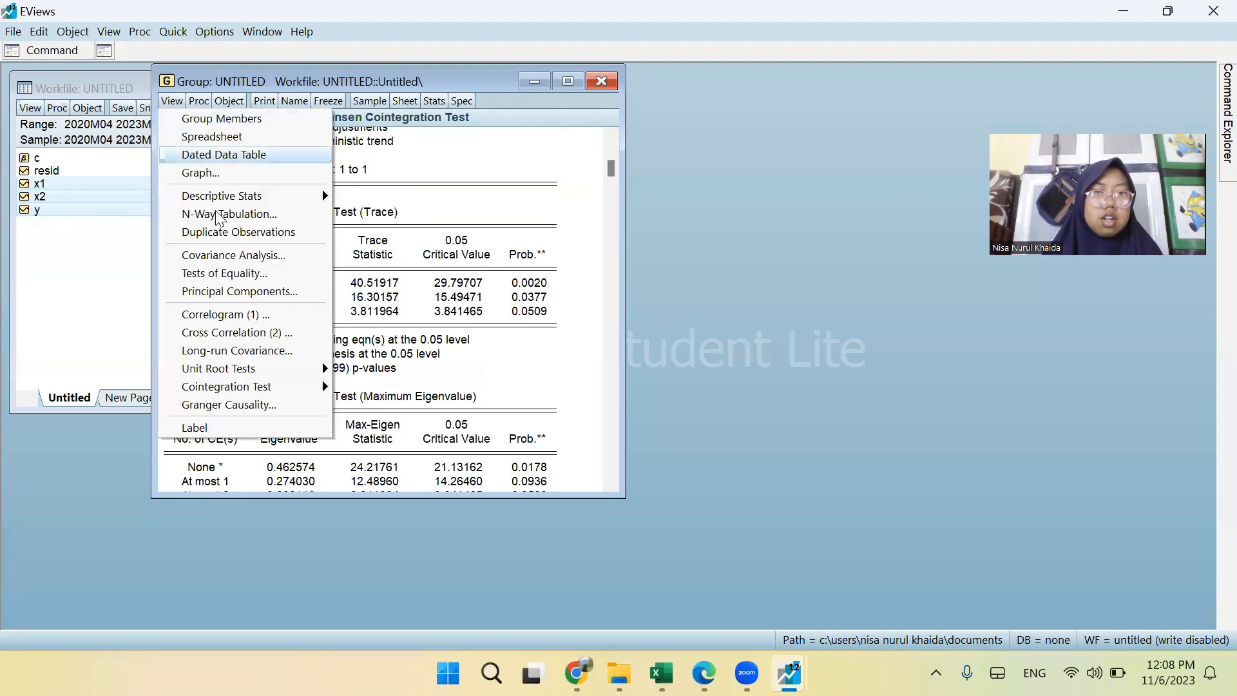
{"action": "mouse_move", "coordinate": [249, 389]}
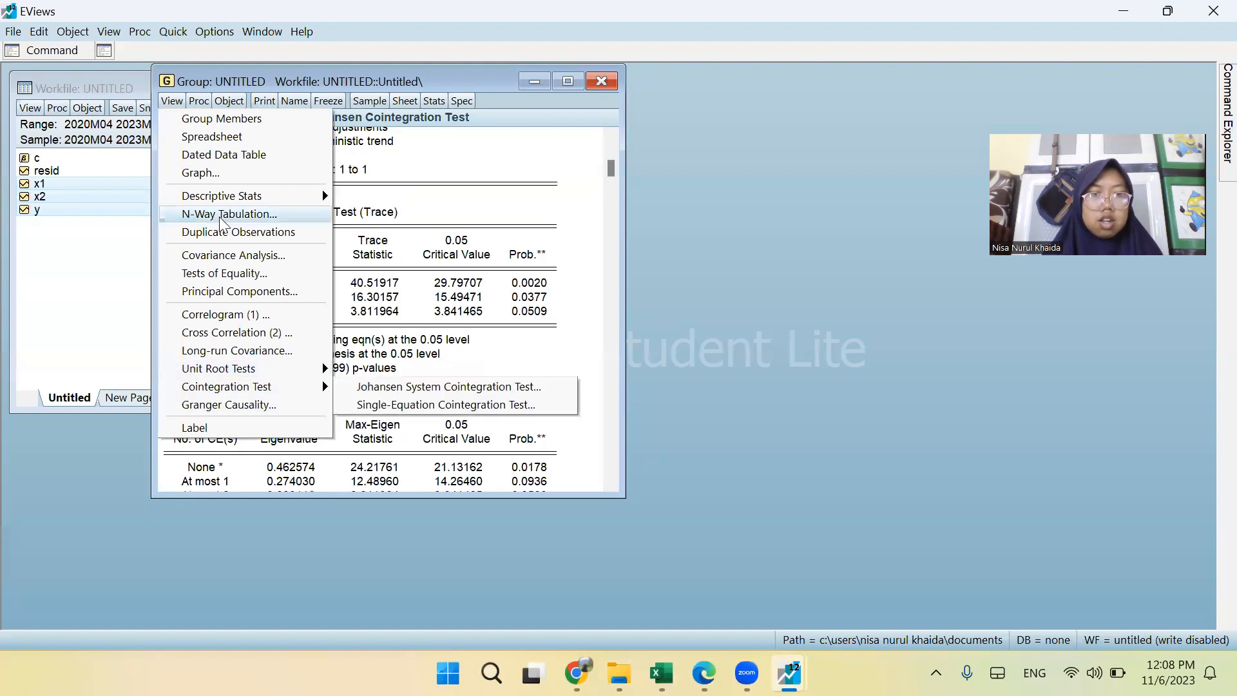
{"action": "left_click", "coordinate": [173, 32]}
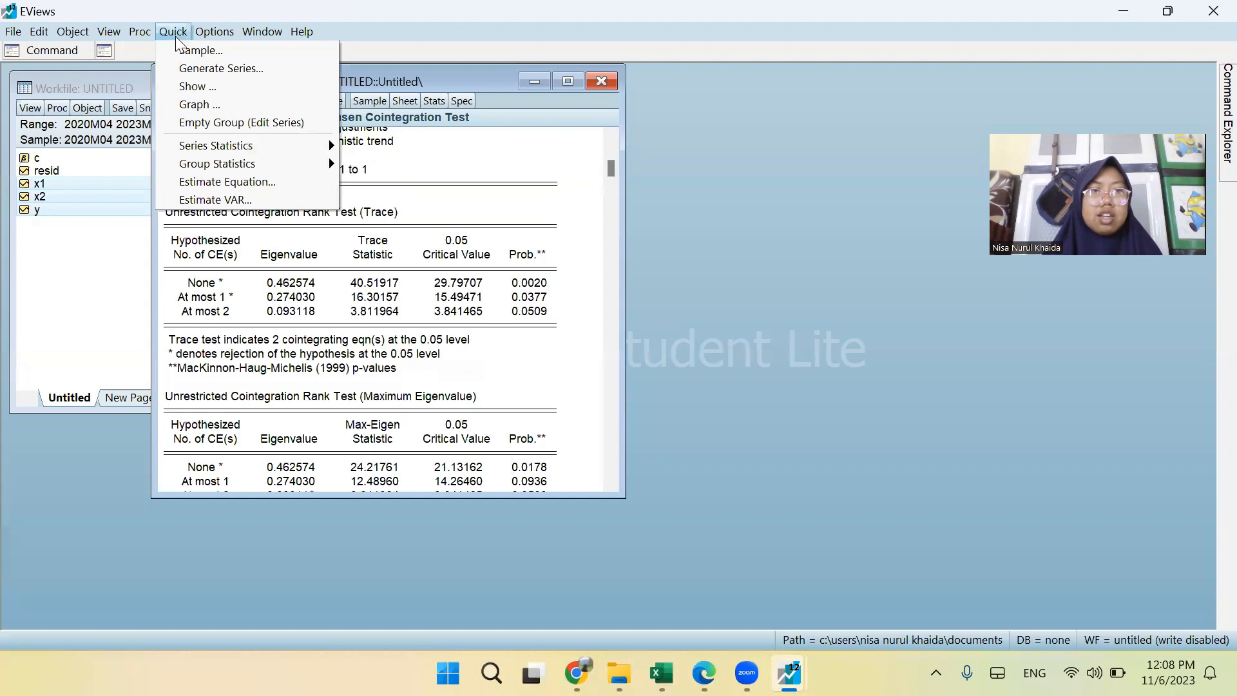
{"action": "left_click", "coordinate": [261, 181]}
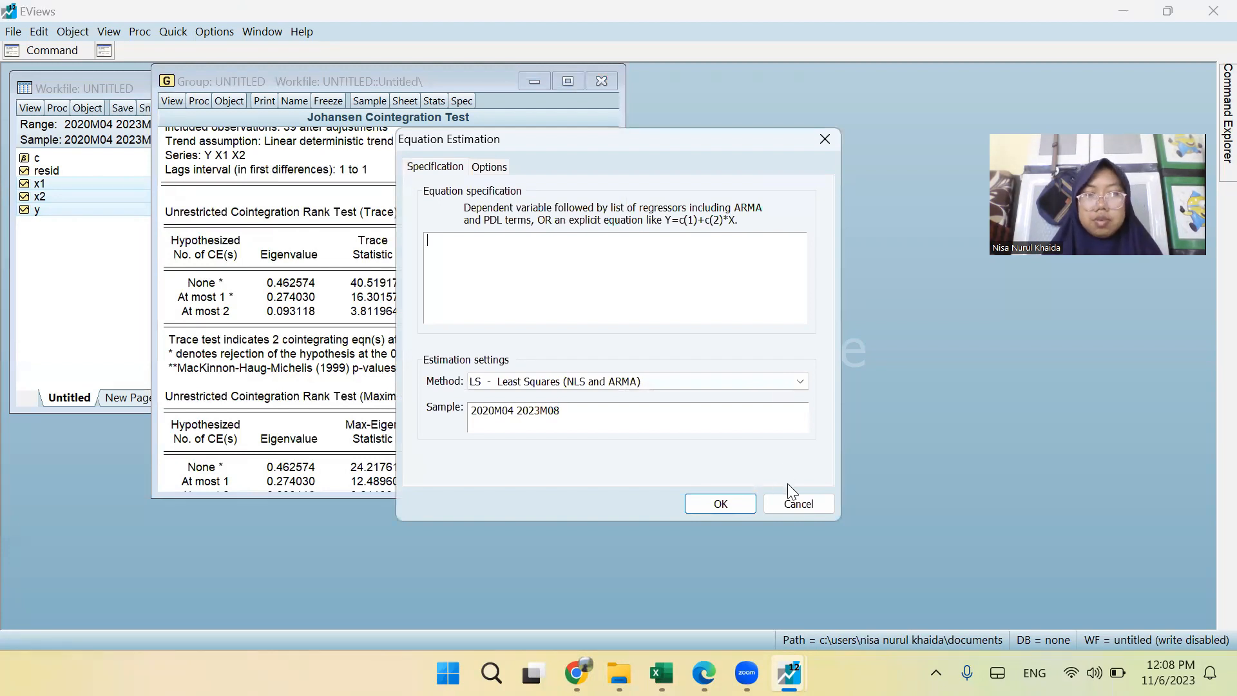
{"action": "left_click", "coordinate": [796, 503]}
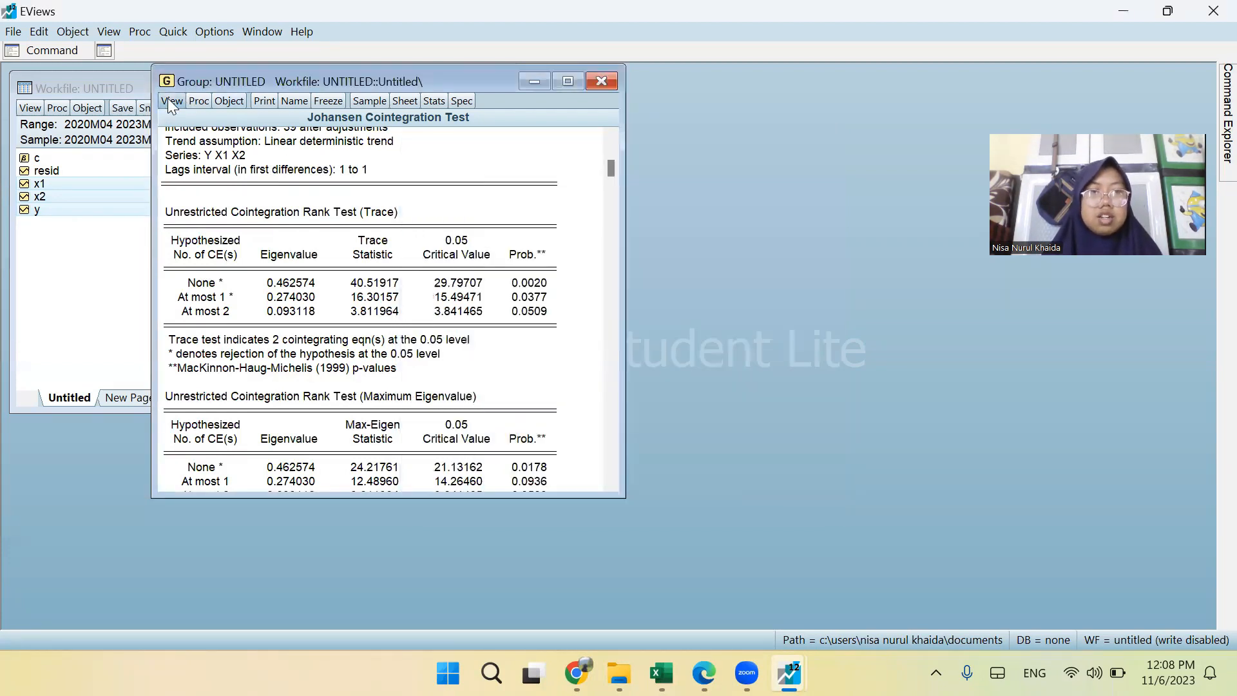
{"action": "left_click", "coordinate": [170, 99]}
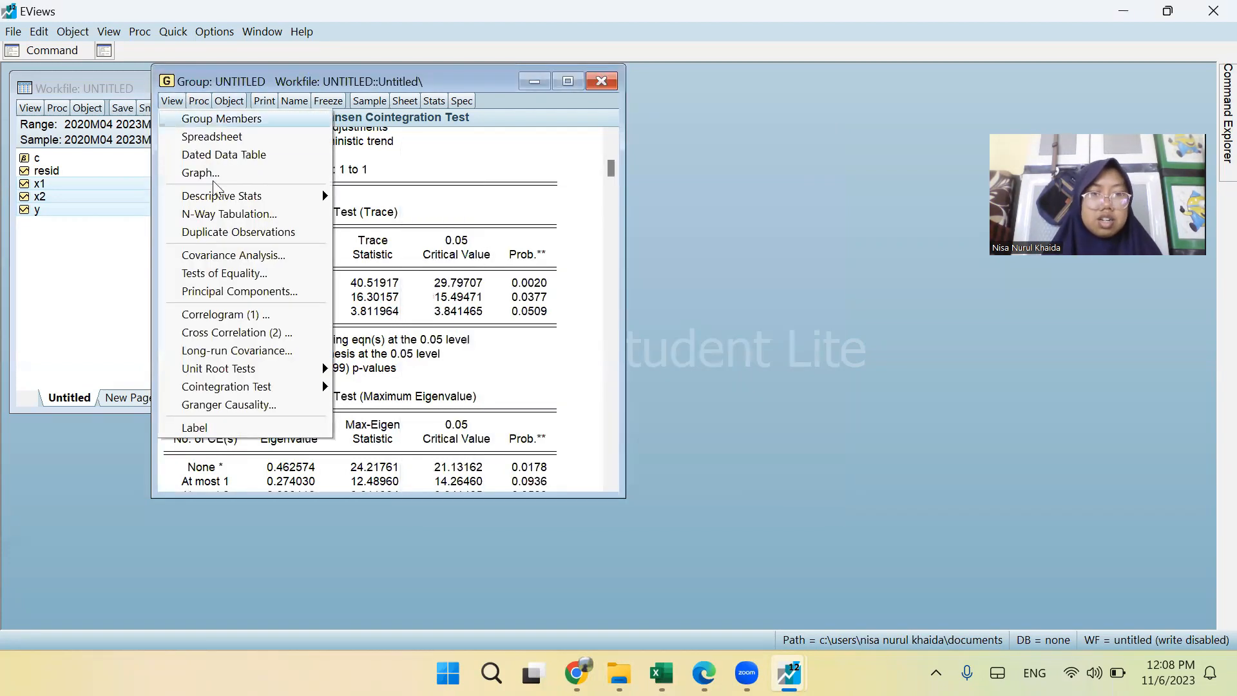
{"action": "left_click", "coordinate": [364, 246]}
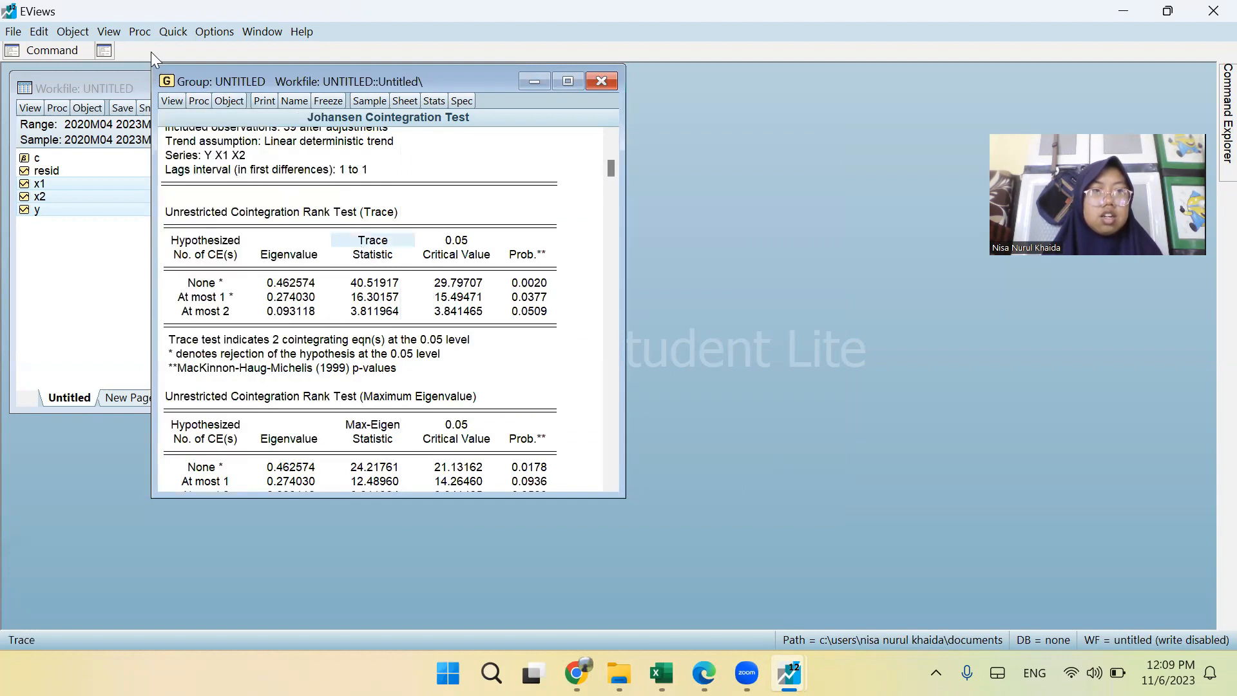
Close the untitled group holding the Johansen cointegration results and delete it without naming or storing it.
{"action": "left_click", "coordinate": [602, 80]}
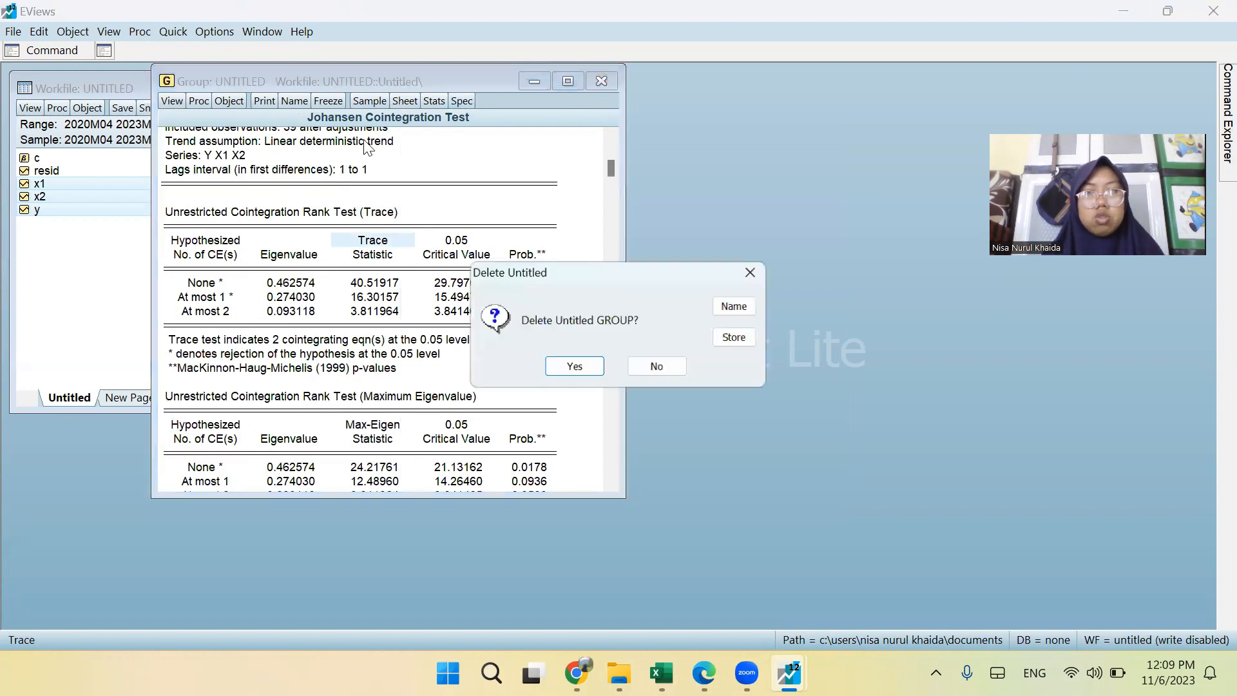
{"action": "left_click", "coordinate": [573, 367]}
Open the selected series y, x1 and x2 as an equation and try to rewrite its terms as first differences.
{"action": "right_click", "coordinate": [100, 210]}
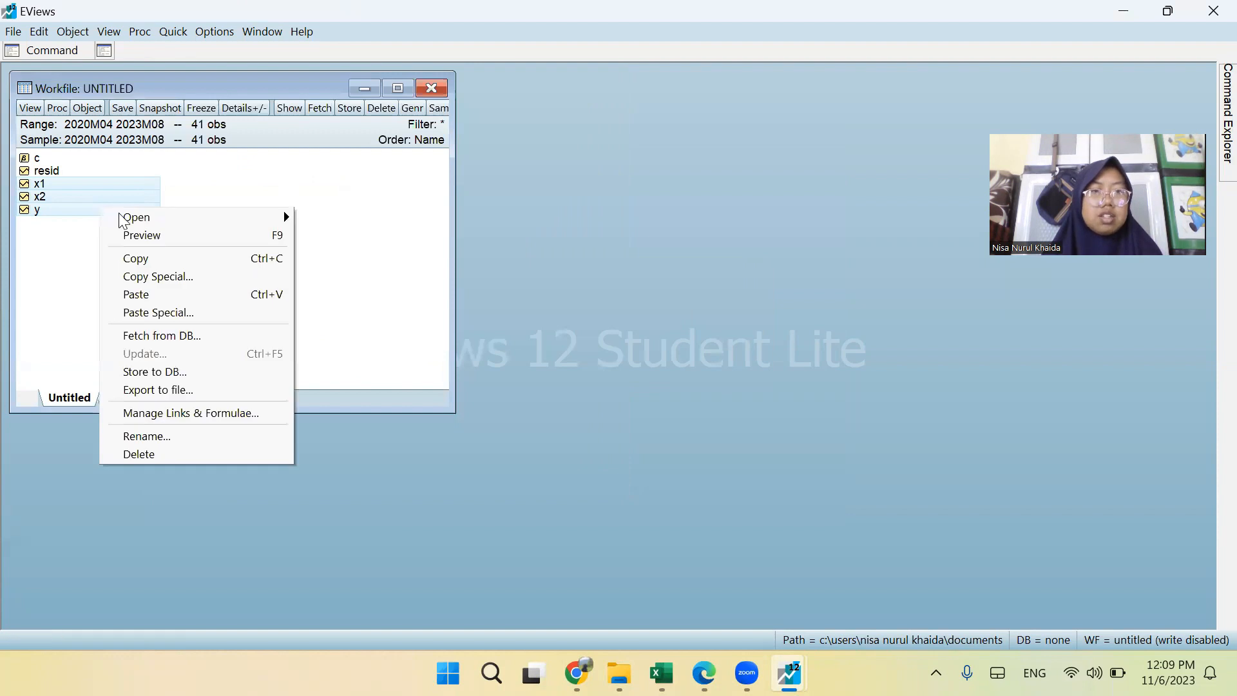
{"action": "mouse_move", "coordinate": [221, 218]}
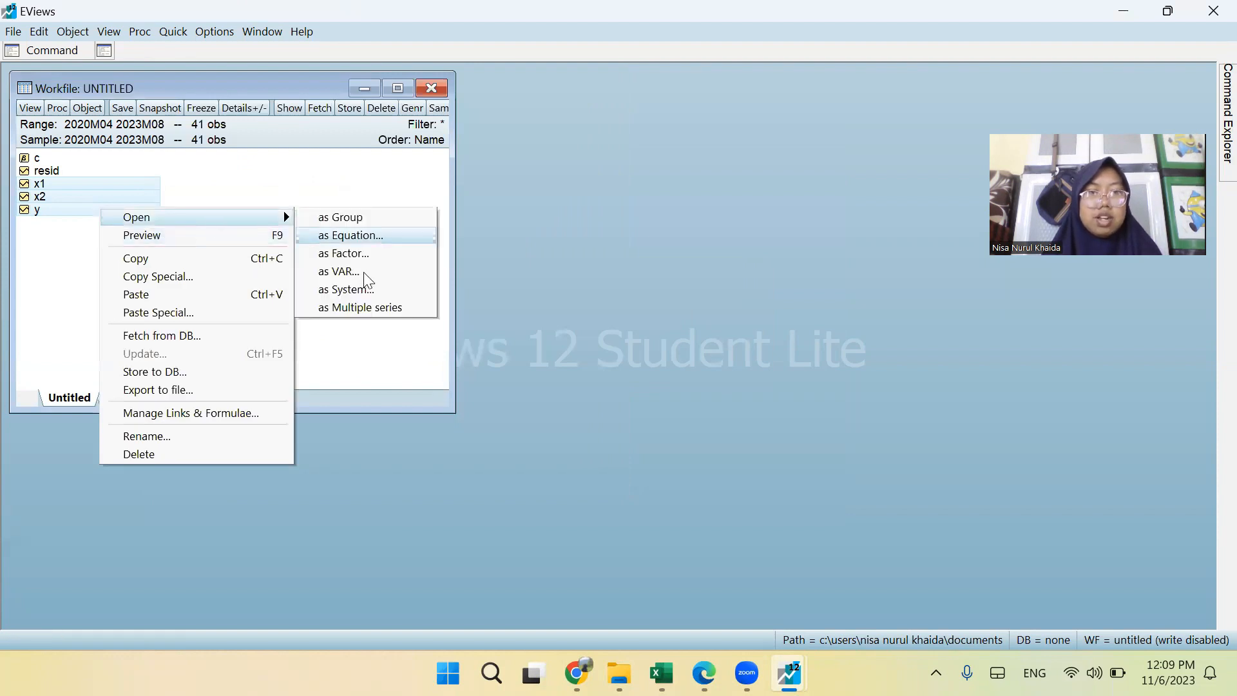
{"action": "left_click", "coordinate": [351, 235]}
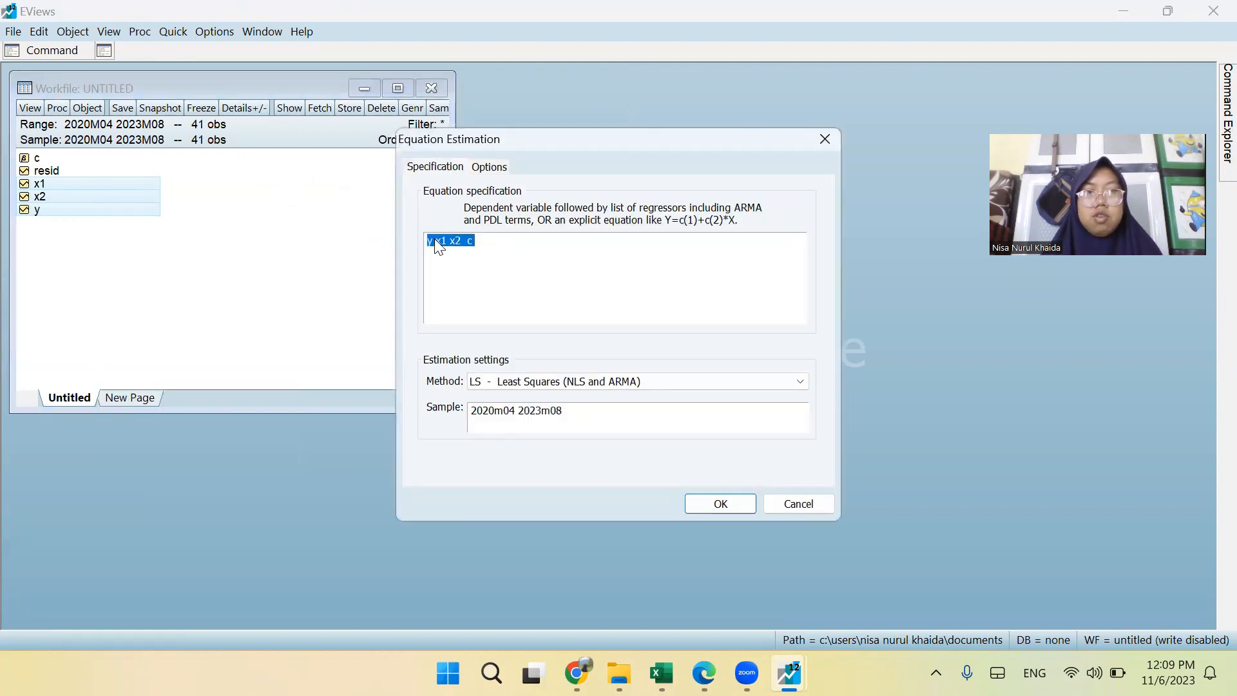
{"action": "left_click", "coordinate": [431, 240]}
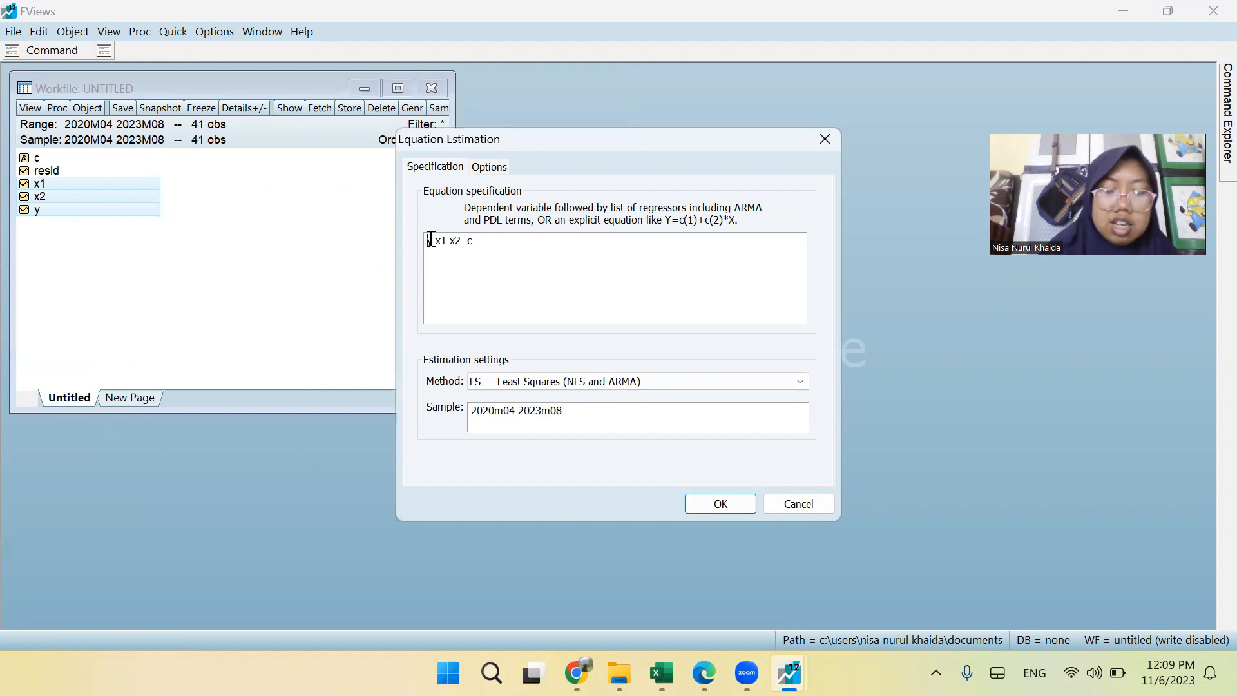
{"action": "type", "text": "d(y"}
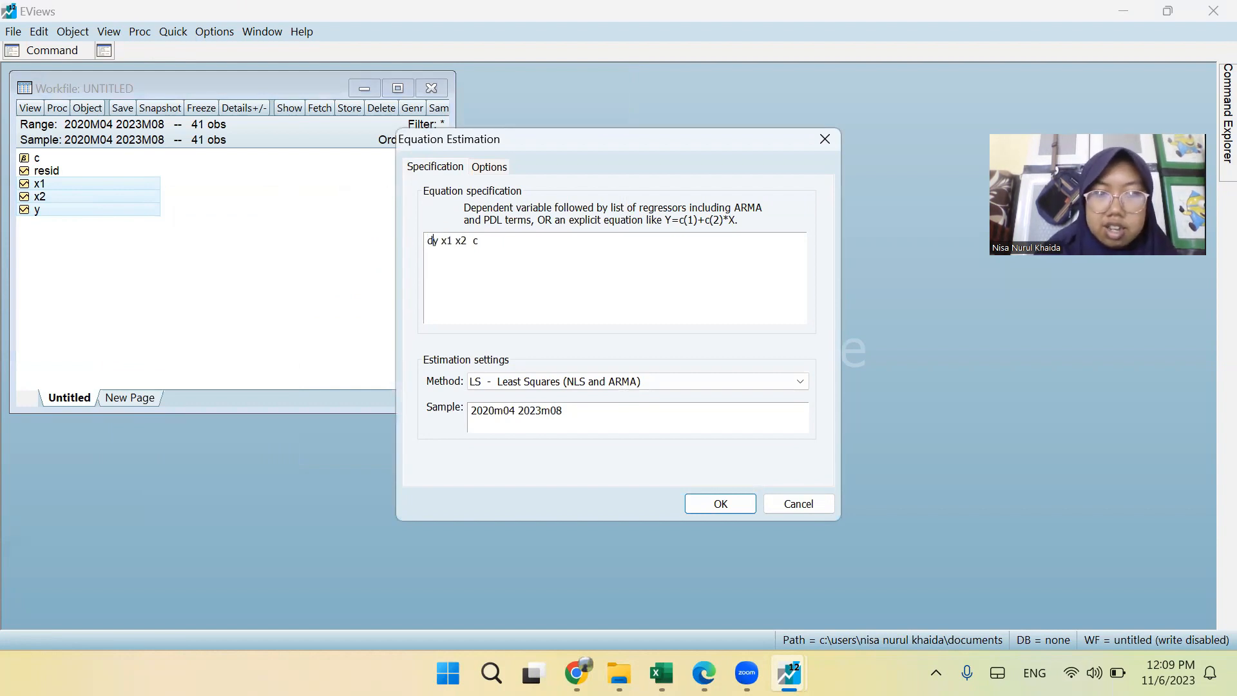
{"action": "type", "text": ")"}
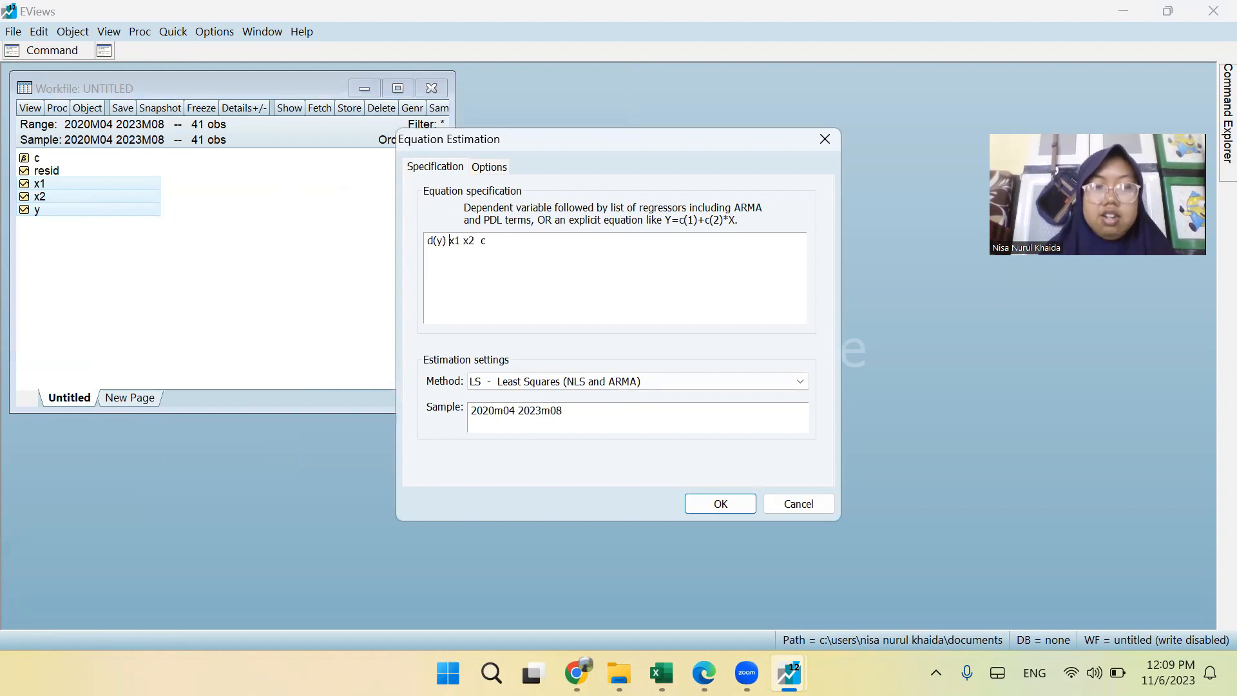
{"action": "left_click", "coordinate": [449, 240]}
{"action": "type", "text": "d(x1"}
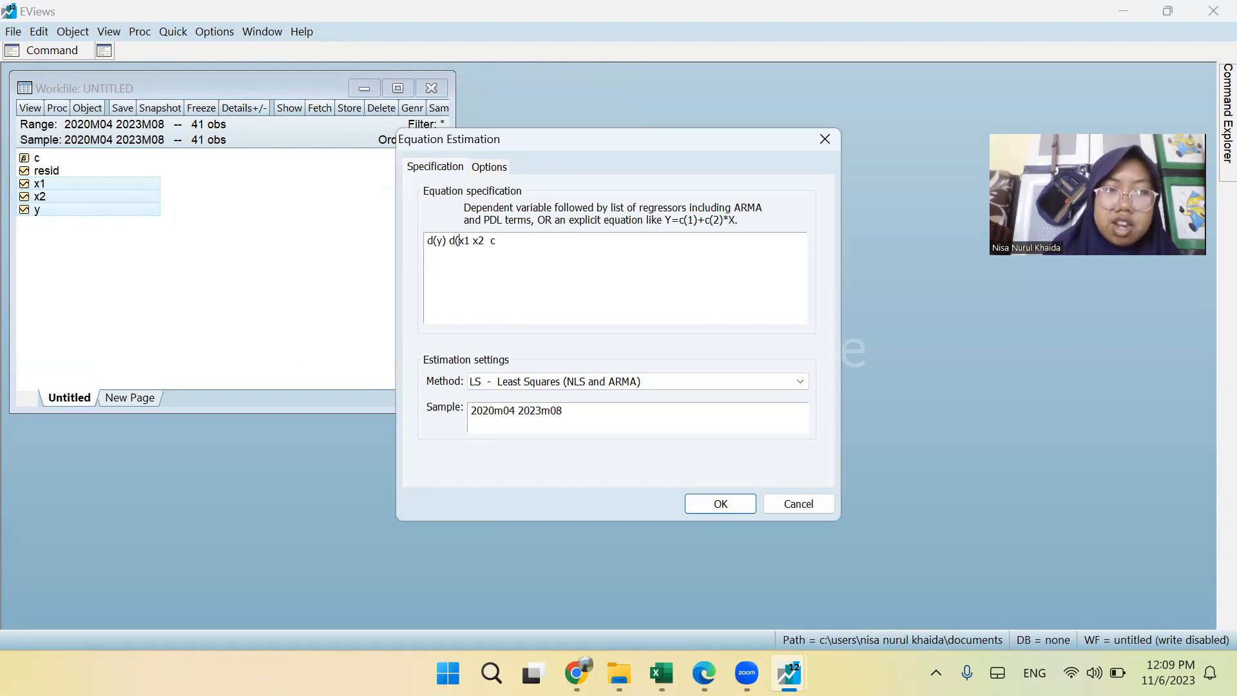
{"action": "type", "text": "0 "}
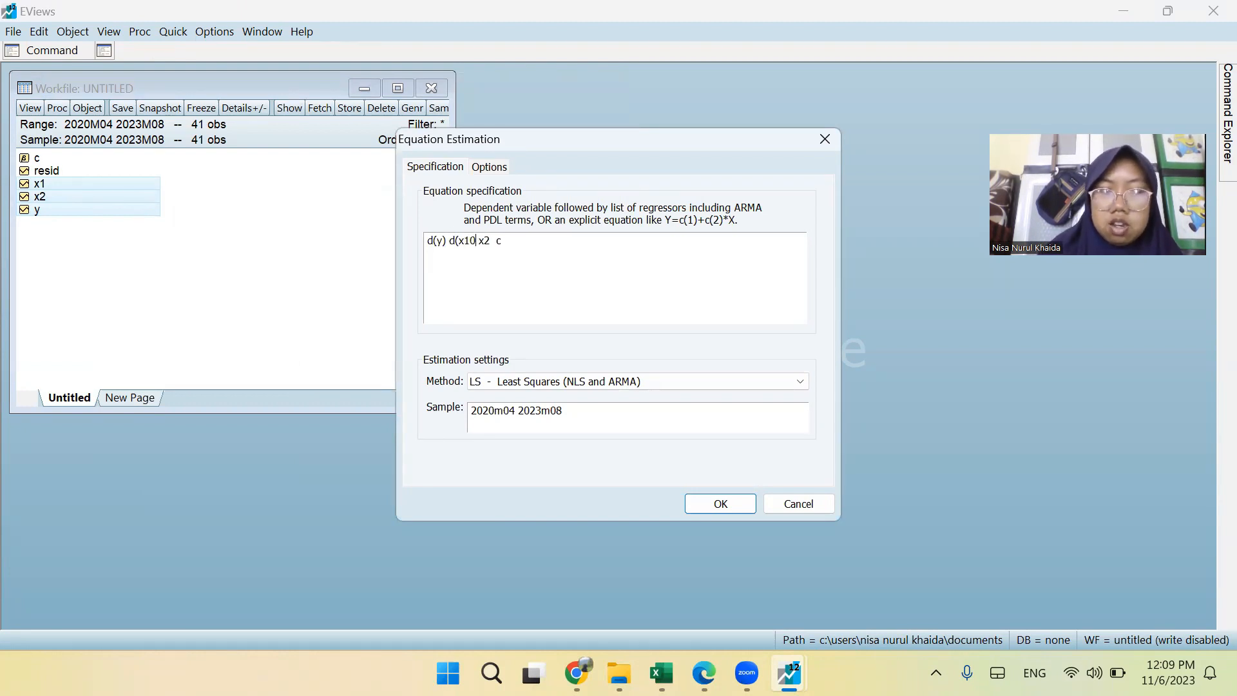
{"action": "type", "text": "d("}
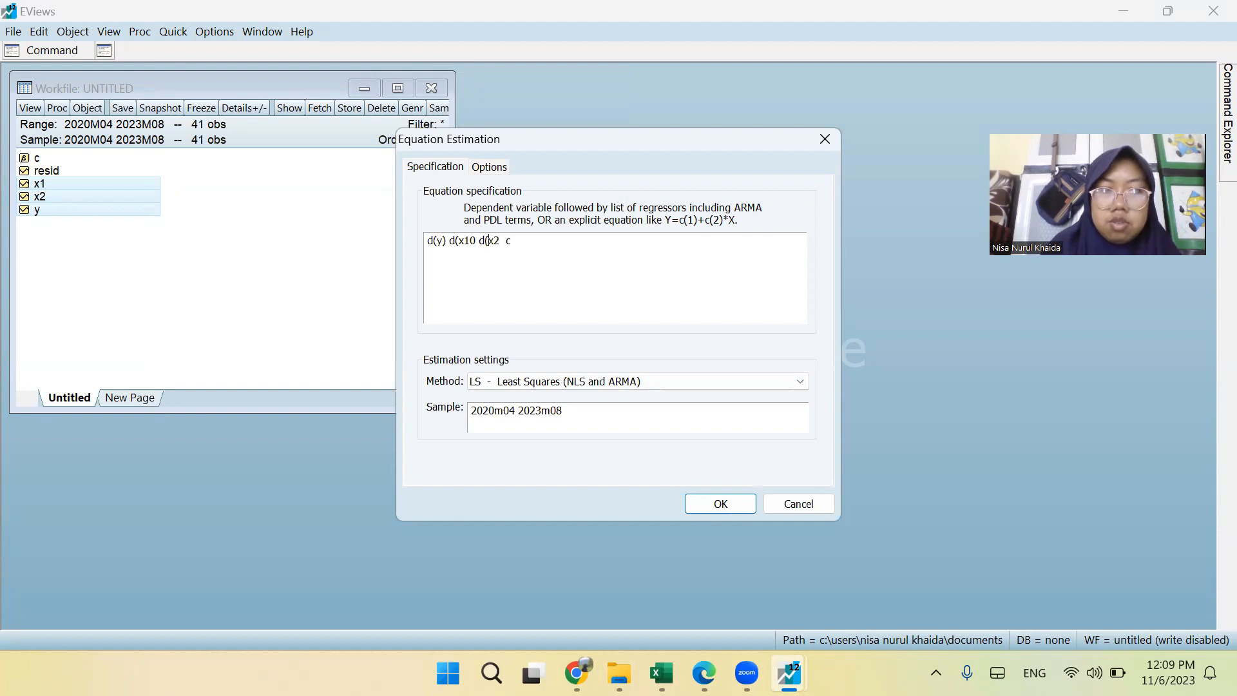
{"action": "key", "text": "Right"}
{"action": "type", "text": "0"}
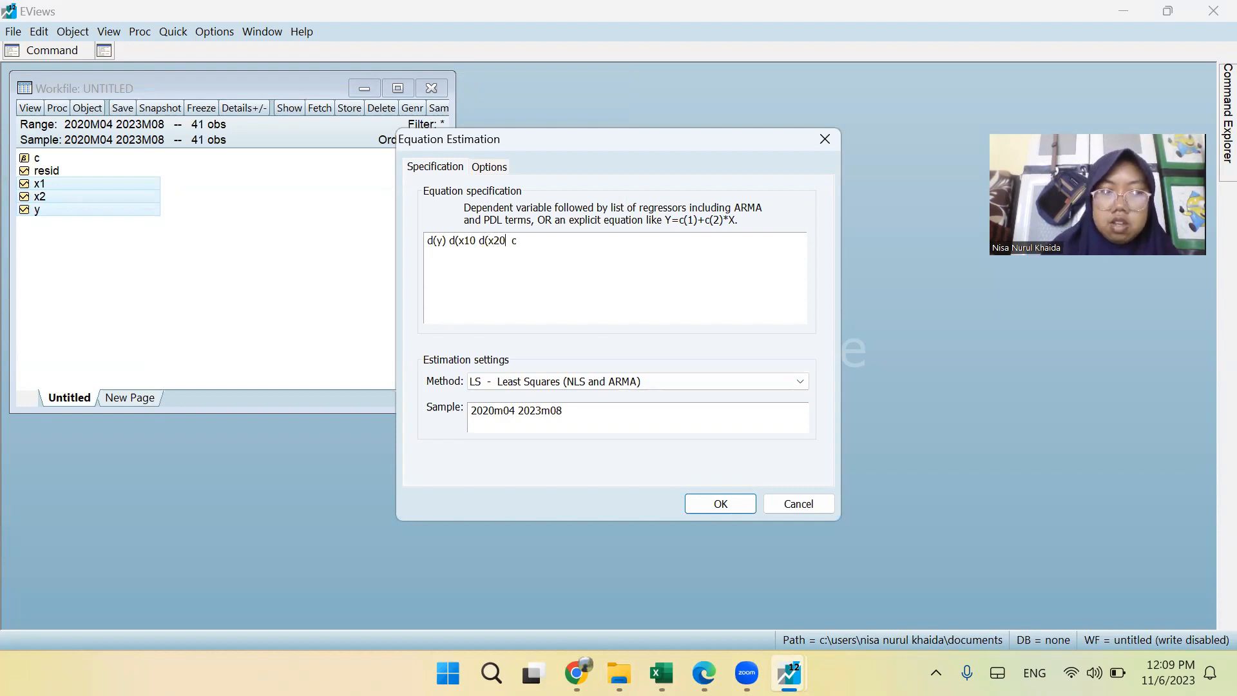
Try to estimate the differenced equation with the ARDL - Auto-regressive Distributed Lag Models method.
{"action": "left_click", "coordinate": [493, 385]}
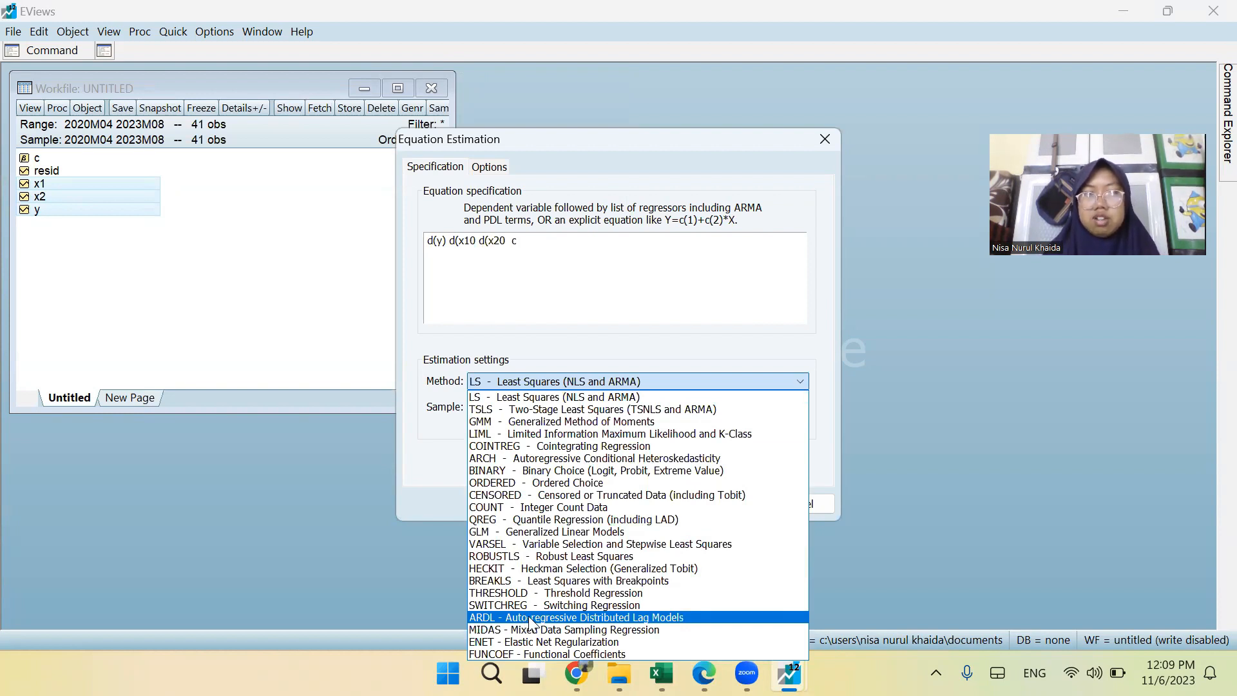
{"action": "left_click", "coordinate": [525, 620]}
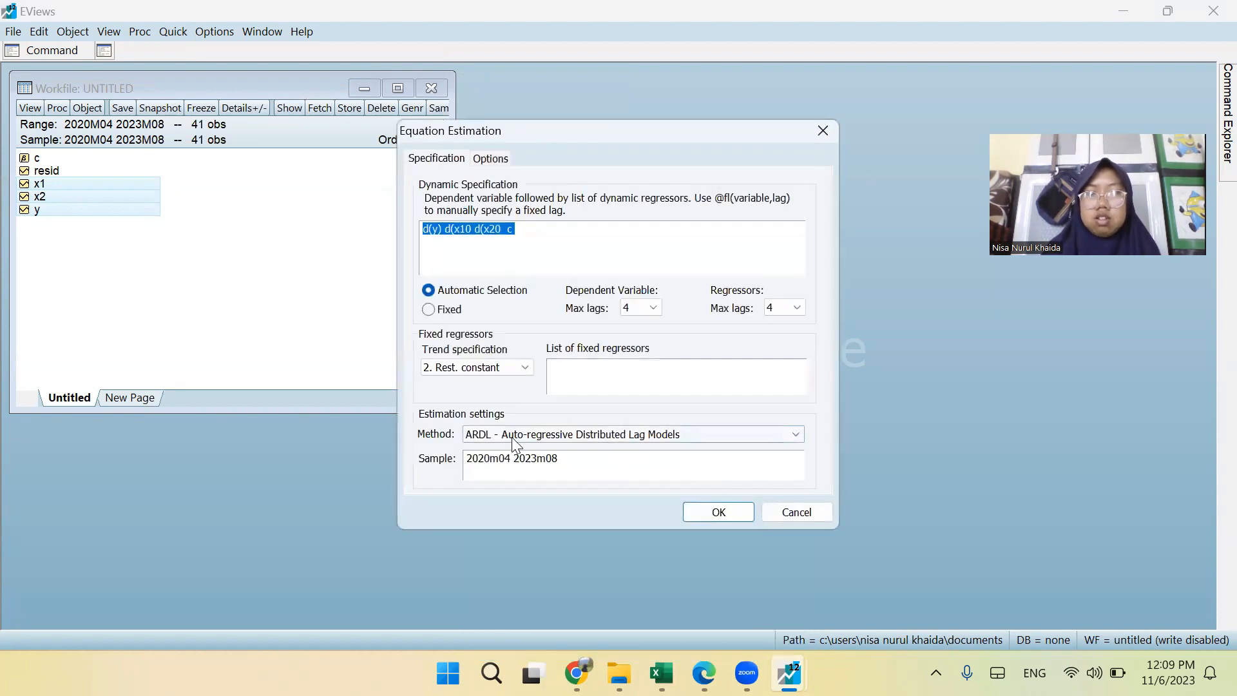
{"action": "left_click", "coordinate": [719, 513]}
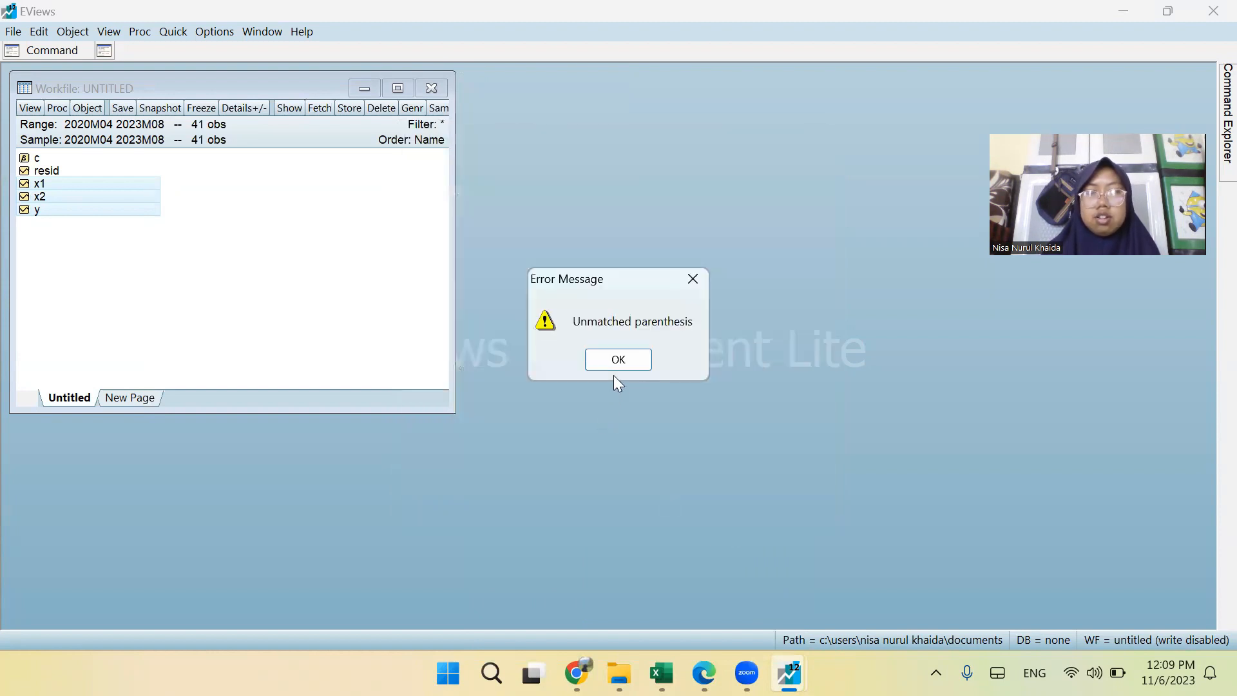
{"action": "left_click", "coordinate": [606, 361]}
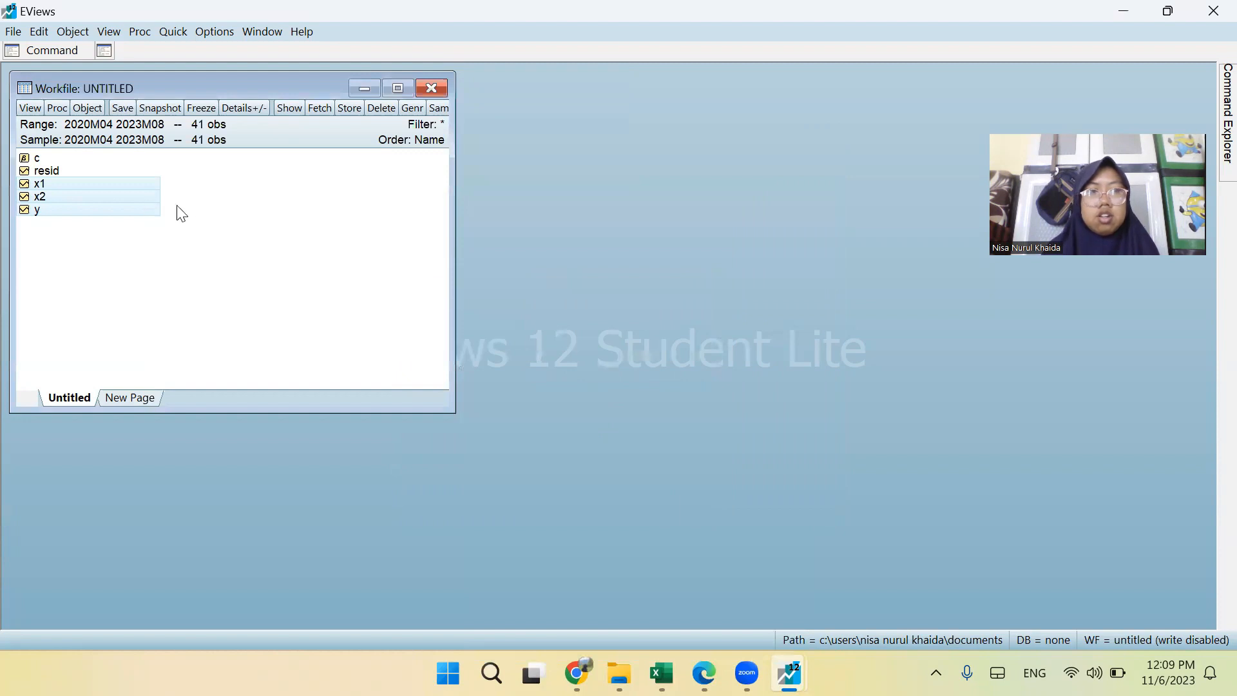
Open the selected series y, x1 and x2 as an equation and rewrite the dependent variable as d(y).
{"action": "right_click", "coordinate": [122, 206]}
{"action": "mouse_move", "coordinate": [155, 212]}
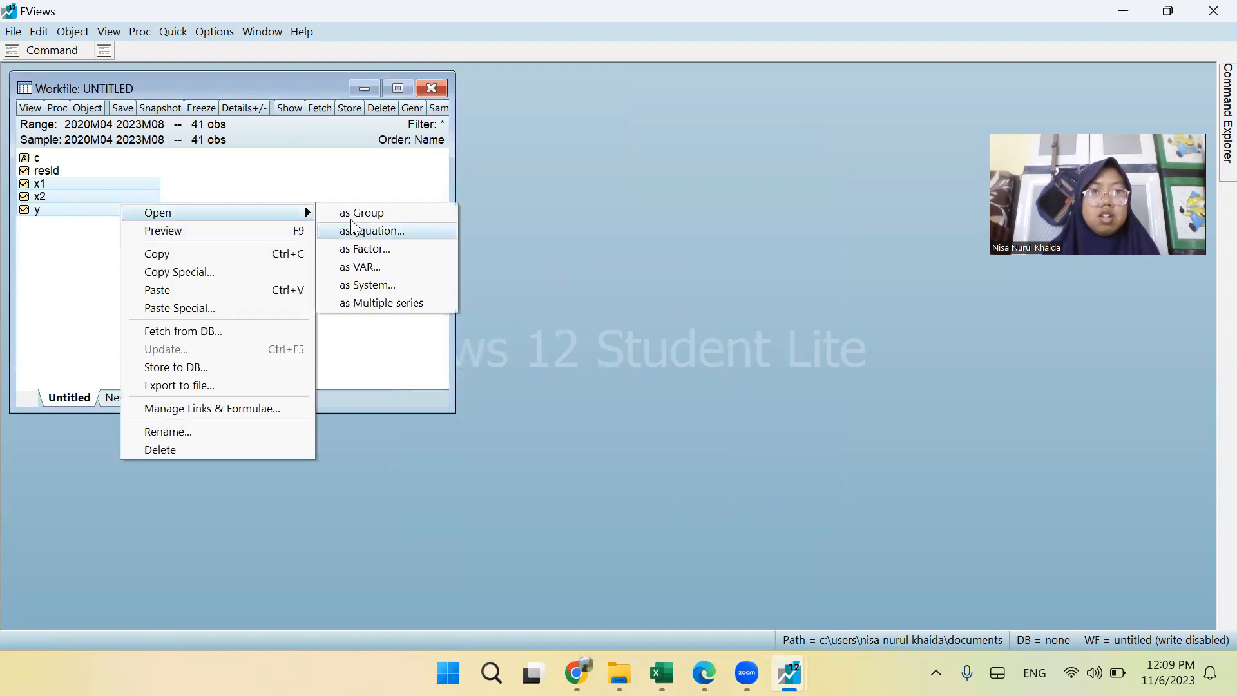
{"action": "left_click", "coordinate": [353, 229]}
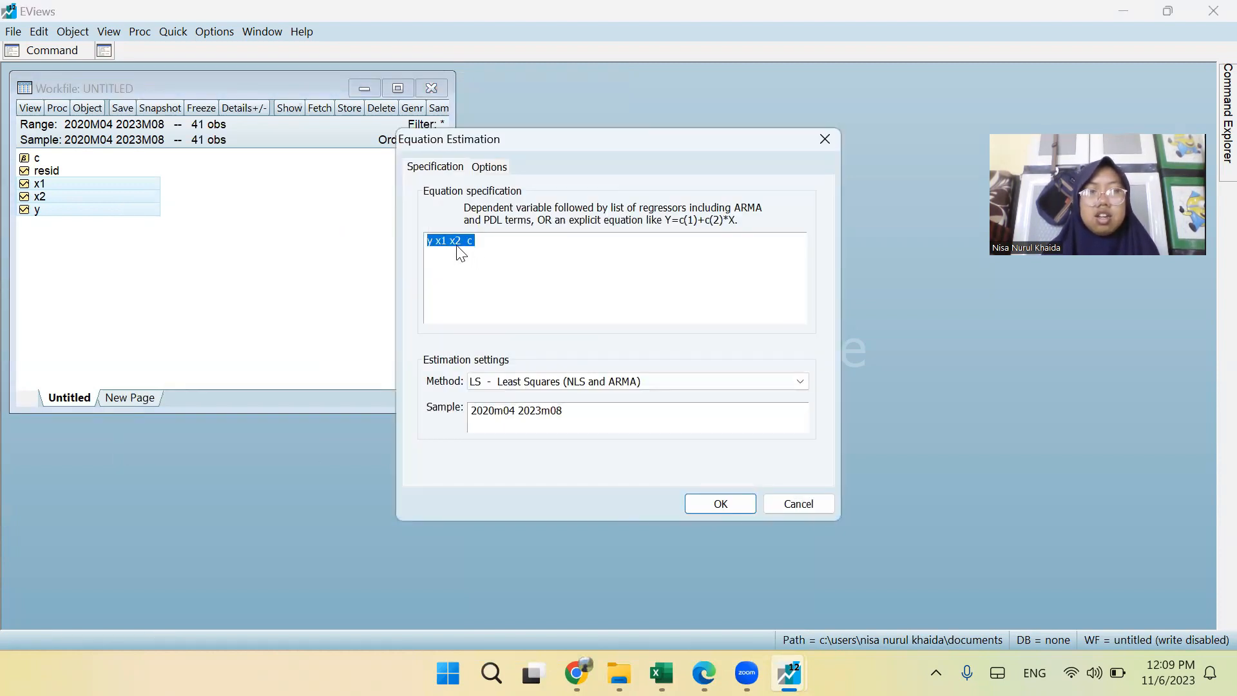
{"action": "left_click", "coordinate": [430, 242]}
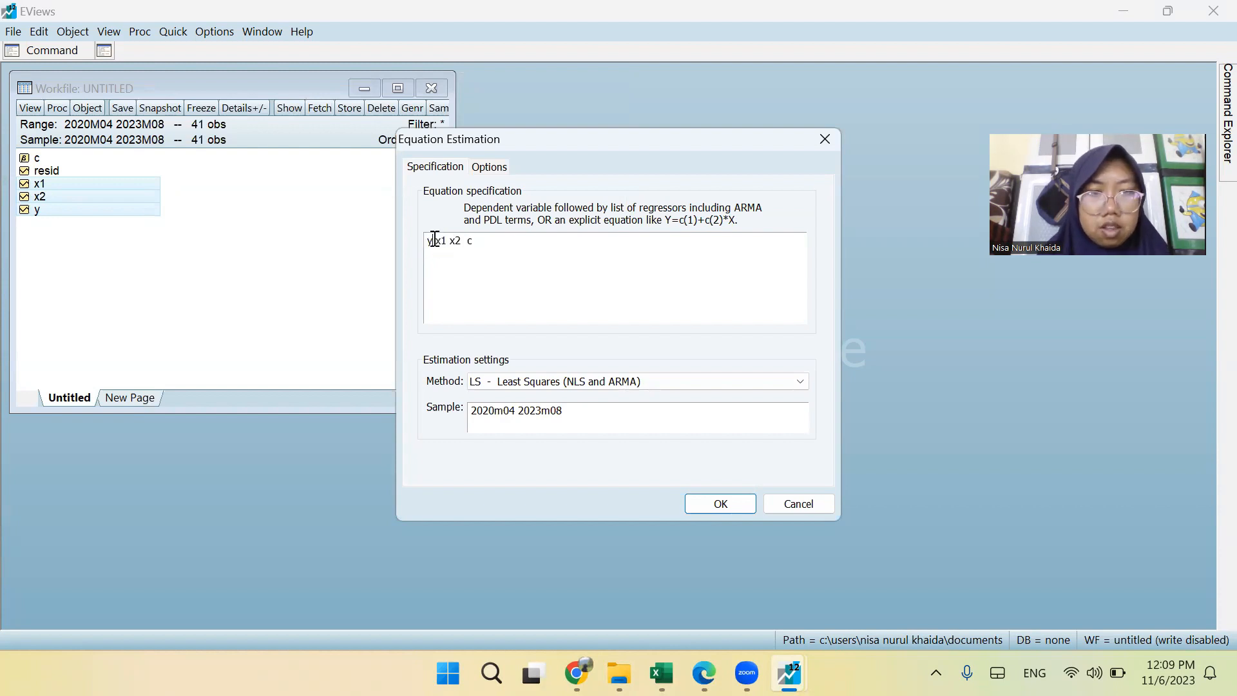
{"action": "type", "text": "d*("}
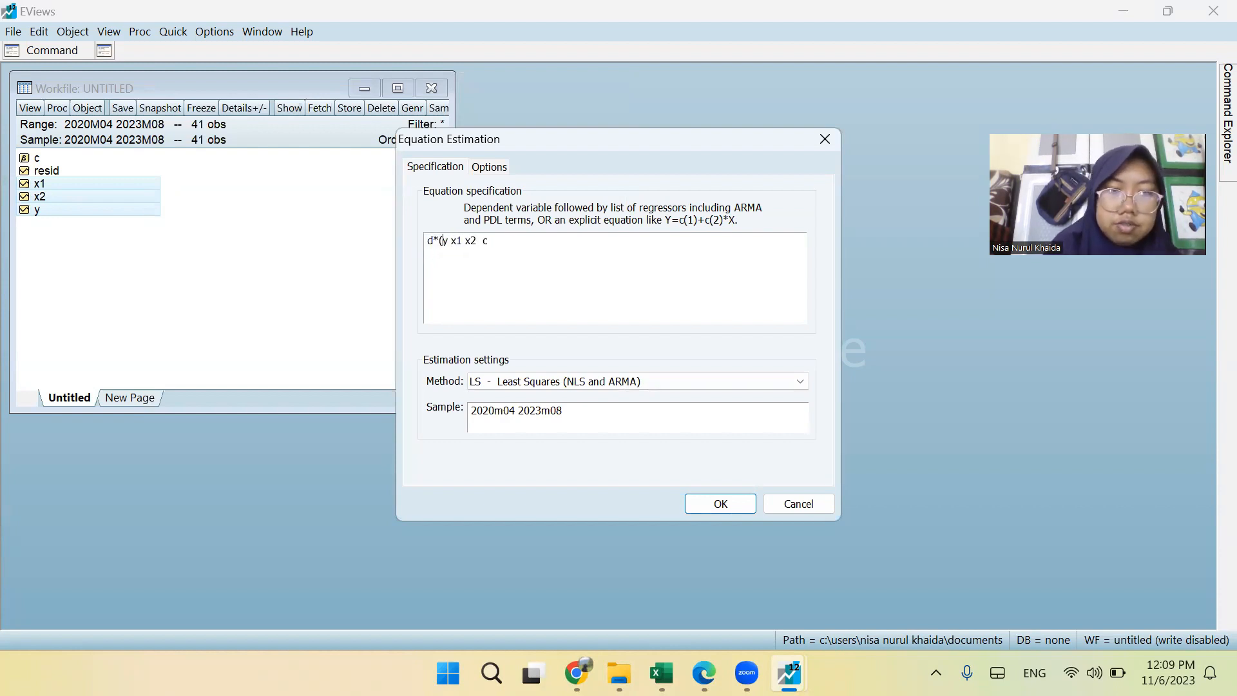
{"action": "key", "text": "BackSpace"}
{"action": "key", "text": "BackSpace"}
{"action": "type", "text": "9"}
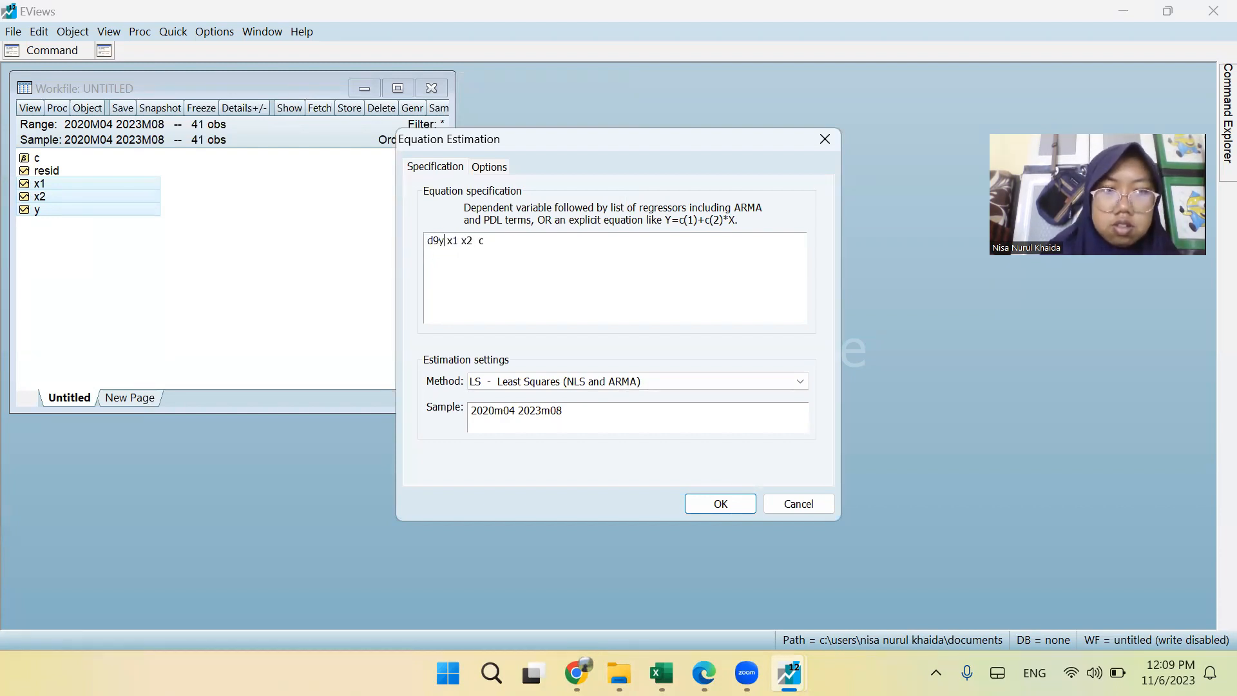
{"action": "key", "text": "BackSpace"}
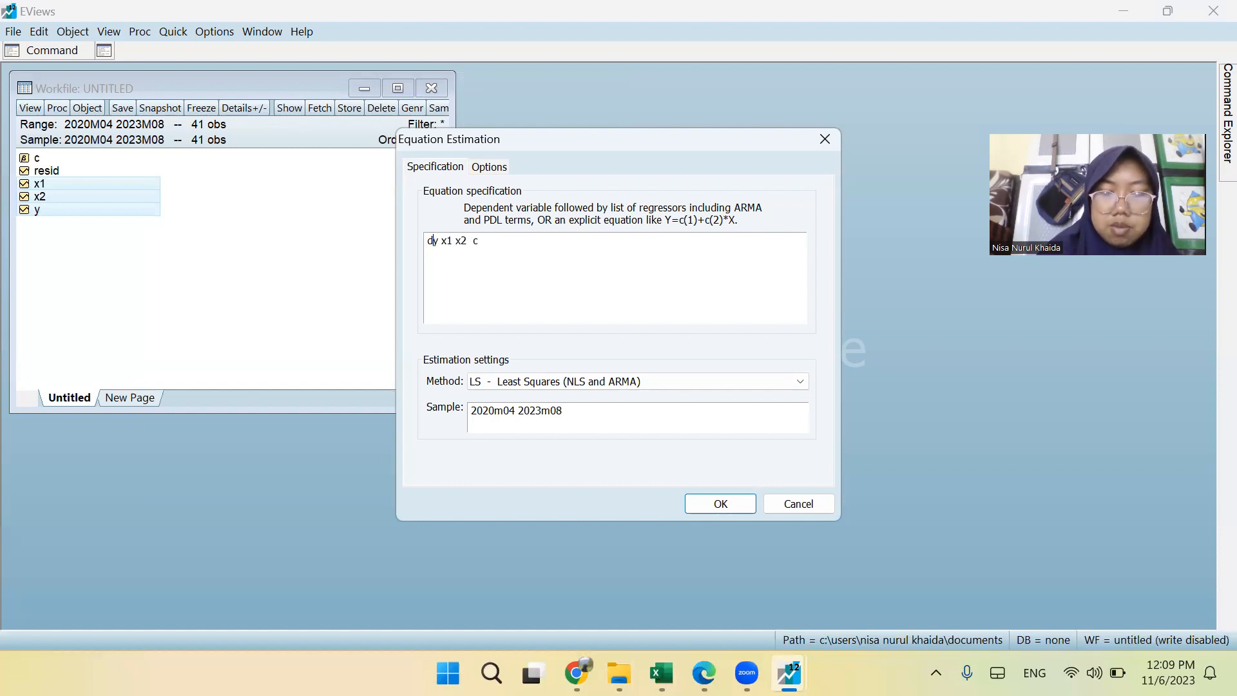
{"action": "type", "text": "(y)"}
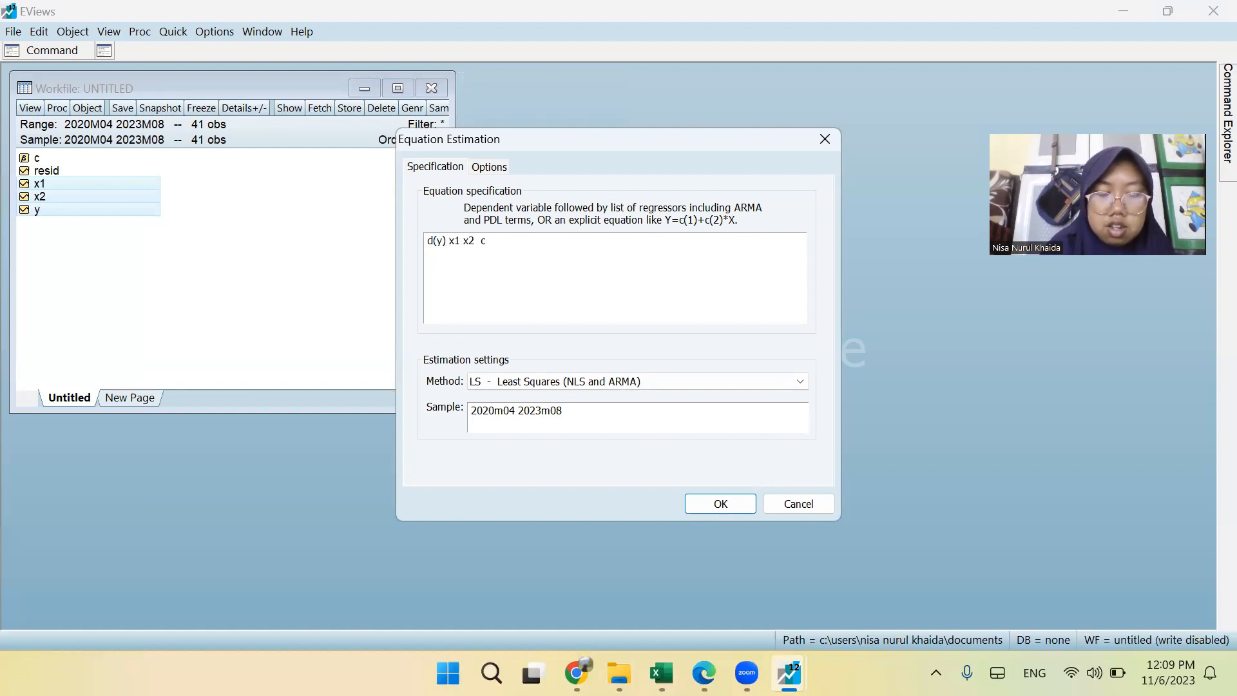
Rewrite the regressors as d(x1) and d(x2), and set the estimation method to ARDL - Auto-regressive Distributed Lag Models.
{"action": "key", "text": "Right"}
{"action": "type", "text": "d("}
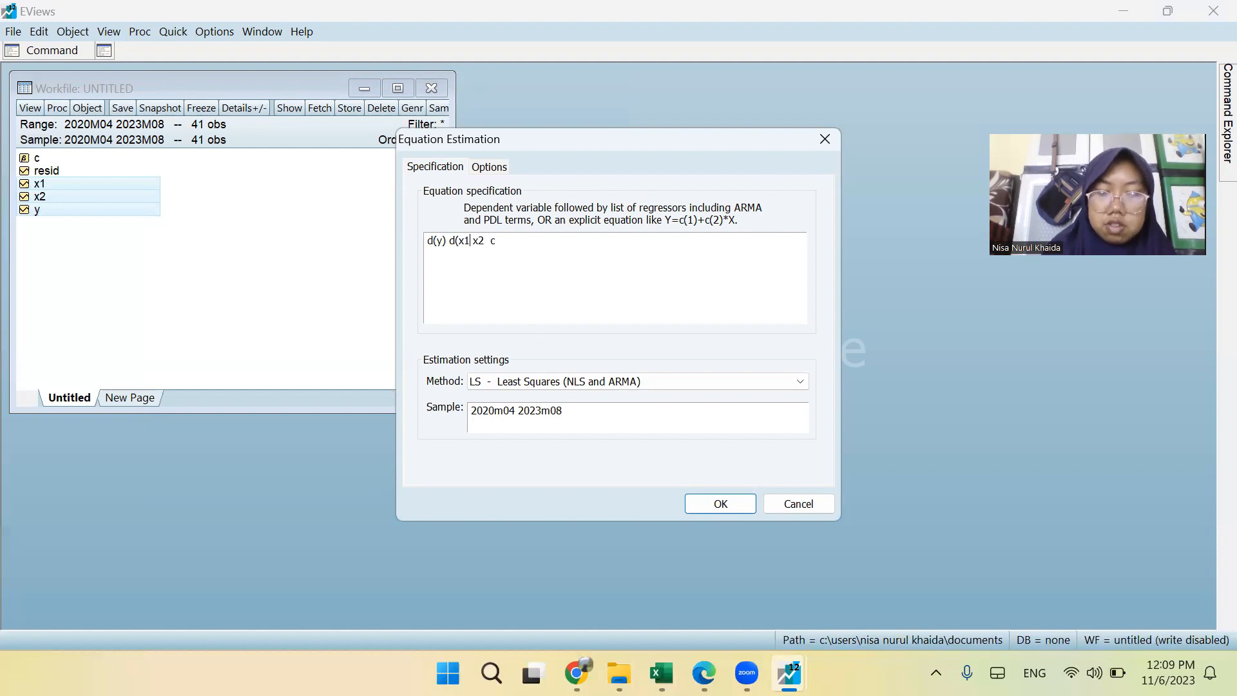
{"action": "type", "text": ") d(x1"}
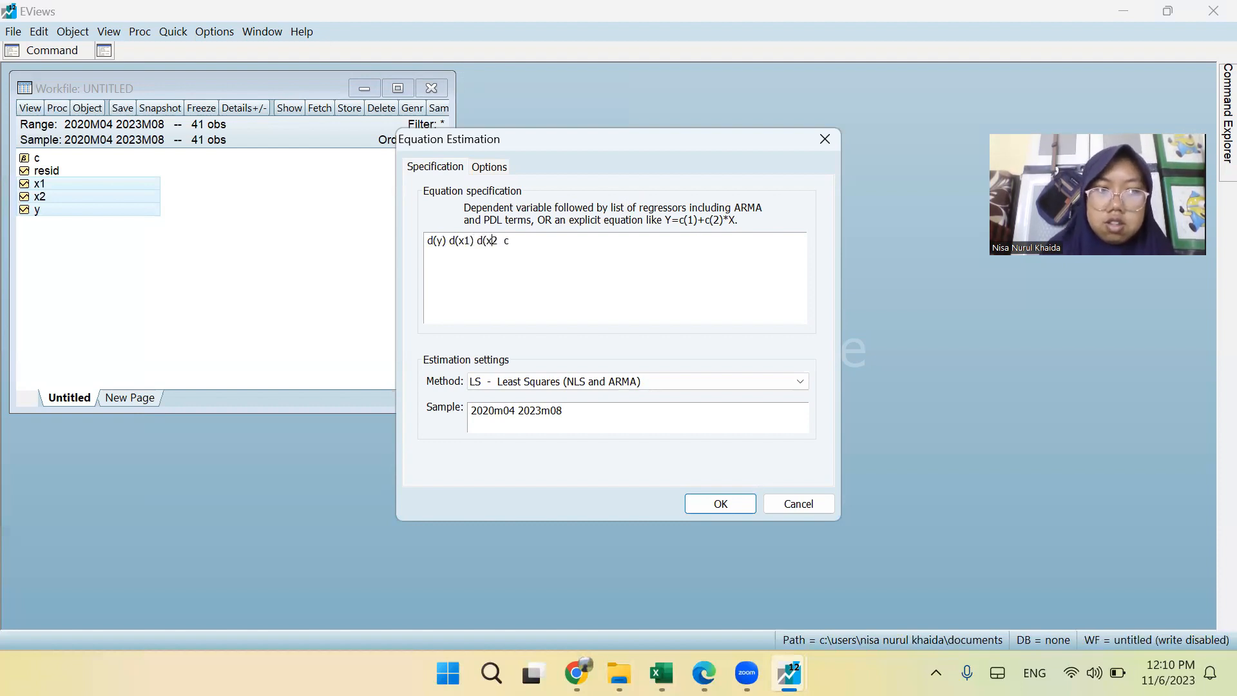
{"action": "type", "text": ")"}
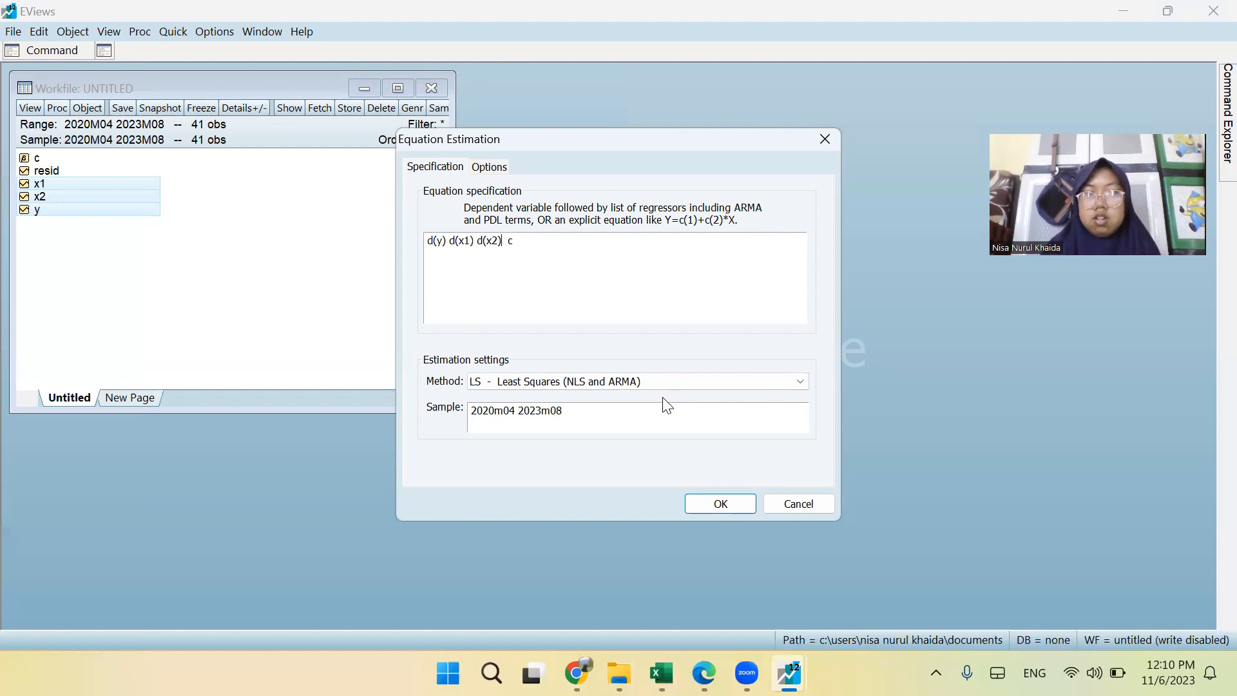
{"action": "left_click", "coordinate": [649, 382]}
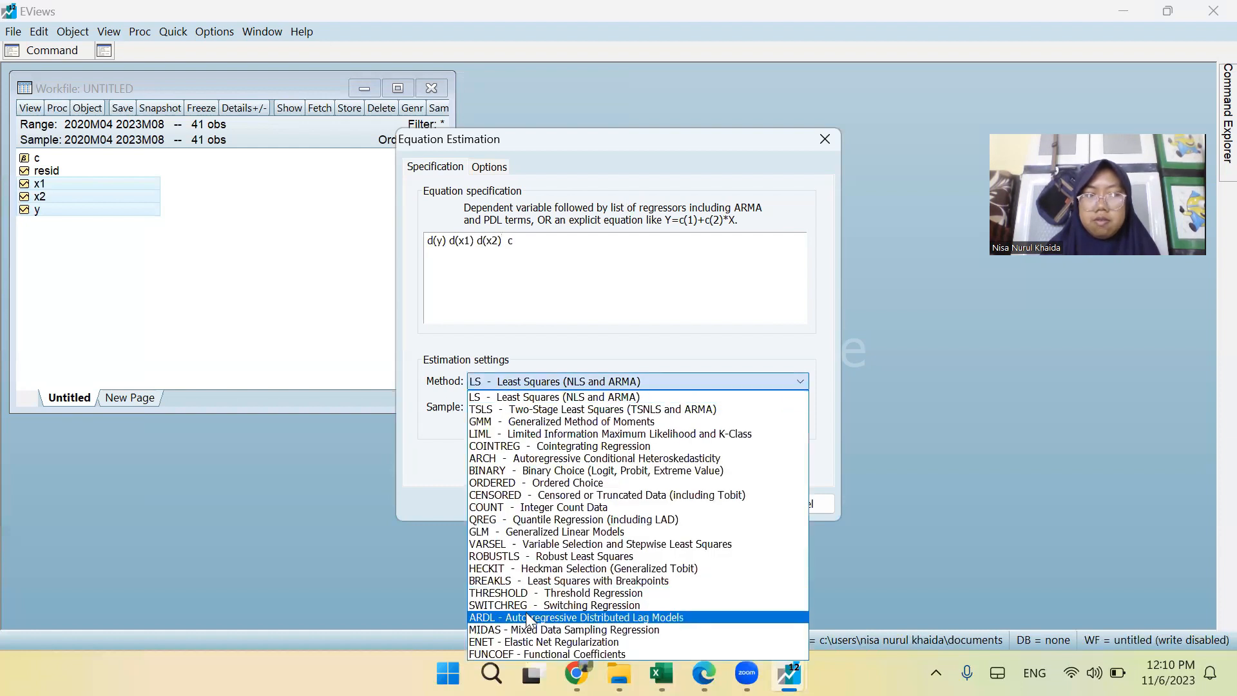
{"action": "left_click", "coordinate": [527, 617]}
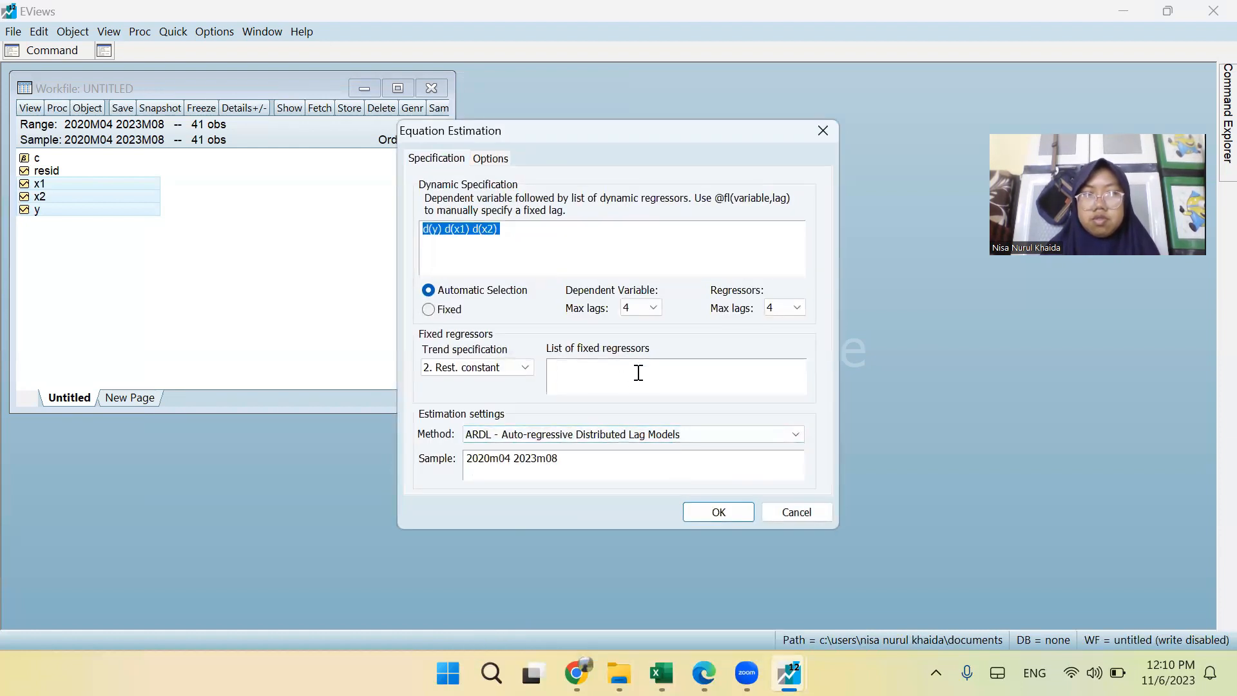
Estimate the differenced ARDL equation with automatic lag selection and run its Long Run Form and Bounds Test.
{"action": "left_click", "coordinate": [637, 372]}
{"action": "left_click", "coordinate": [705, 512]}
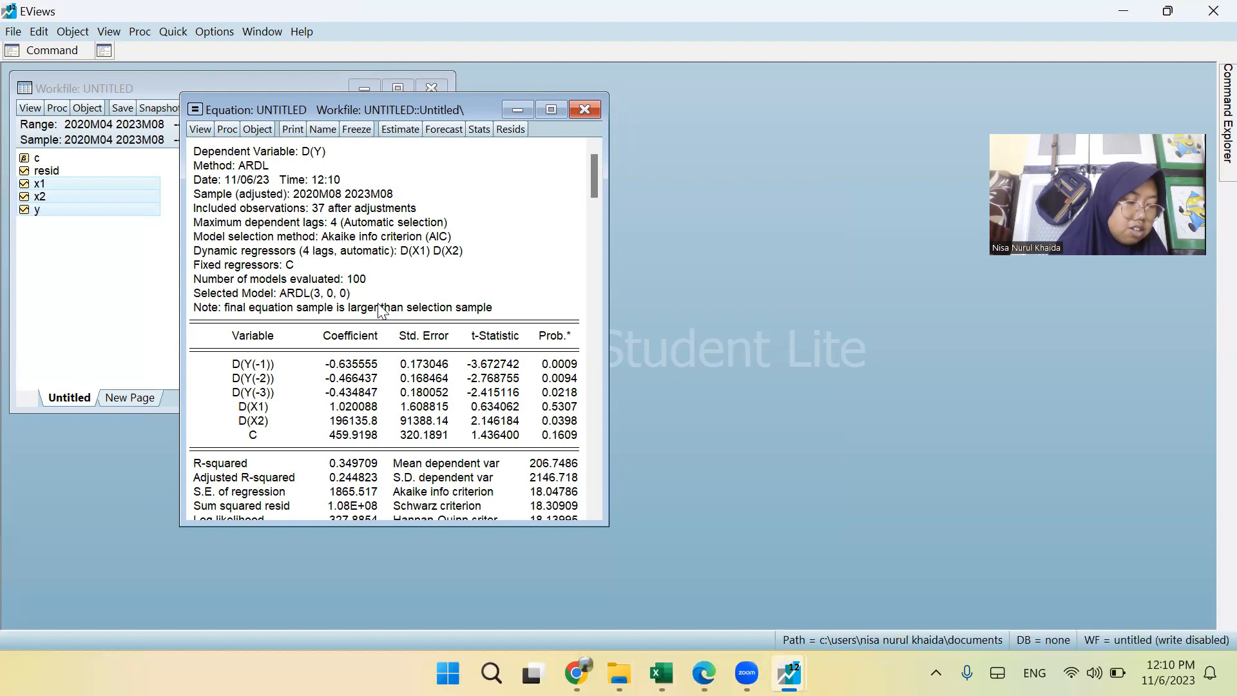
{"action": "left_click", "coordinate": [200, 131]}
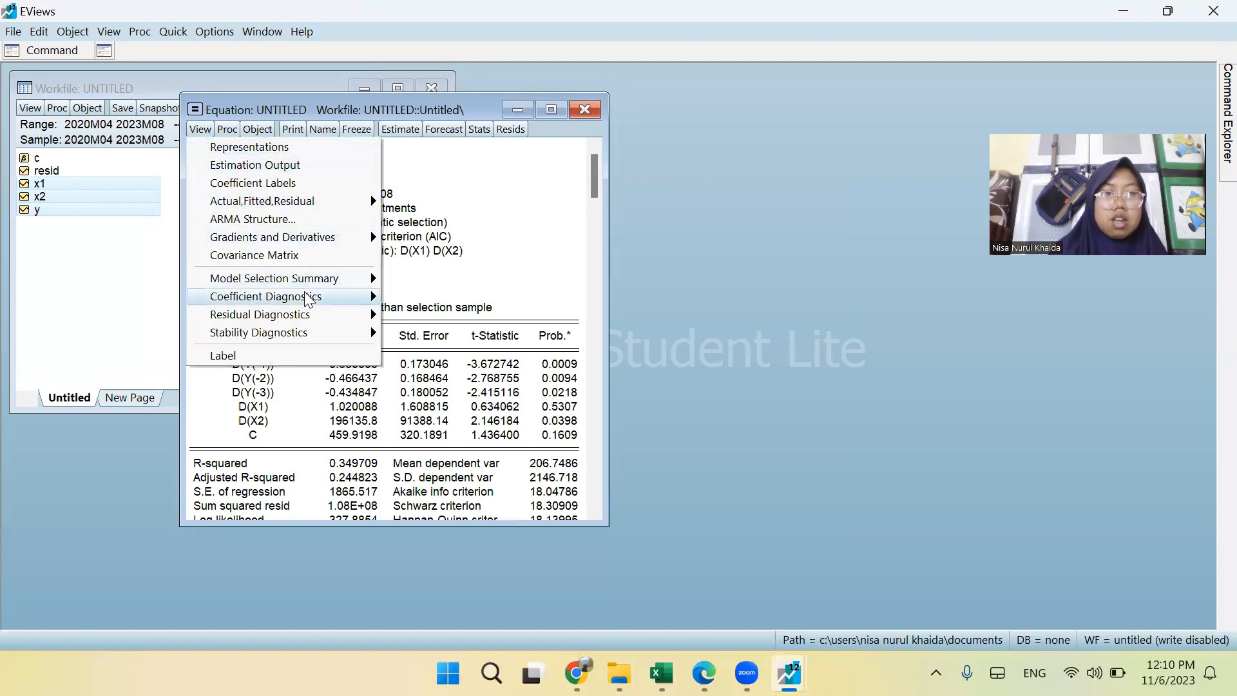
{"action": "mouse_move", "coordinate": [312, 302]}
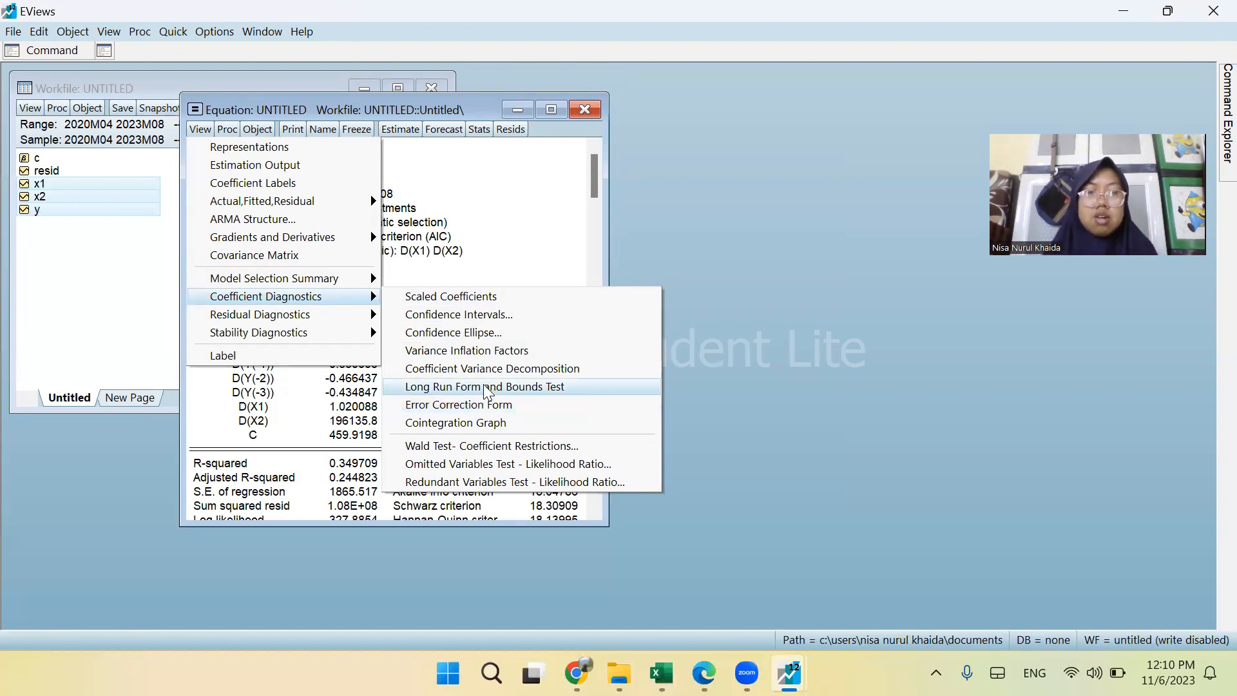
{"action": "left_click", "coordinate": [544, 394]}
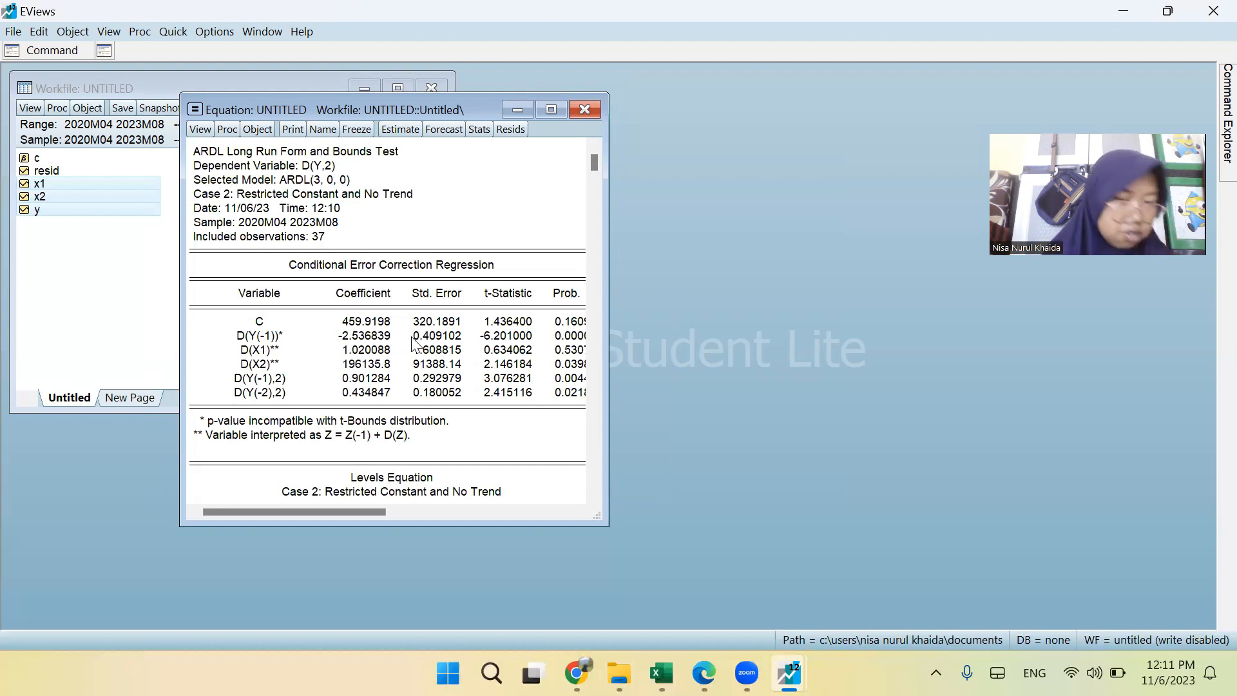
Enlarge the equation window and examine the bounds test output down to the F-statistic and its critical values, keeping the equation.
{"action": "scroll", "coordinate": [358, 239], "scroll_direction": "down", "scroll_amount": 1}
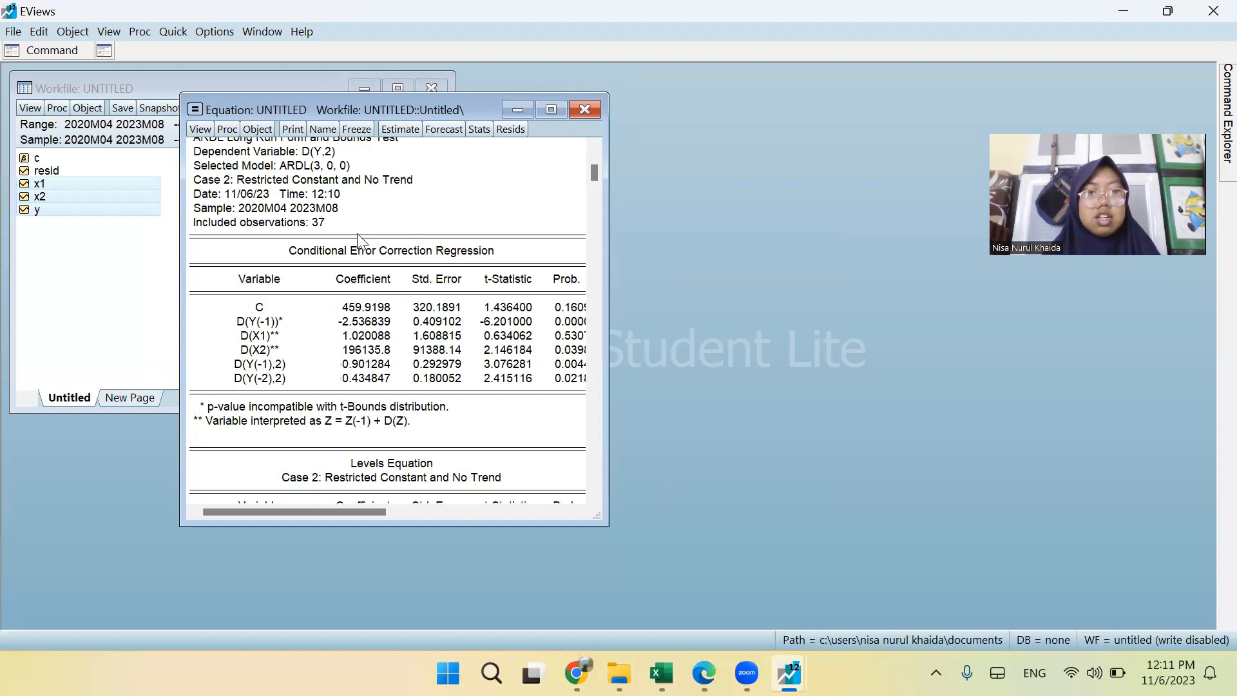
{"action": "left_click", "coordinate": [360, 222]}
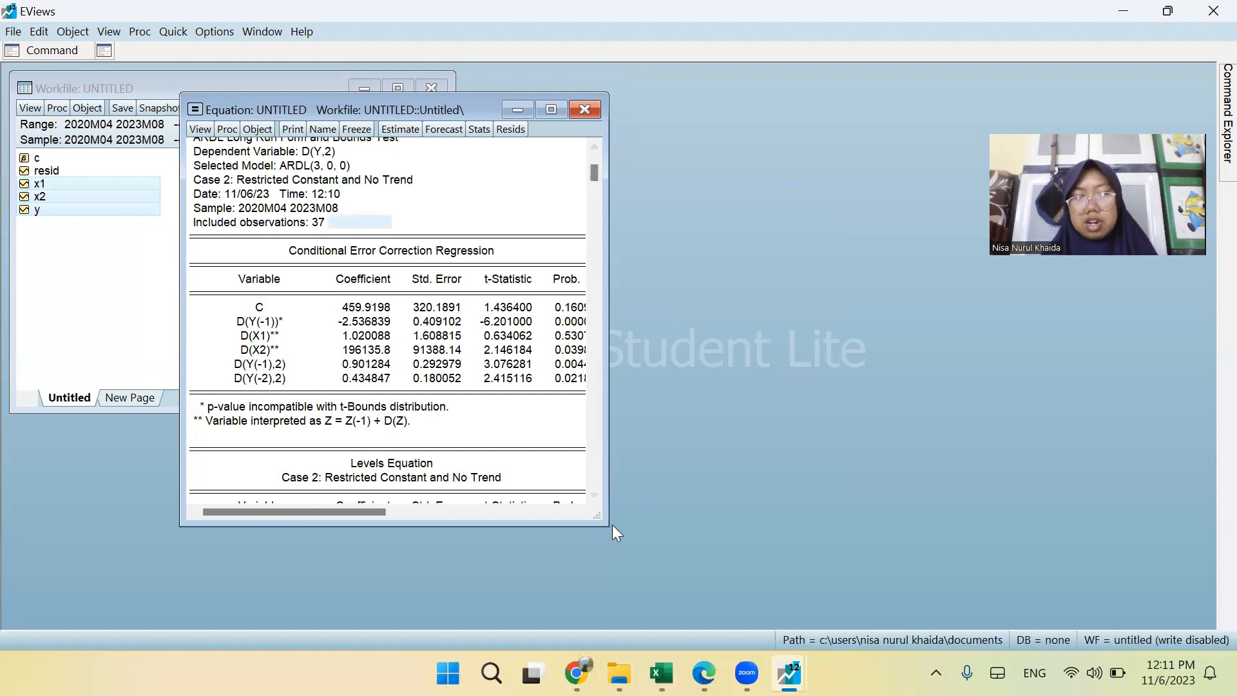
{"action": "left_click_drag", "start_coordinate": [597, 518], "coordinate": [939, 628]}
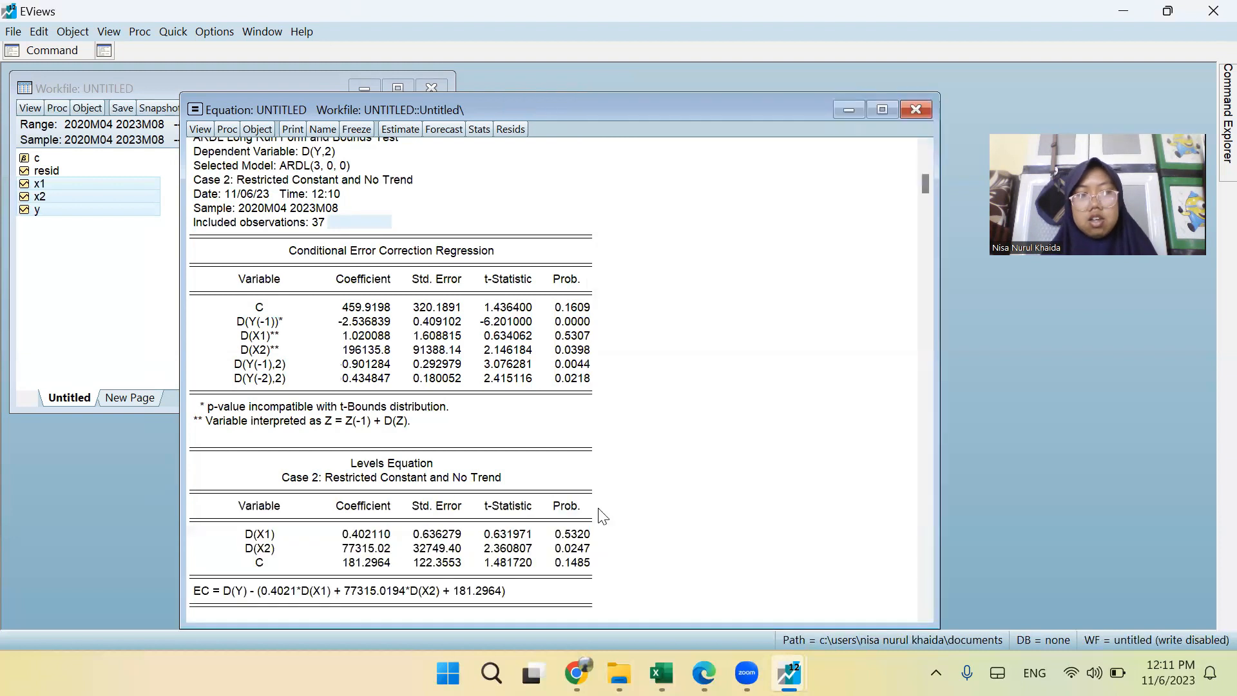
{"action": "scroll", "coordinate": [214, 398], "scroll_direction": "down", "scroll_amount": 3}
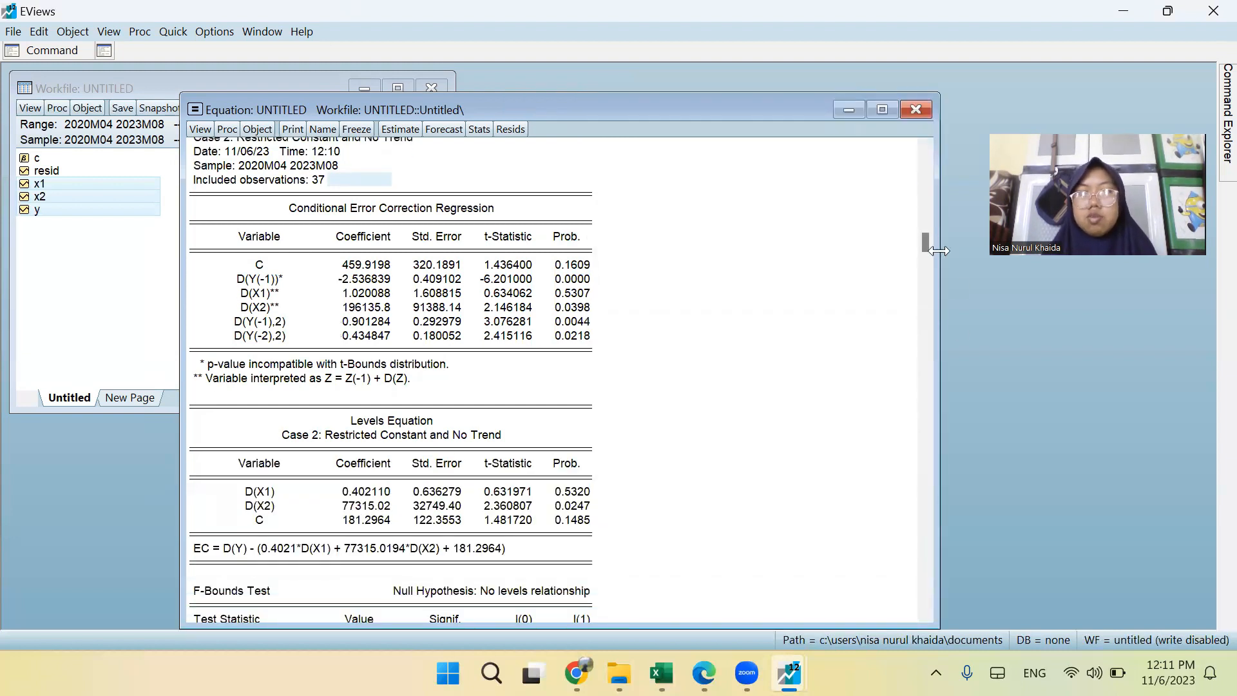
{"action": "left_click_drag", "start_coordinate": [925, 270], "coordinate": [902, 449]}
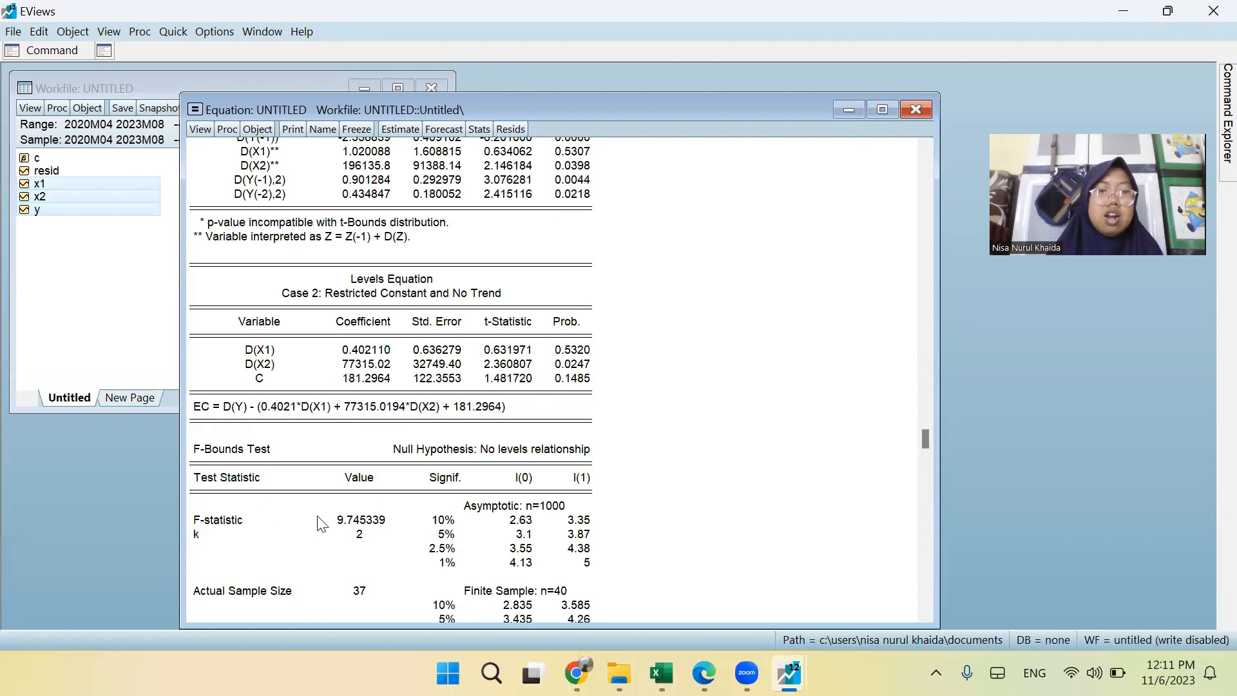
{"action": "left_click", "coordinate": [362, 525]}
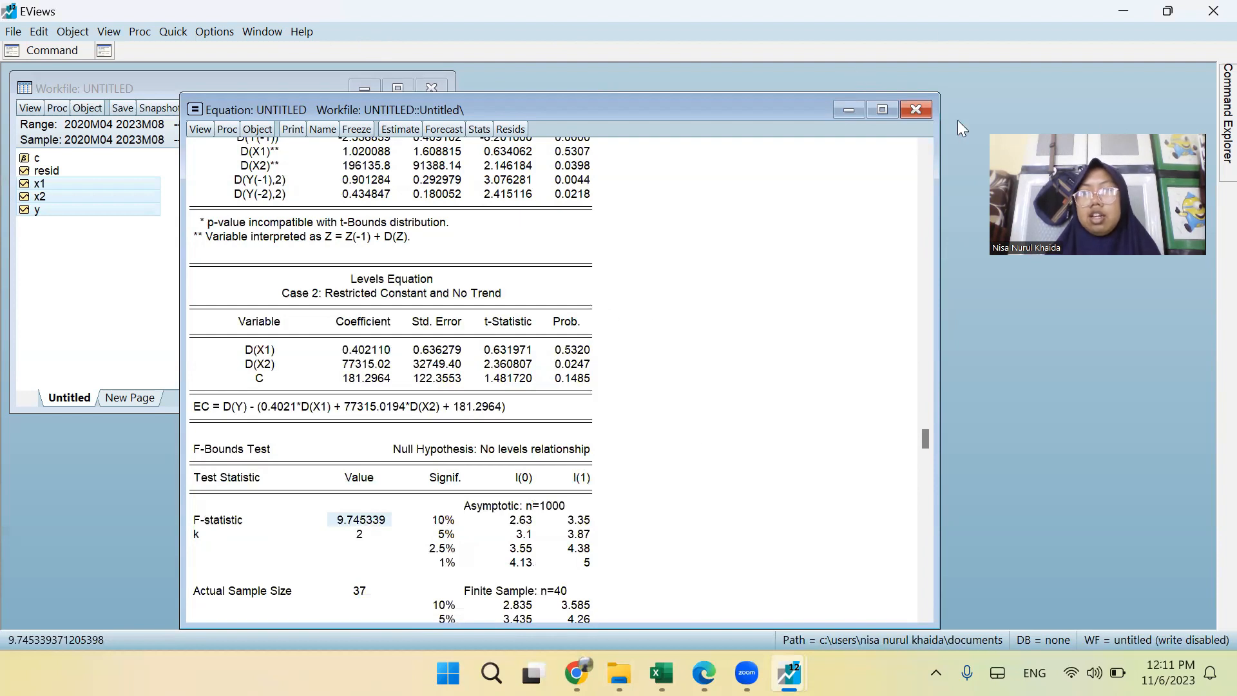
{"action": "left_click", "coordinate": [924, 108]}
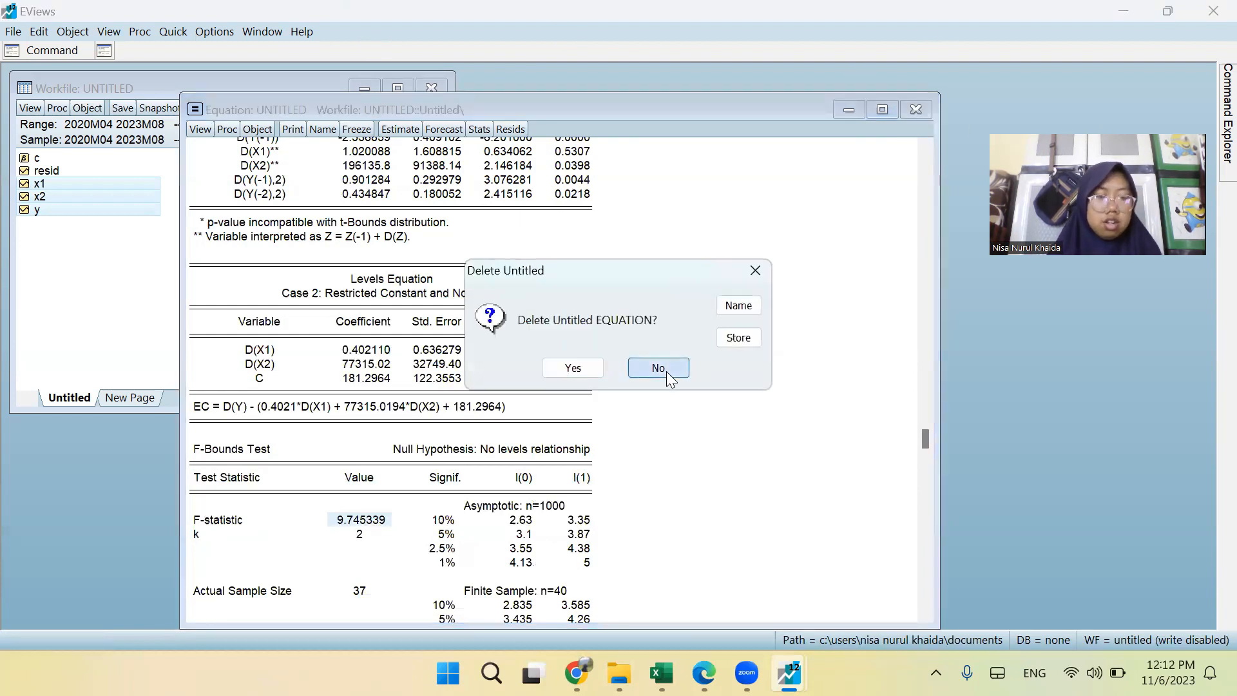
{"action": "left_click", "coordinate": [657, 367]}
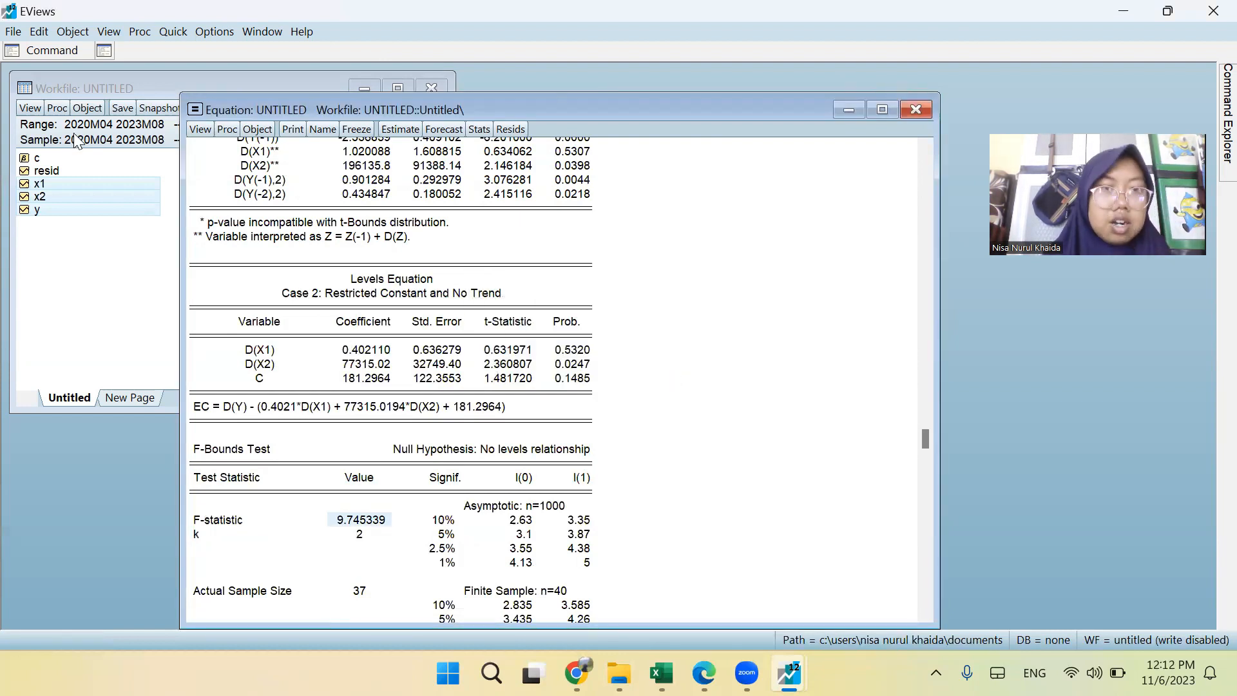
Display the model selection Criteria Graph for the estimated ARDL equation.
{"action": "left_click", "coordinate": [207, 126]}
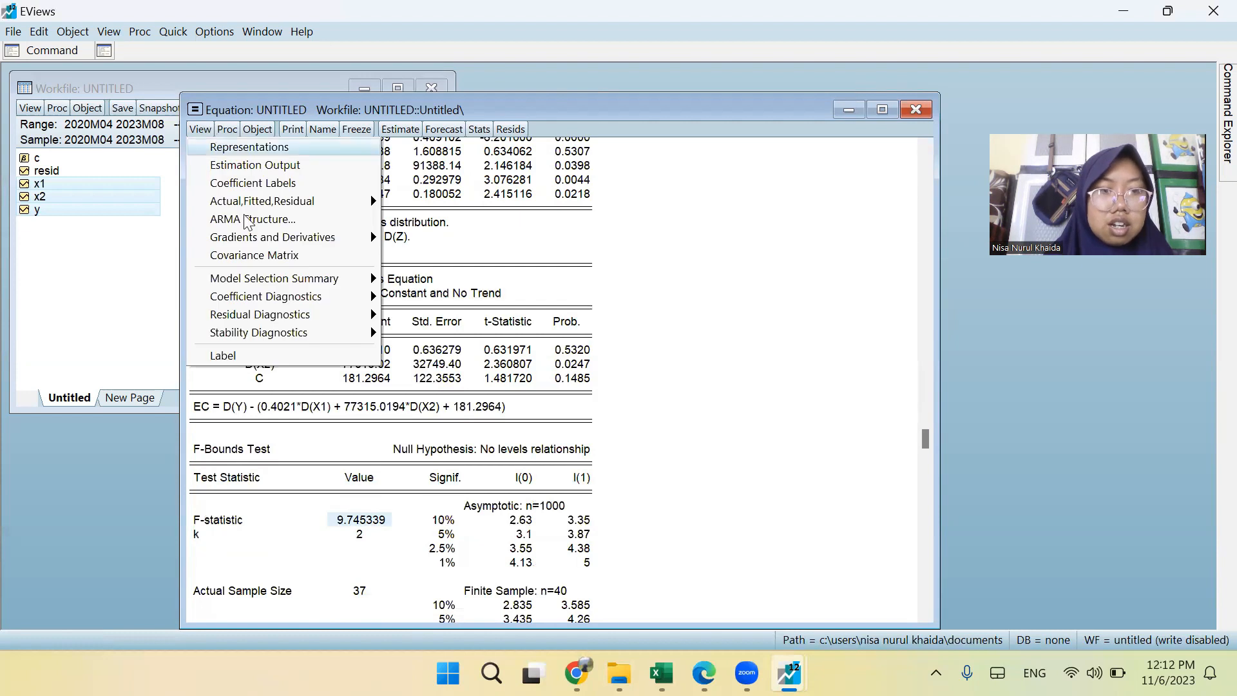
{"action": "mouse_move", "coordinate": [315, 281]}
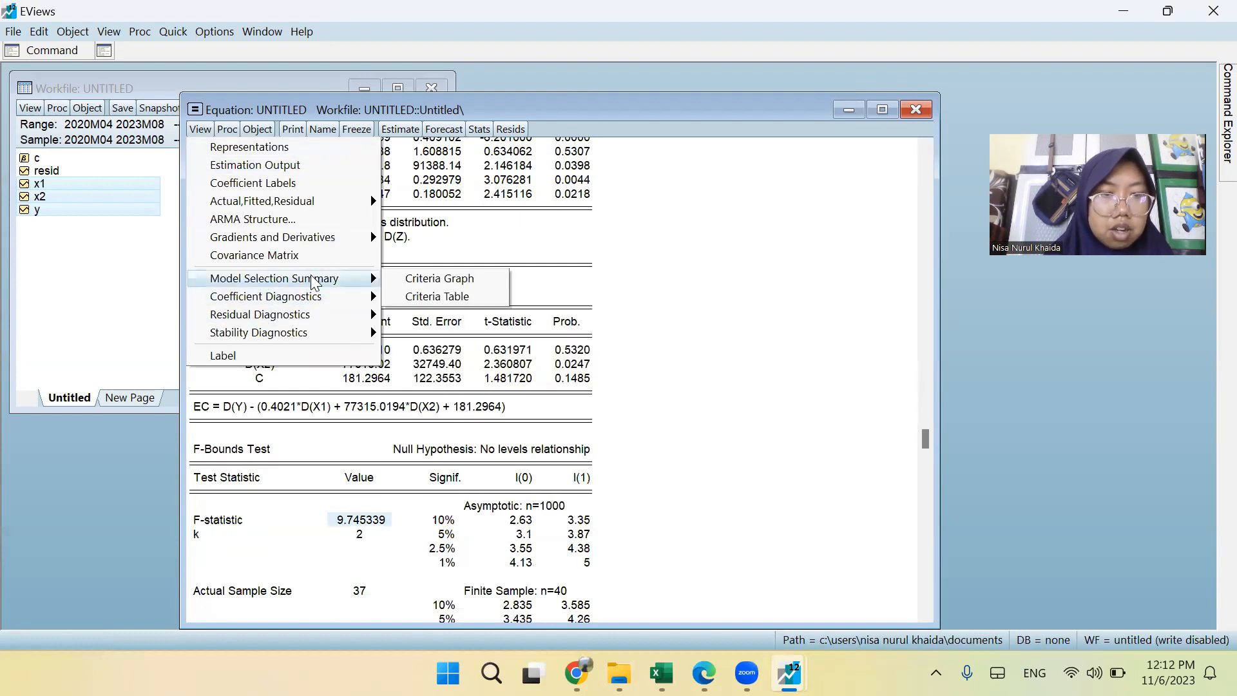
{"action": "left_click", "coordinate": [403, 279]}
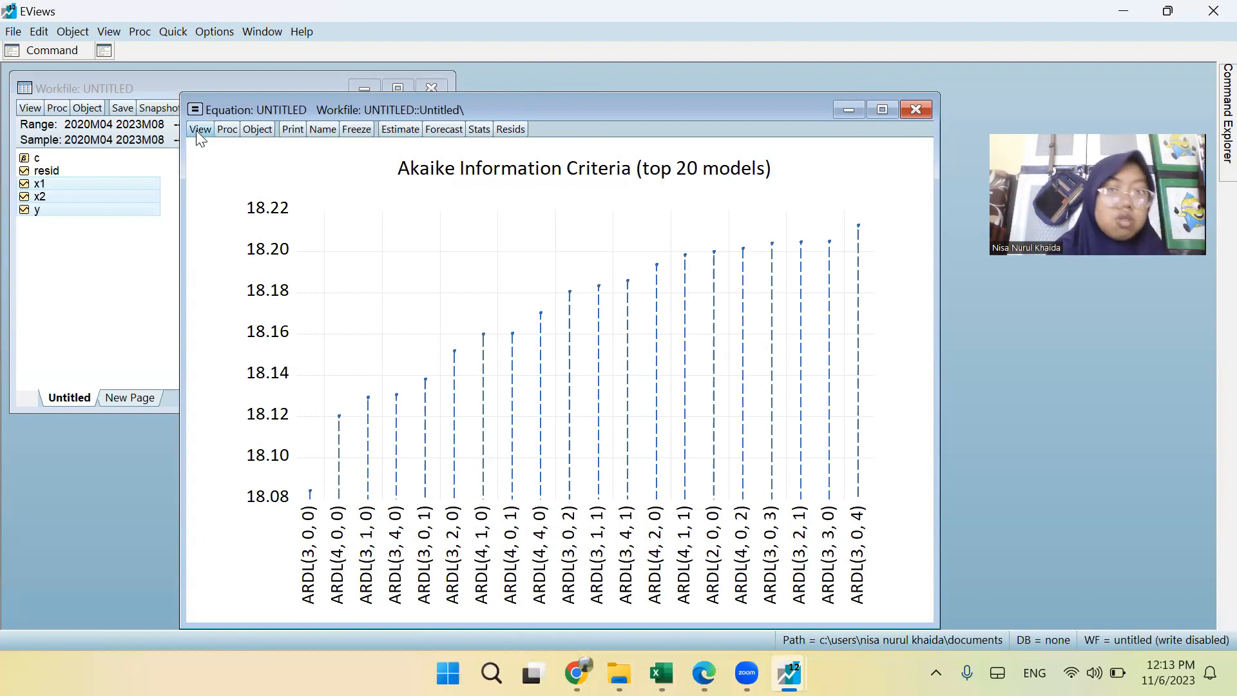
{"action": "left_click", "coordinate": [171, 32]}
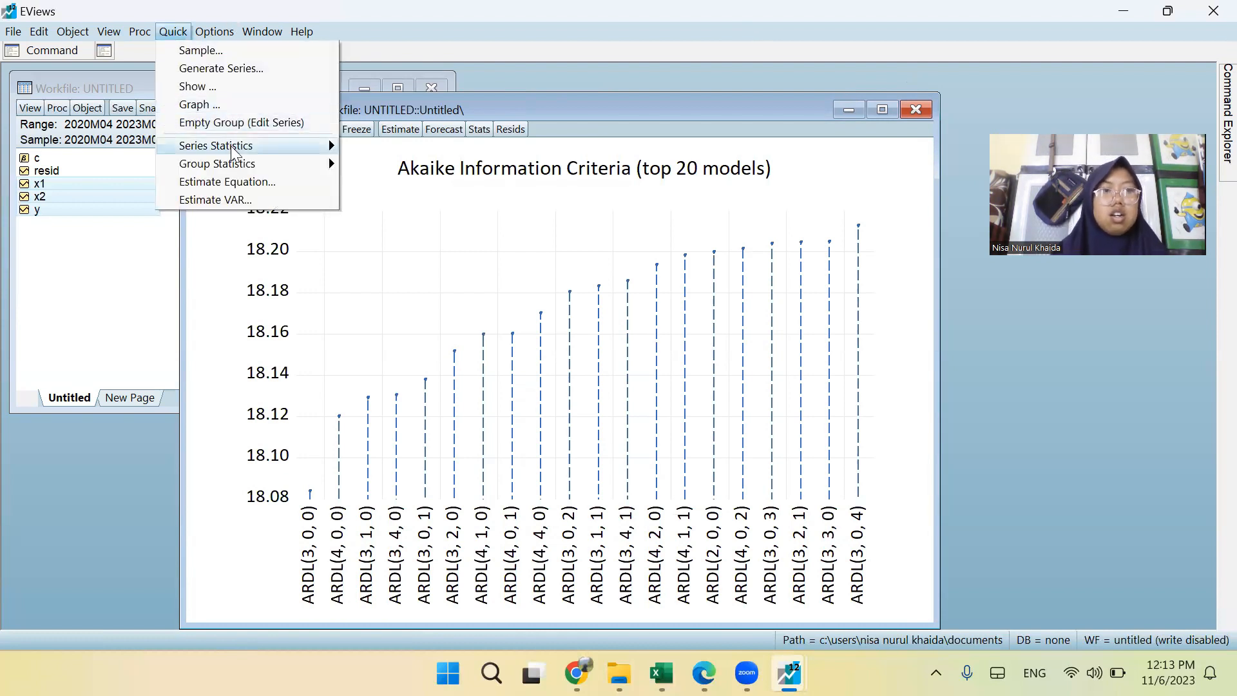
{"action": "left_click", "coordinate": [244, 183]}
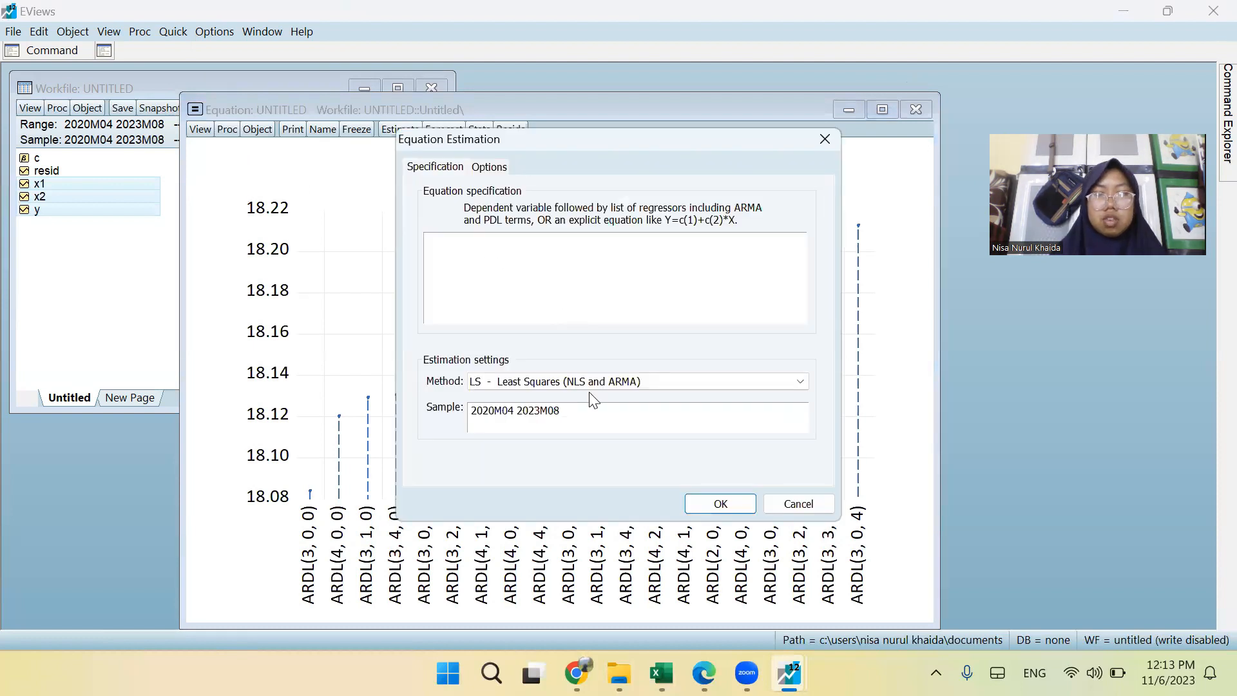
{"action": "left_click", "coordinate": [793, 503]}
Close the untitled ARDL equation and delete it without naming or storing it.
{"action": "left_click", "coordinate": [915, 109]}
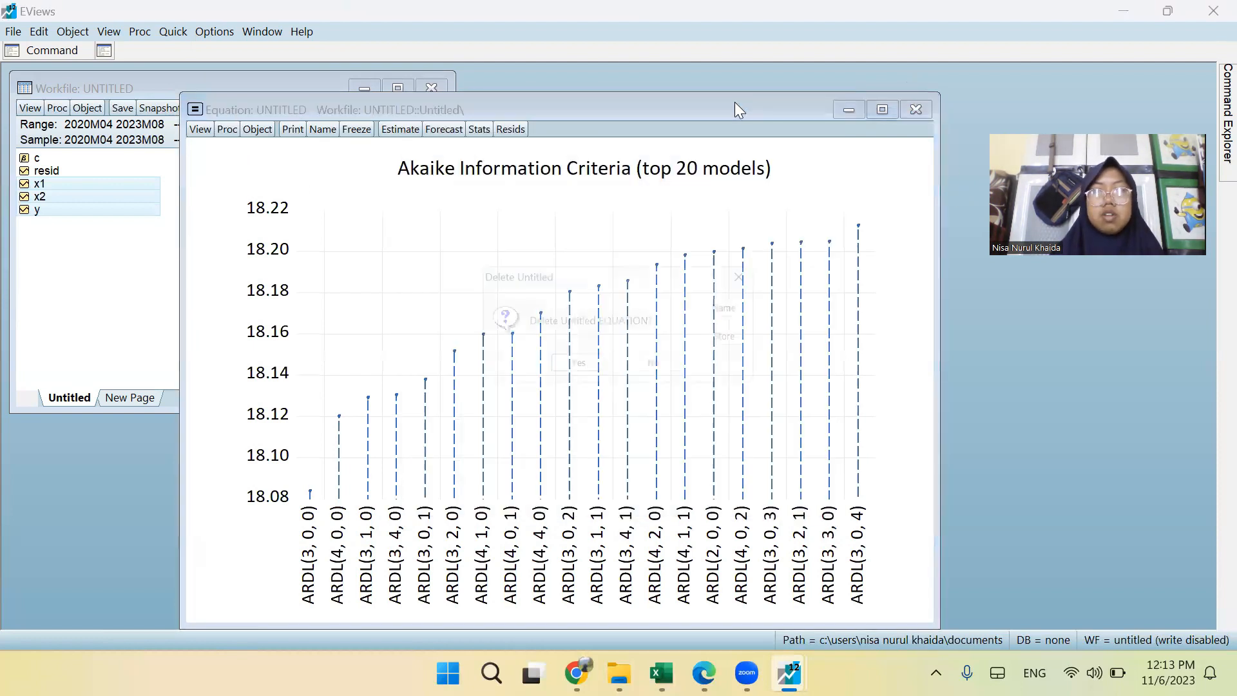
{"action": "left_click", "coordinate": [598, 368]}
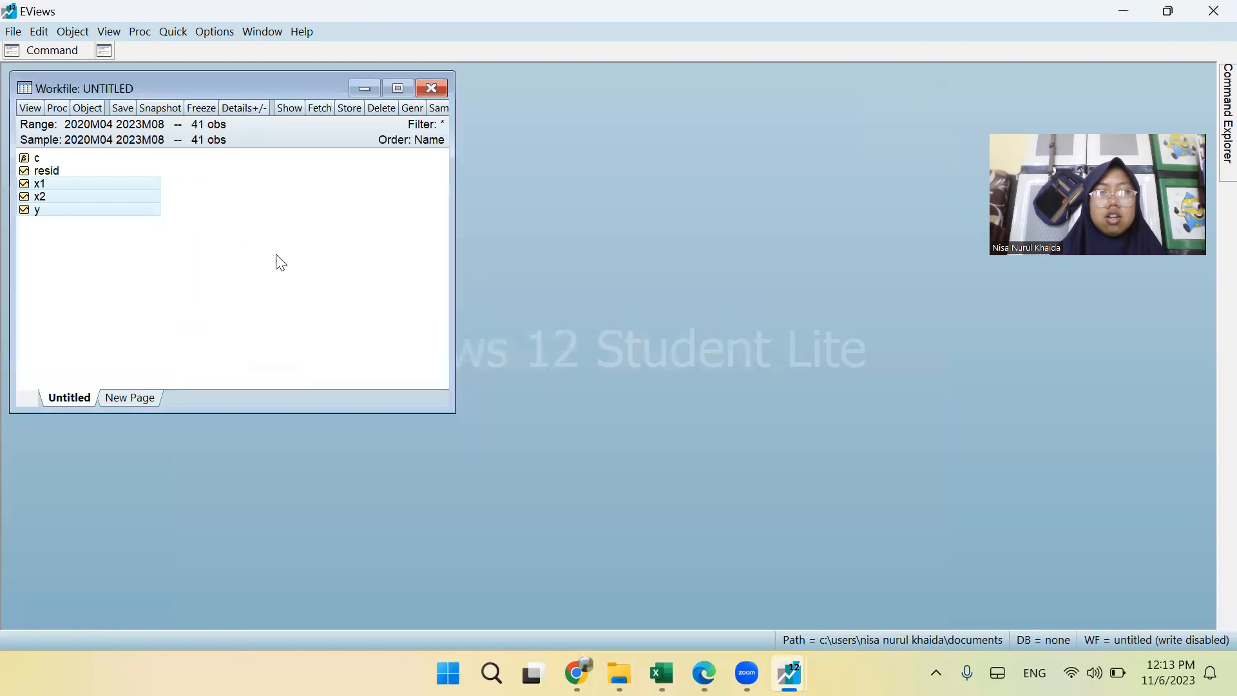
{"action": "left_click", "coordinate": [174, 32]}
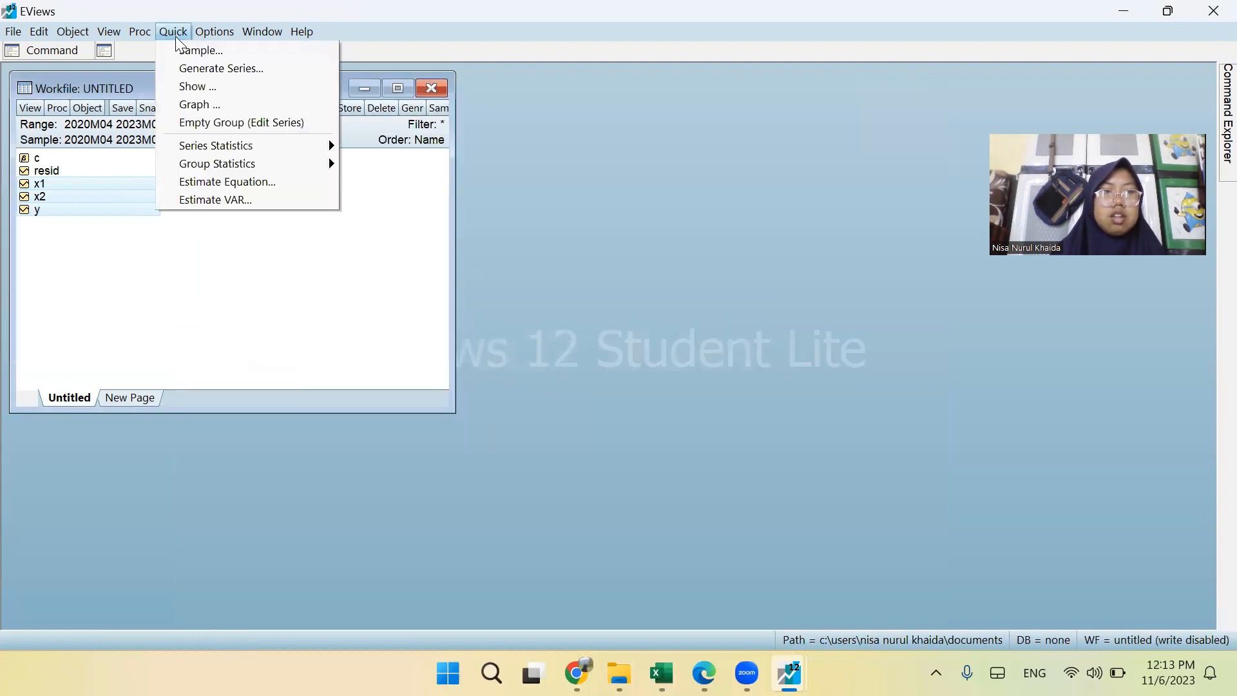
{"action": "mouse_move", "coordinate": [262, 165]}
{"action": "left_click", "coordinate": [98, 194]}
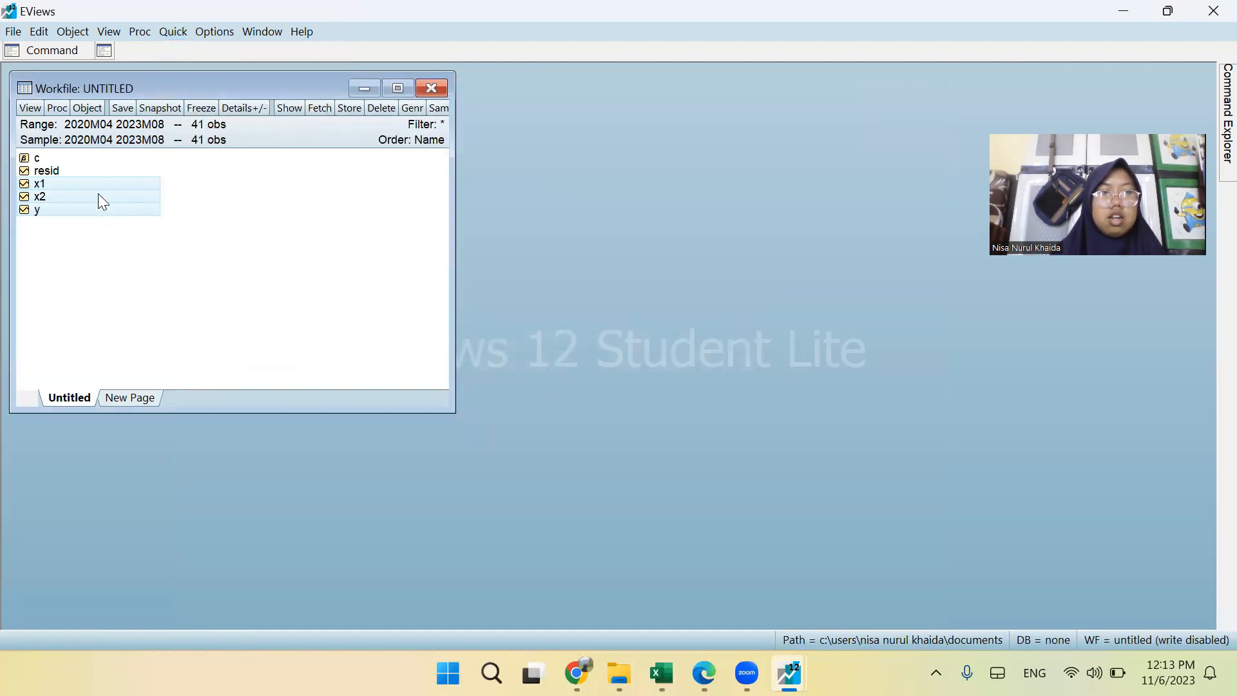
Open the selected series y, x1 and x2 as a new equation and rewrite the dependent variable as d(y).
{"action": "right_click", "coordinate": [118, 192]}
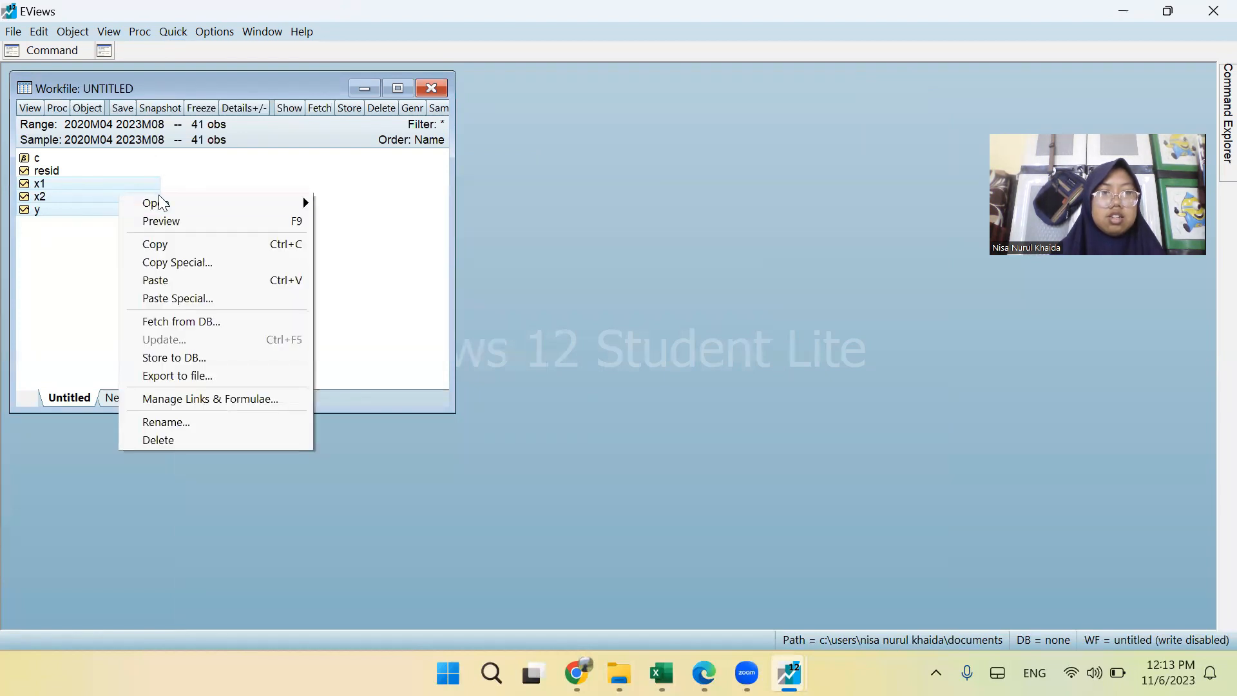
{"action": "mouse_move", "coordinate": [158, 201]}
{"action": "left_click", "coordinate": [363, 220]}
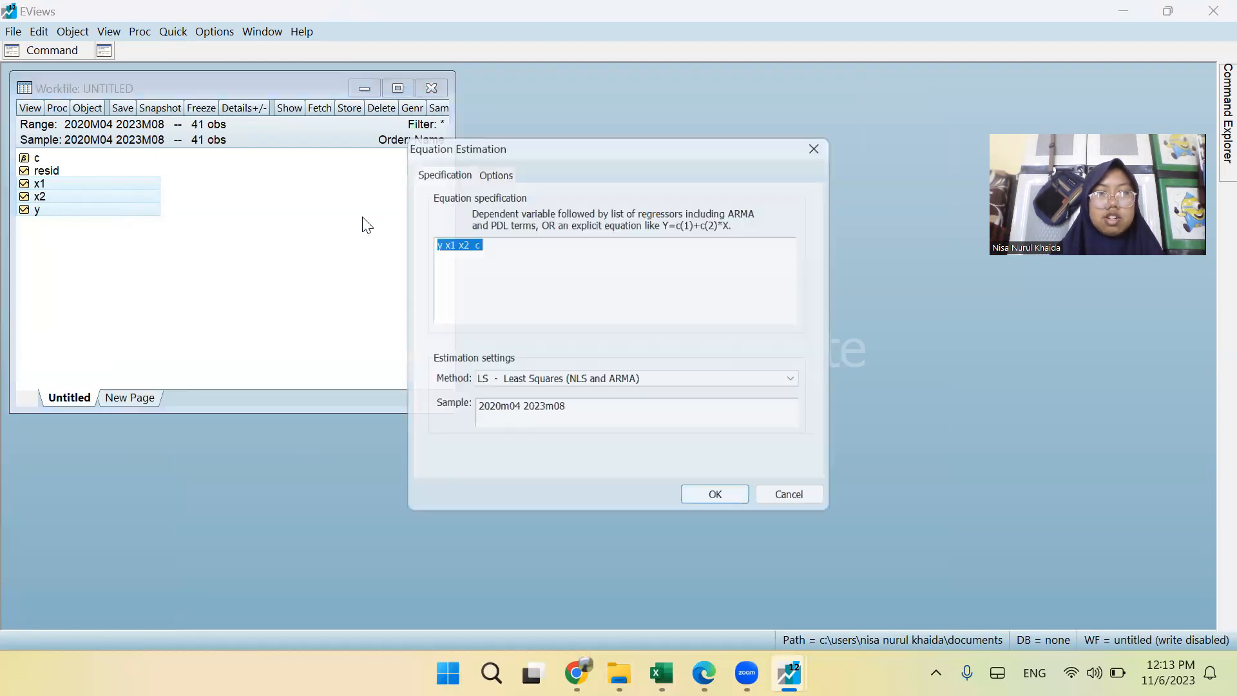
{"action": "left_click", "coordinate": [431, 243]}
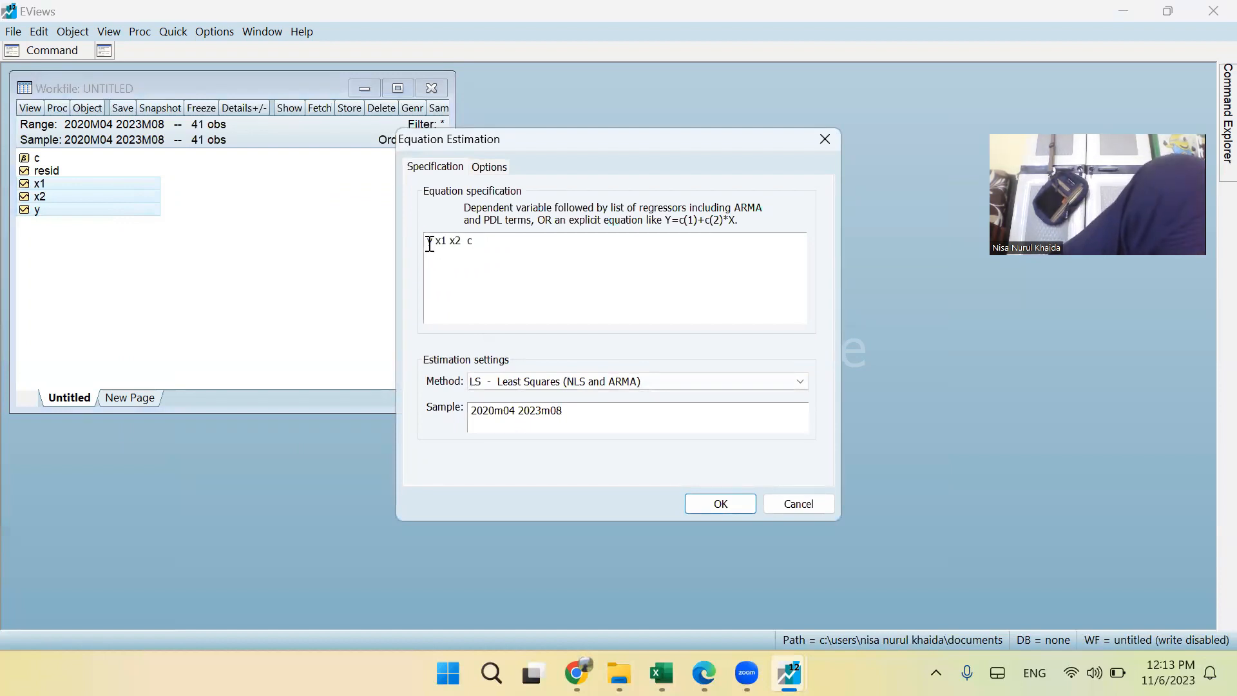
{"action": "key", "text": "ctrl+a"}
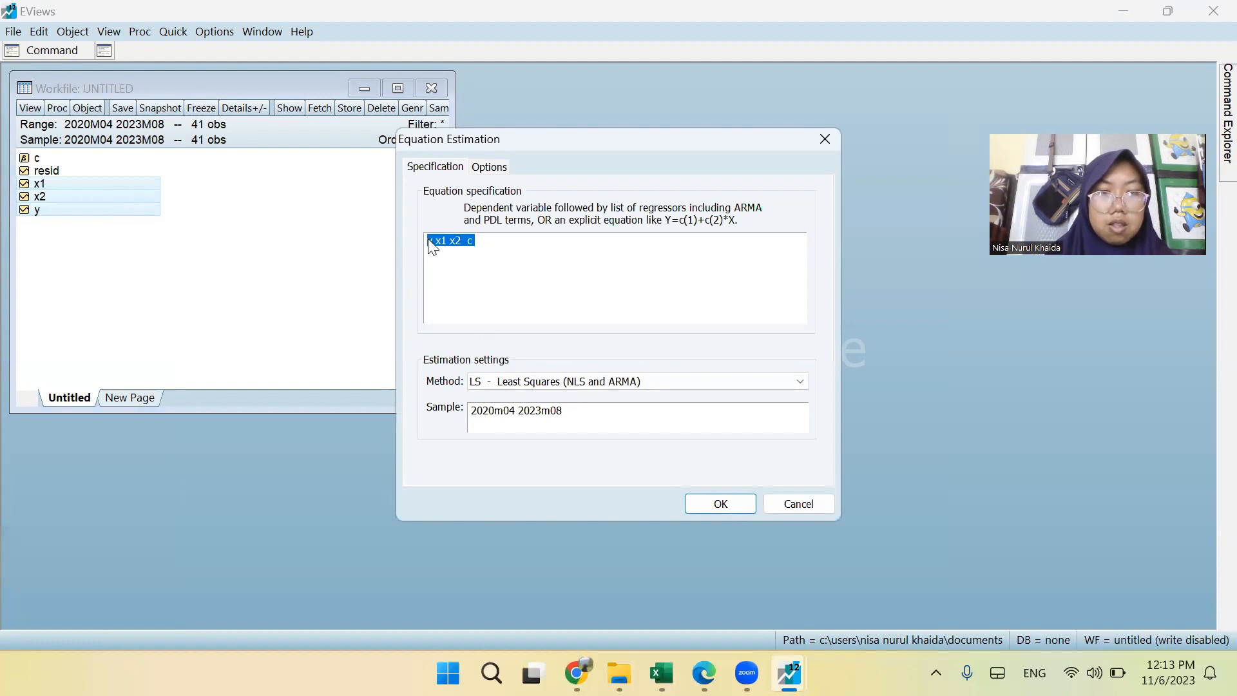
{"action": "left_click", "coordinate": [427, 241]}
{"action": "type", "text": "d(y"}
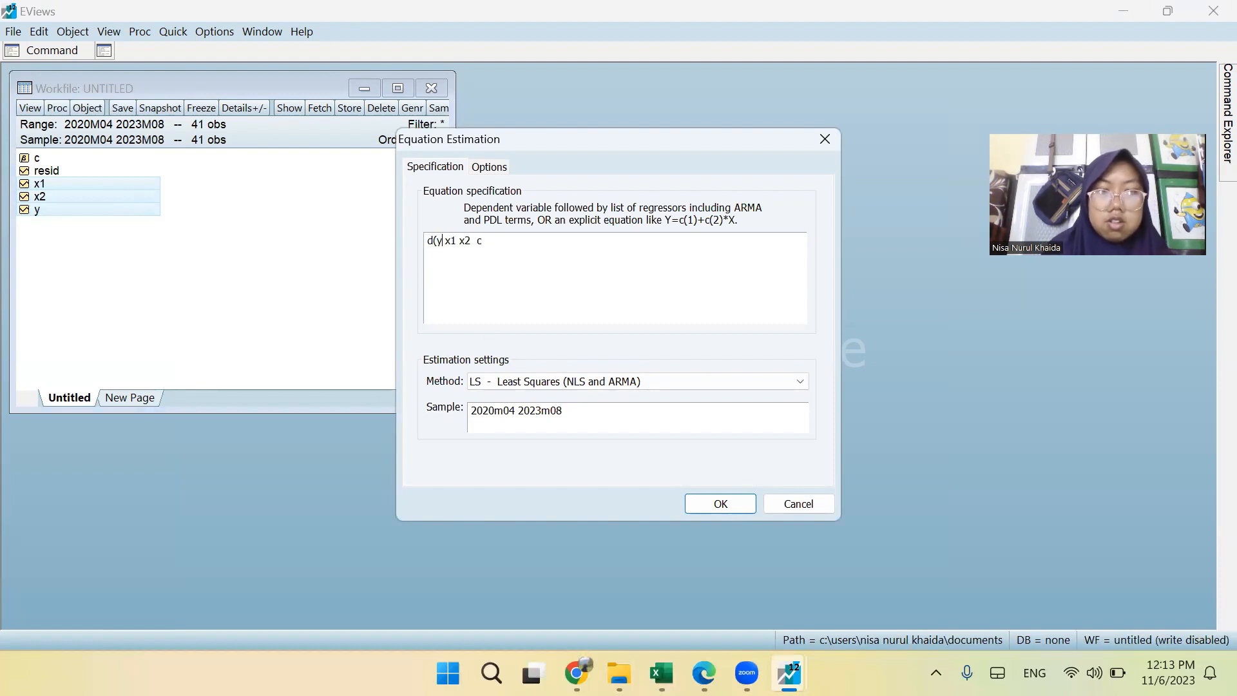
{"action": "type", "text": ") "}
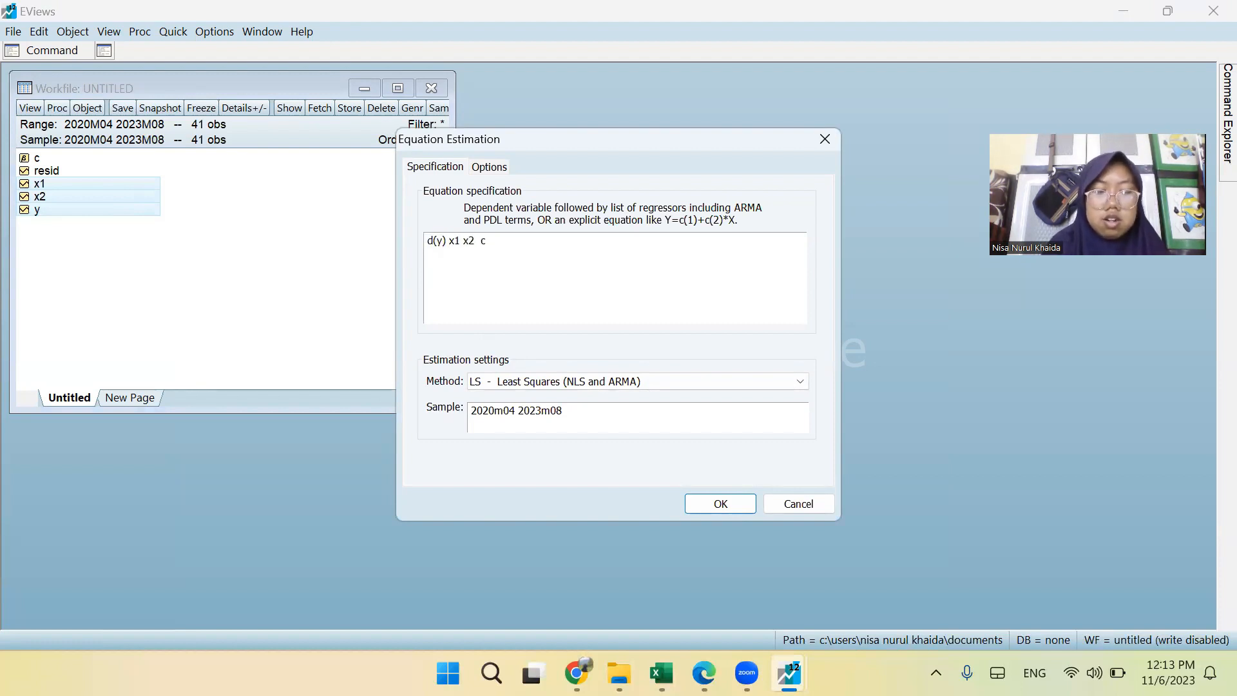
{"action": "type", "text": "d("}
Rewrite the two regressors in the equation specification as d(x1) and d(x2), keeping the constant c.
{"action": "key", "text": "Right"}
{"action": "key", "text": "Right"}
{"action": "type", "text": ")"}
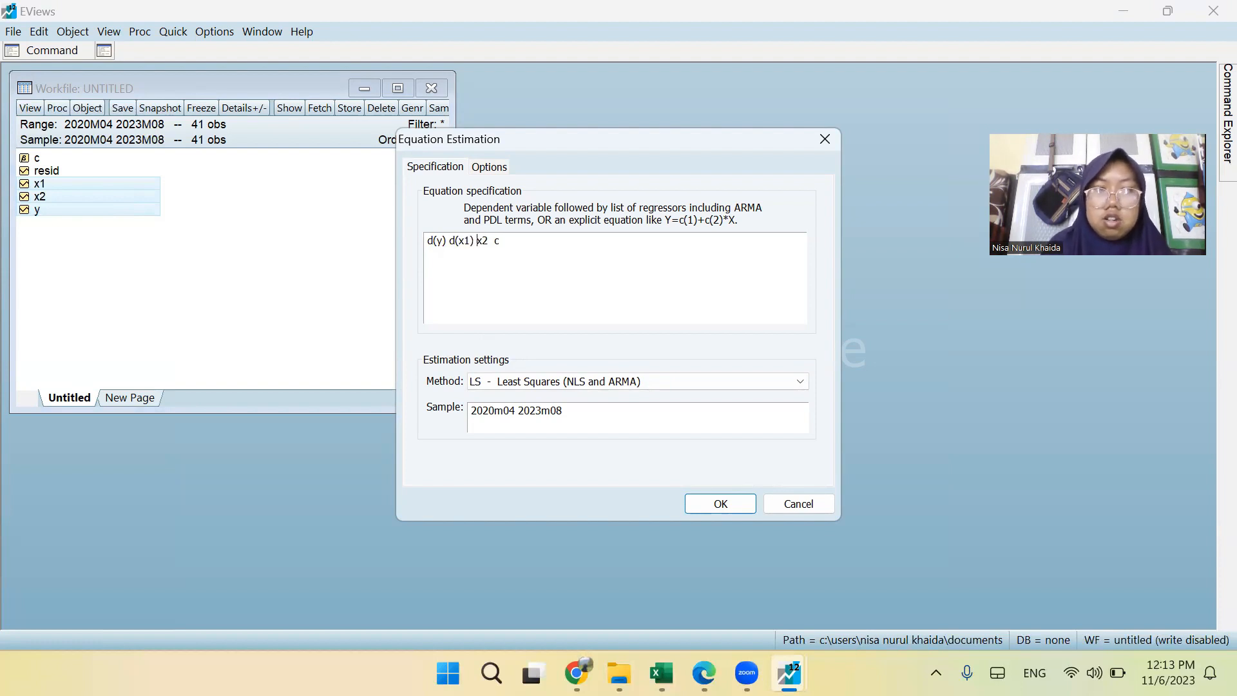
{"action": "key", "text": "Right"}
{"action": "type", "text": "d9"}
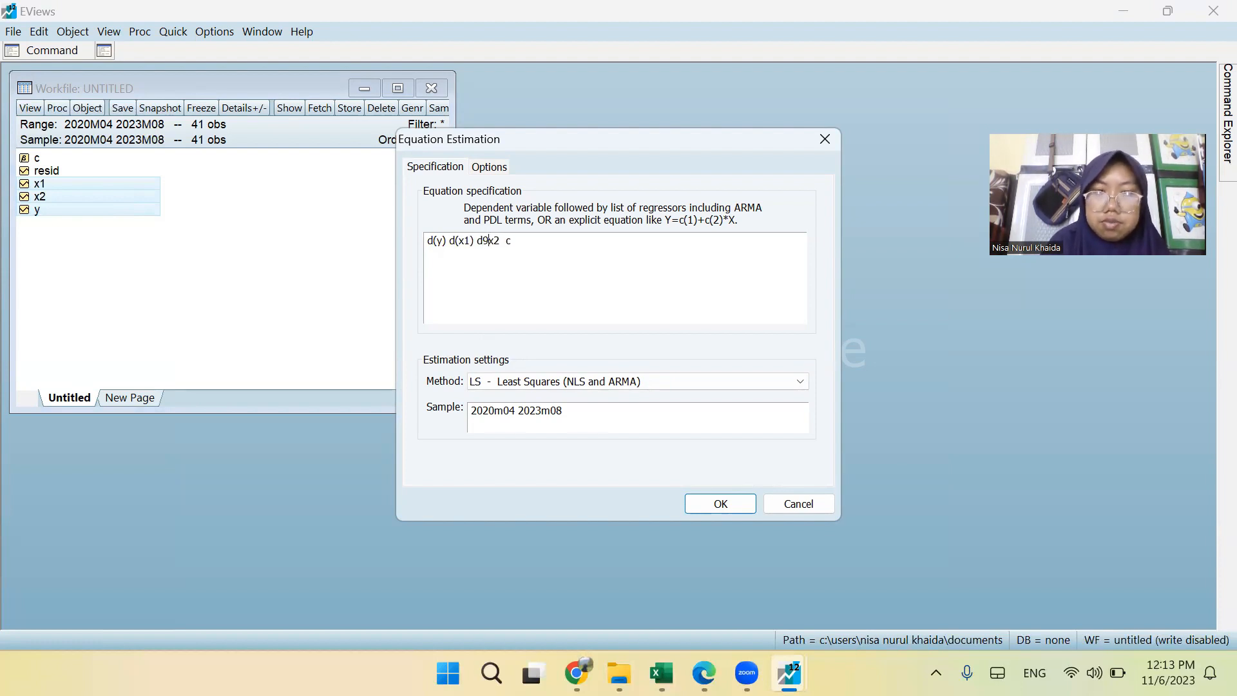
{"action": "key", "text": "BackSpace"}
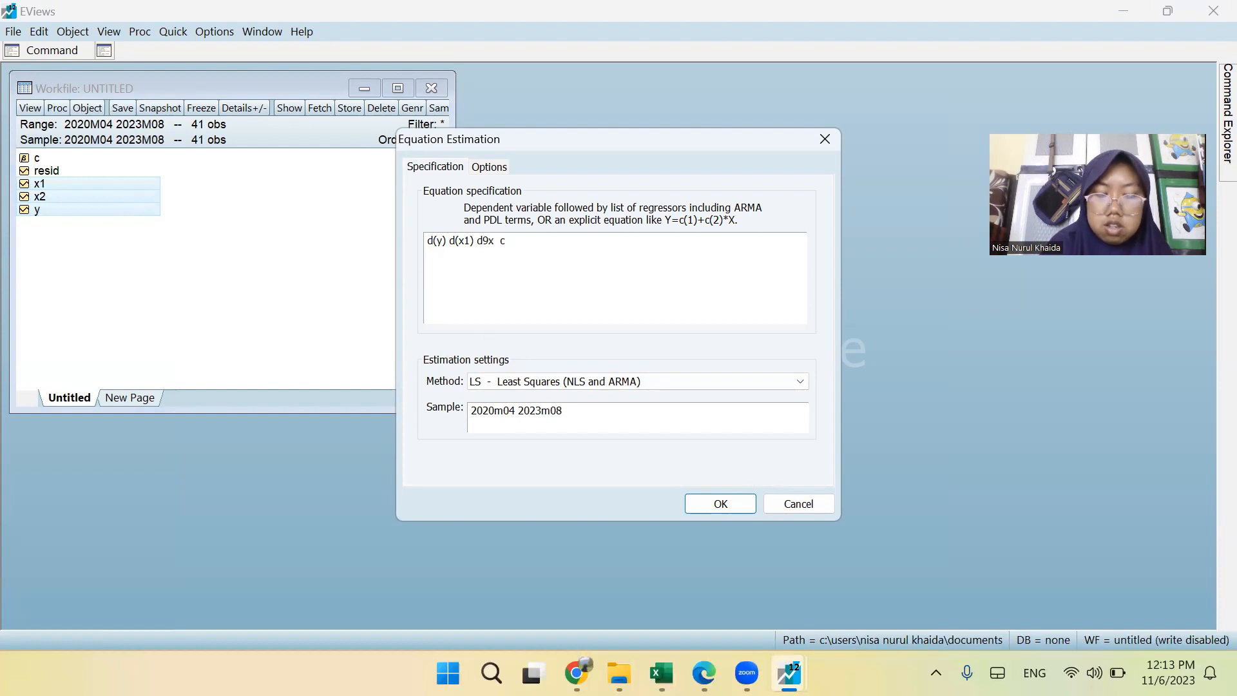
{"action": "type", "text": "2)"}
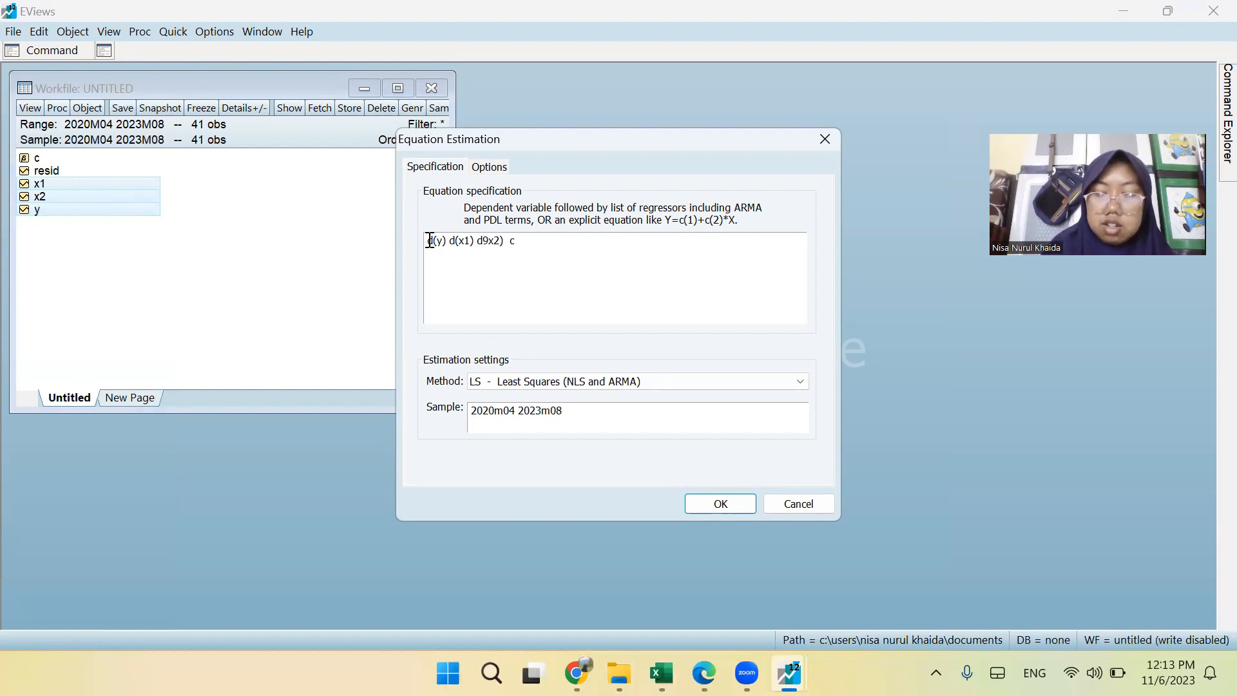
{"action": "key", "text": "Left"}
{"action": "key", "text": "Left"}
{"action": "key", "text": "Left"}
{"action": "key", "text": "BackSpace"}
{"action": "type", "text": "("}
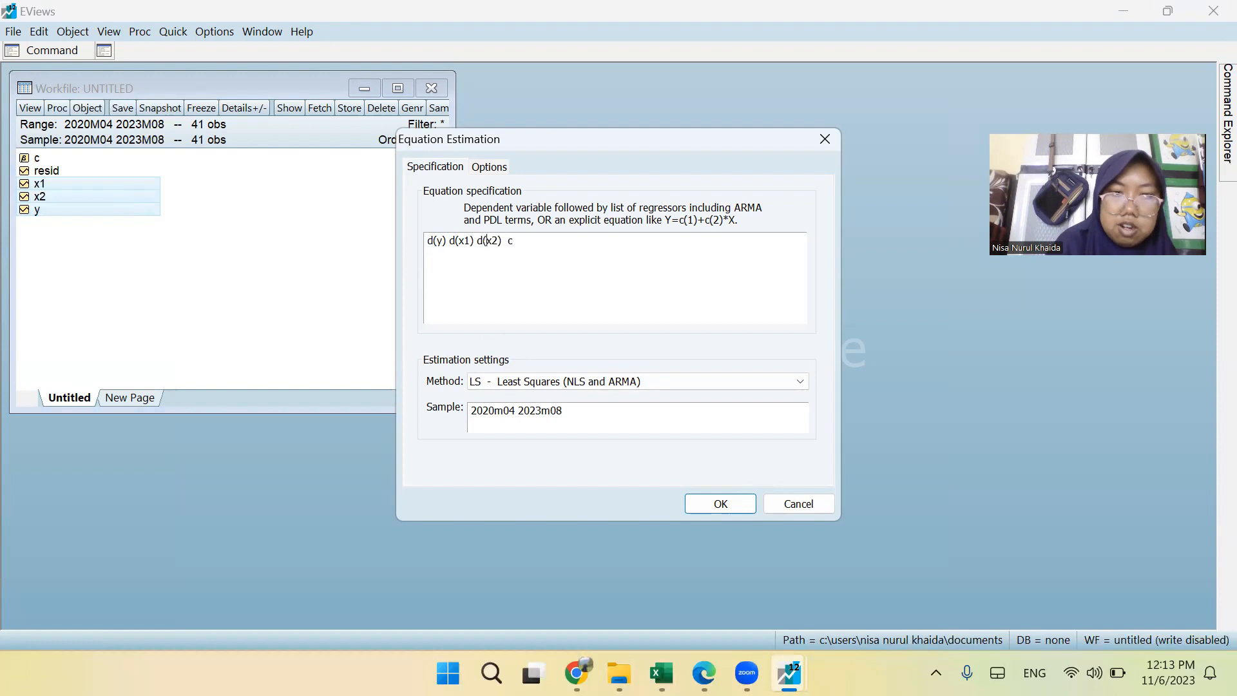
Set the method to ARDL - Auto-regressive Distributed Lag Models and estimate the equation with maximum lags of 4.
{"action": "left_click", "coordinate": [547, 387]}
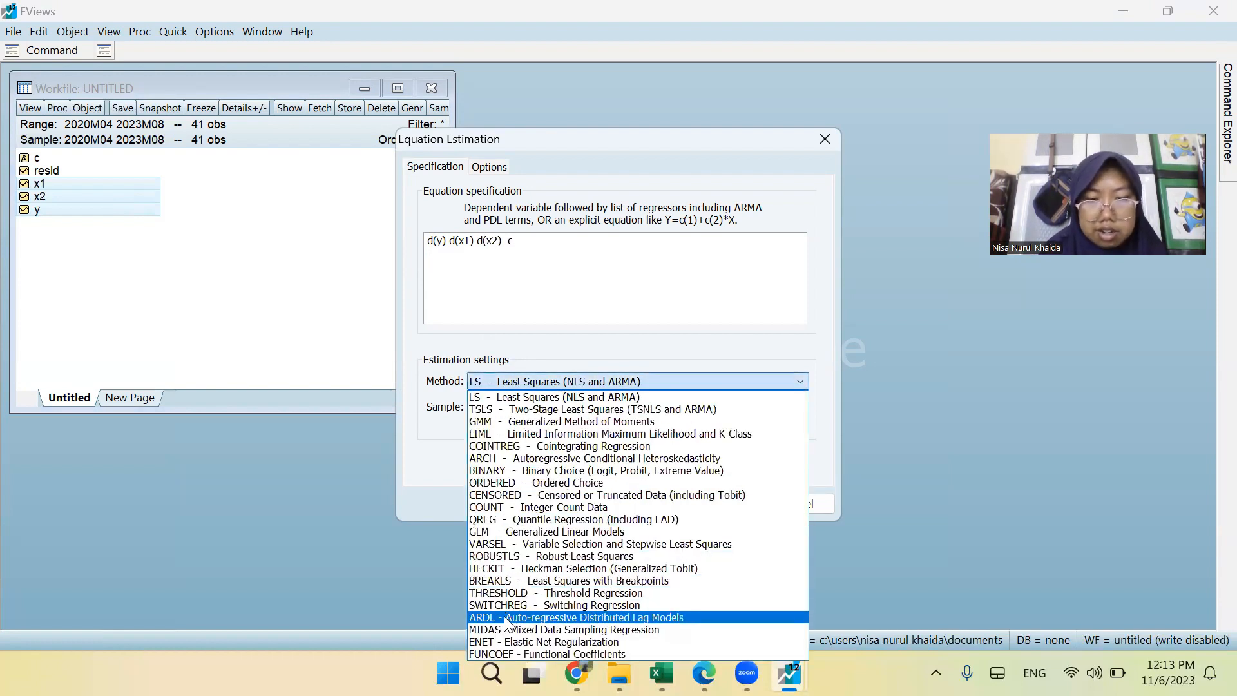
{"action": "left_click", "coordinate": [509, 617]}
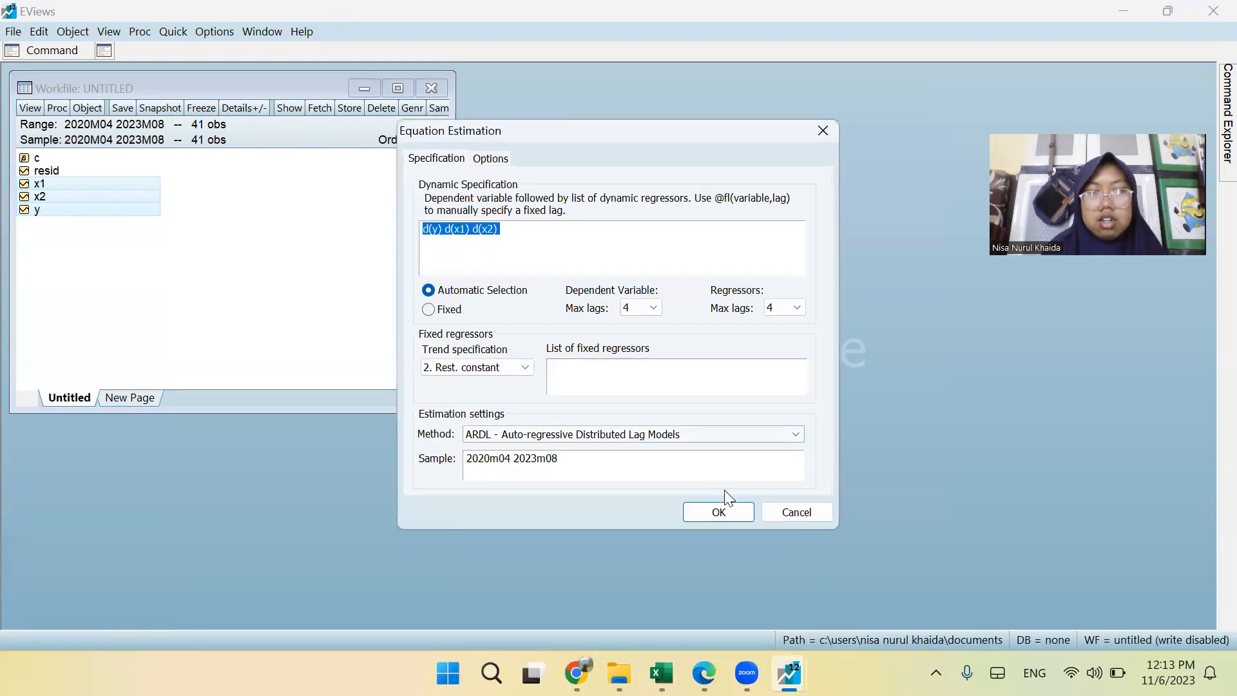
{"action": "left_click", "coordinate": [736, 512]}
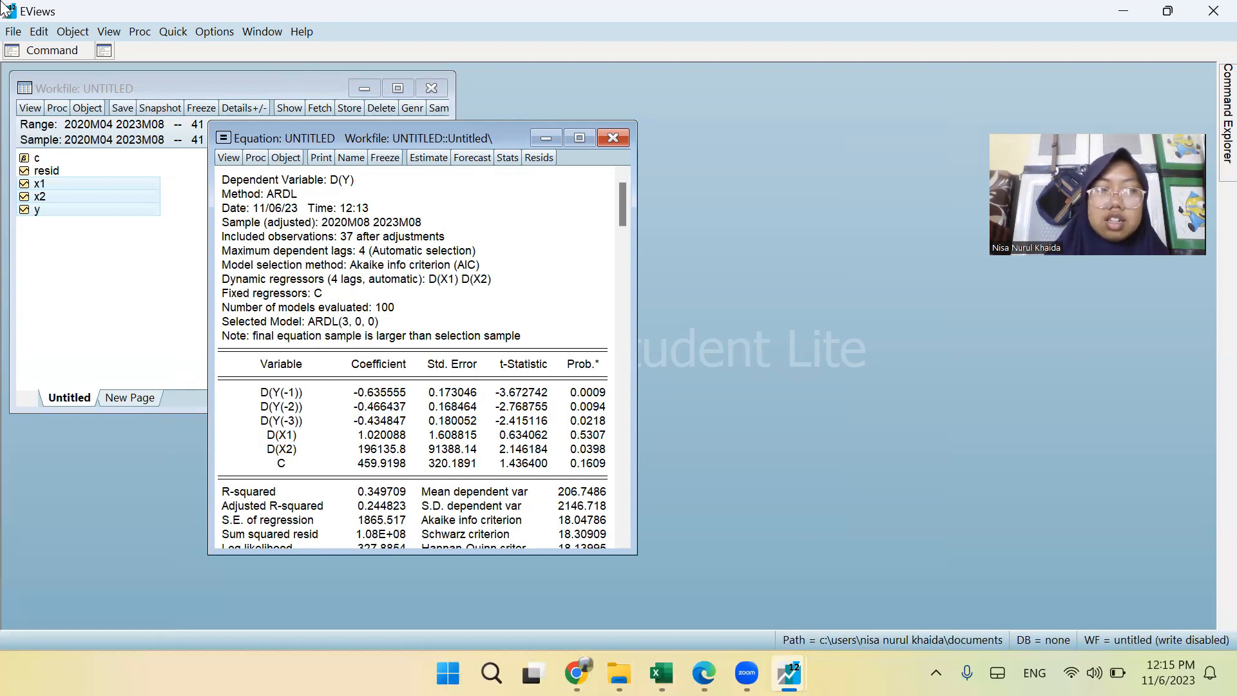
Run the histogram normality test on the residuals of the estimated ARDL equation.
{"action": "left_click", "coordinate": [226, 158]}
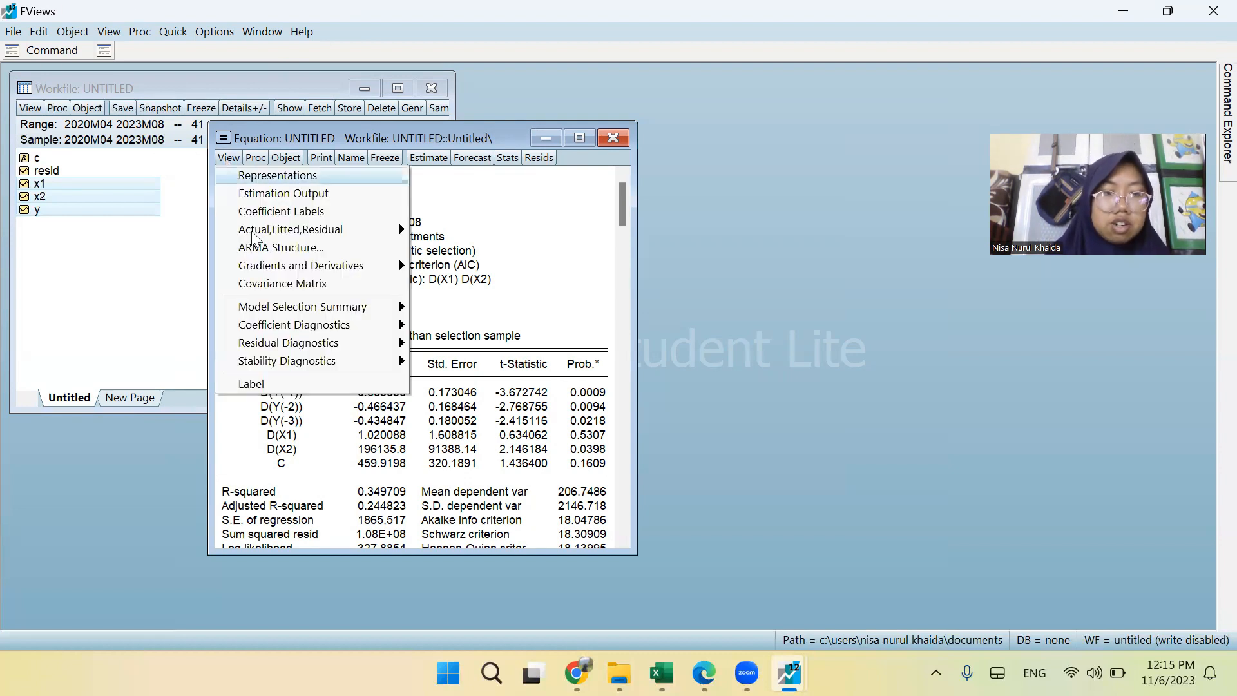
{"action": "mouse_move", "coordinate": [329, 341]}
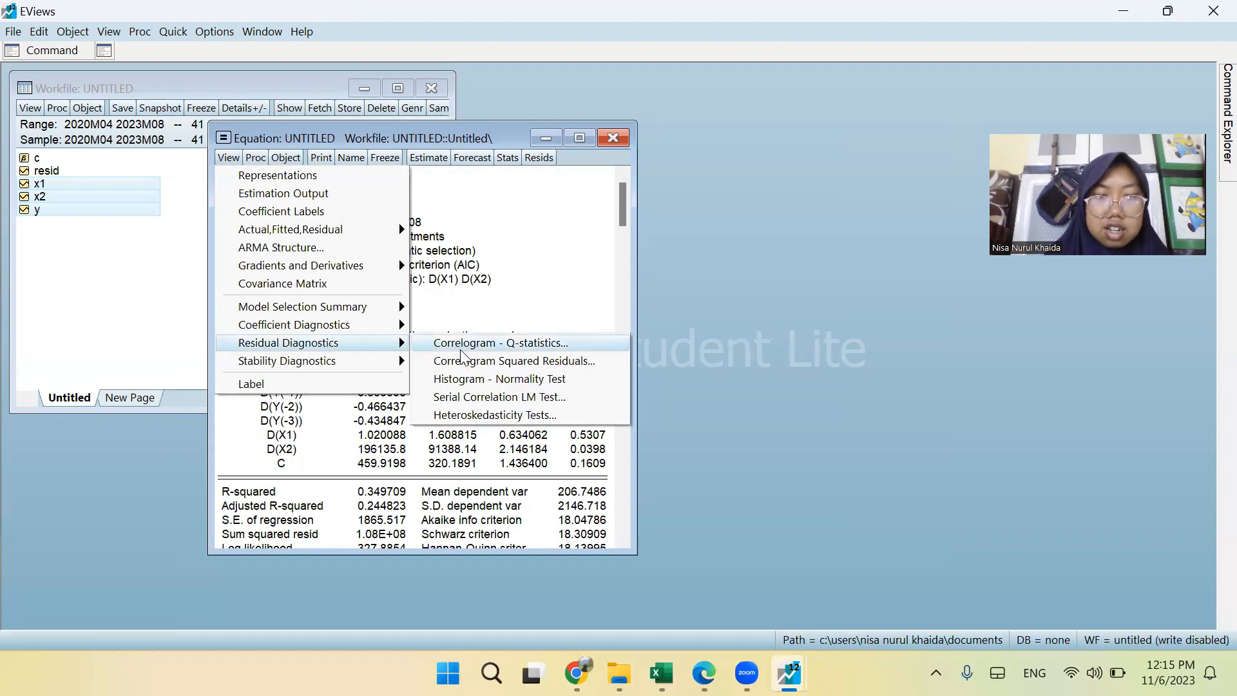
{"action": "left_click", "coordinate": [476, 382]}
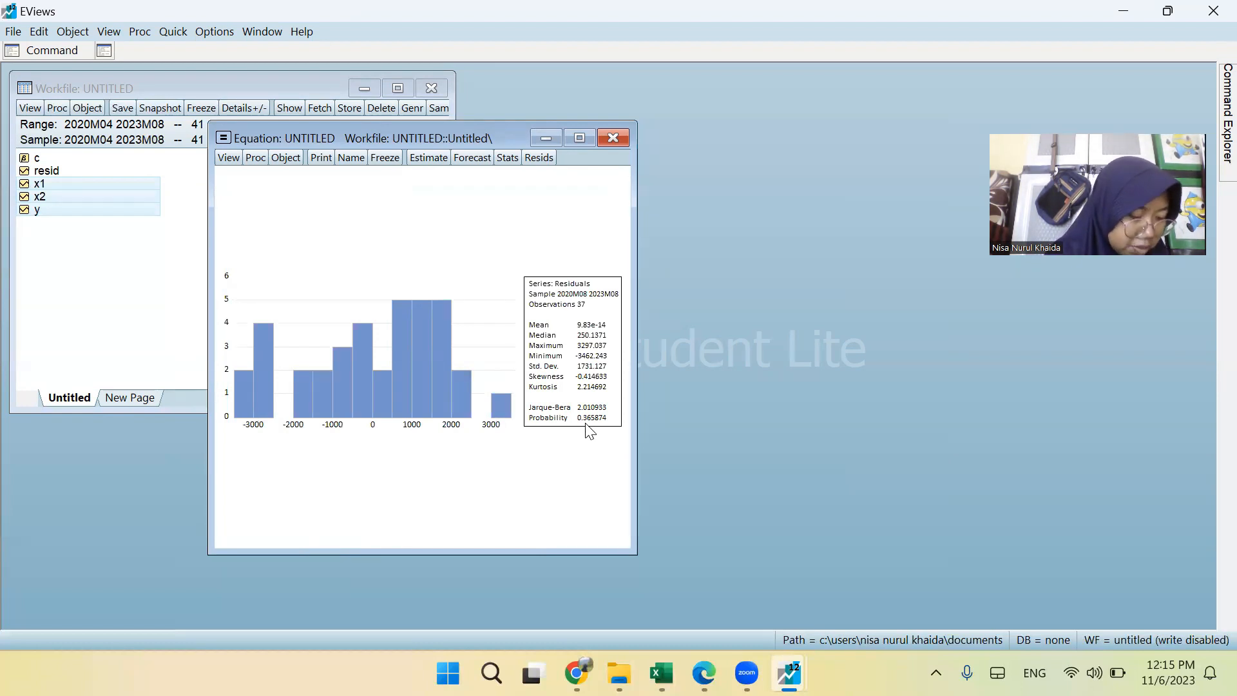
Run the serial correlation LM test on the equation's residuals with 2 lags included.
{"action": "left_click", "coordinate": [238, 157]}
{"action": "mouse_move", "coordinate": [296, 345]}
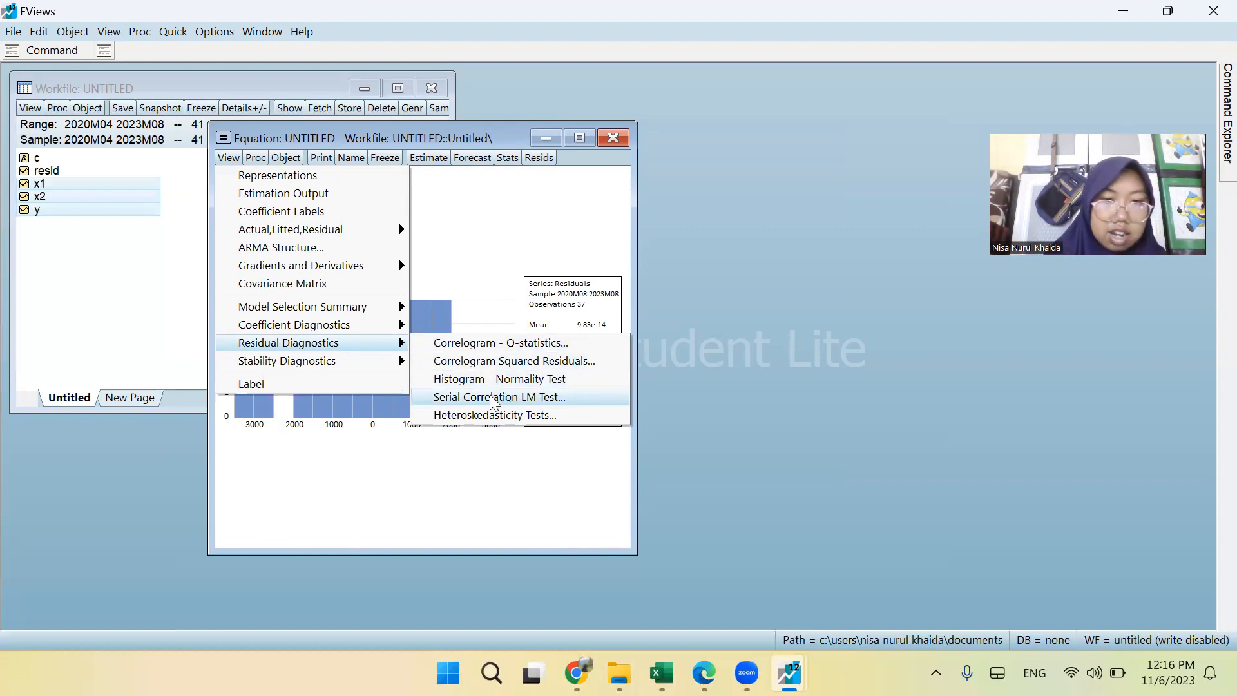
{"action": "left_click", "coordinate": [544, 398]}
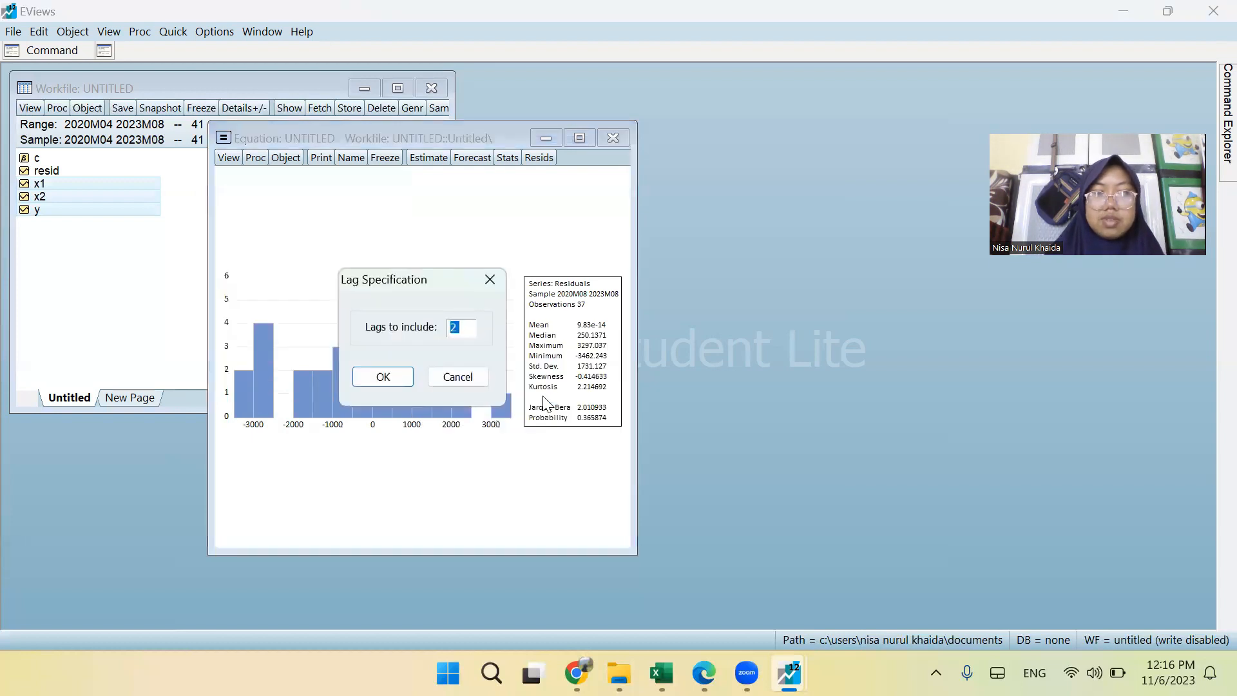
{"action": "left_click", "coordinate": [393, 373]}
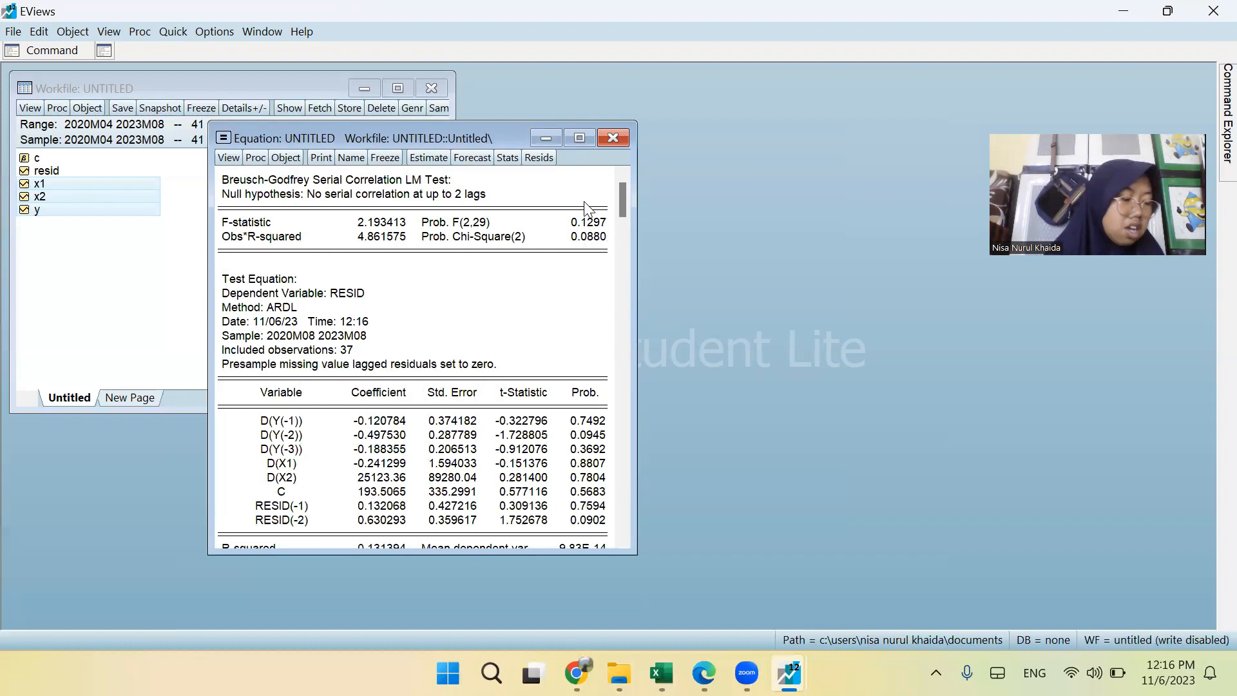
Run the Breusch-Pagan-Godfrey heteroskedasticity test on the residuals with the default regressors and review its full output.
{"action": "left_click", "coordinate": [226, 157]}
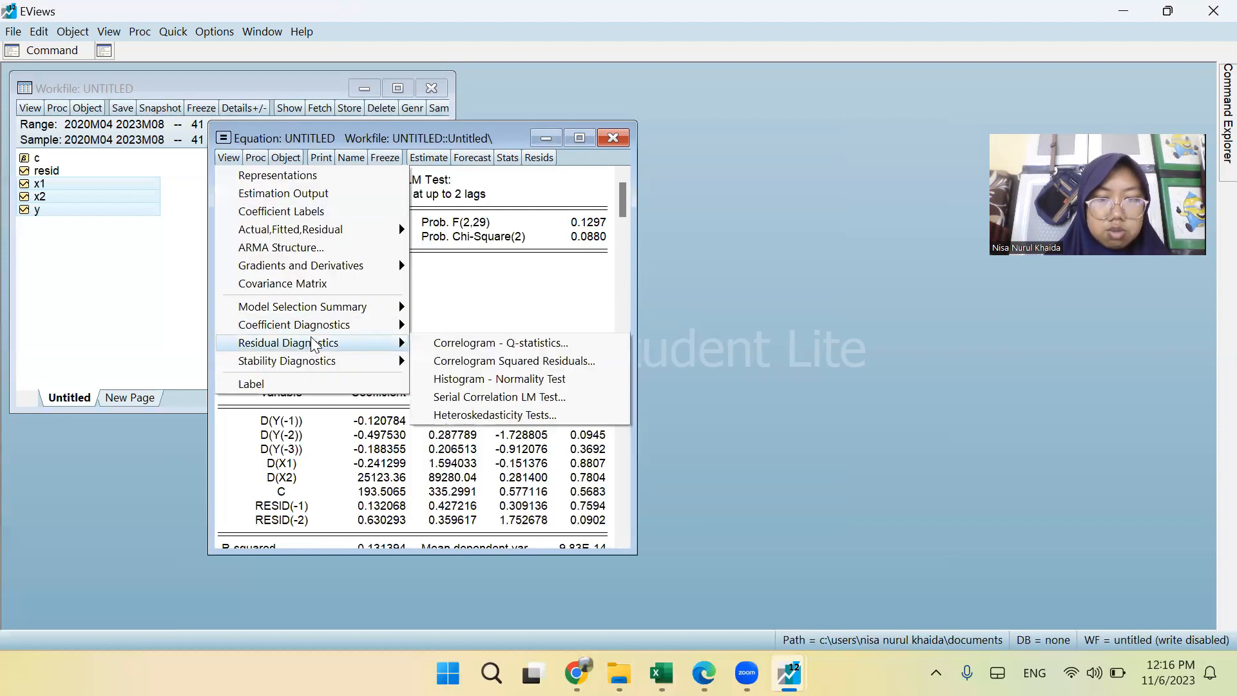
{"action": "left_click", "coordinate": [469, 413]}
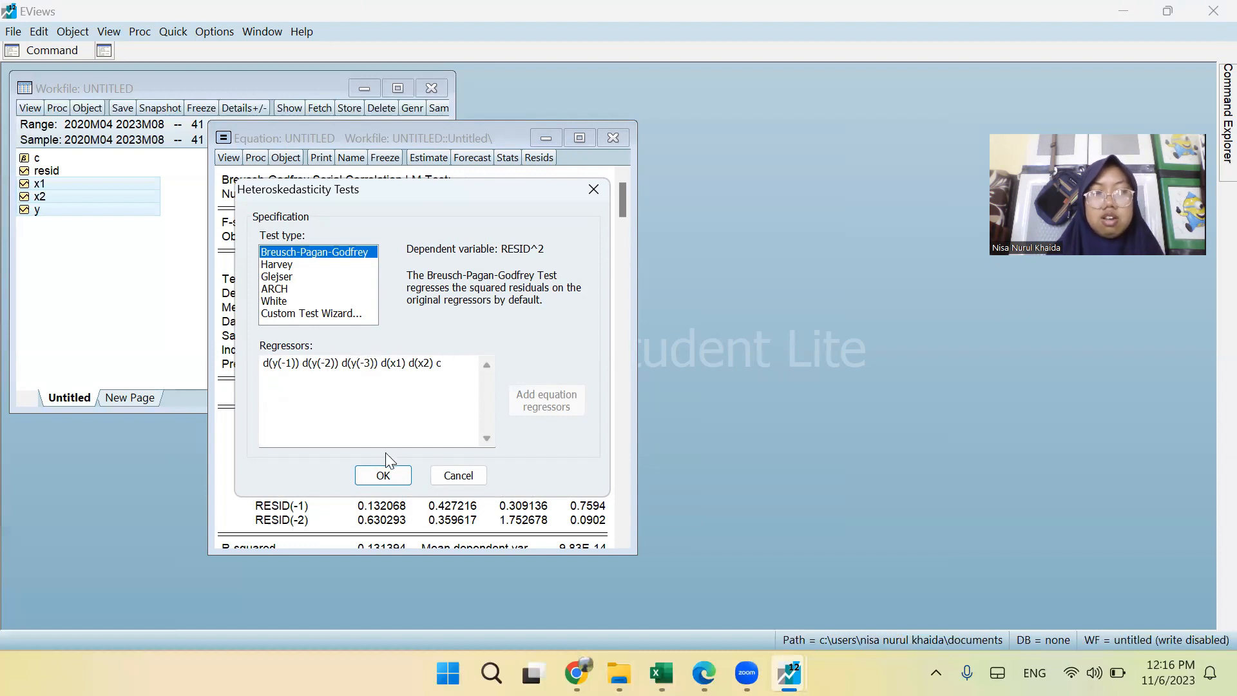
{"action": "left_click", "coordinate": [382, 477]}
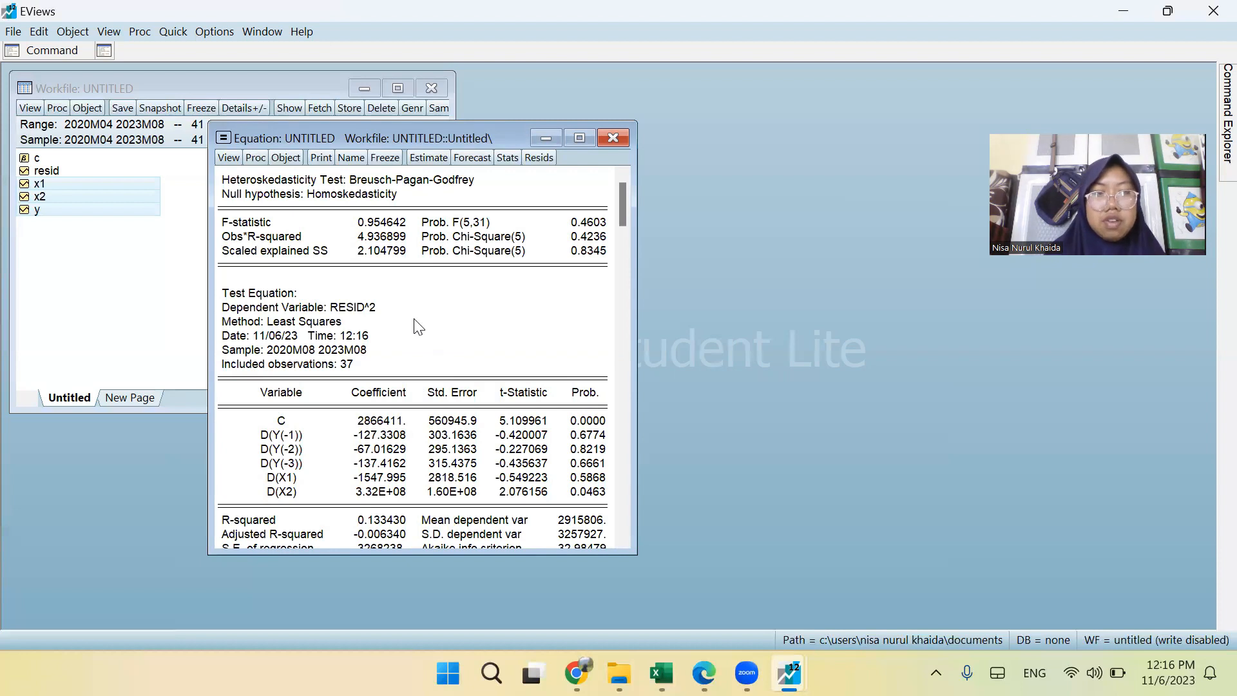
{"action": "left_click_drag", "start_coordinate": [375, 372], "coordinate": [438, 203]}
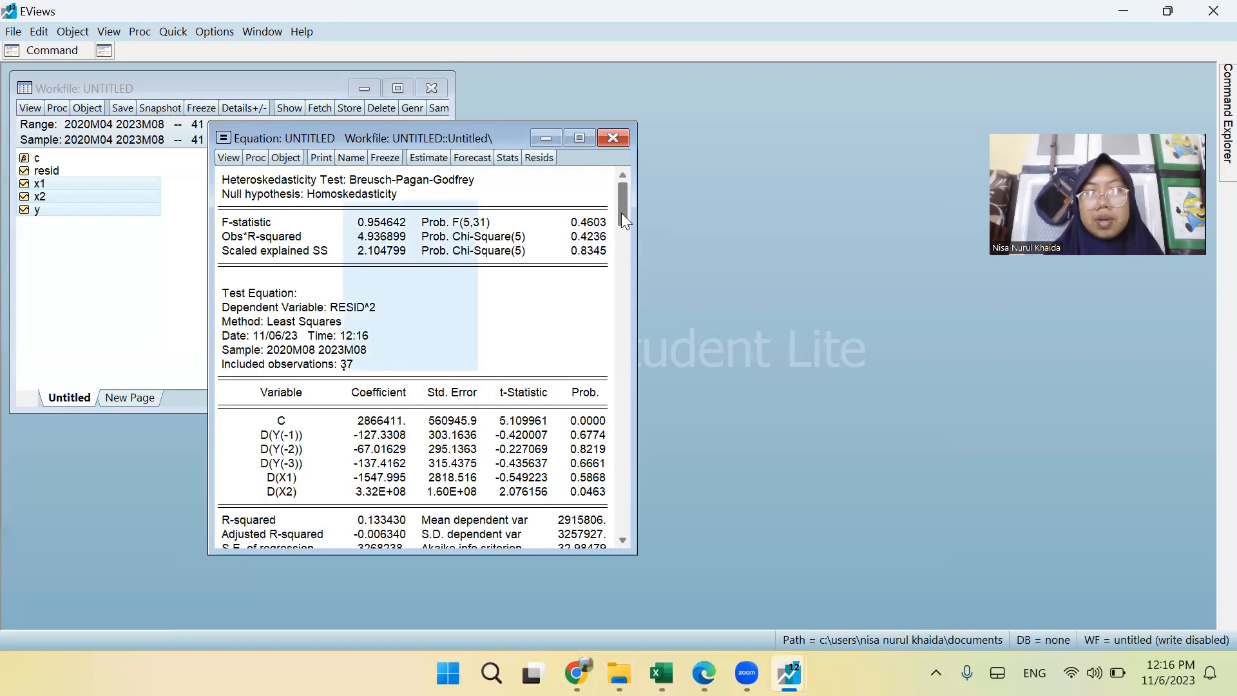
{"action": "left_click_drag", "start_coordinate": [623, 219], "coordinate": [608, 383]}
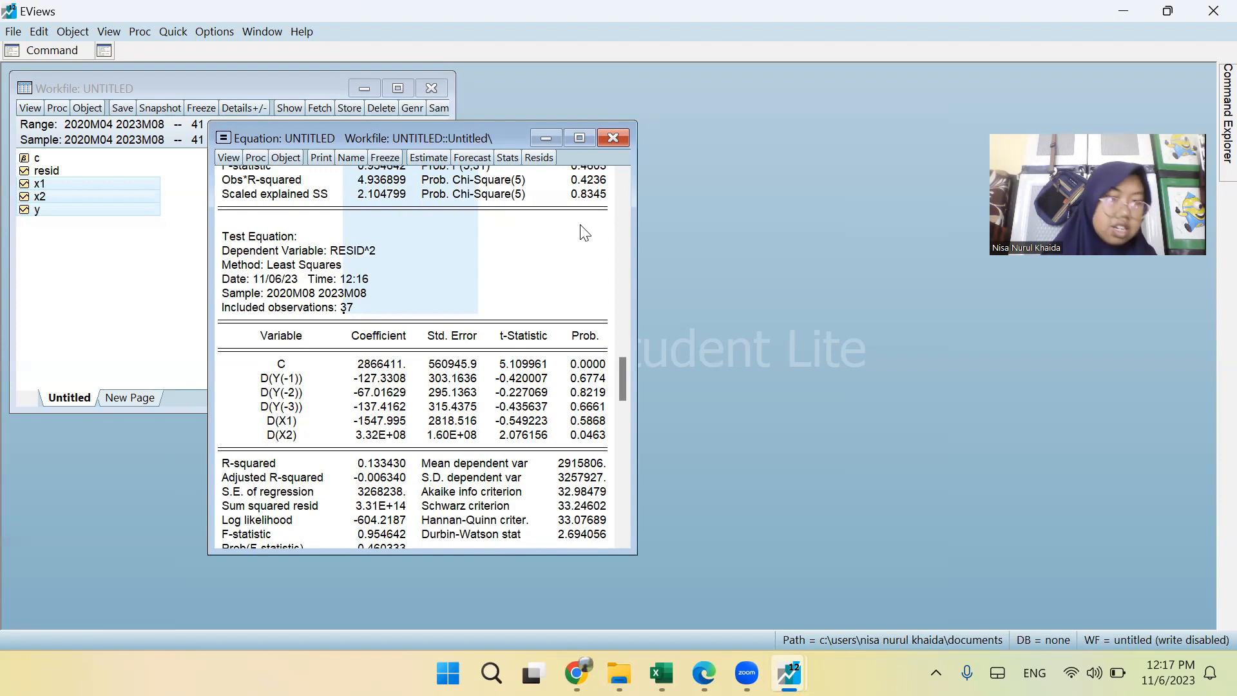
{"action": "left_click", "coordinate": [381, 451]}
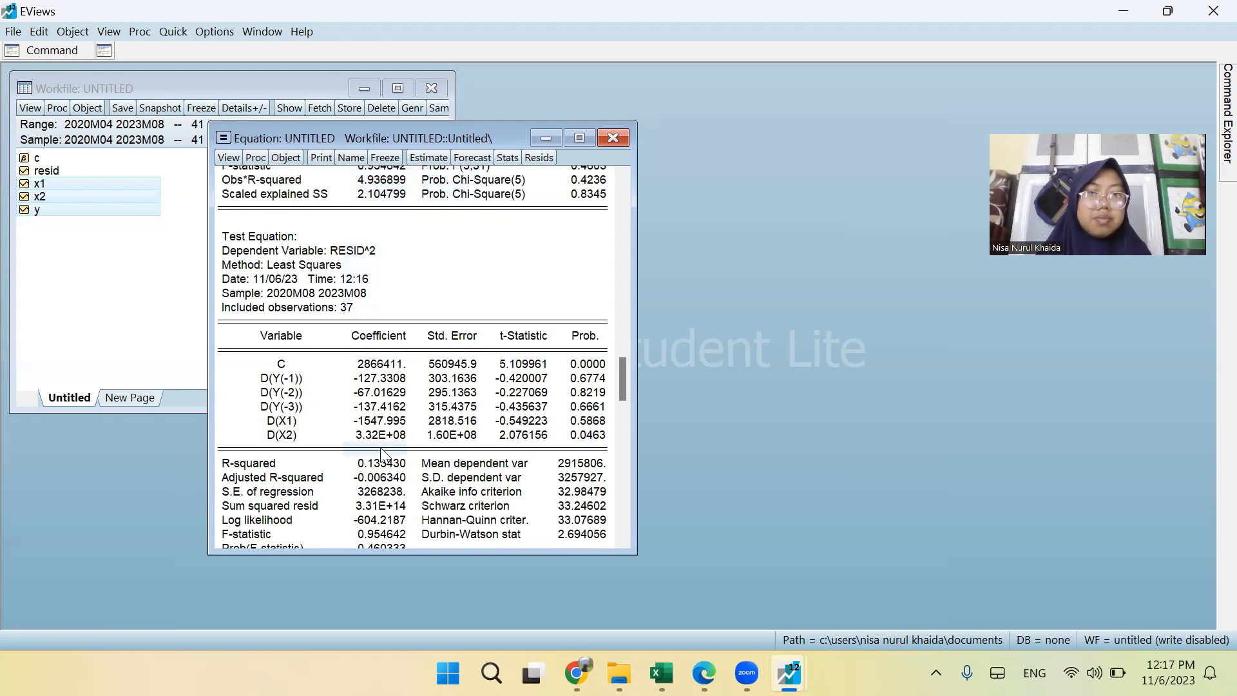
{"action": "scroll", "coordinate": [363, 356], "scroll_direction": "down", "scroll_amount": 1}
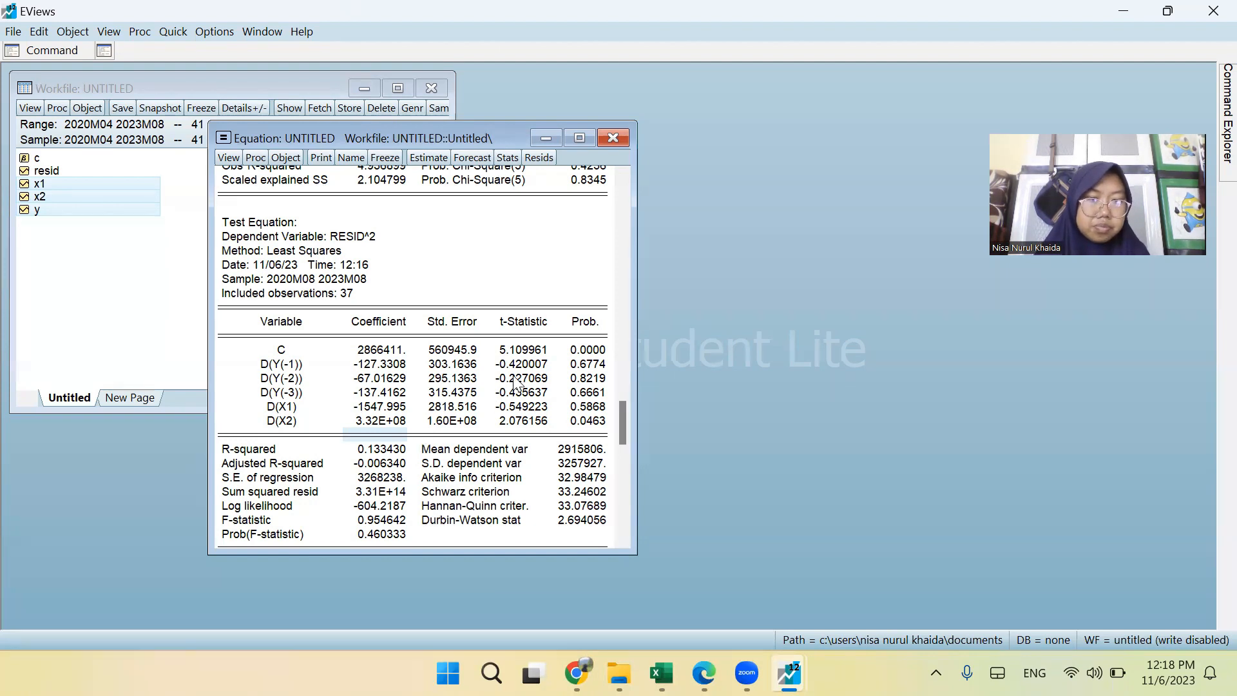
{"action": "scroll", "coordinate": [518, 383], "scroll_direction": "up", "scroll_amount": 3}
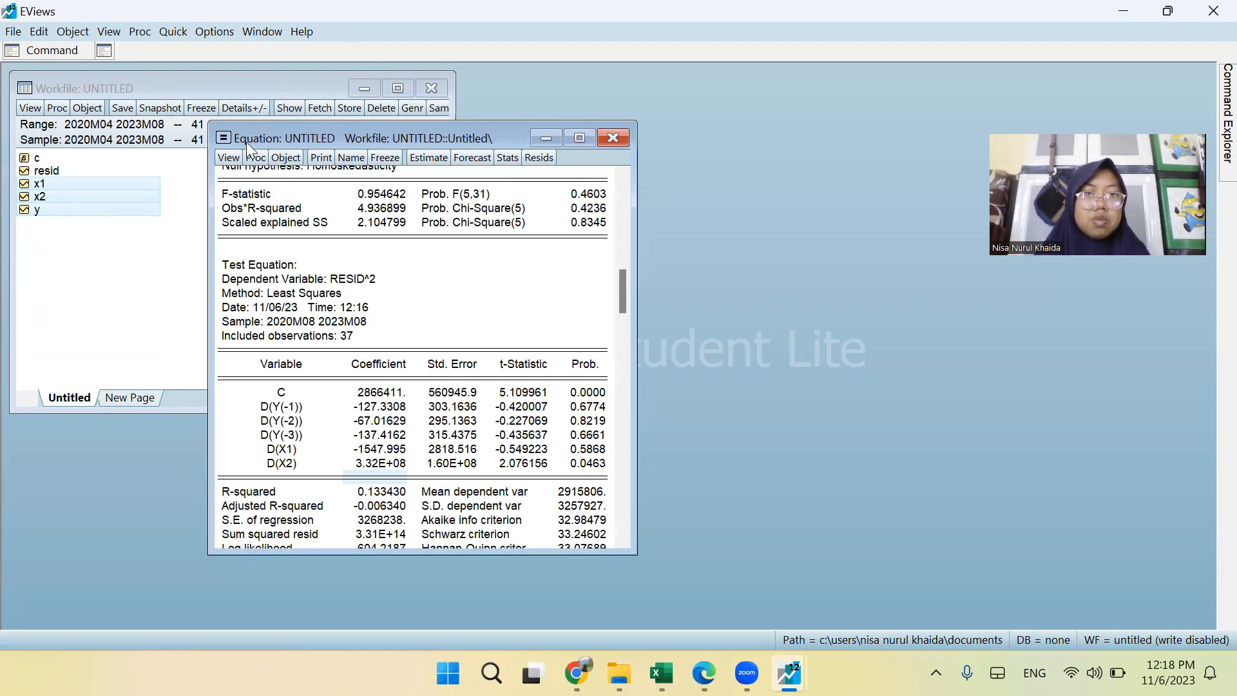
Delete the untitled ARDL equation without naming or storing it, and open the series y, x1 and x2 together as a new equation.
{"action": "left_click", "coordinate": [610, 137]}
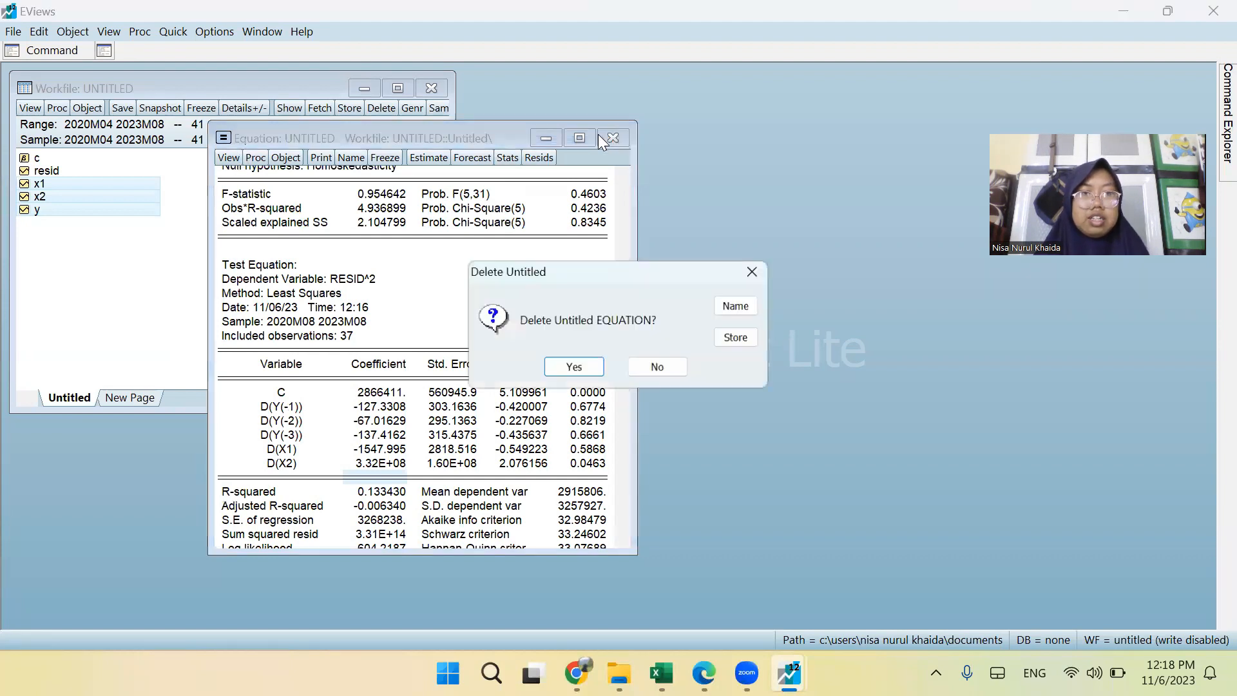
{"action": "left_click", "coordinate": [572, 368]}
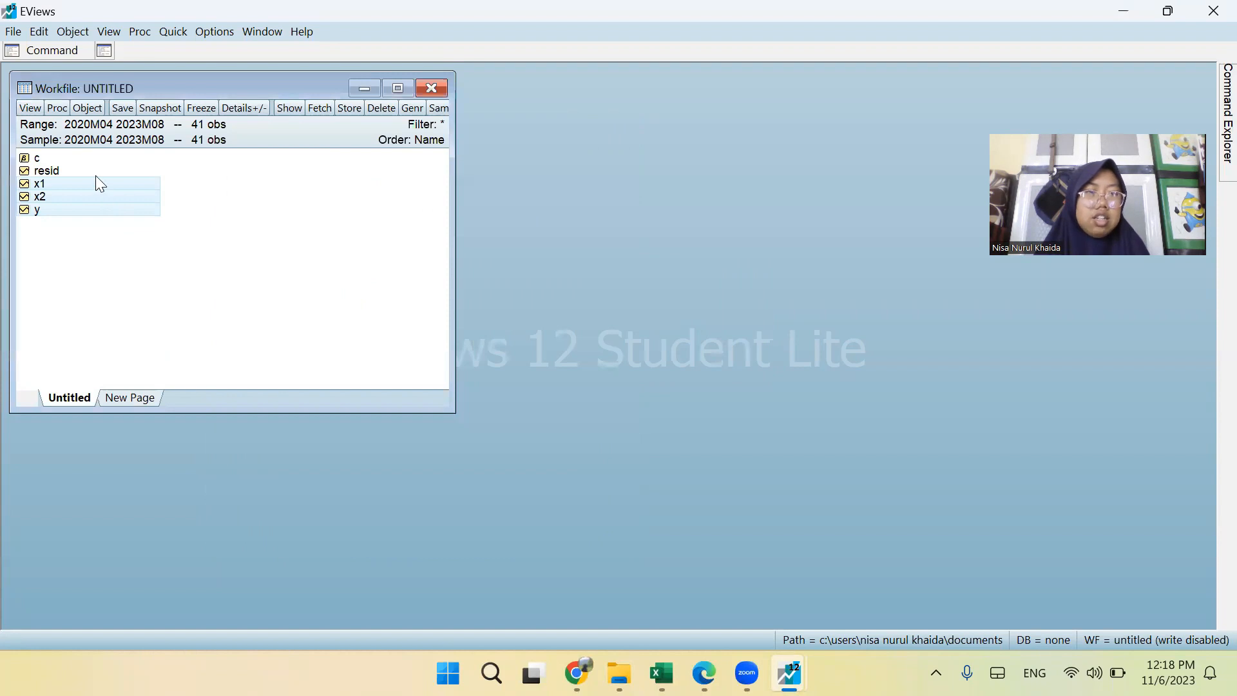
{"action": "right_click", "coordinate": [96, 176]}
{"action": "left_click", "coordinate": [47, 205]}
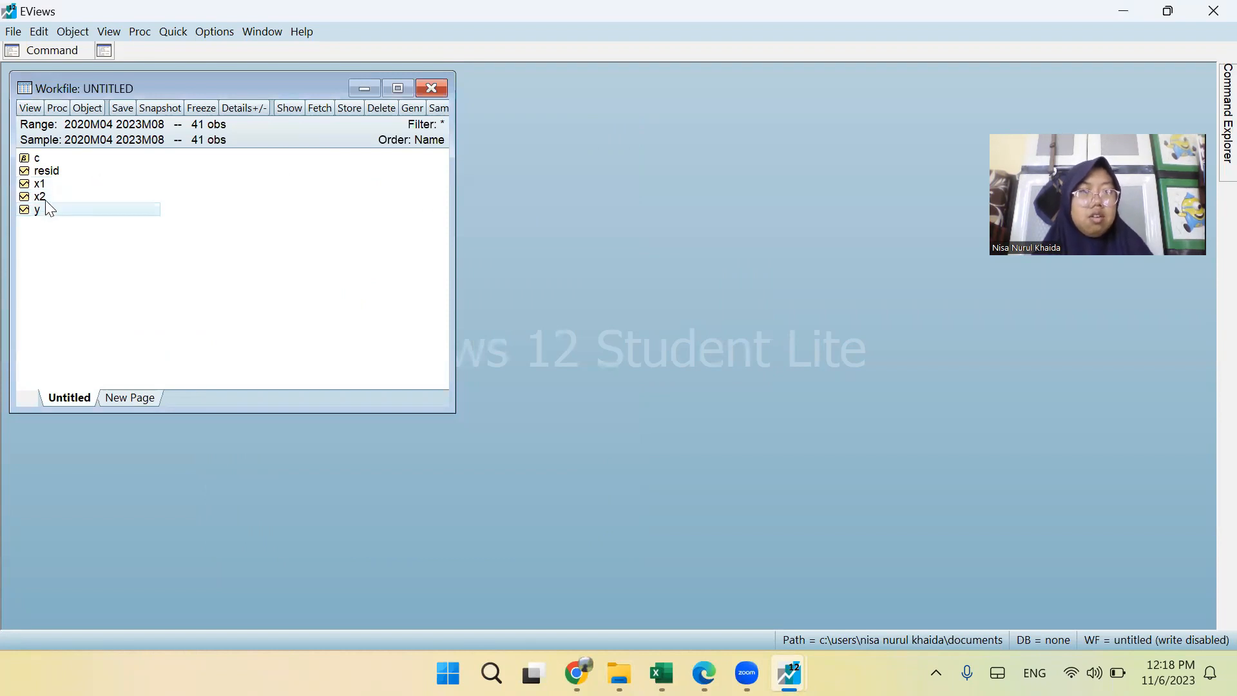
{"action": "left_click", "coordinate": [38, 207]}
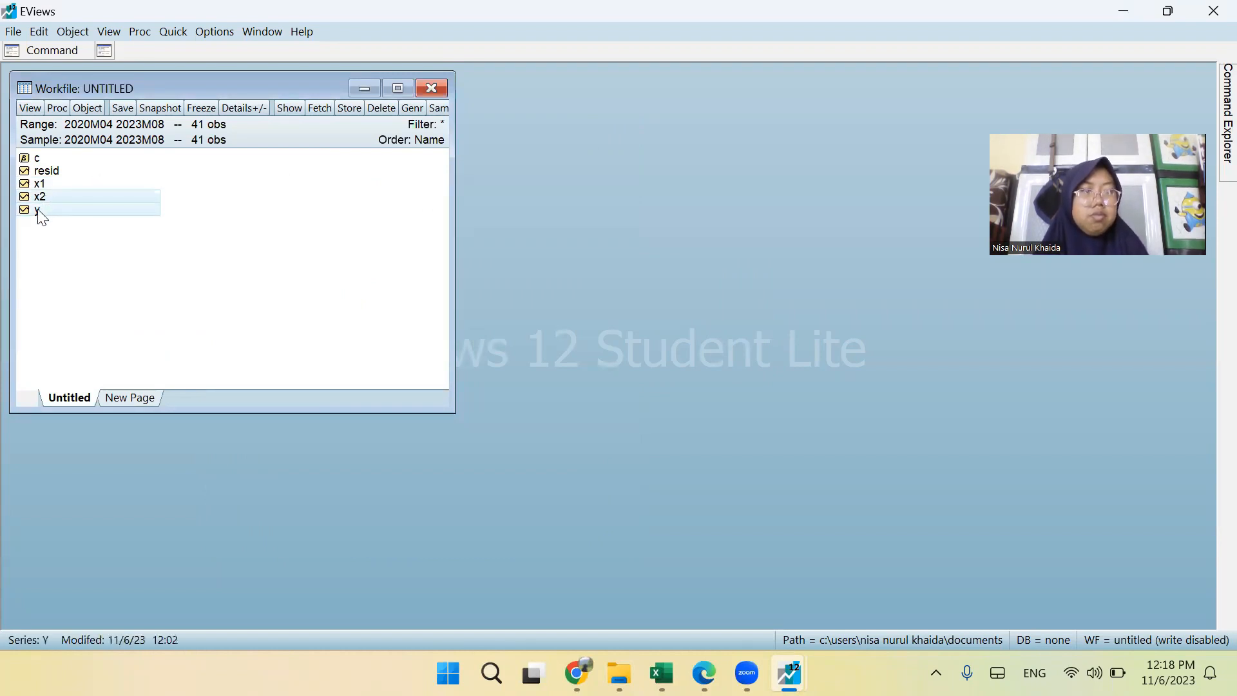
{"action": "left_click", "coordinate": [39, 194], "text": "ctrl"}
{"action": "left_click", "coordinate": [40, 188], "text": "ctrl"}
{"action": "right_click", "coordinate": [40, 188]}
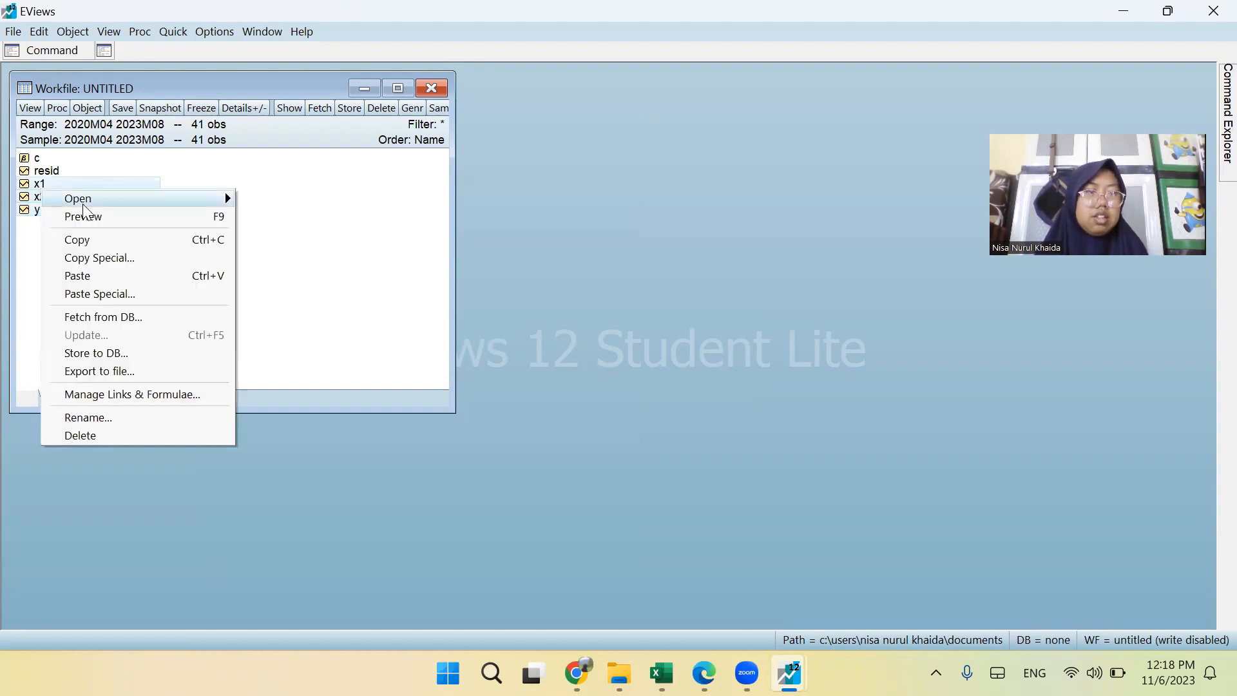
{"action": "mouse_move", "coordinate": [173, 203]}
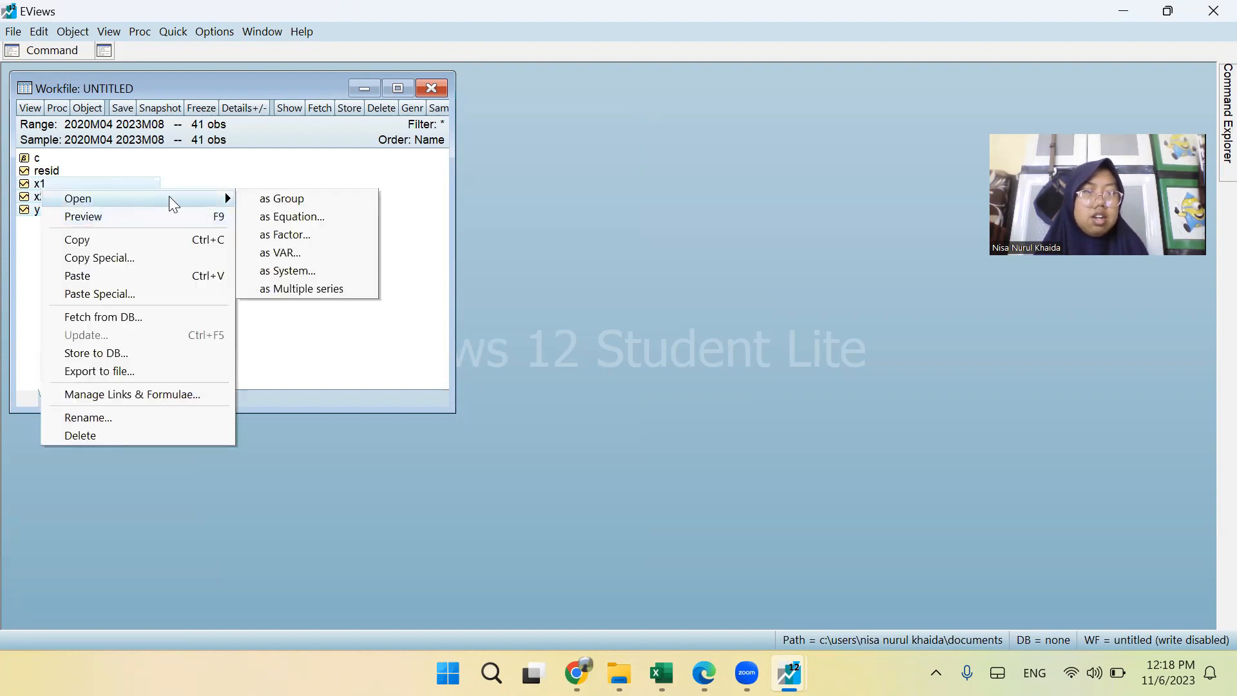
{"action": "left_click", "coordinate": [288, 218]}
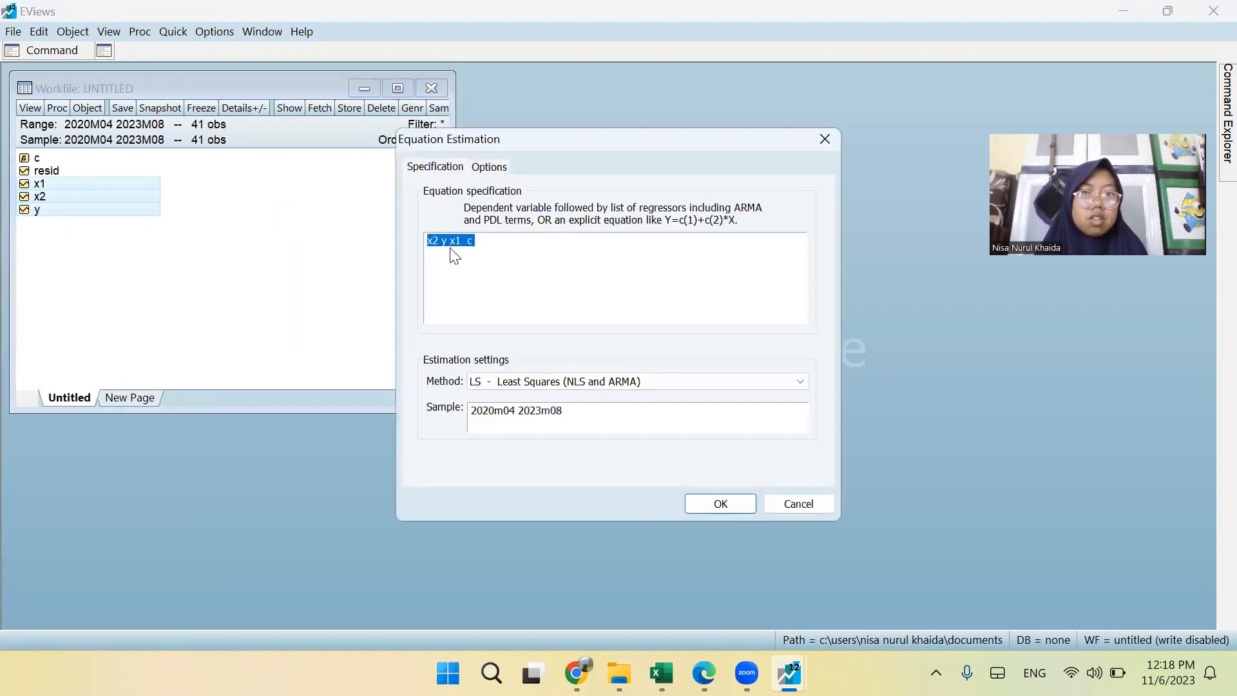
Insert d(y) as the dependent variable at the start of the equation specification.
{"action": "left_click", "coordinate": [433, 242]}
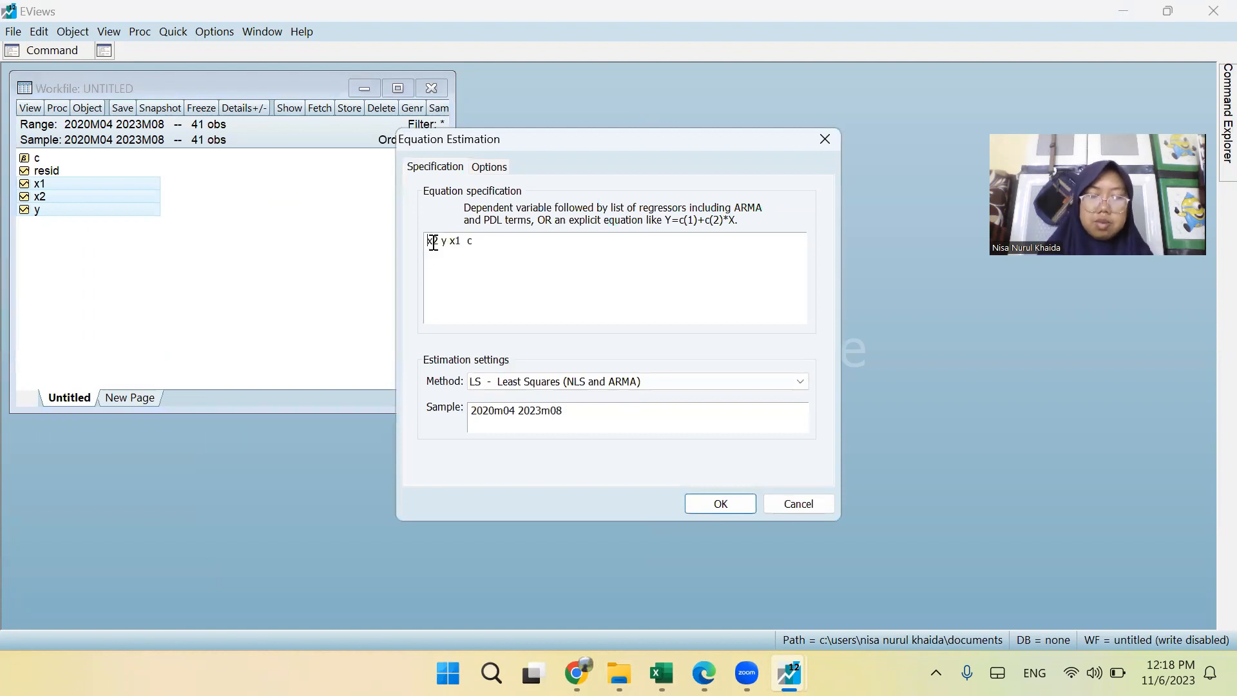
{"action": "type", "text": "d("}
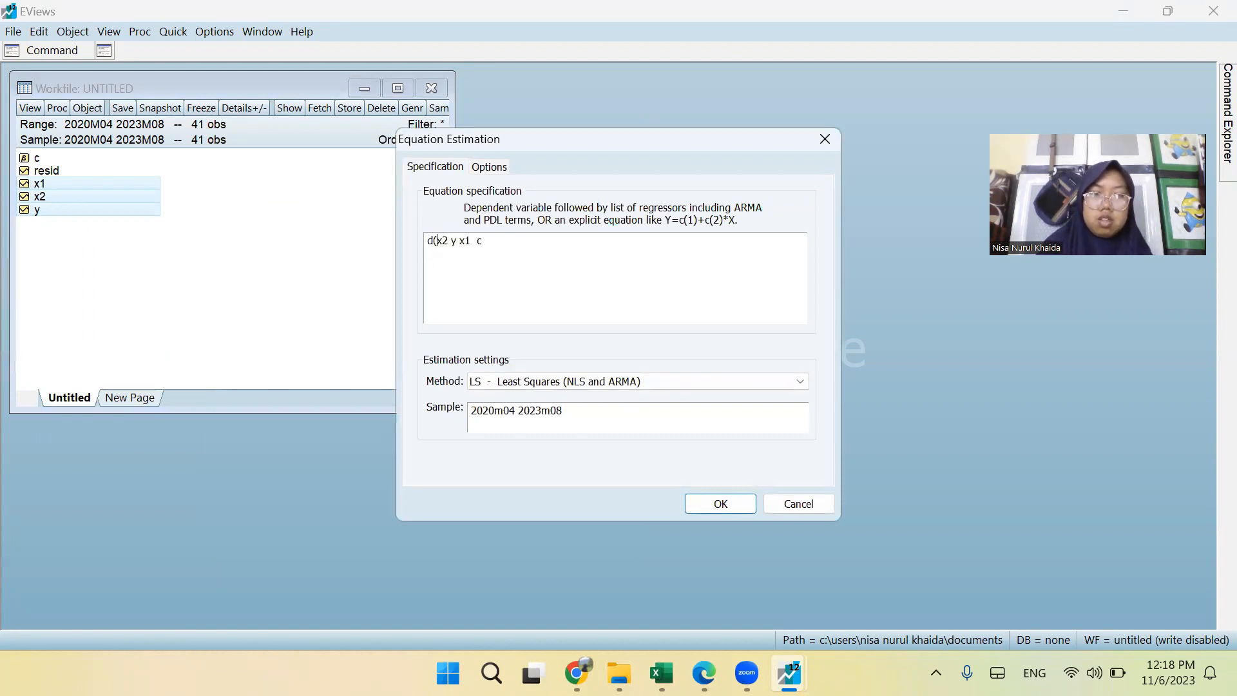
{"action": "type", "text": "y)x2"}
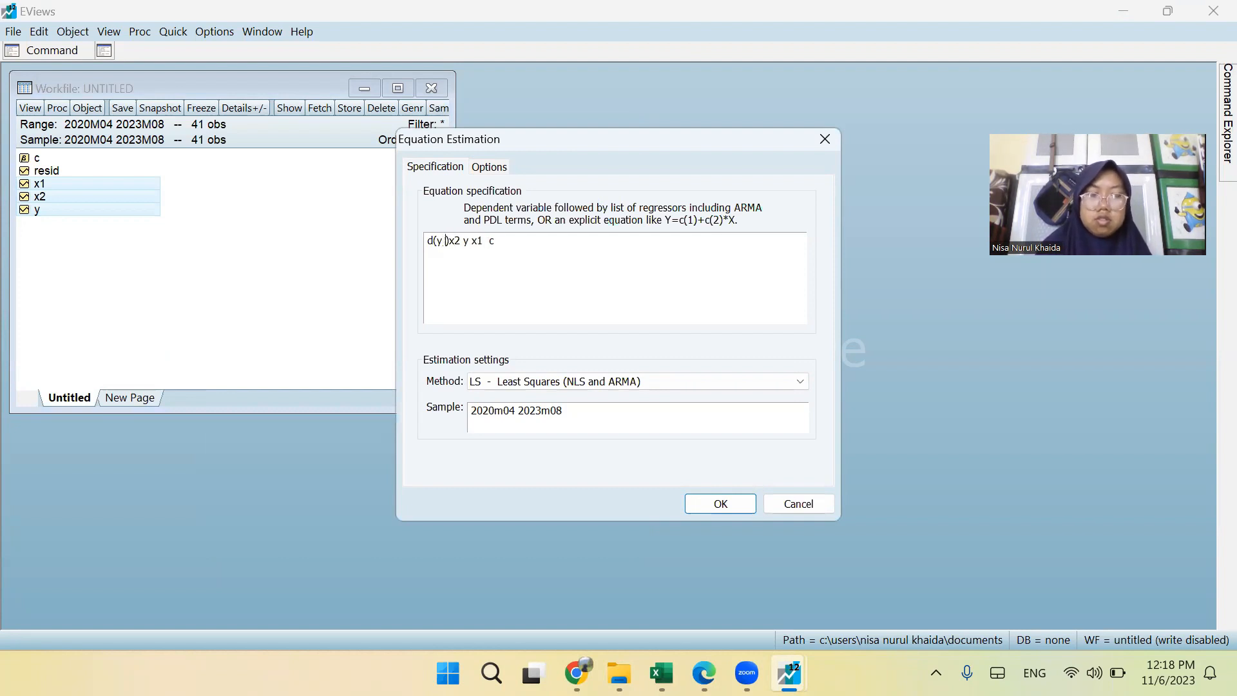
{"action": "key", "text": "BackSpace"}
{"action": "key", "text": "Right"}
Add d(x1) and d(x2) as regressors after d(y), and replace the leftover series terms with the constant c.
{"action": "type", "text": "d"}
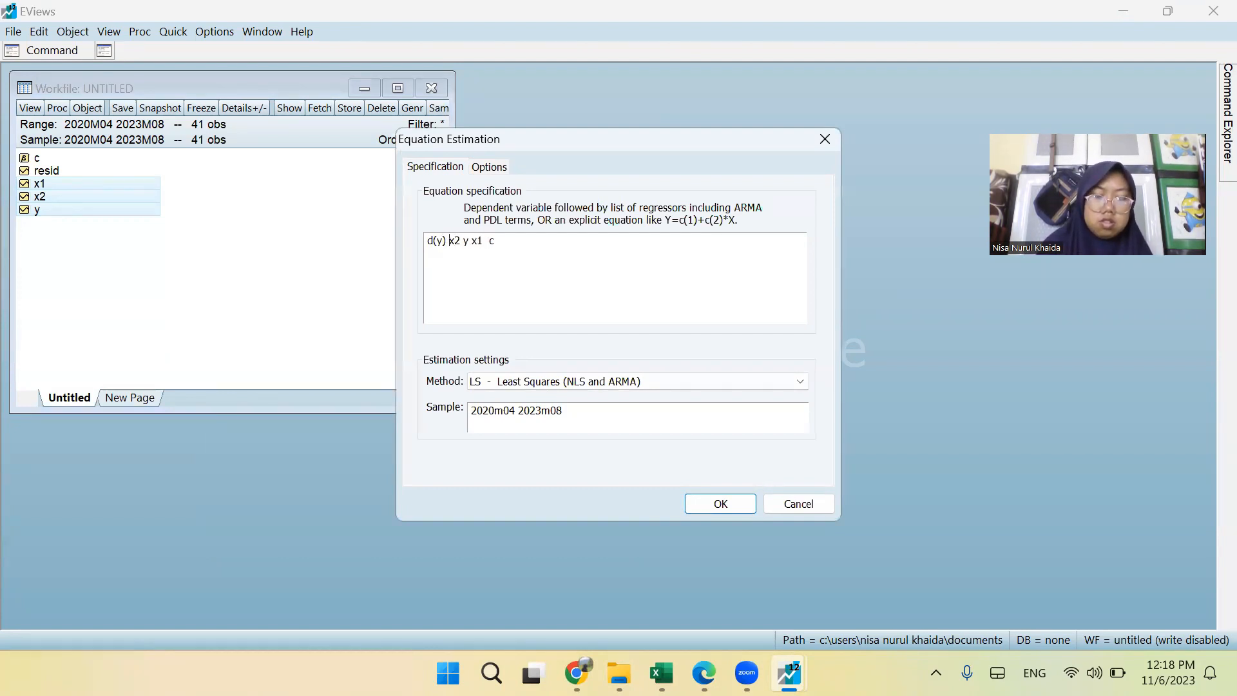
{"action": "type", "text": "(x1"}
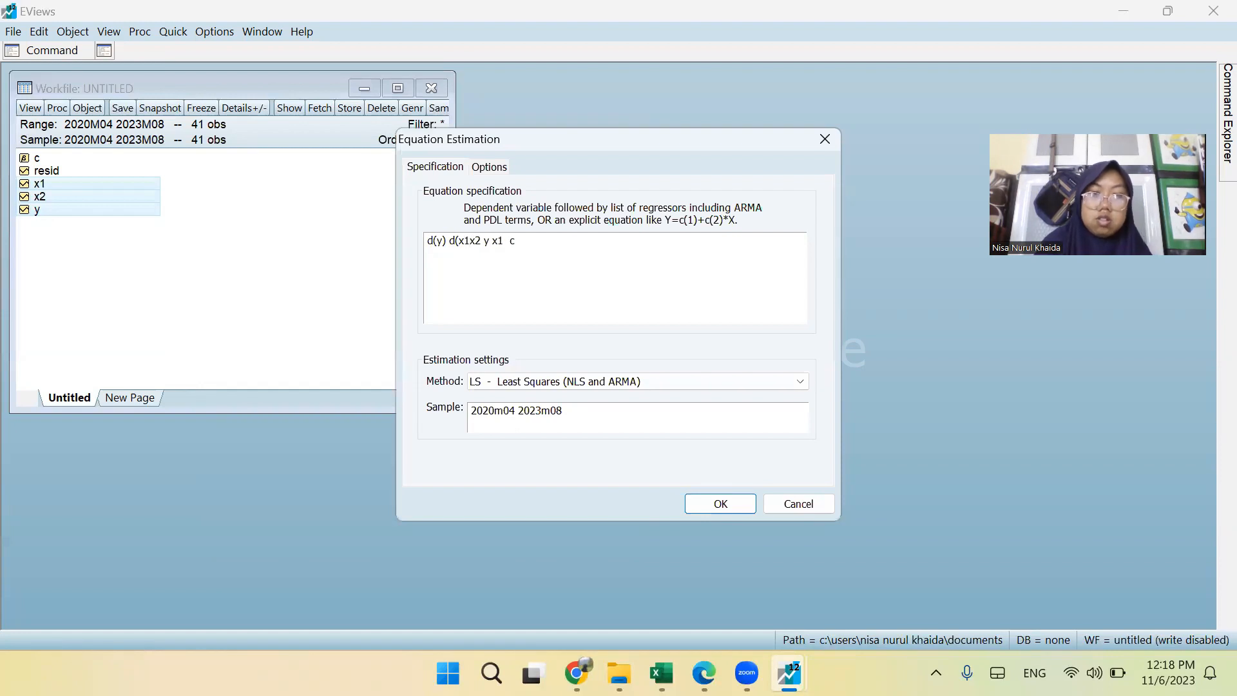
{"action": "type", "text": ") "}
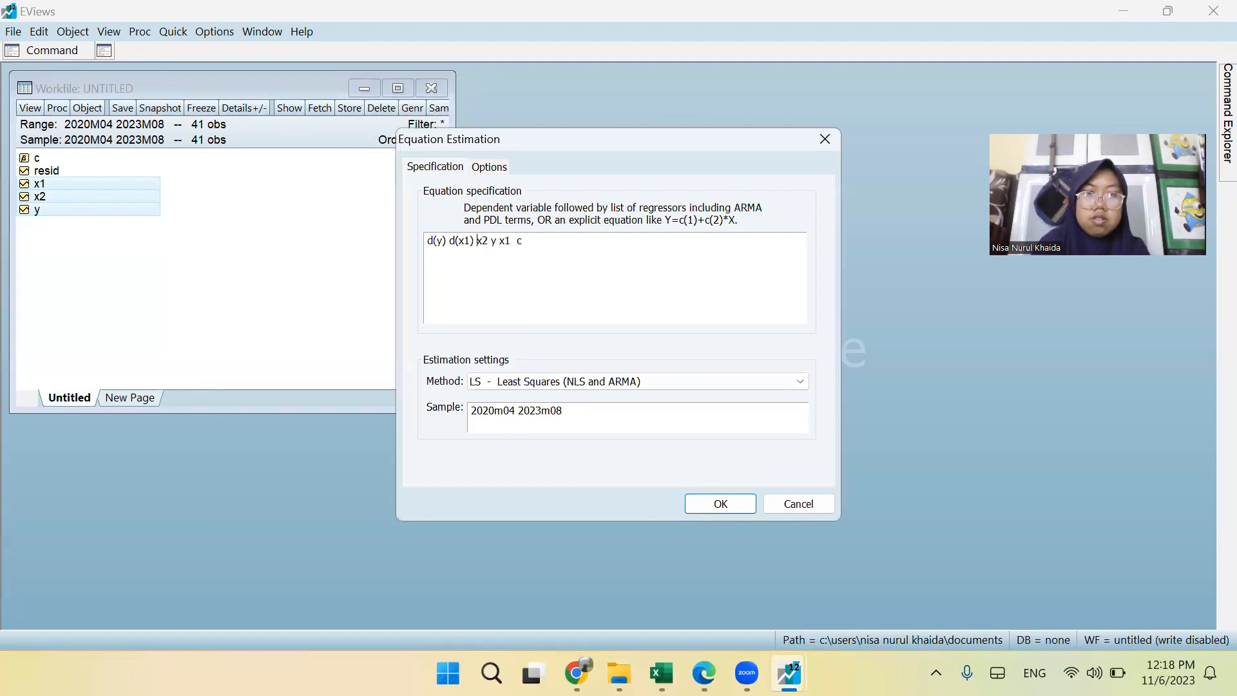
{"action": "type", "text": "d(x2"}
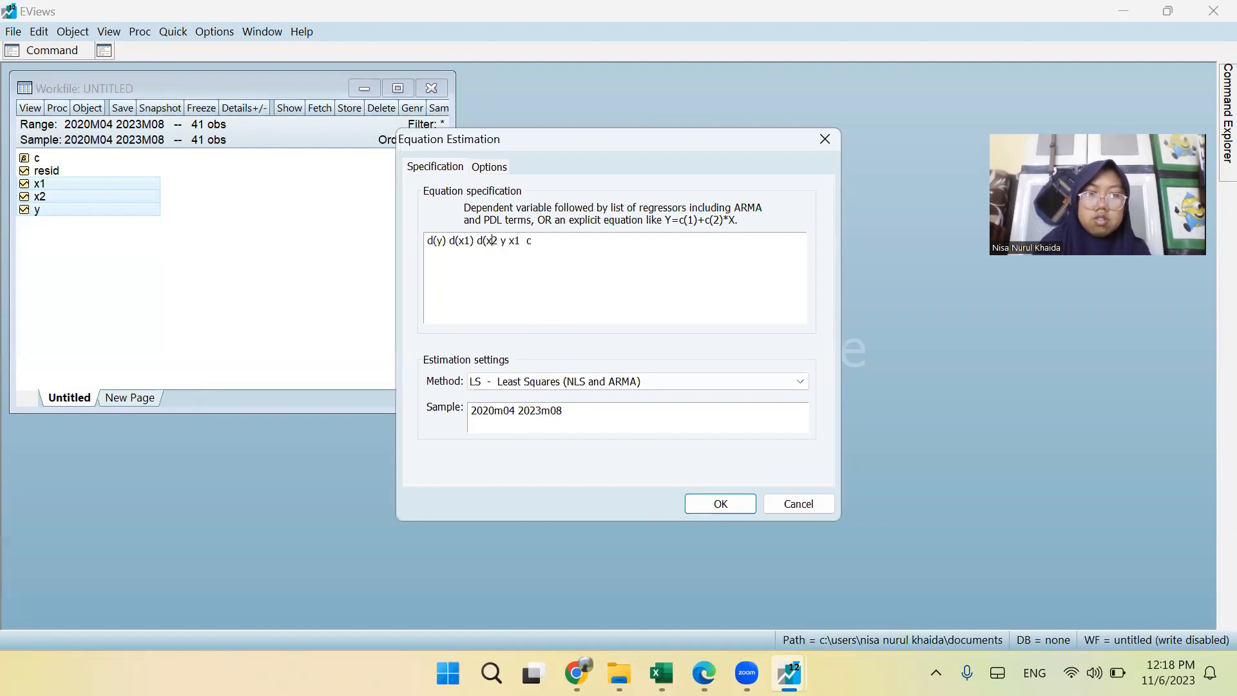
{"action": "type", "text": ")"}
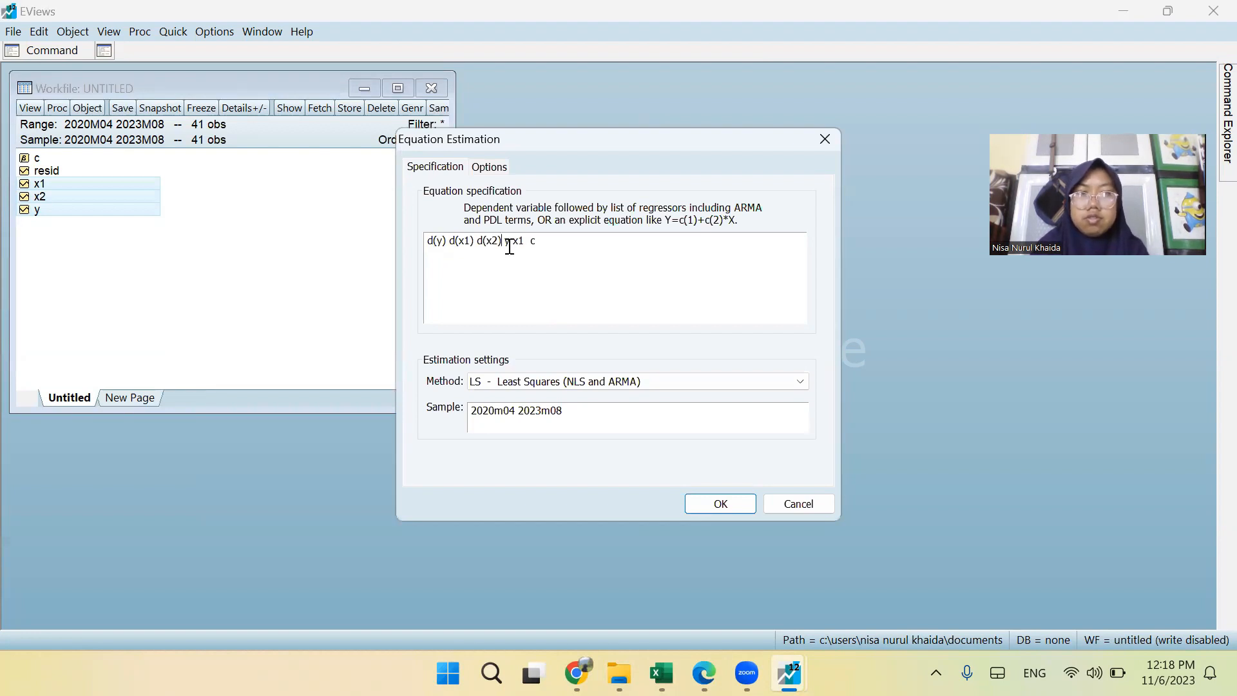
{"action": "left_click_drag", "start_coordinate": [534, 242], "coordinate": [504, 247]}
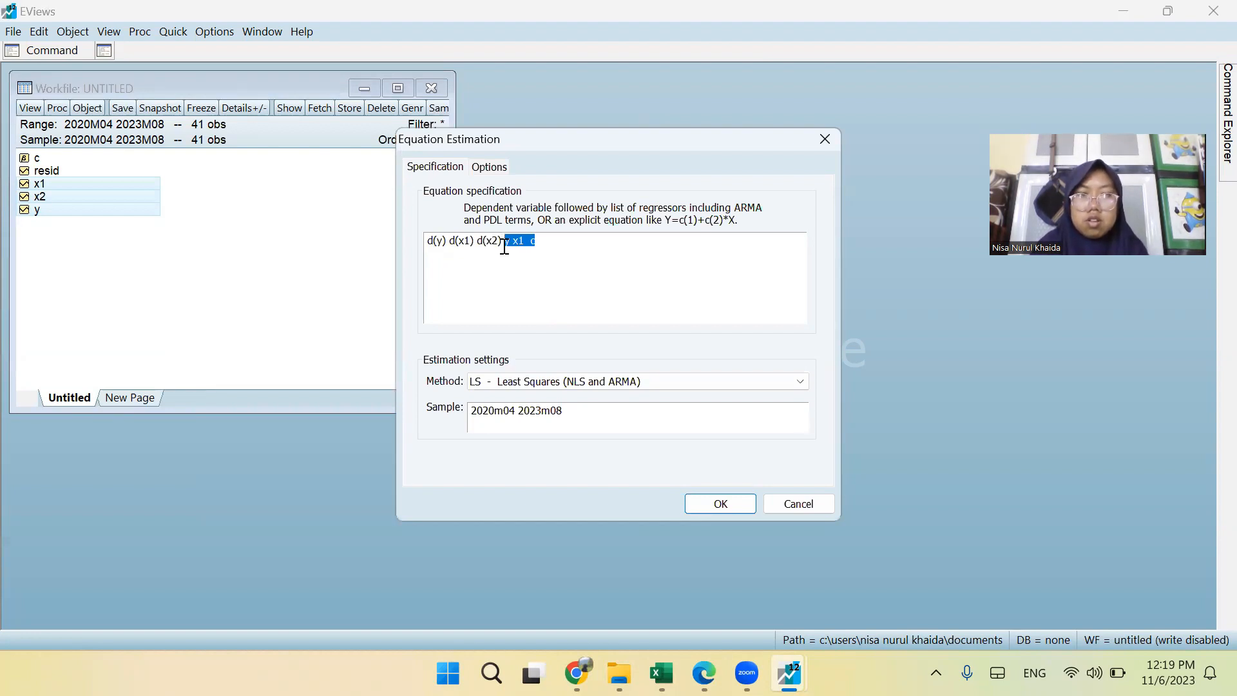
{"action": "key", "text": "BackSpace"}
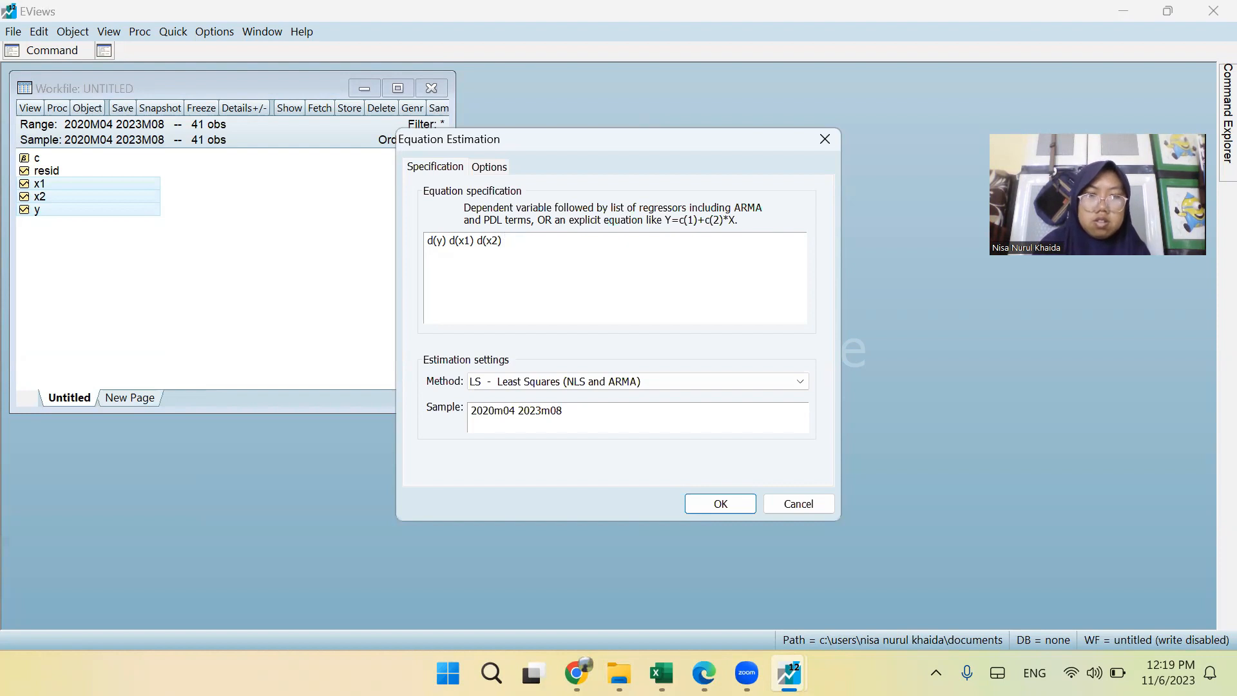
{"action": "type", "text": "c"}
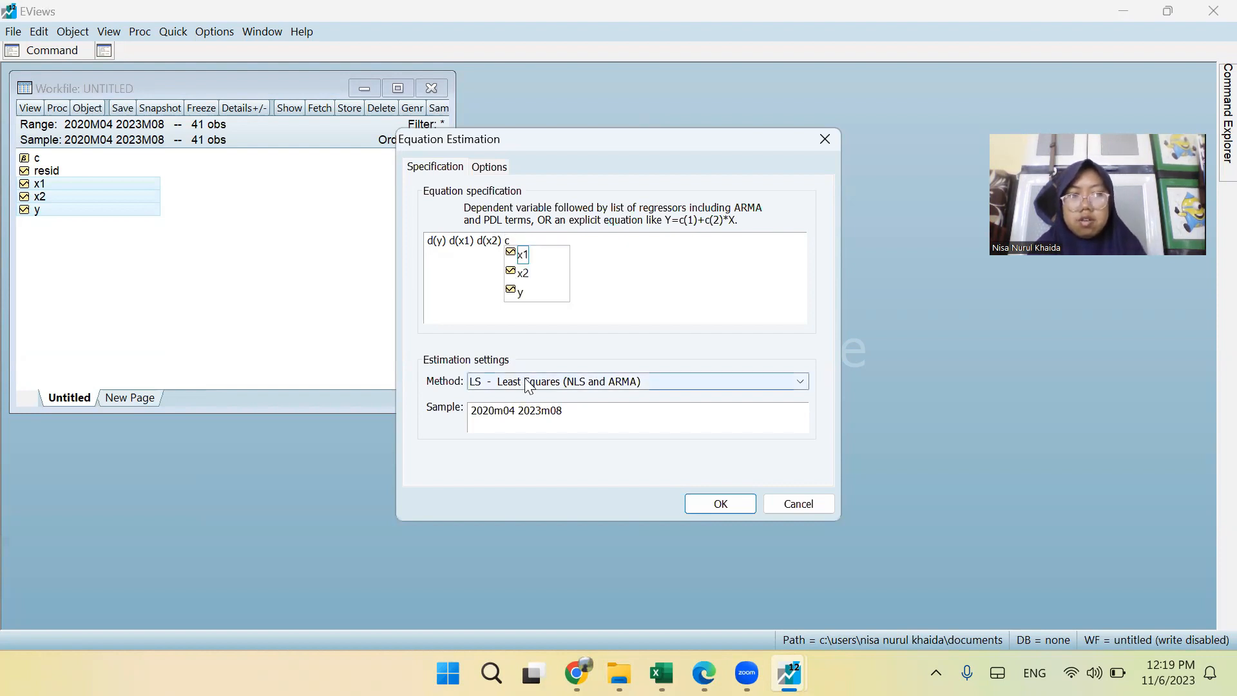
Set the method to ARDL - Auto-regressive Distributed Lag Models and estimate d(y) d(x1) d(x2) with automatic selection and maximum lags of 4.
{"action": "left_click", "coordinate": [523, 381]}
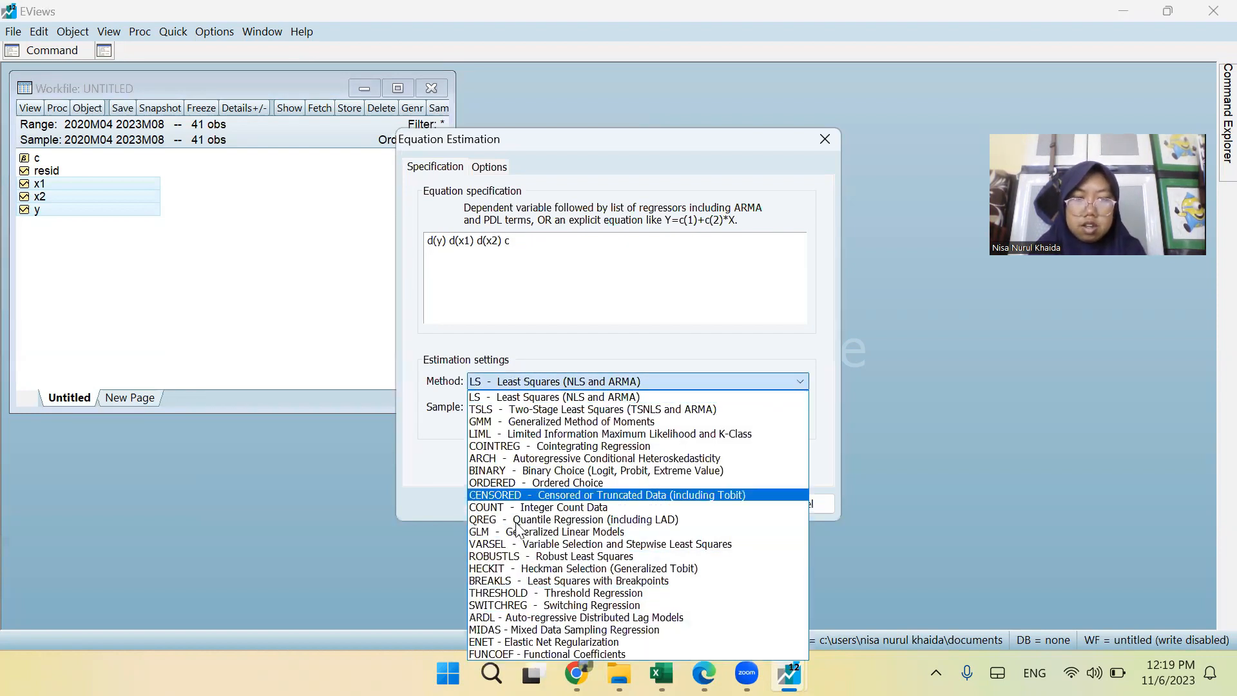
{"action": "left_click", "coordinate": [542, 612]}
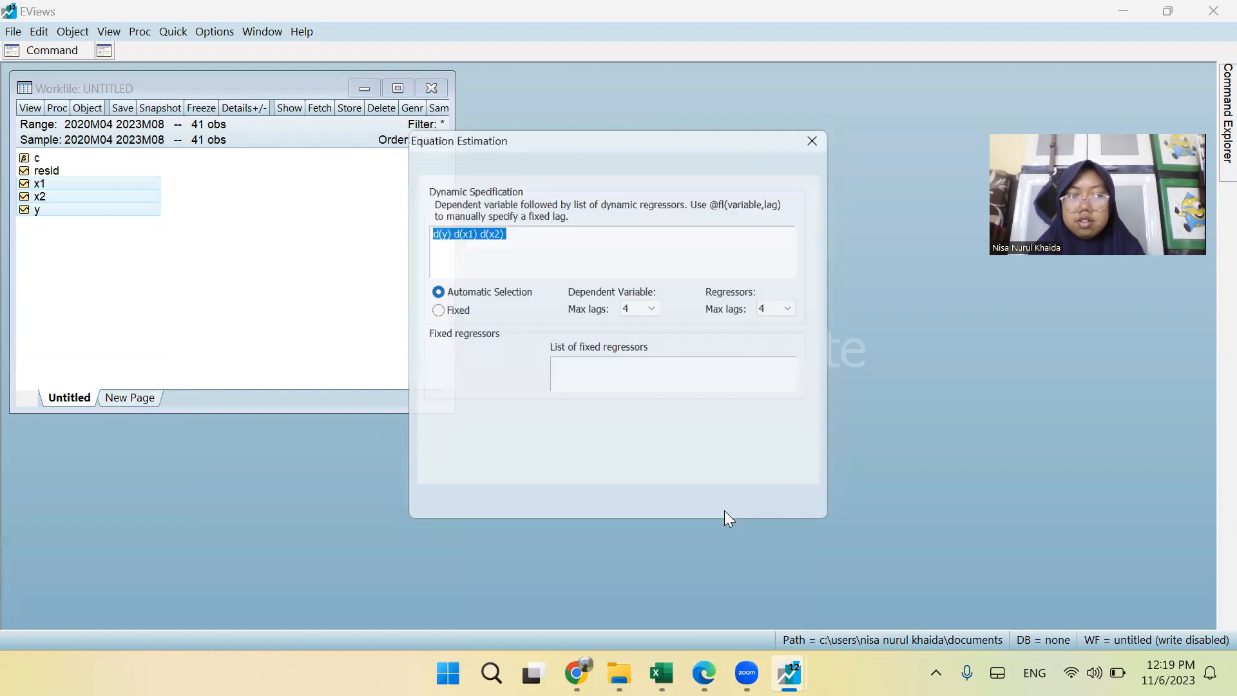
{"action": "left_click", "coordinate": [717, 511]}
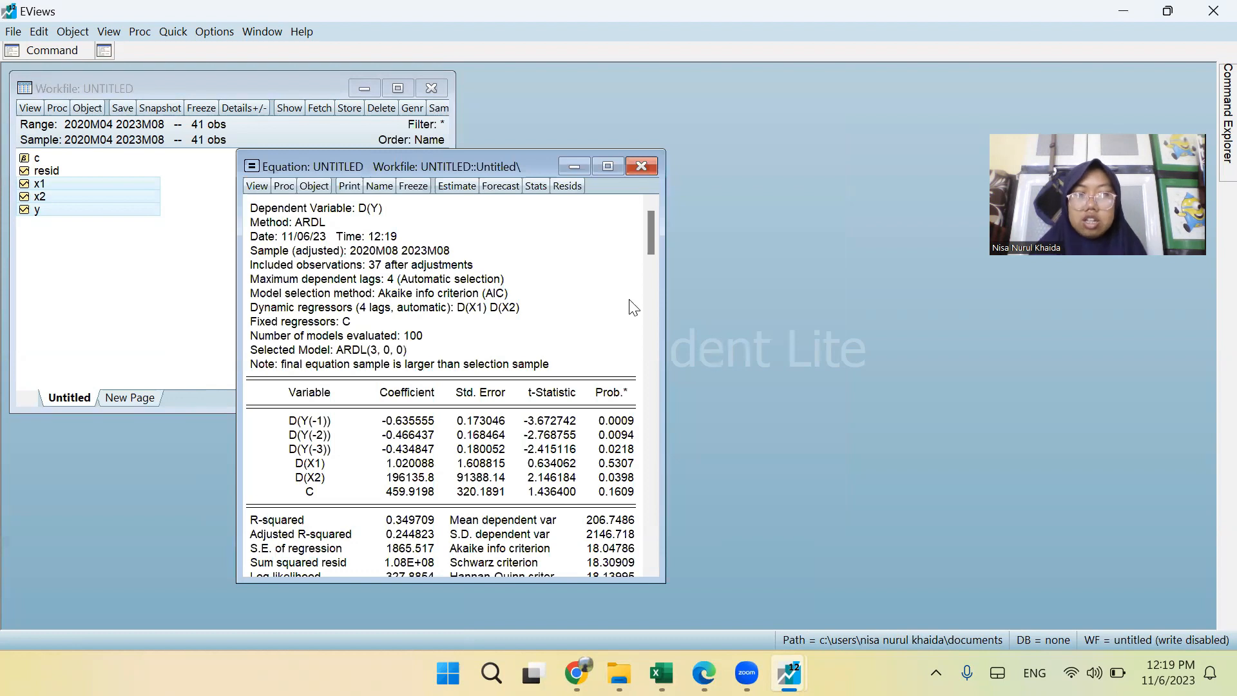
Examine the ARDL estimation output for d(y), including the coefficient table, p-values and summary statistics.
{"action": "left_click_drag", "start_coordinate": [649, 241], "coordinate": [650, 362]}
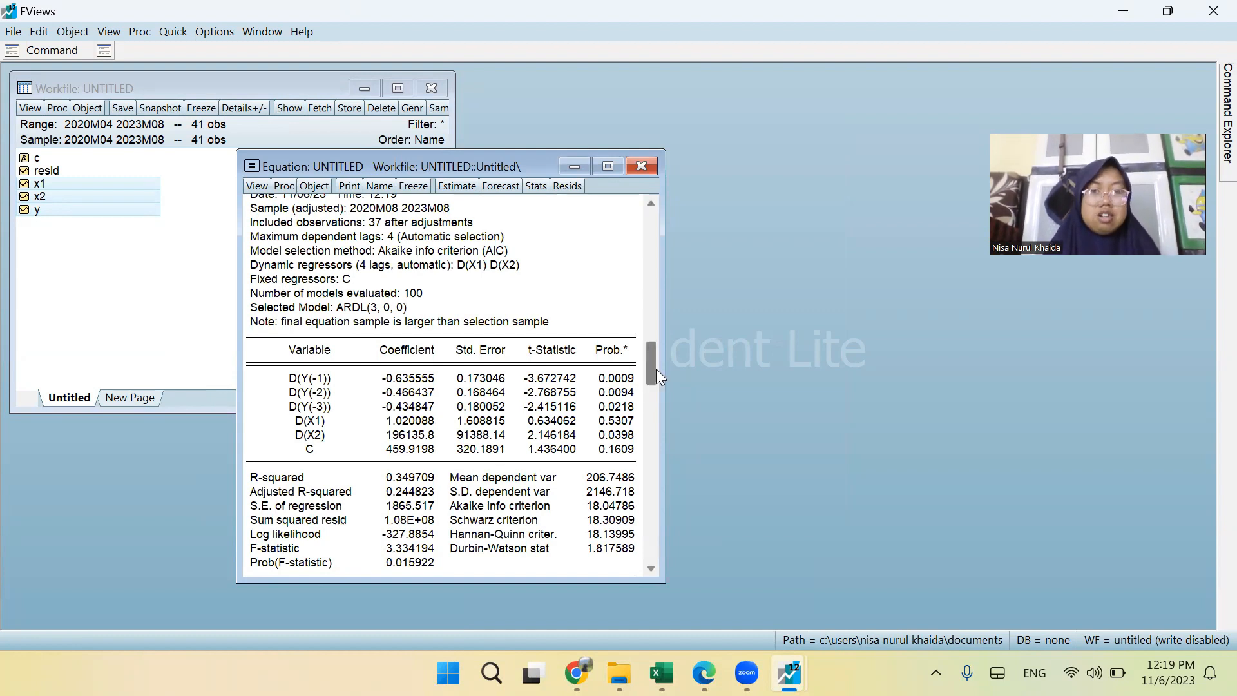
{"action": "left_click_drag", "start_coordinate": [656, 369], "coordinate": [648, 448]}
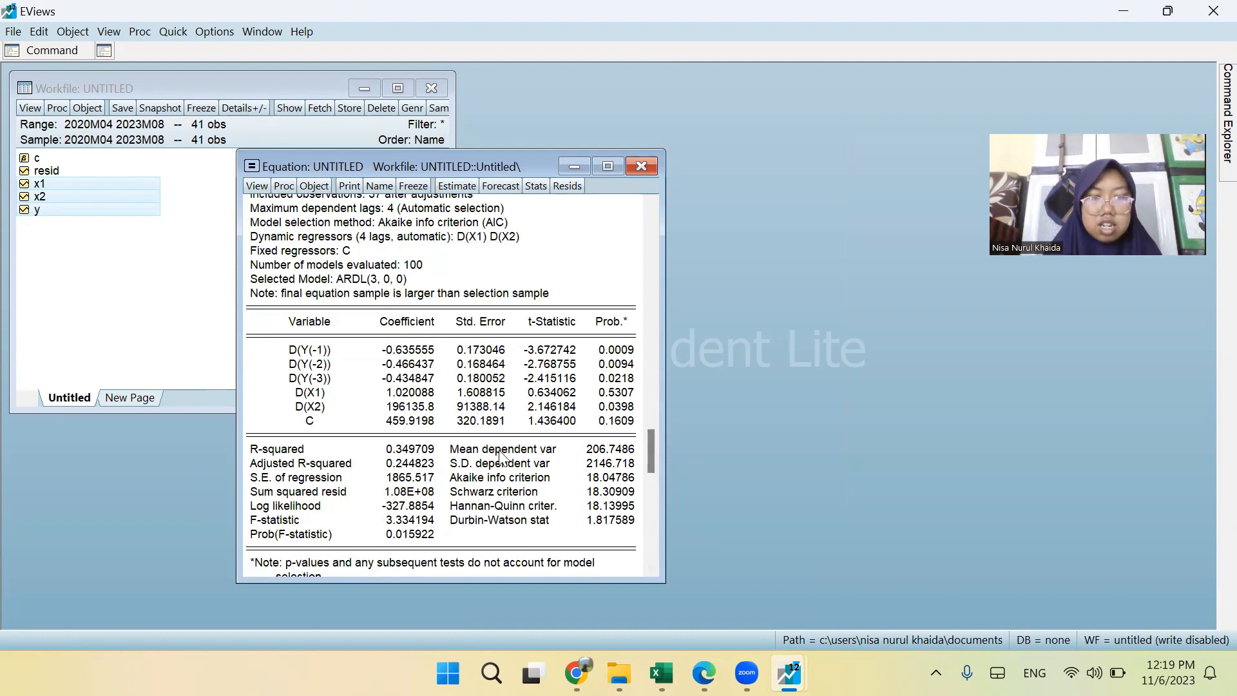
{"action": "scroll", "coordinate": [445, 409], "scroll_direction": "up", "scroll_amount": 2}
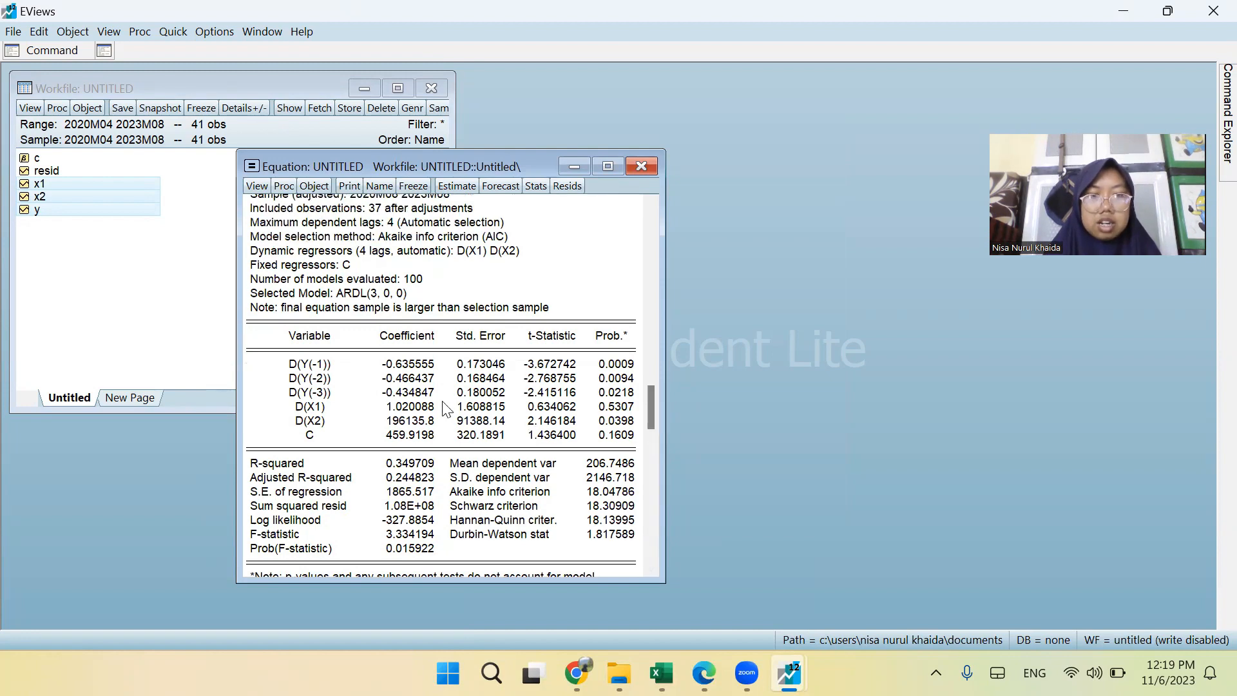
{"action": "scroll", "coordinate": [443, 407], "scroll_direction": "up", "scroll_amount": 3}
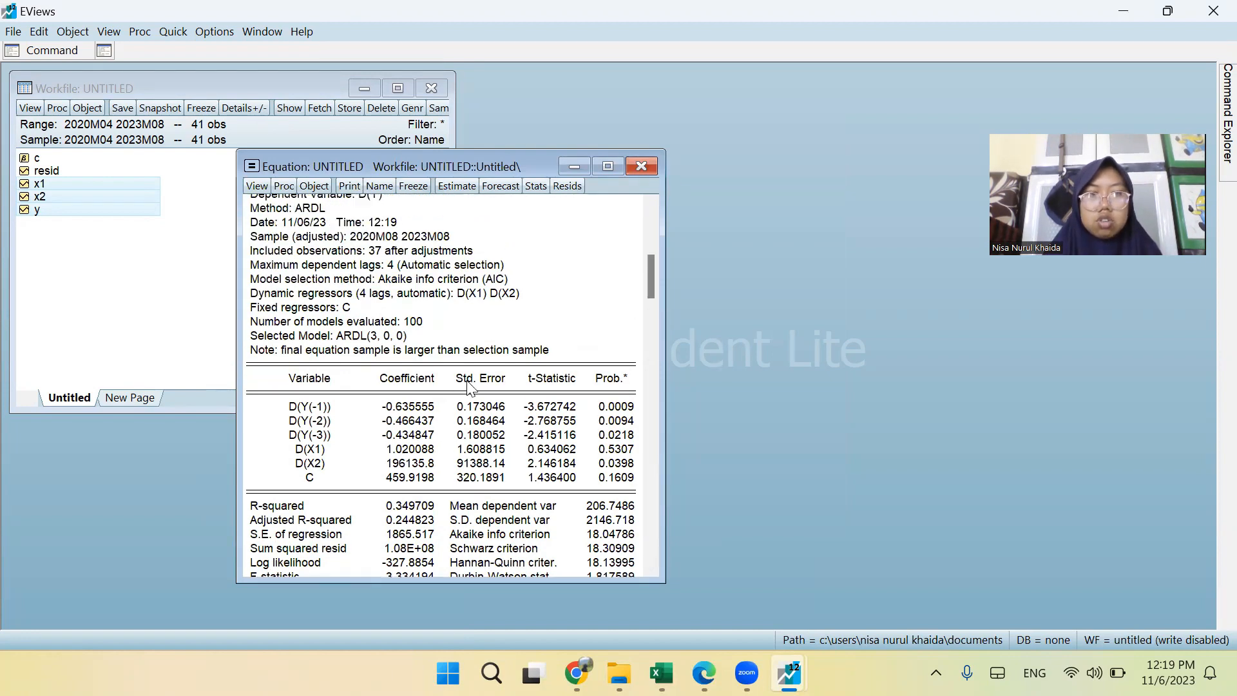
{"action": "scroll", "coordinate": [463, 390], "scroll_direction": "down", "scroll_amount": 6}
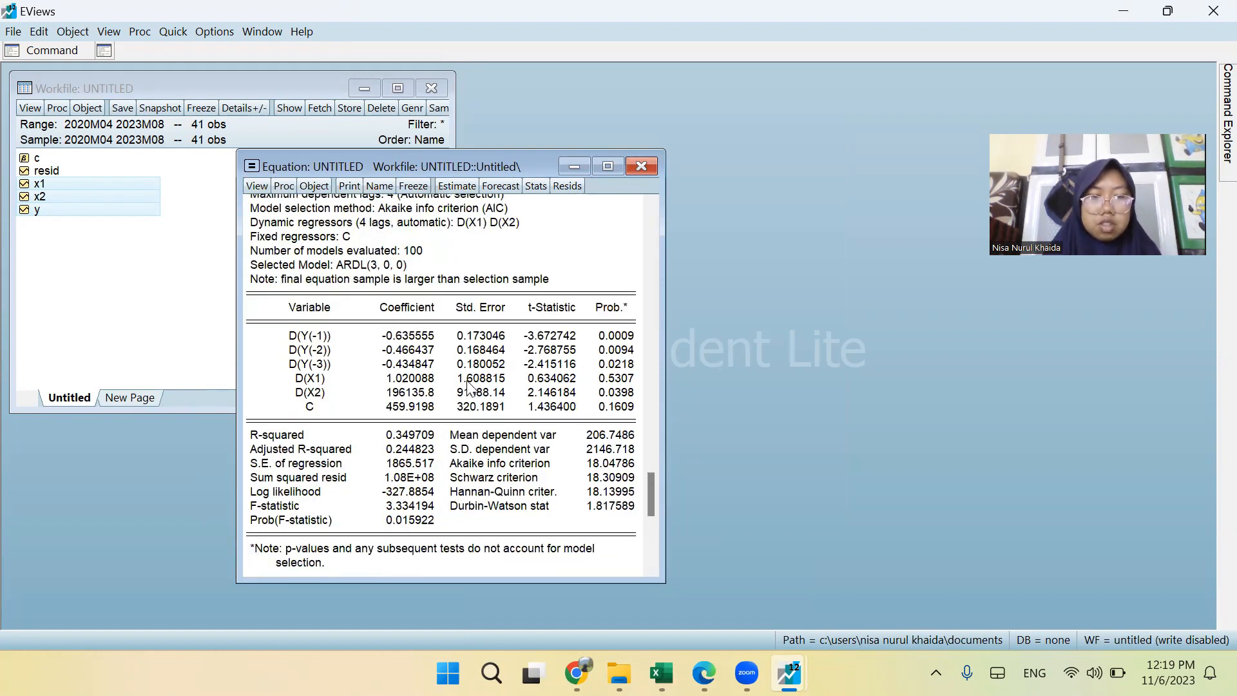
{"action": "scroll", "coordinate": [489, 451], "scroll_direction": "down", "scroll_amount": 1}
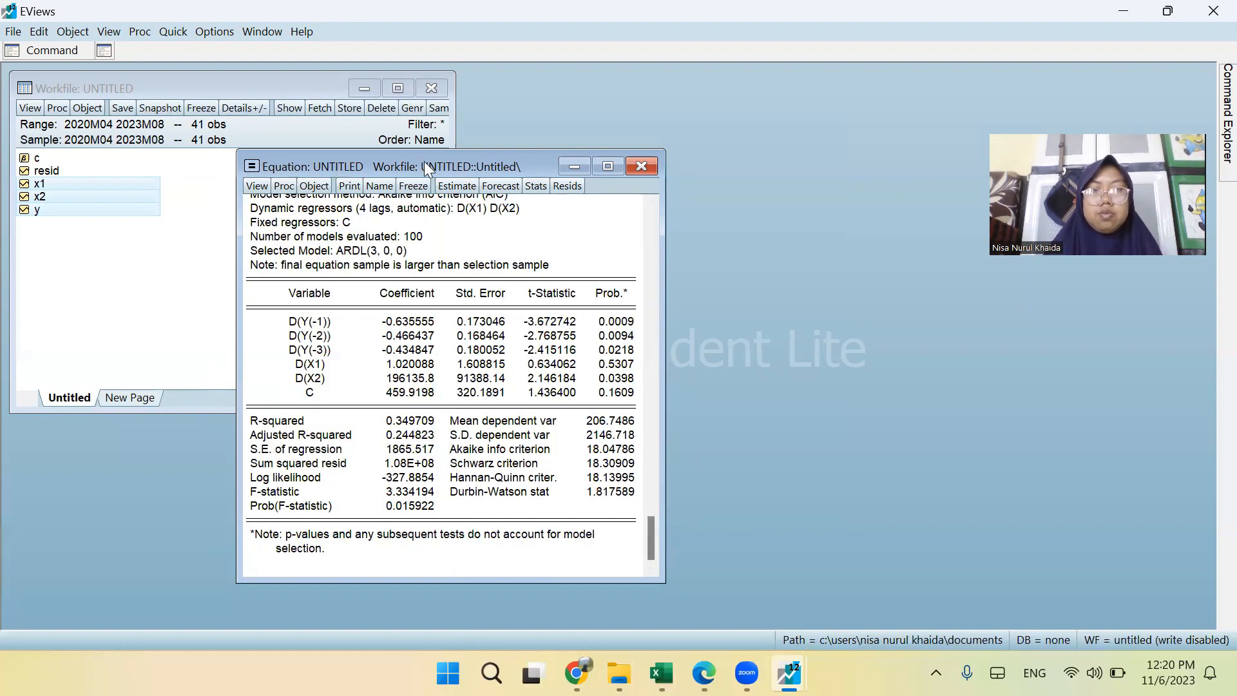
Move the equation window beside the workfile window and enlarge it to show more of the ARDL output.
{"action": "left_click_drag", "start_coordinate": [424, 161], "coordinate": [656, 80]}
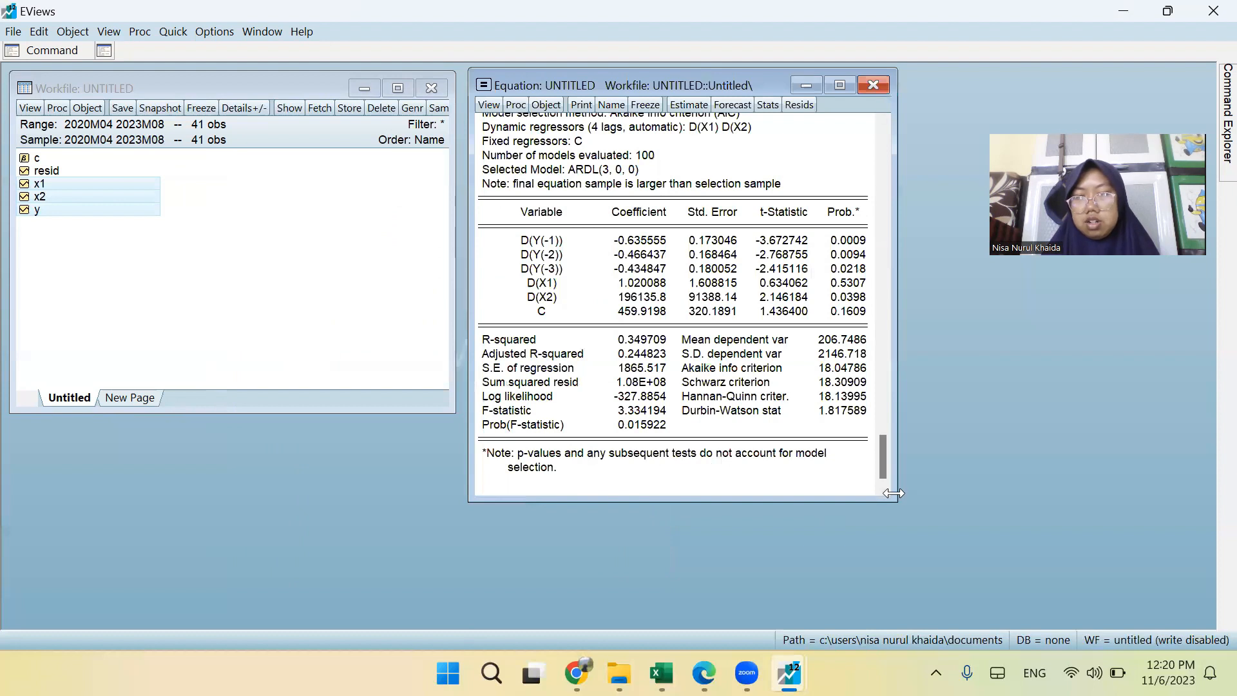
{"action": "left_click_drag", "start_coordinate": [889, 495], "coordinate": [1010, 532]}
{"action": "left_click", "coordinate": [712, 283]}
{"action": "left_click_drag", "start_coordinate": [736, 335], "coordinate": [712, 428]}
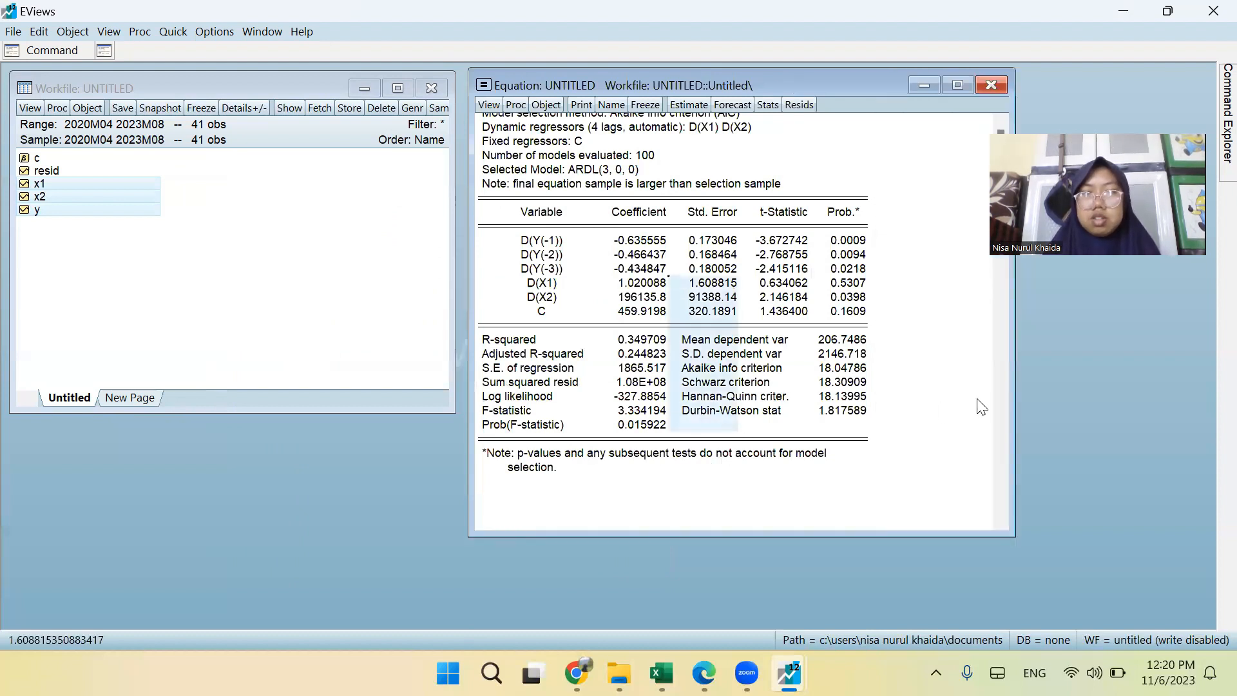
{"action": "scroll", "coordinate": [998, 349], "scroll_direction": "up", "scroll_amount": 1}
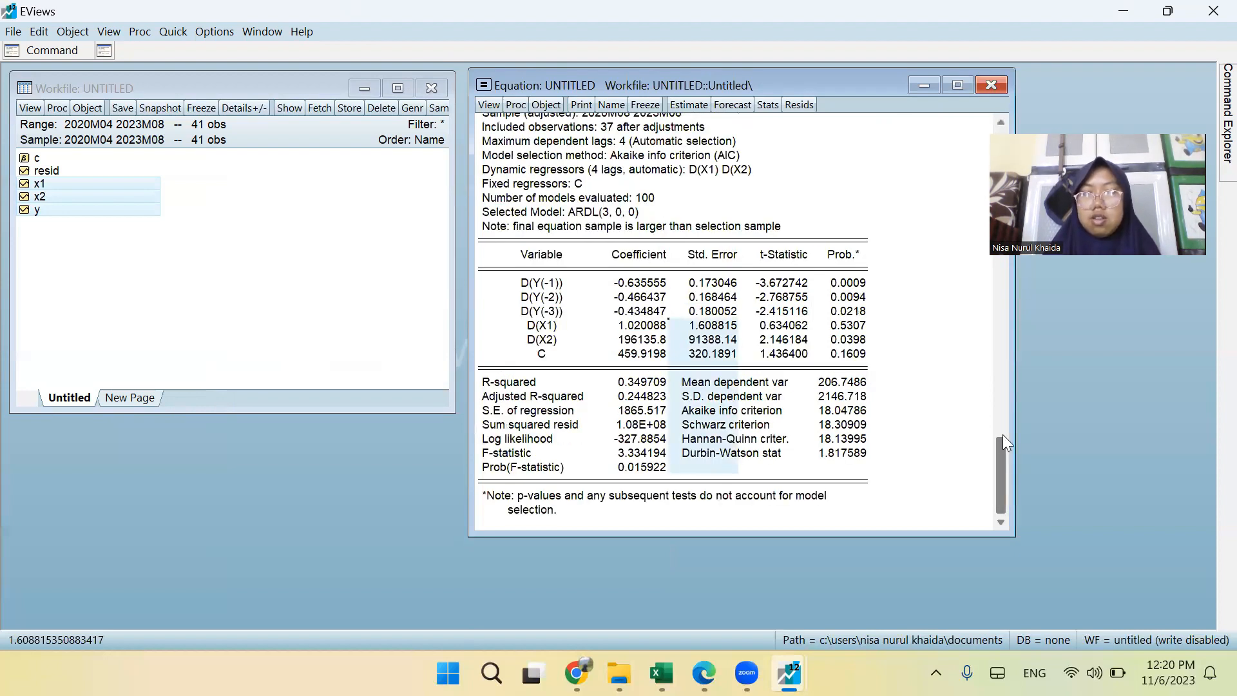
{"action": "left_click_drag", "start_coordinate": [998, 451], "coordinate": [975, 65]}
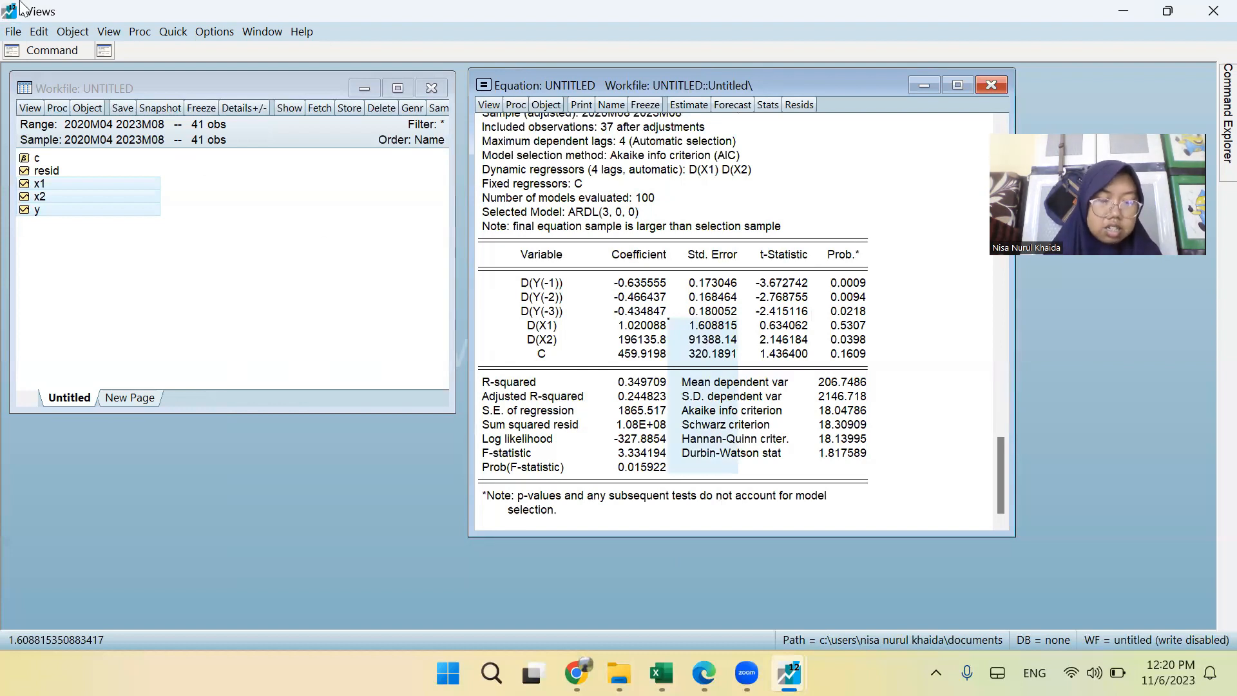
Run the Long Run Form and Bounds Test on the ARDL equation and review its error correction and levels equation tables.
{"action": "left_click", "coordinate": [487, 105]}
{"action": "mouse_move", "coordinate": [581, 277]}
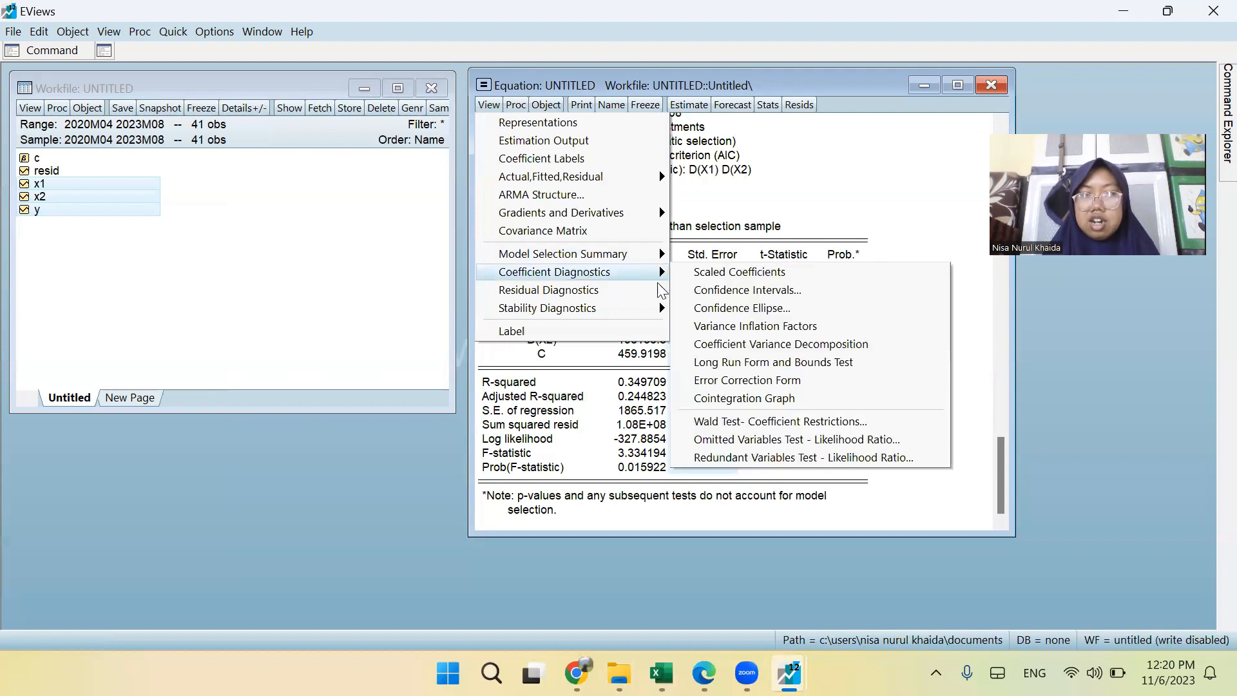
{"action": "left_click", "coordinate": [739, 364]}
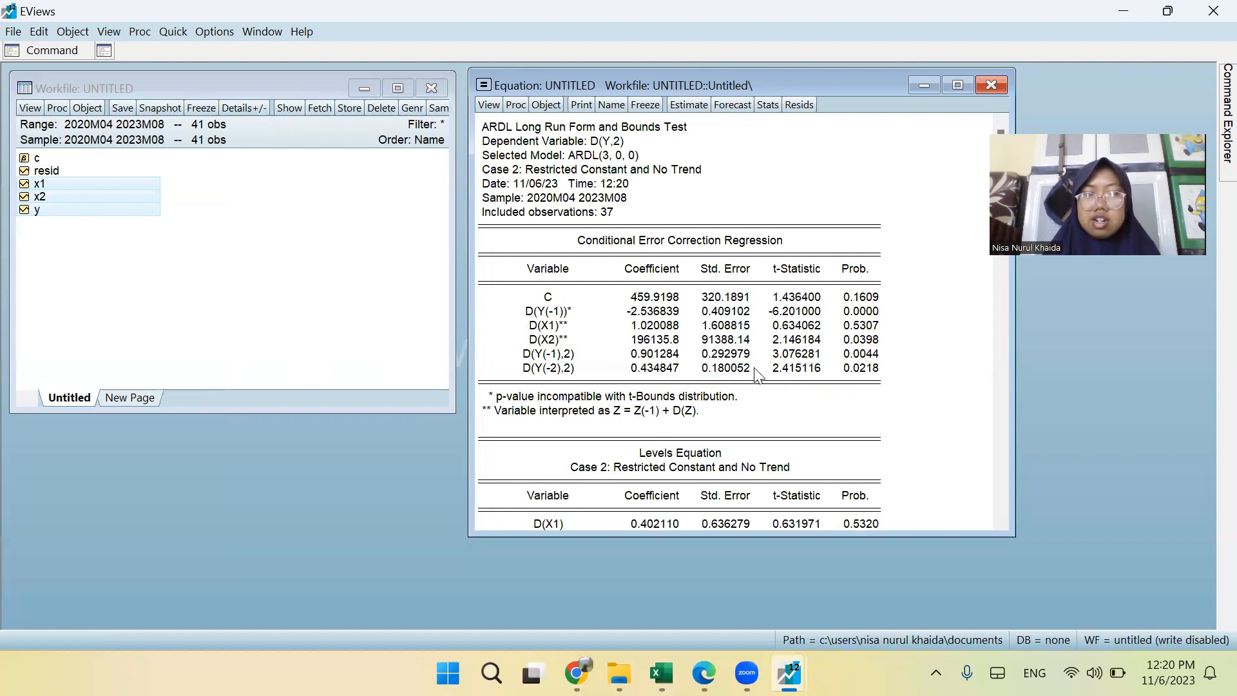
{"action": "scroll", "coordinate": [758, 374], "scroll_direction": "down", "scroll_amount": 4}
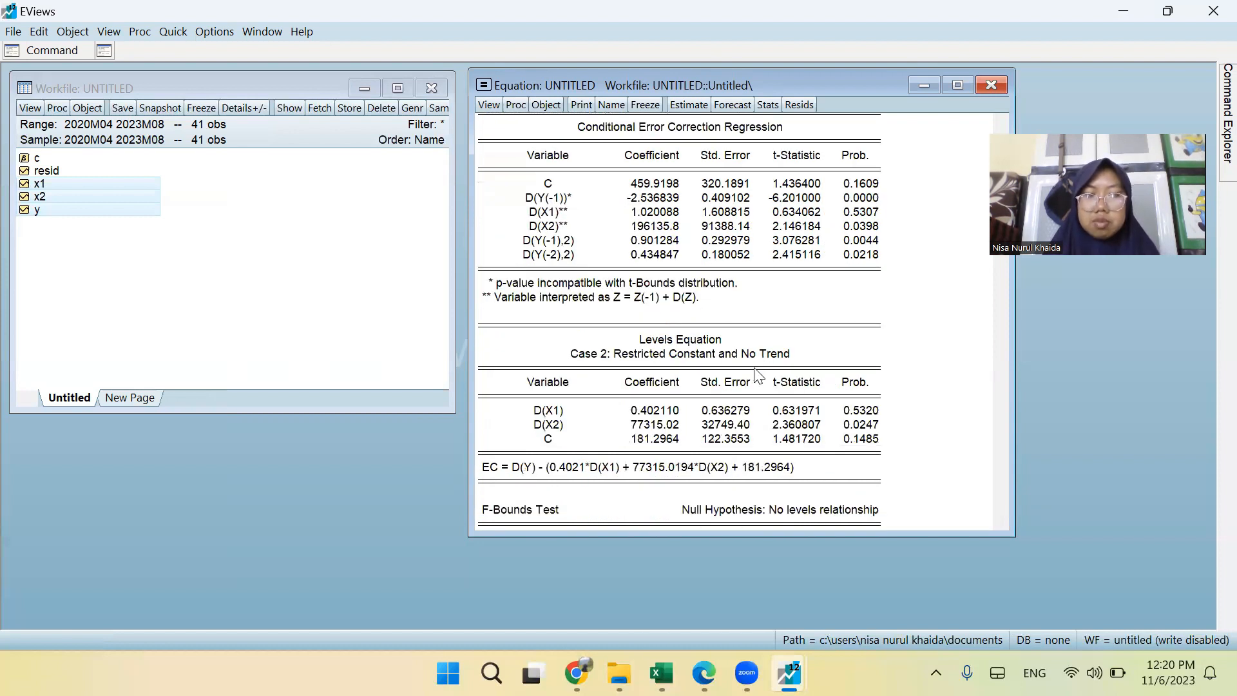
{"action": "scroll", "coordinate": [757, 374], "scroll_direction": "down", "scroll_amount": 1}
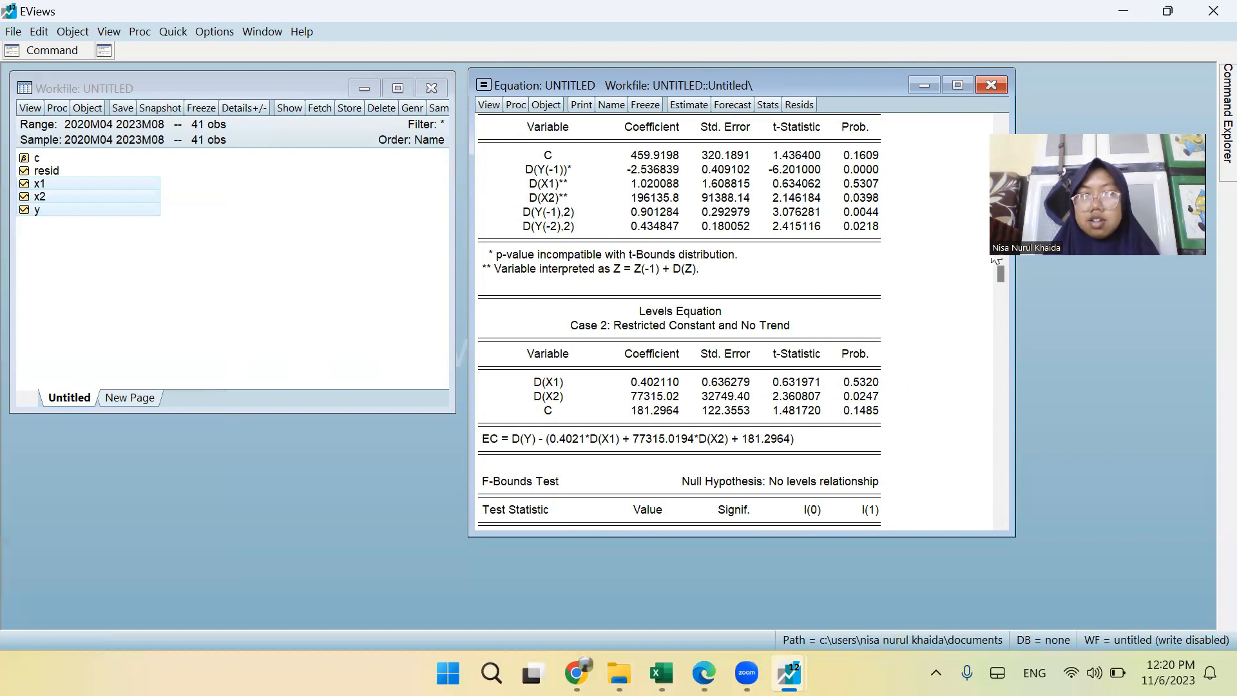
{"action": "left_click_drag", "start_coordinate": [999, 271], "coordinate": [900, 123]}
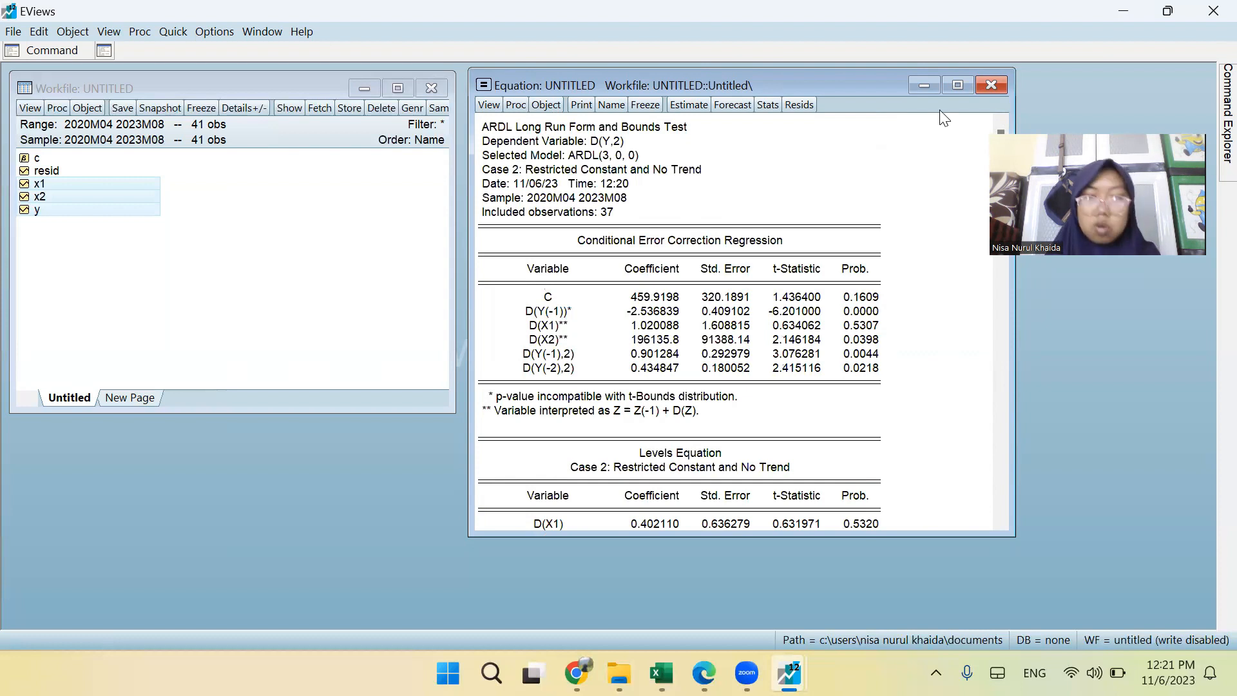
Keep the untitled equation instead of deleting it, and re-estimate d(y) d(x1) d(x2) with the LS - Least Squares (NLS and ARMA) method.
{"action": "left_click", "coordinate": [991, 85]}
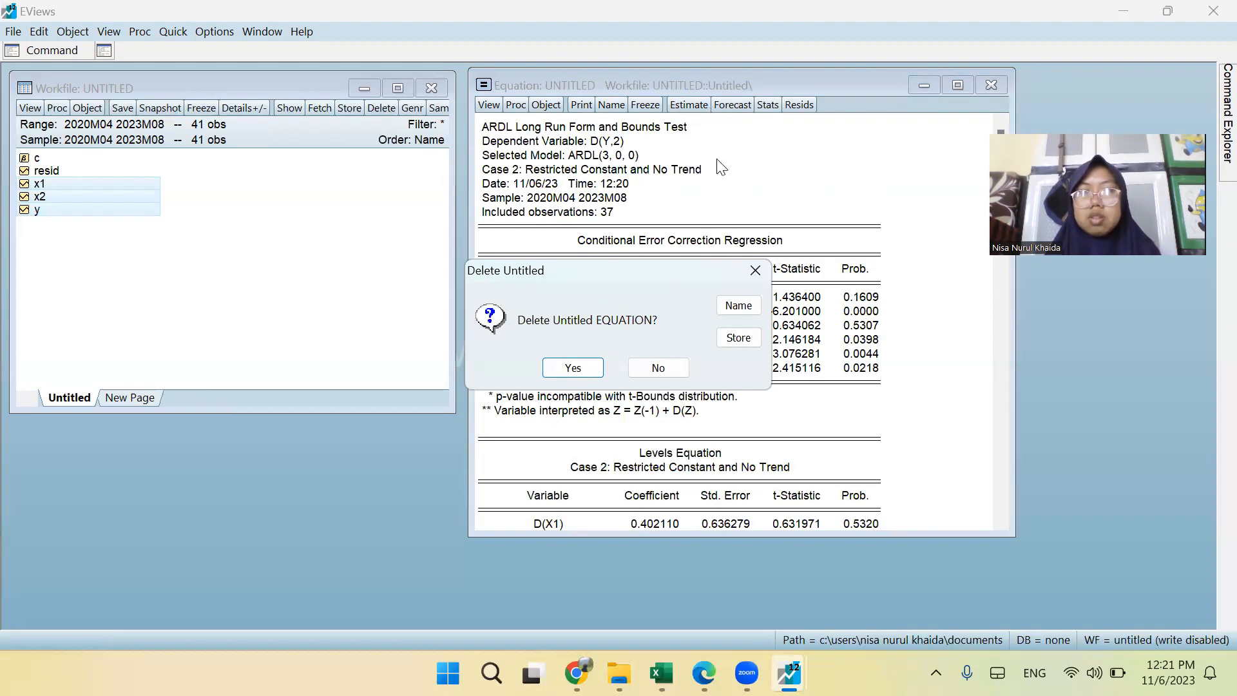
{"action": "left_click", "coordinate": [664, 370]}
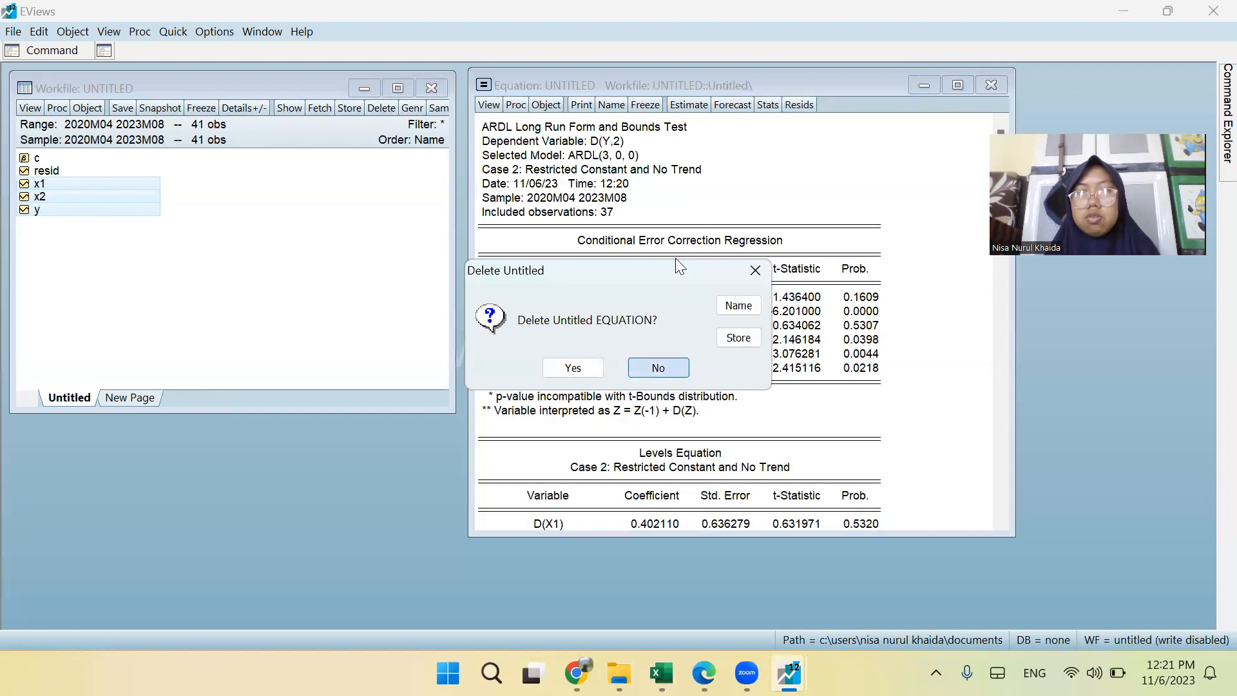
{"action": "left_click", "coordinate": [676, 105]}
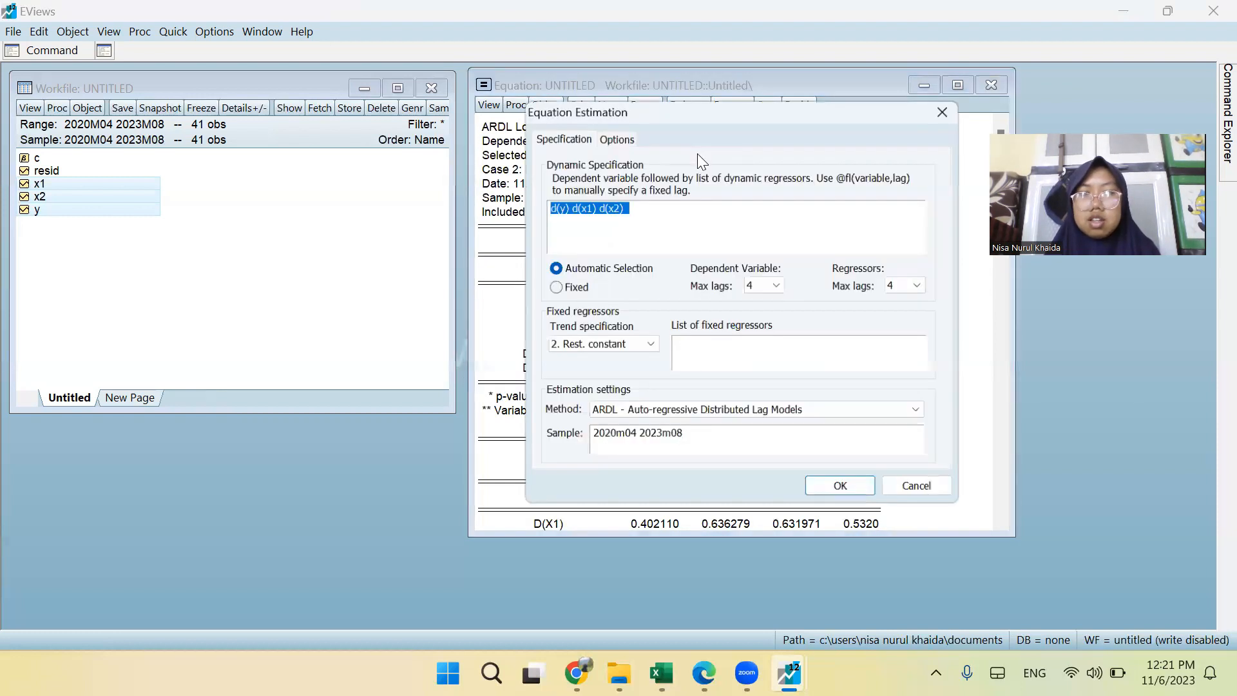
{"action": "left_click", "coordinate": [786, 411]}
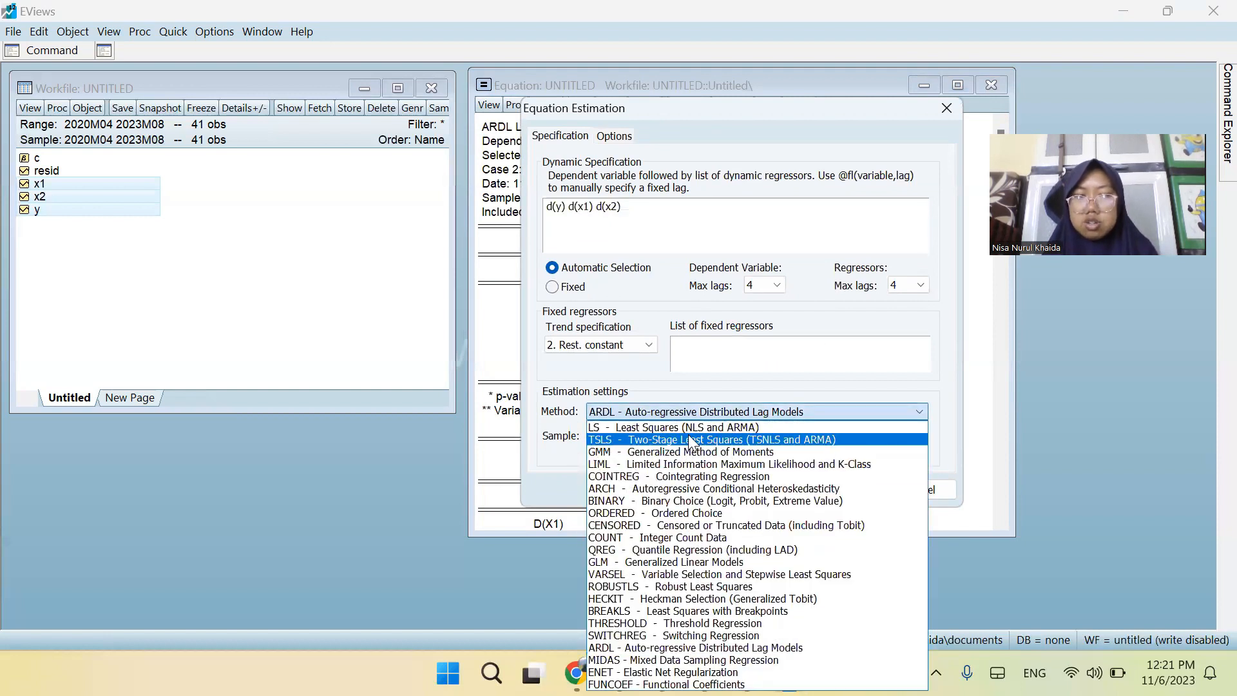
{"action": "left_click", "coordinate": [696, 426]}
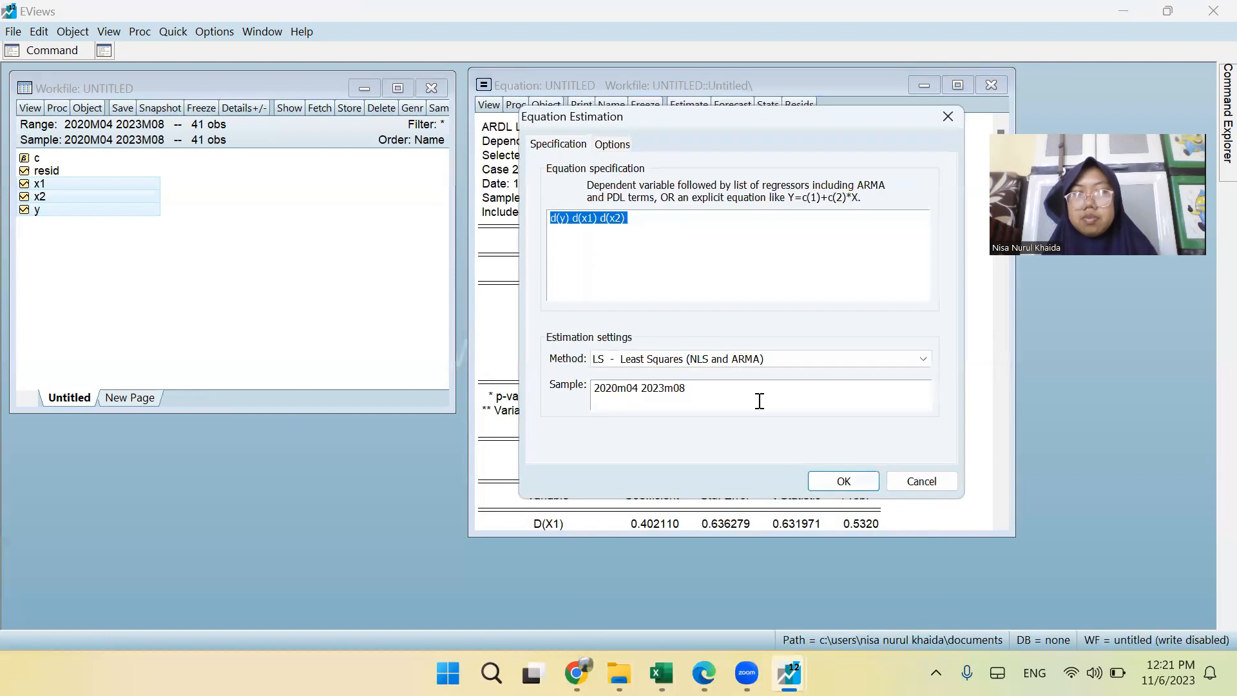
{"action": "left_click", "coordinate": [833, 481]}
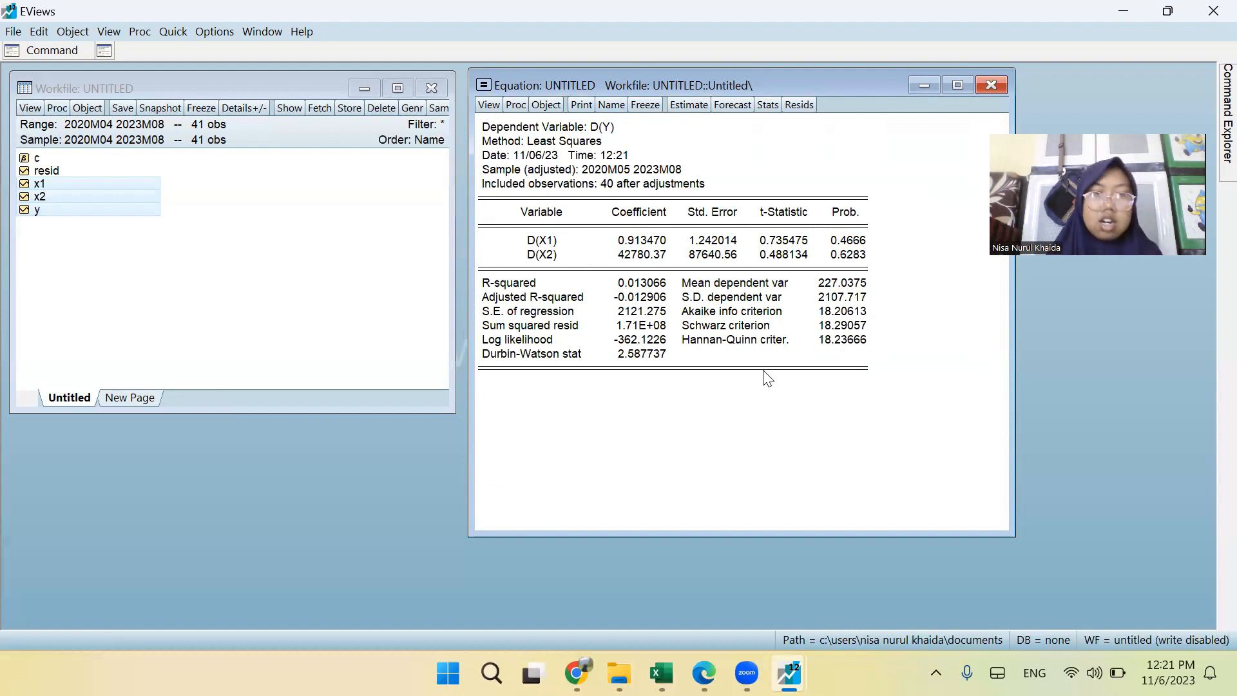
Run the CUSUM Test from the recursive estimates stability diagnostics on the least squares equation and inspect its graph.
{"action": "left_click", "coordinate": [488, 105]}
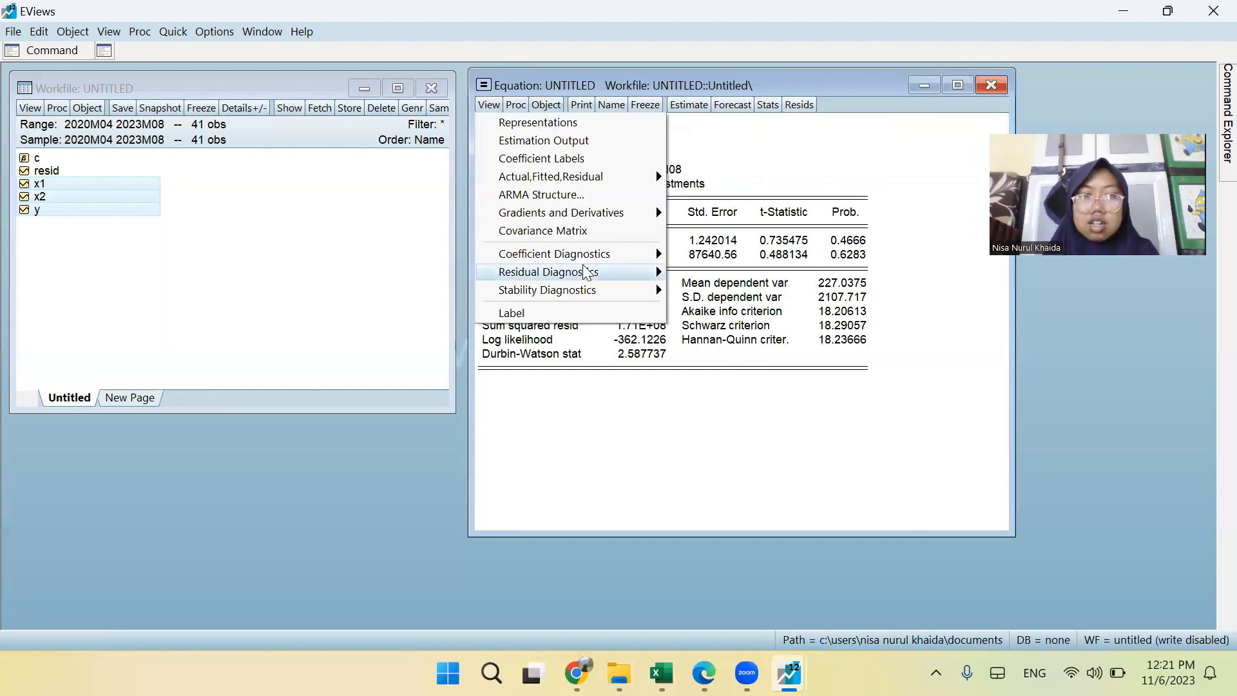
{"action": "mouse_move", "coordinate": [588, 290]}
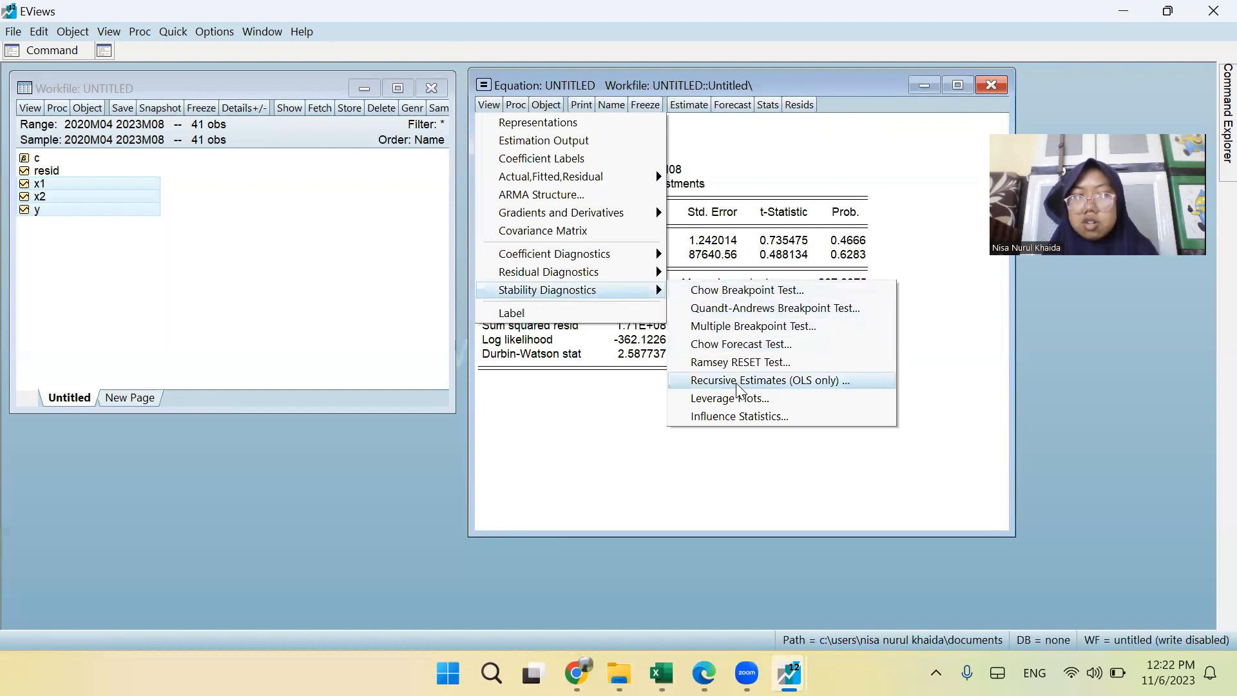
{"action": "left_click", "coordinate": [773, 384]}
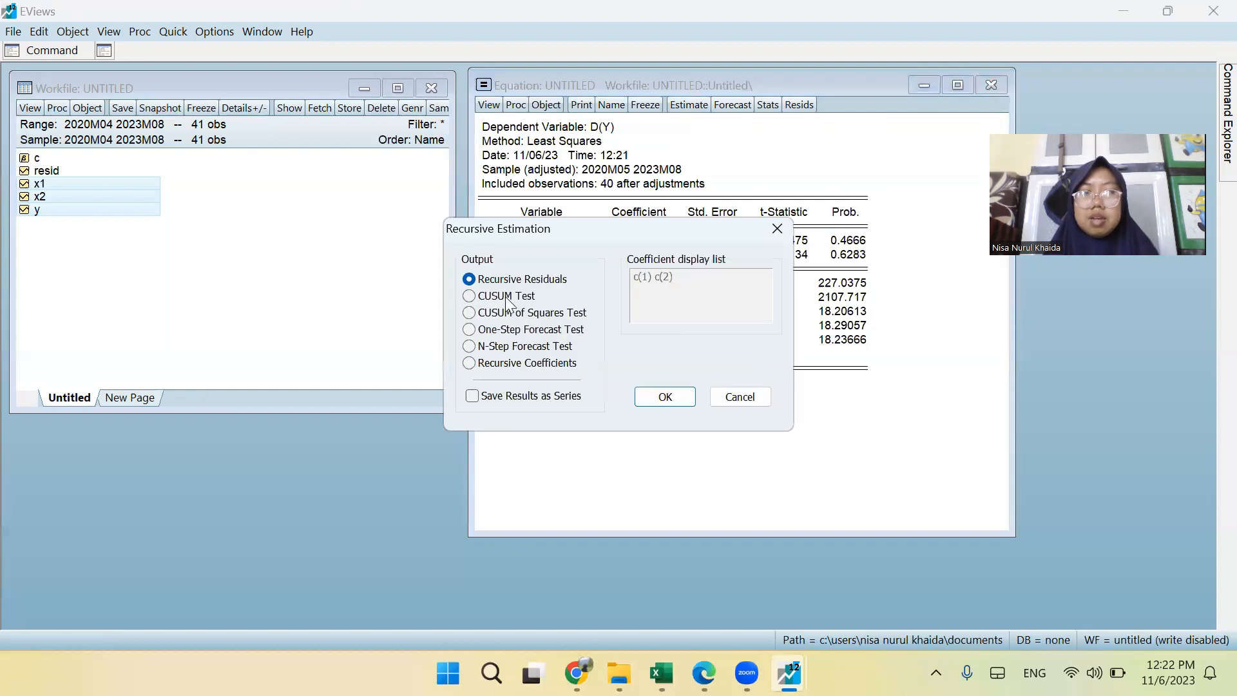
{"action": "left_click", "coordinate": [505, 297]}
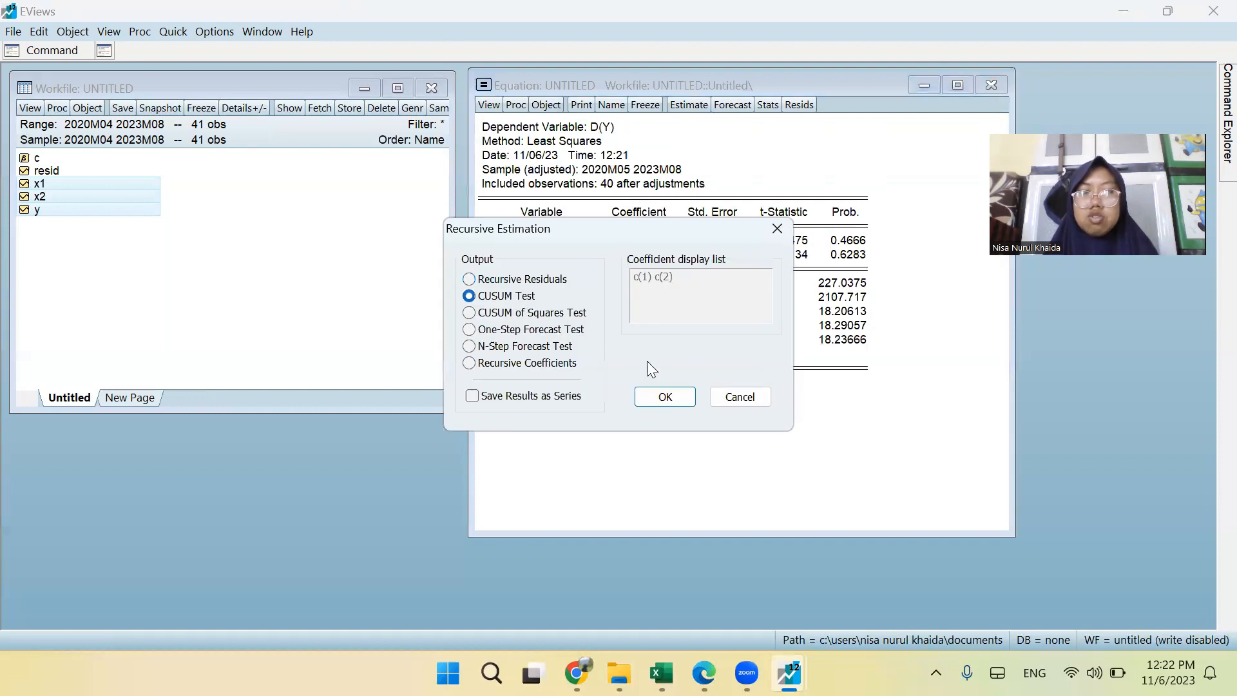
{"action": "left_click", "coordinate": [663, 396]}
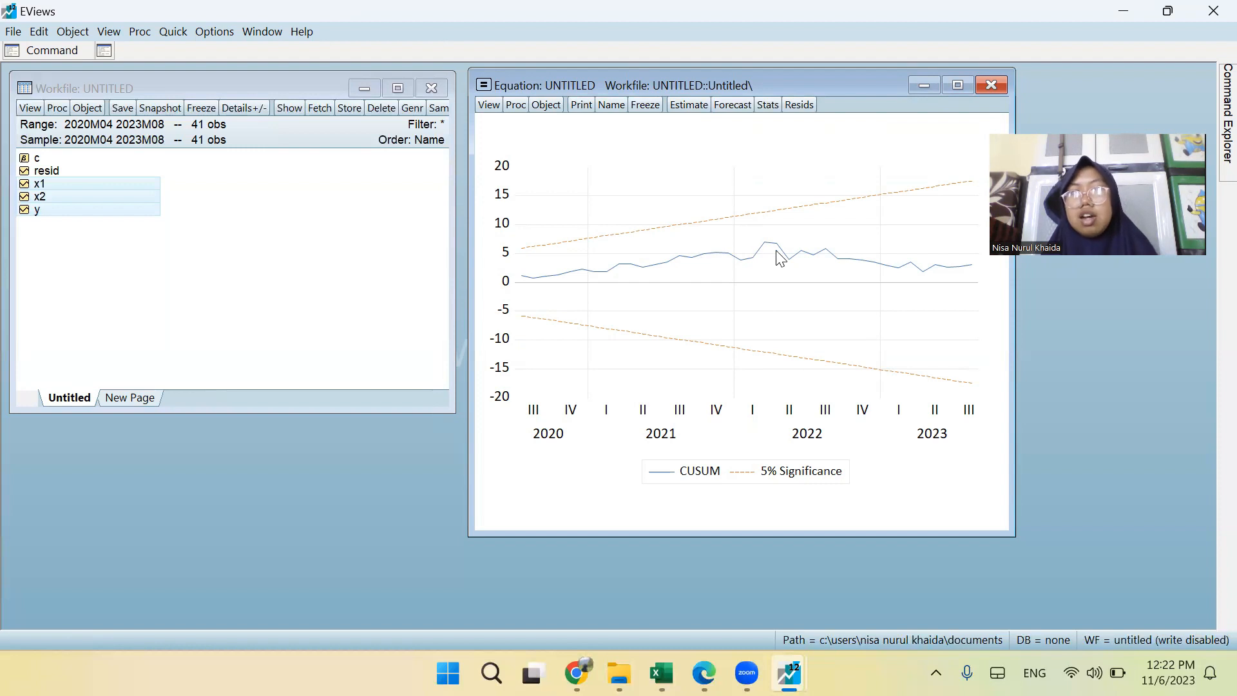
{"action": "mouse_move", "coordinate": [848, 271]}
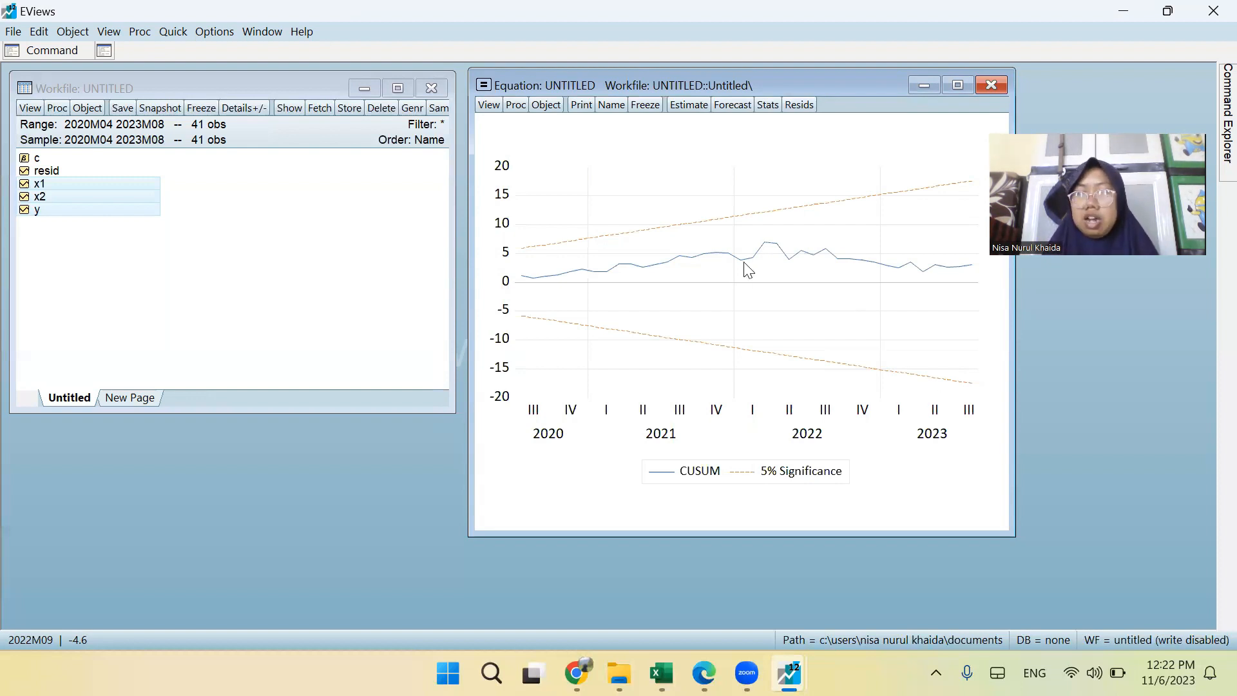
Run the CUSUM of Squares Test from the recursive estimates on the same equation and select its plotted line.
{"action": "left_click", "coordinate": [488, 107]}
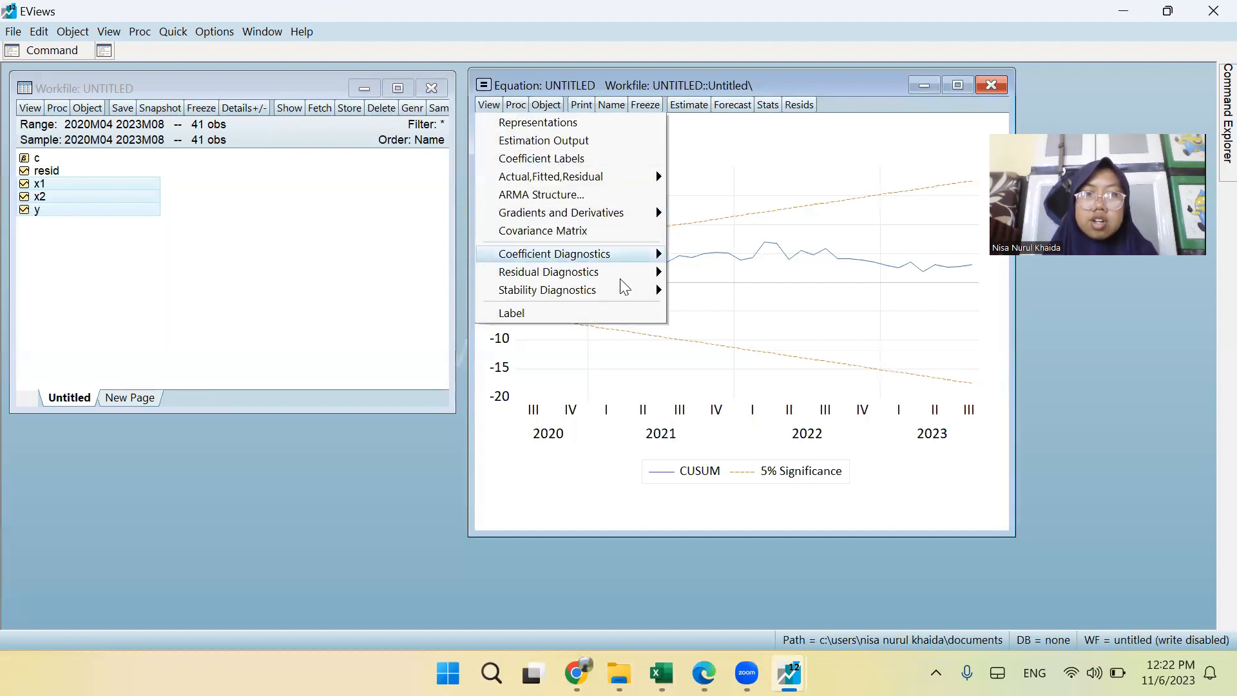
{"action": "mouse_move", "coordinate": [618, 290]}
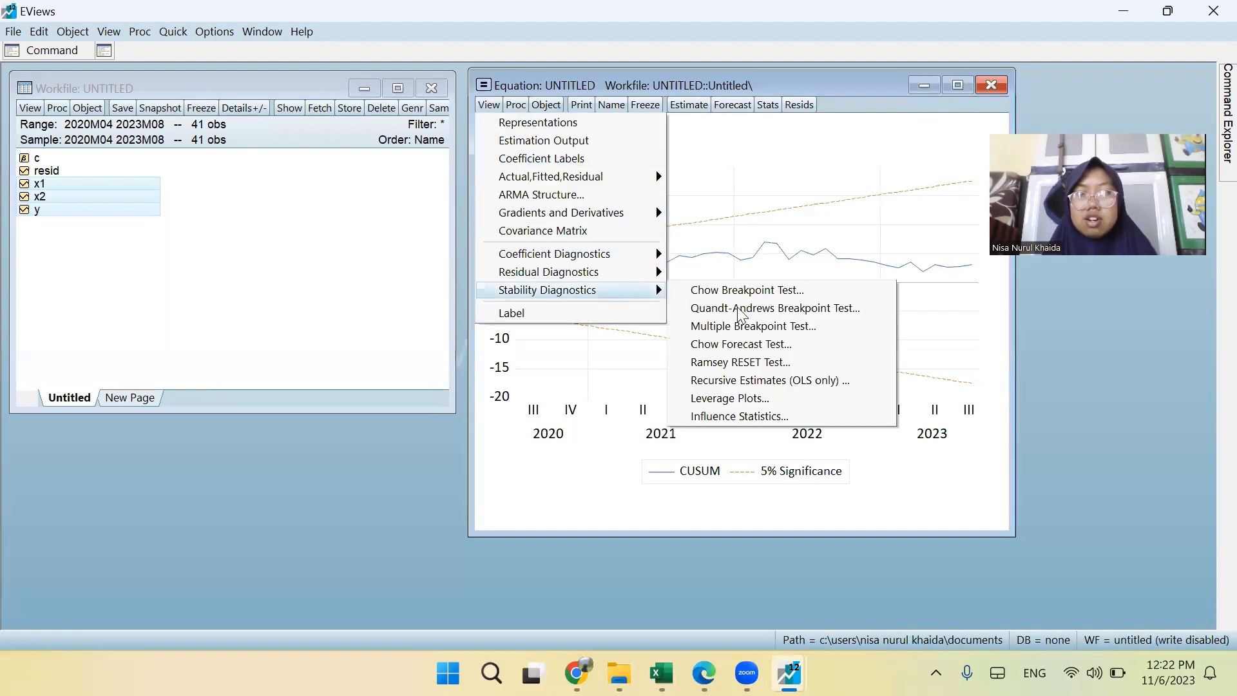
{"action": "left_click", "coordinate": [749, 381]}
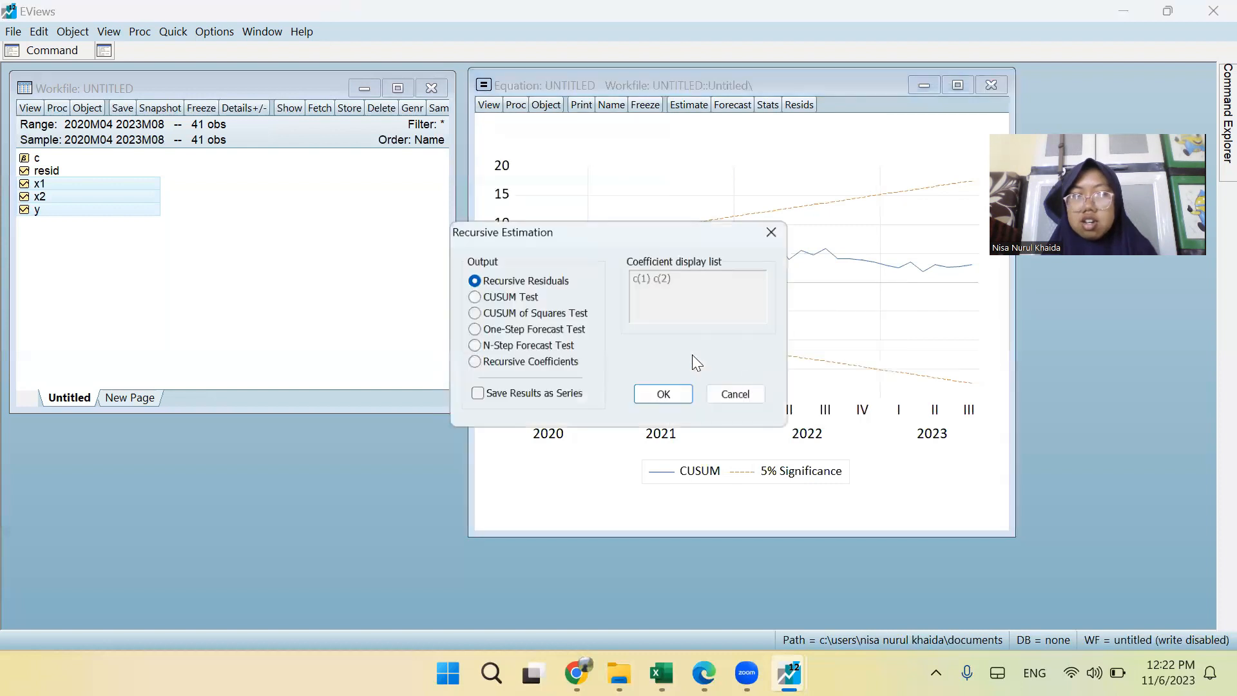
{"action": "left_click", "coordinate": [516, 314]}
{"action": "left_click", "coordinate": [664, 396]}
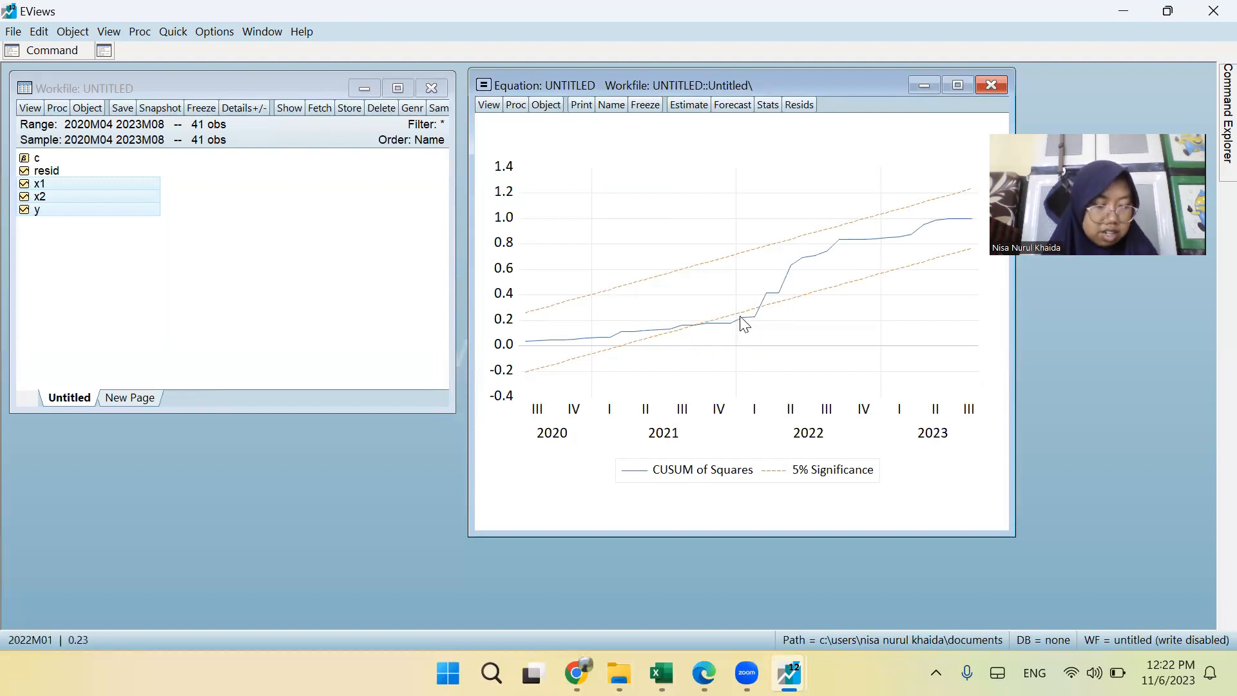
{"action": "left_click", "coordinate": [707, 323]}
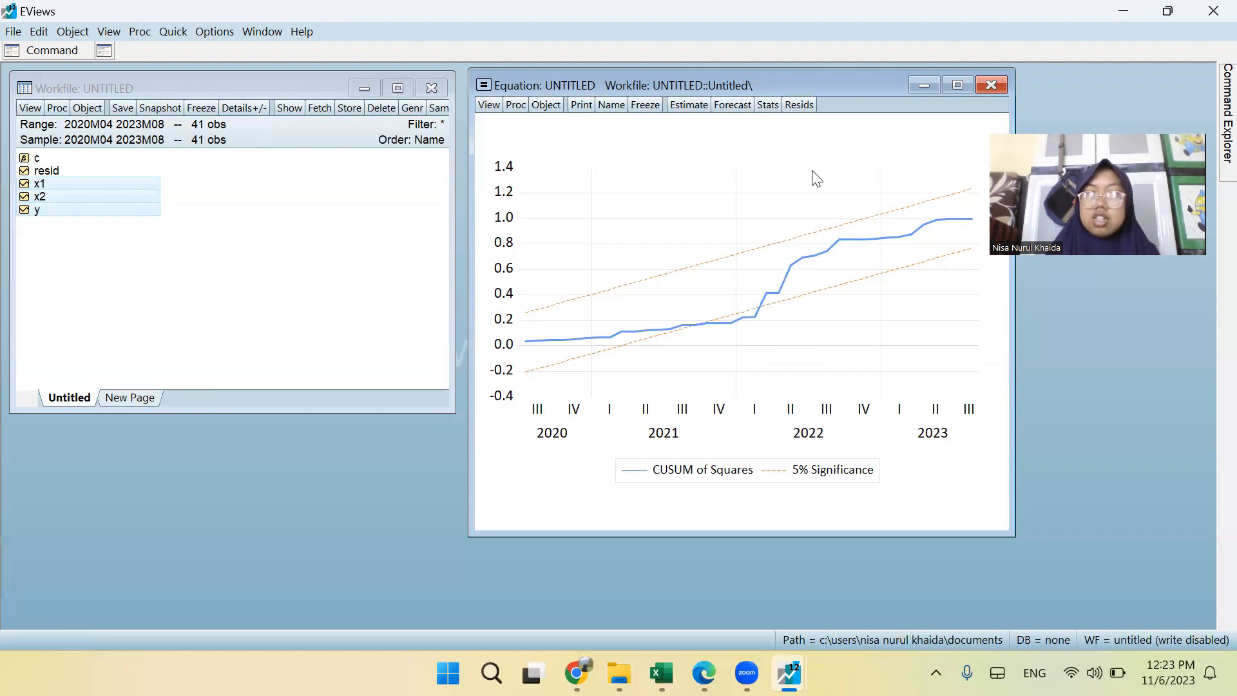
Forecast Y from the equation as series yf with a dynamic forecast over 2020m04 2023m08, including the forecast graph and evaluation.
{"action": "left_click", "coordinate": [490, 107]}
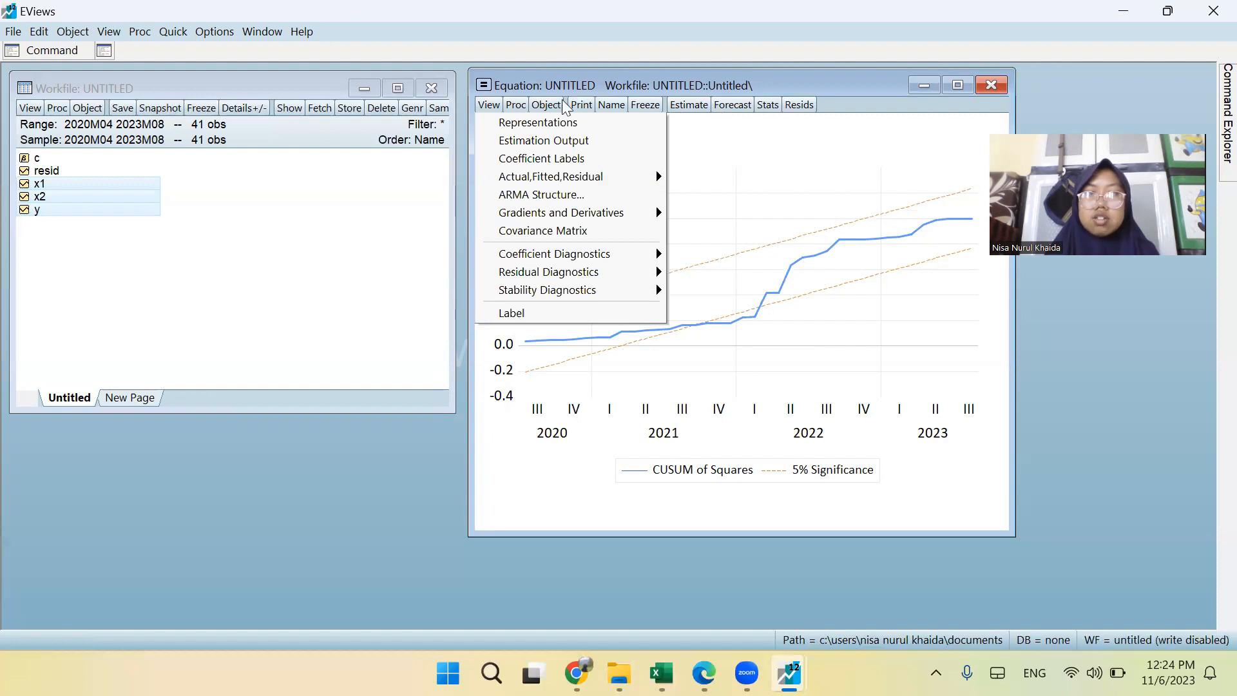
{"action": "left_click", "coordinate": [726, 105]}
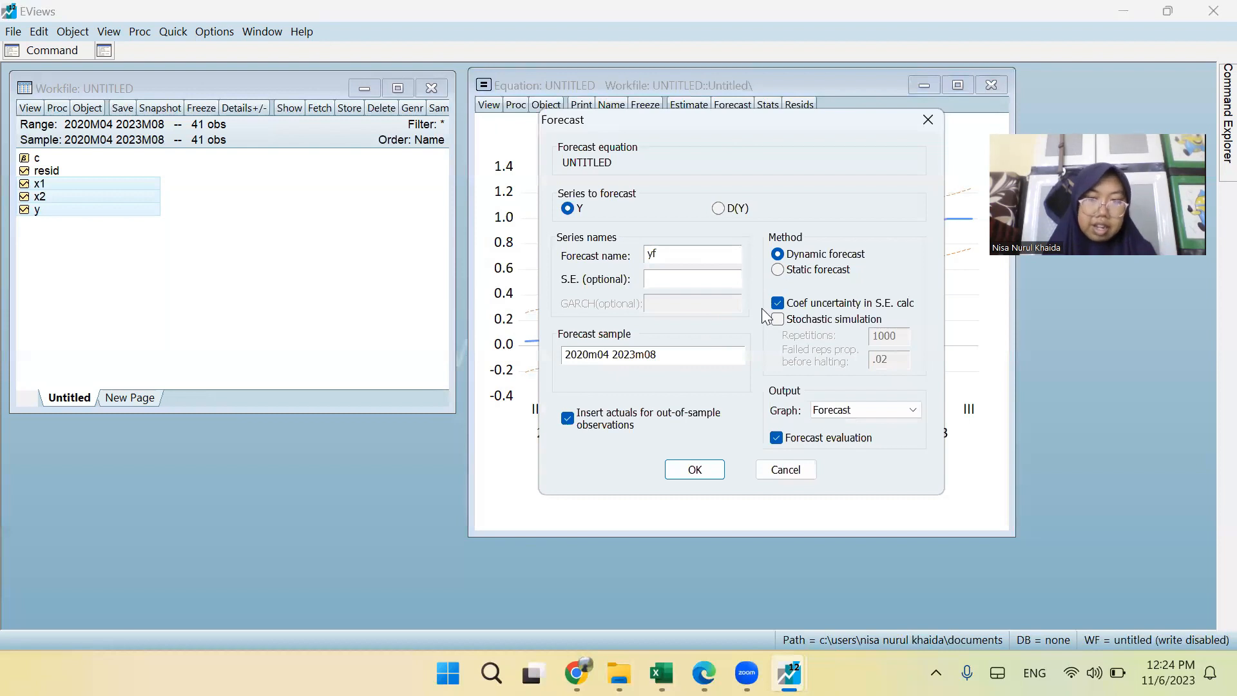
{"action": "left_click", "coordinate": [708, 472]}
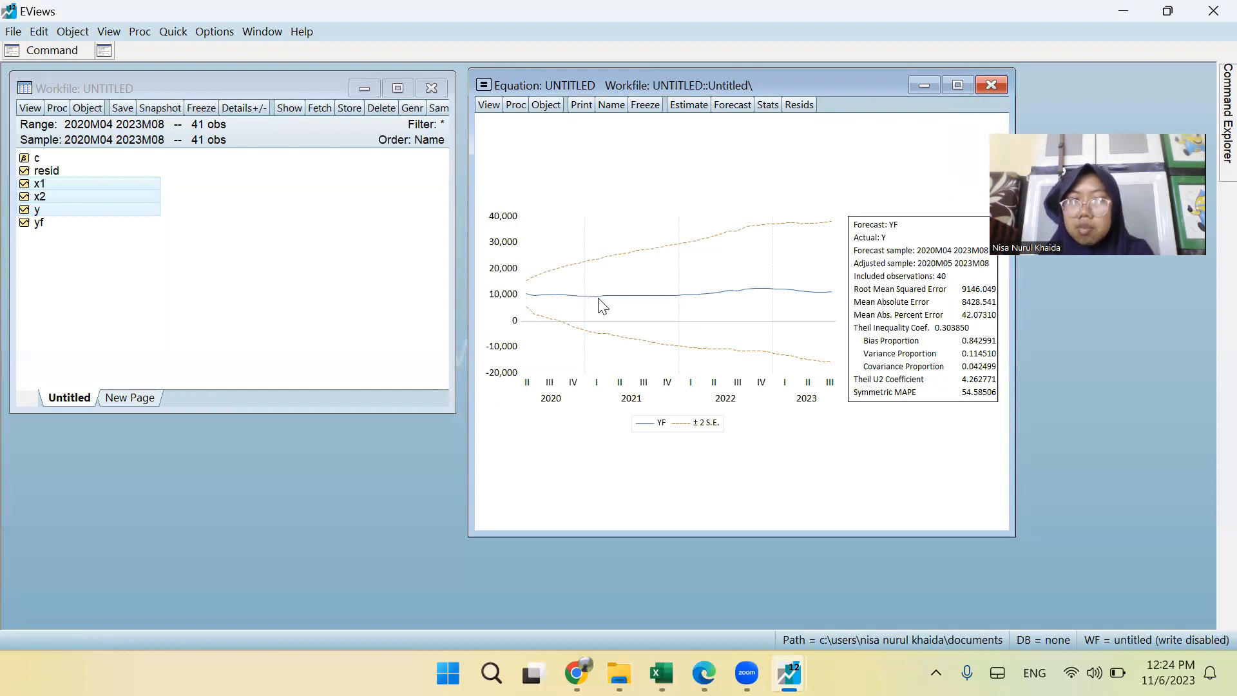
Examine the forecast graph and evaluation statistics, and open series yf to view its monthly values through 2023M08.
{"action": "mouse_move", "coordinate": [735, 295]}
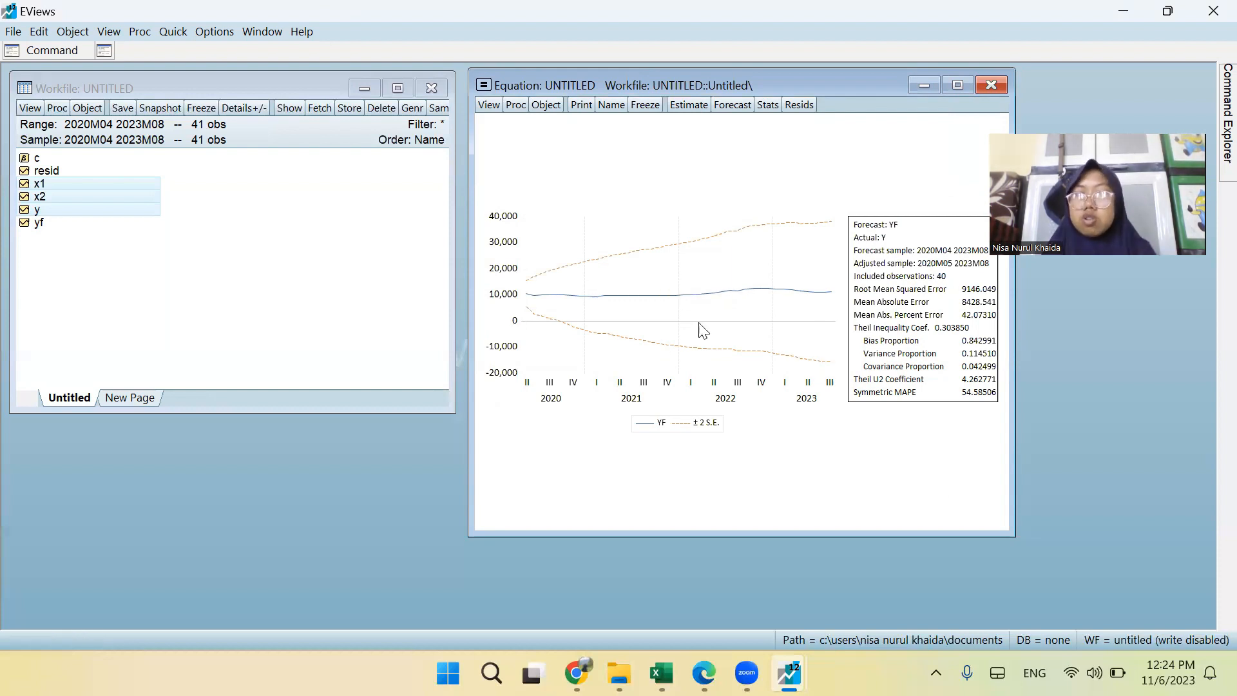
{"action": "mouse_move", "coordinate": [732, 363]}
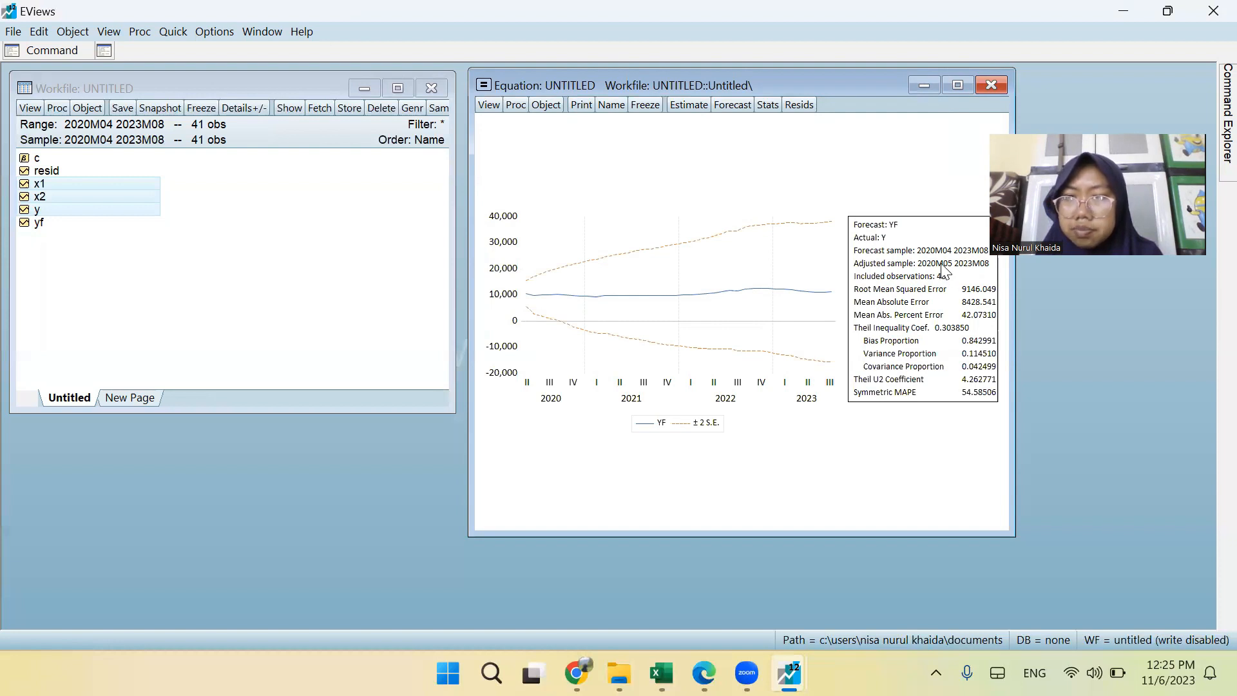
{"action": "left_click", "coordinate": [488, 105]}
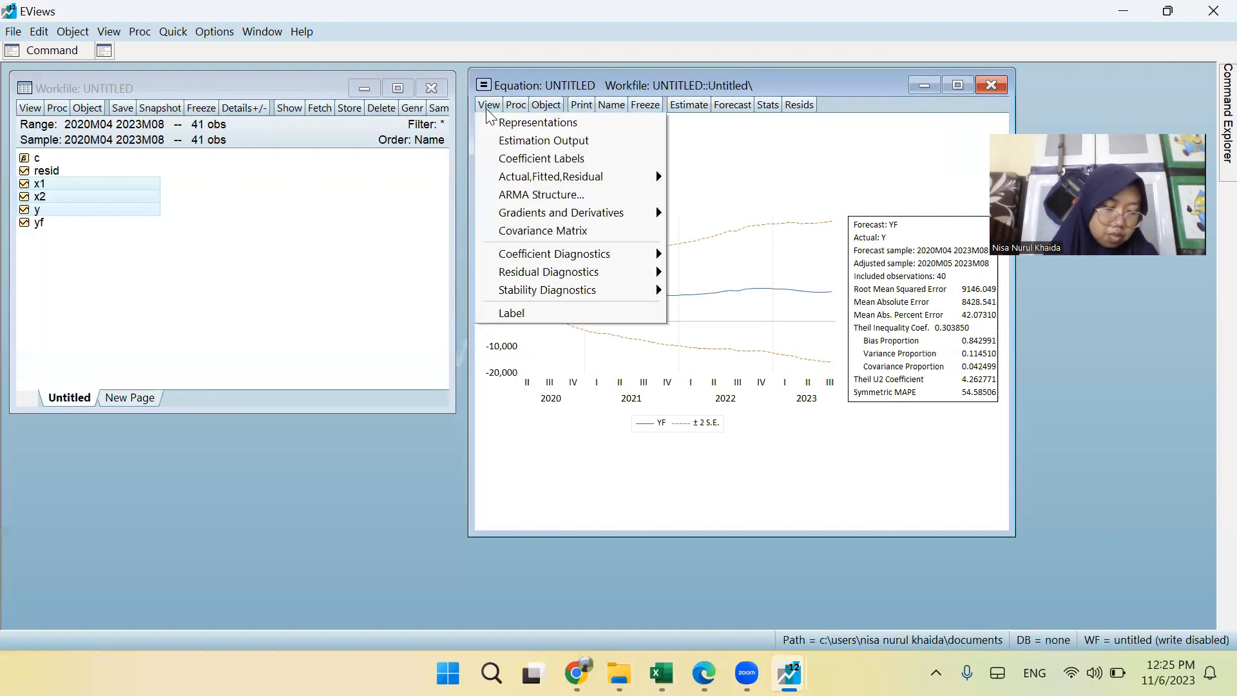
{"action": "left_click", "coordinate": [45, 227]}
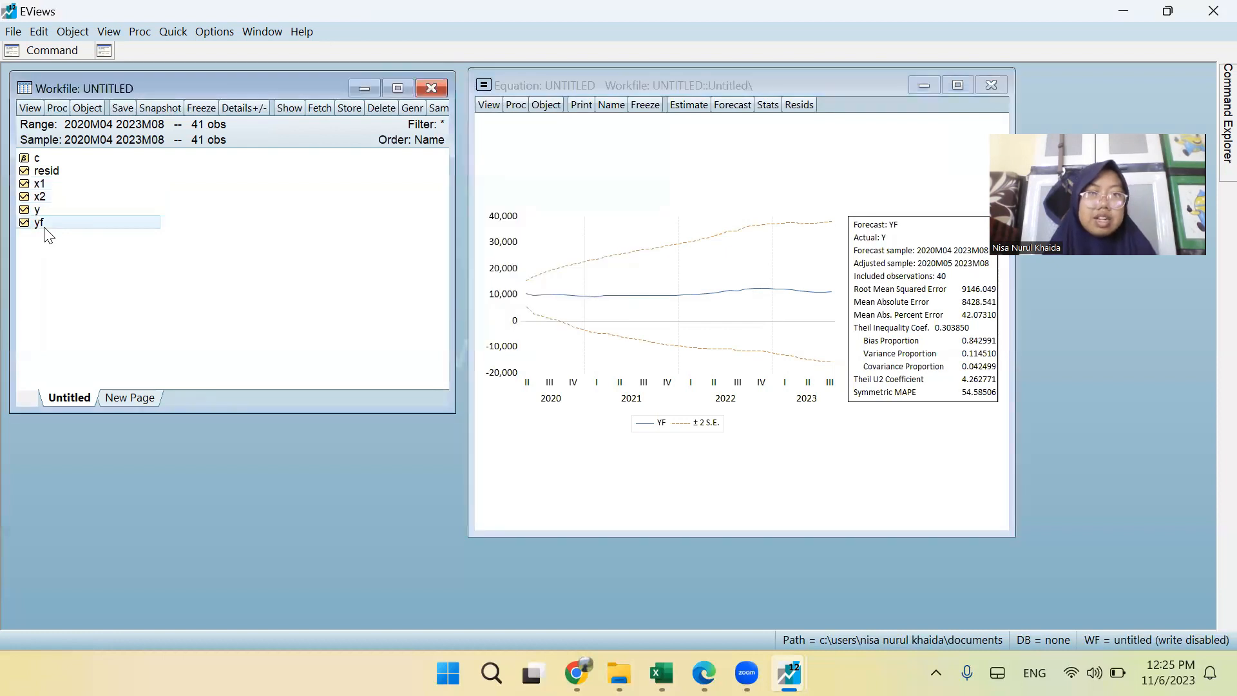
{"action": "right_click", "coordinate": [46, 230]}
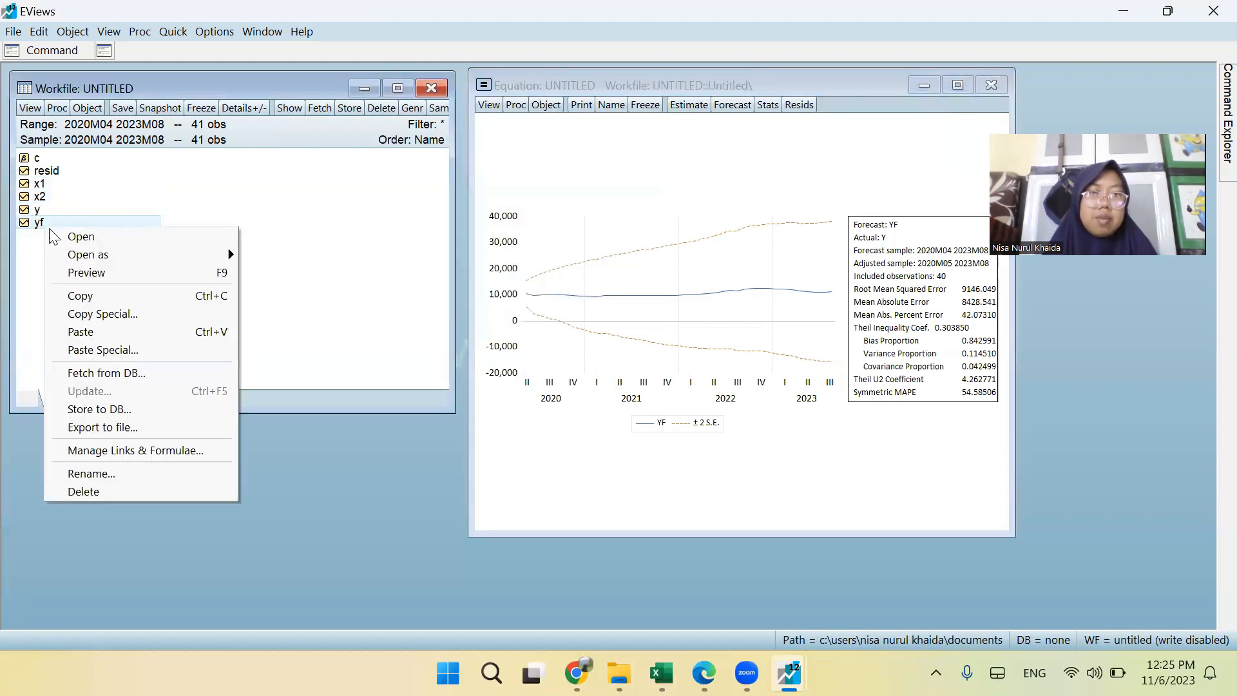
{"action": "left_click", "coordinate": [103, 238]}
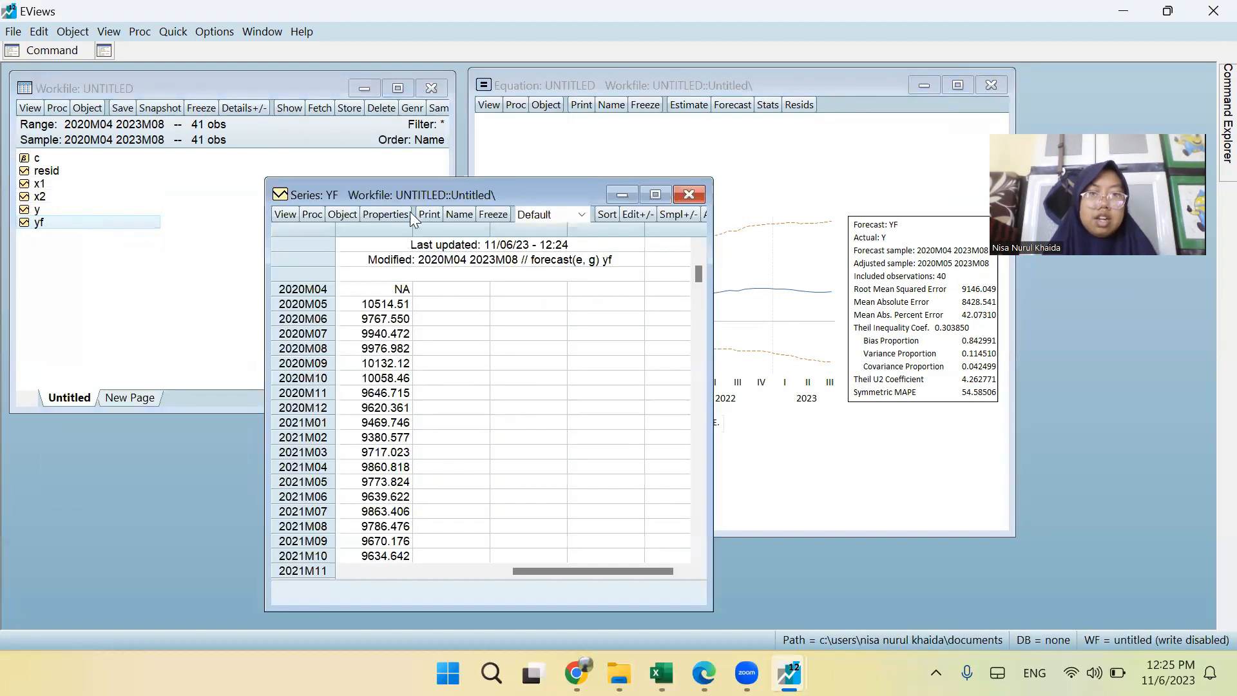
{"action": "scroll", "coordinate": [364, 405], "scroll_direction": "down", "scroll_amount": 2}
{"action": "scroll", "coordinate": [364, 405], "scroll_direction": "down", "scroll_amount": 7}
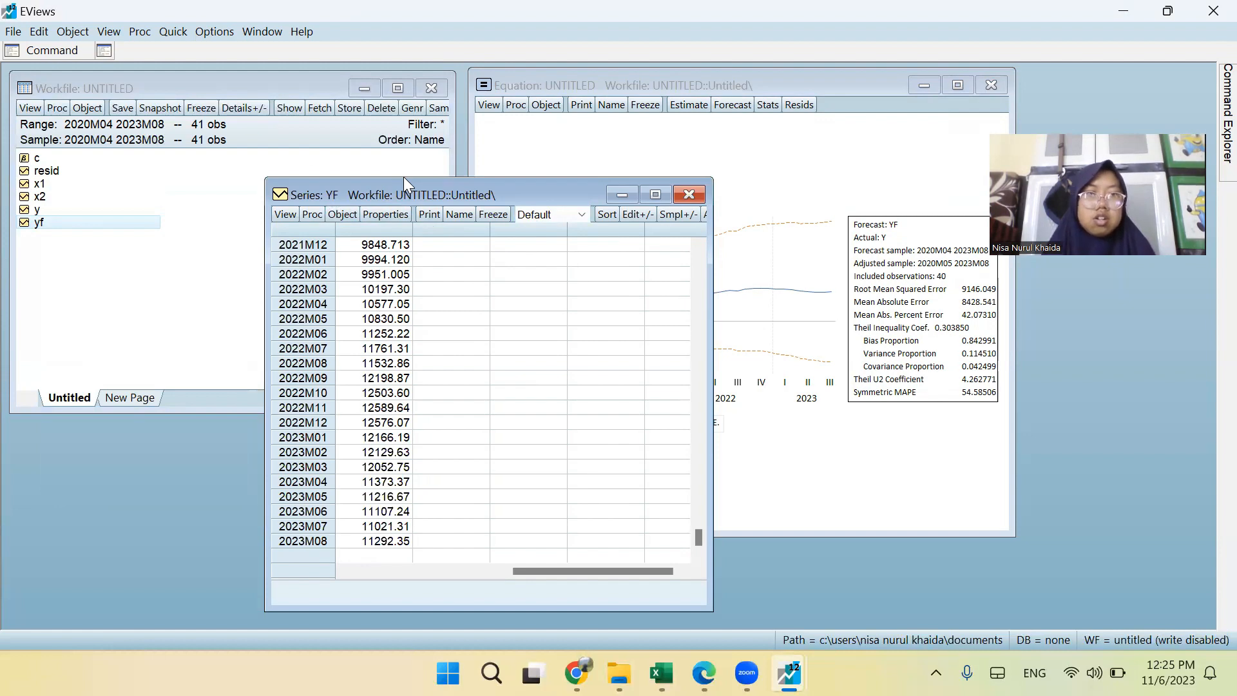
Open series y and arrange its sheet next to the yf sheet to compare actual and forecast values through 2023M08.
{"action": "left_click_drag", "start_coordinate": [403, 178], "coordinate": [656, 64]}
{"action": "left_click", "coordinate": [58, 211]}
{"action": "double_click", "coordinate": [59, 214]}
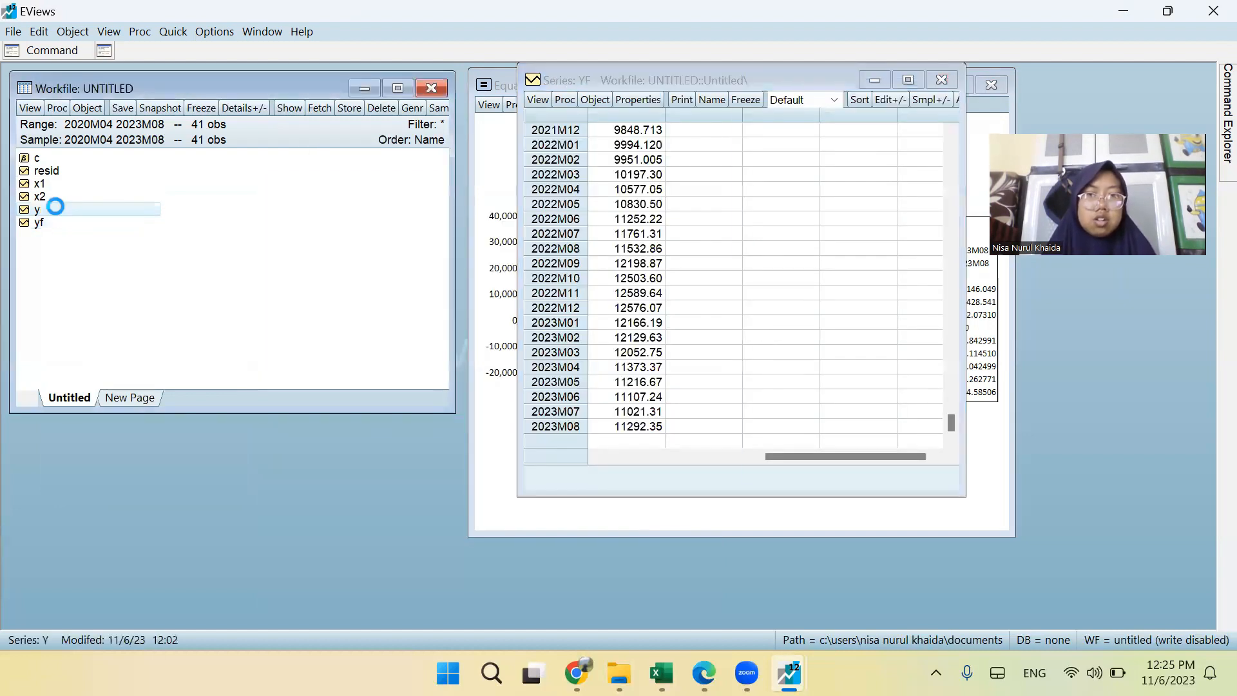
{"action": "scroll", "coordinate": [436, 240], "scroll_direction": "down", "scroll_amount": 7}
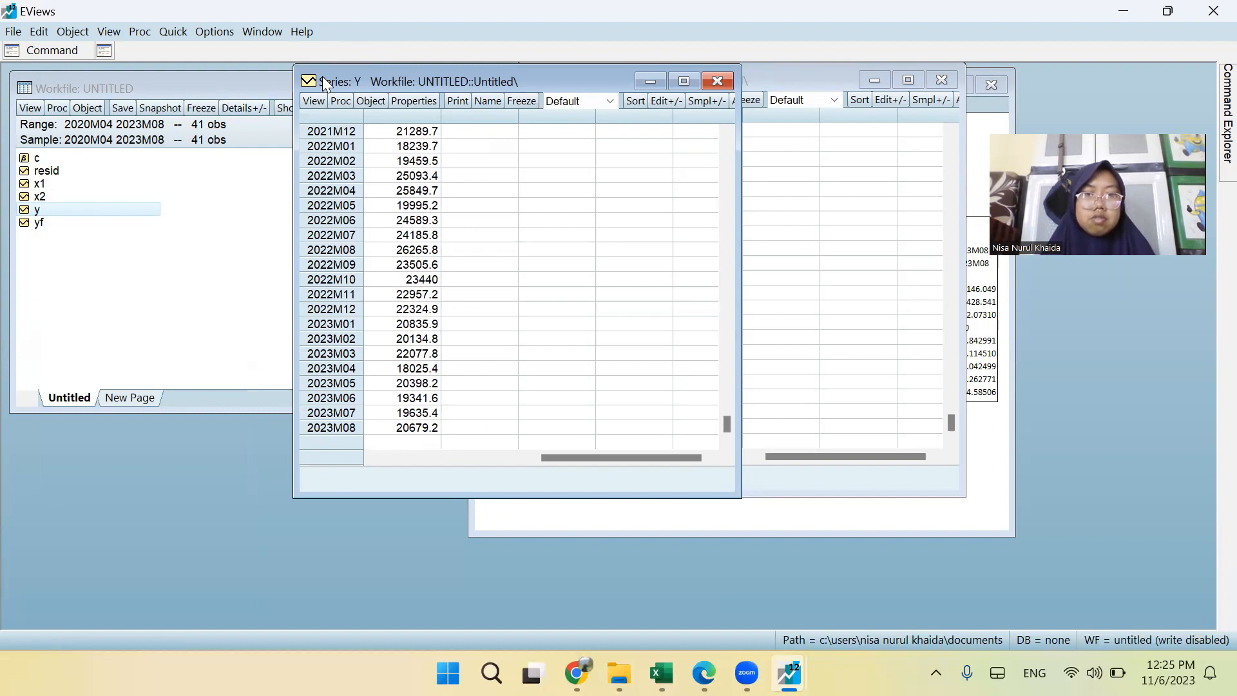
{"action": "left_click_drag", "start_coordinate": [591, 85], "coordinate": [322, 76]}
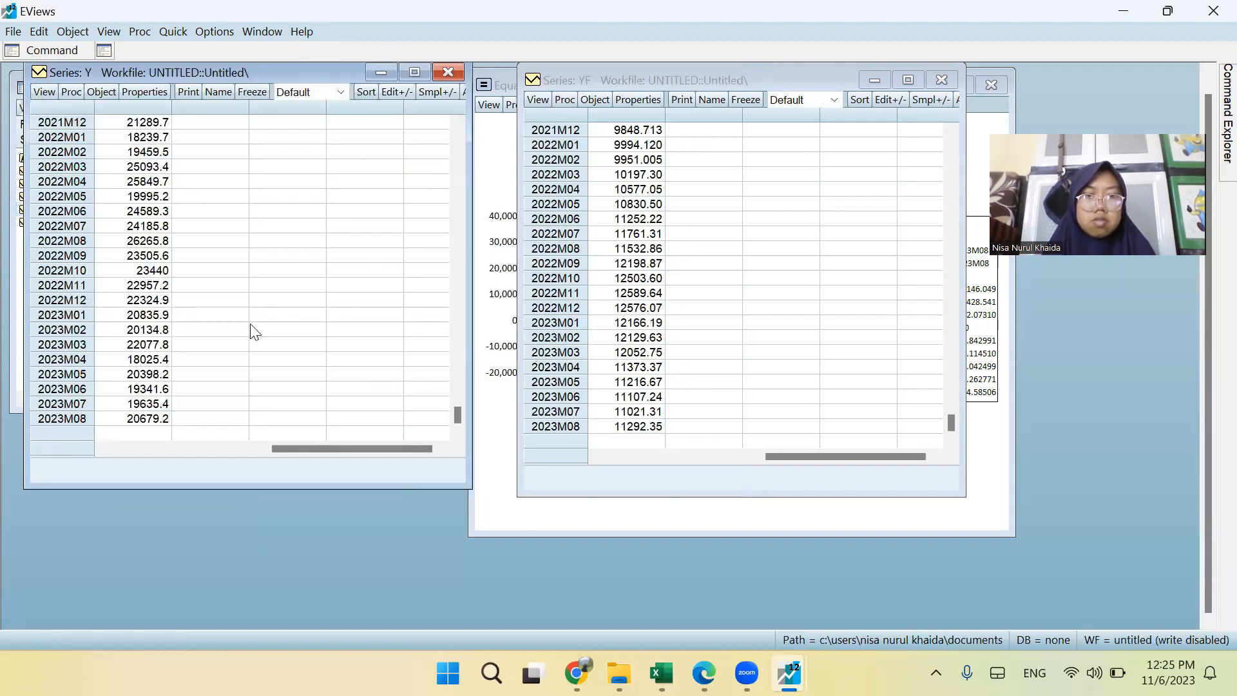
Close the yf series sheet and keep the untitled equation instead of deleting it.
{"action": "left_click", "coordinate": [941, 76]}
{"action": "left_click", "coordinate": [635, 207]}
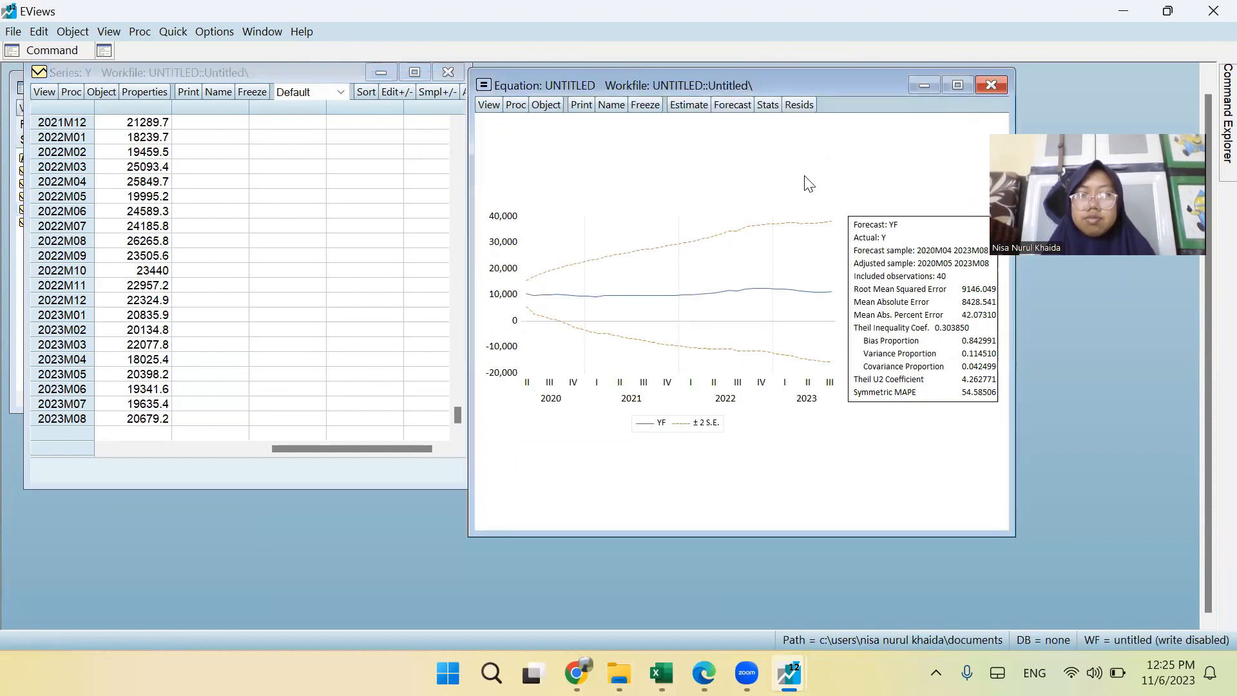
{"action": "left_click", "coordinate": [990, 86]}
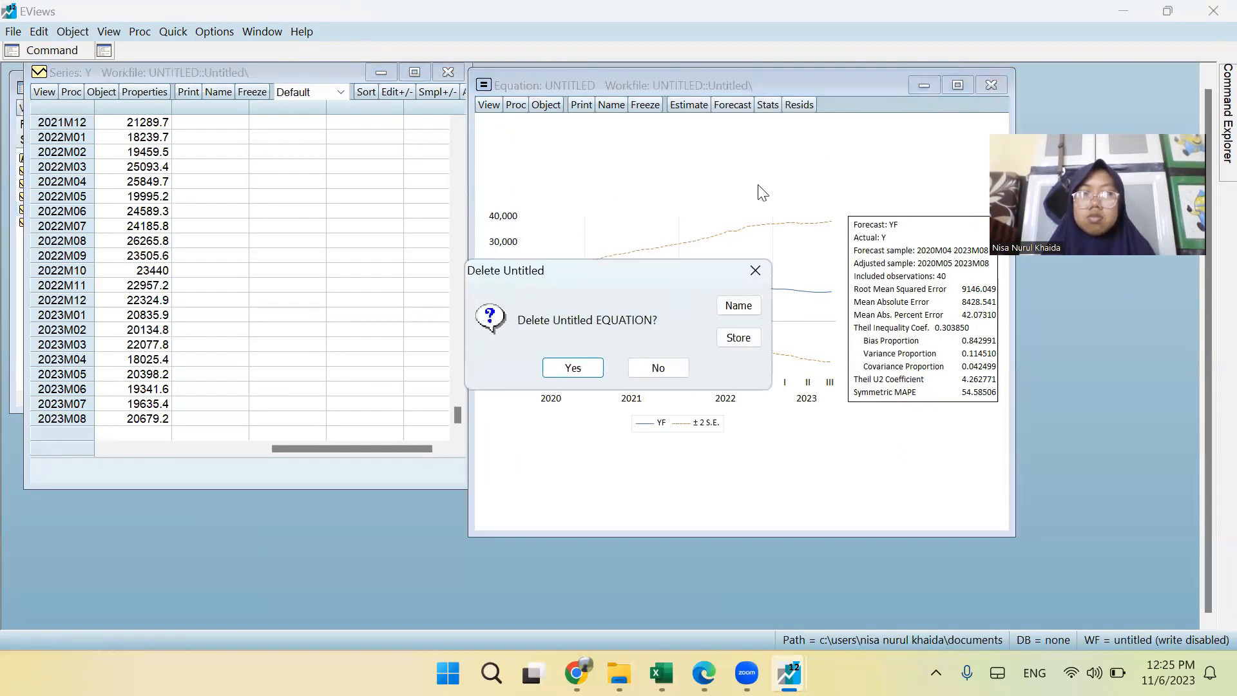
{"action": "left_click", "coordinate": [663, 369]}
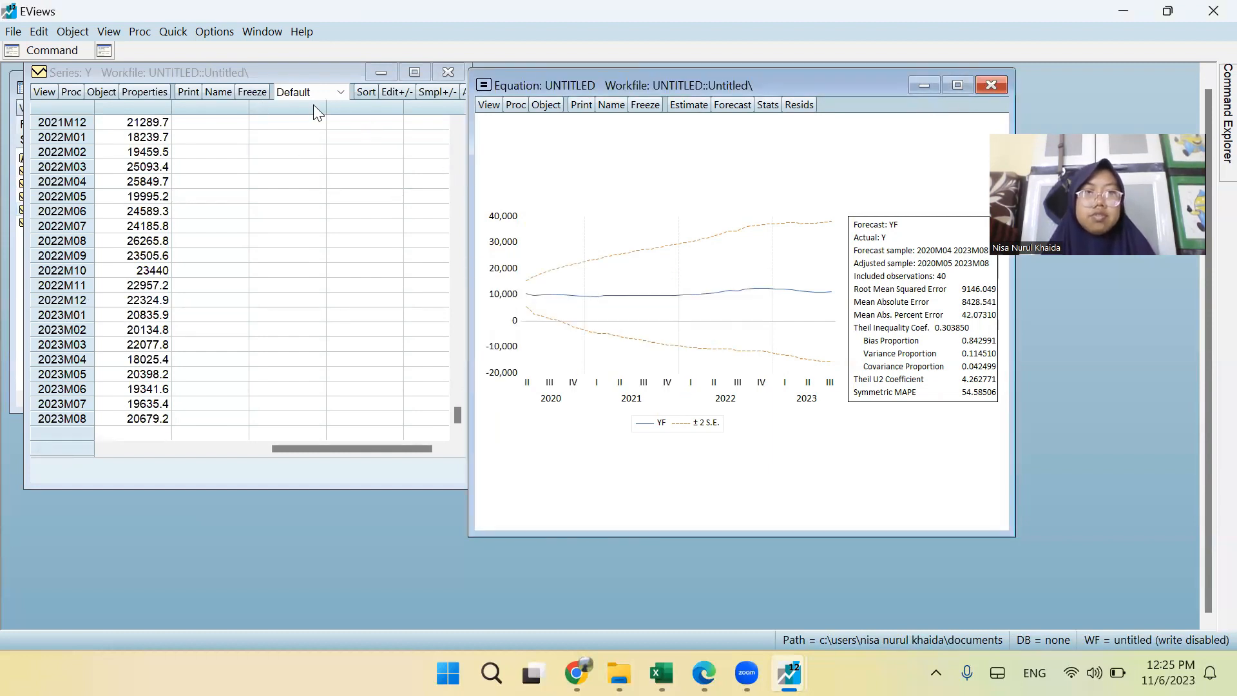
Reopen series yf and place its sheet alongside the y sheet to compare their latest monthly values.
{"action": "left_click", "coordinate": [303, 68]}
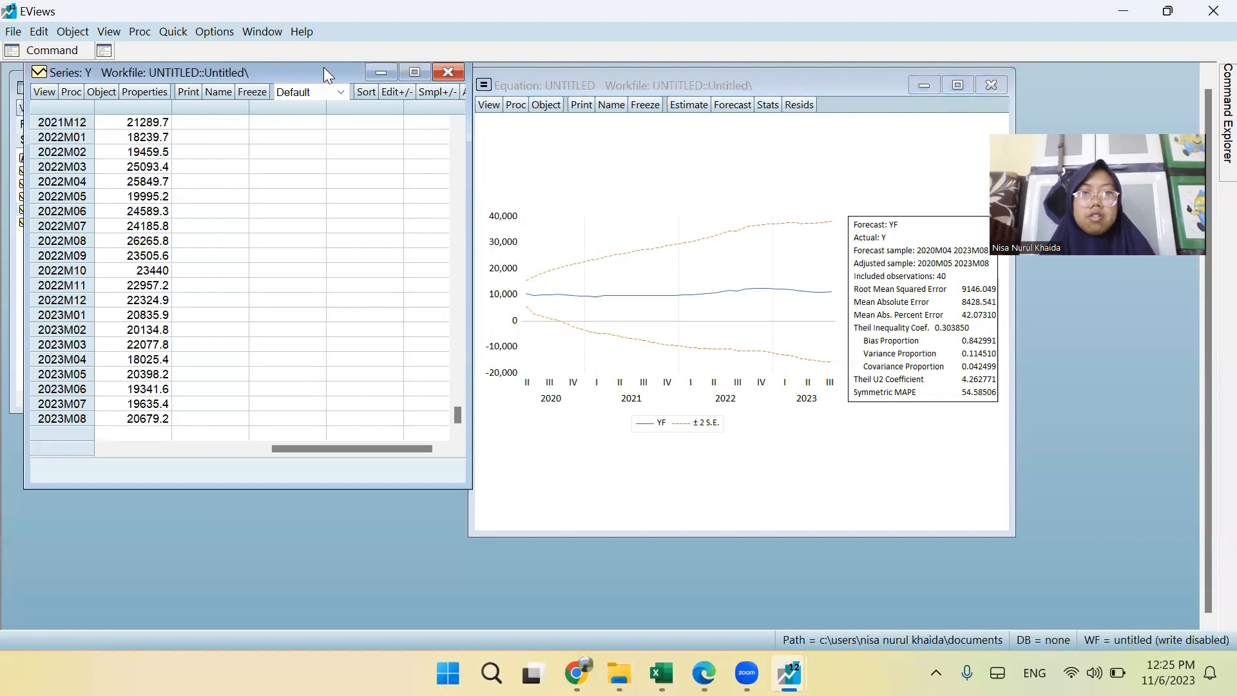
{"action": "left_click_drag", "start_coordinate": [323, 67], "coordinate": [752, 73]}
{"action": "double_click", "coordinate": [36, 222]}
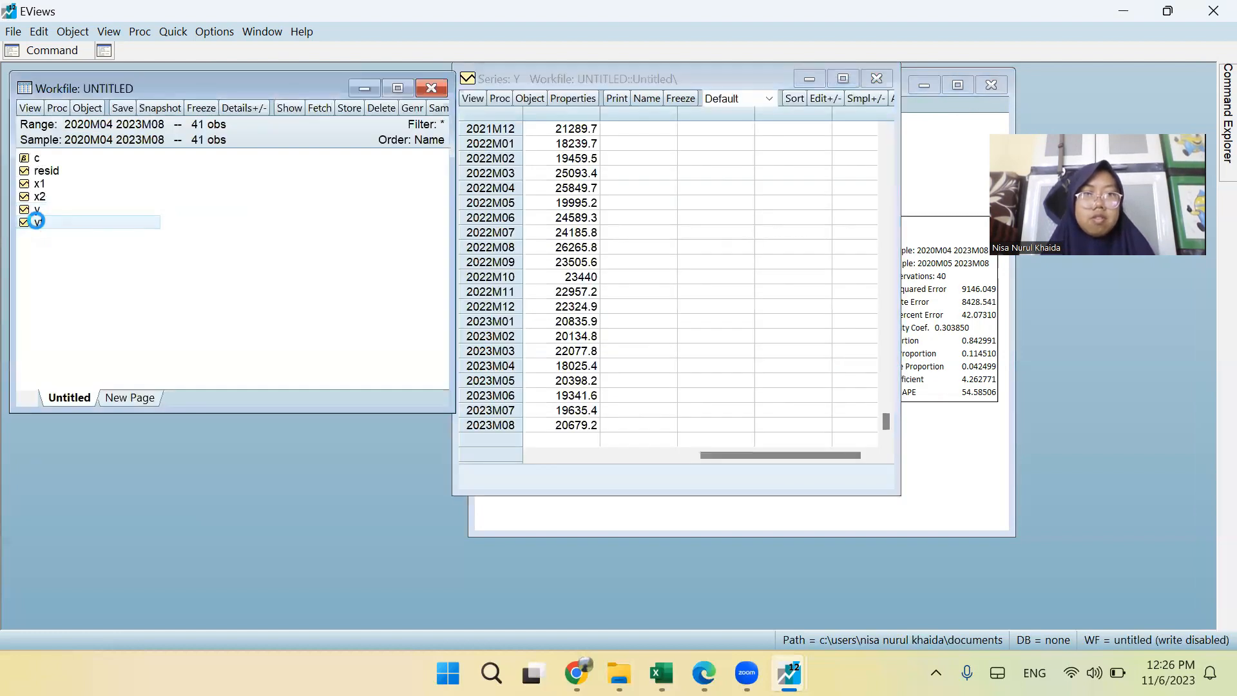
{"action": "scroll", "coordinate": [468, 393], "scroll_direction": "down", "scroll_amount": 7}
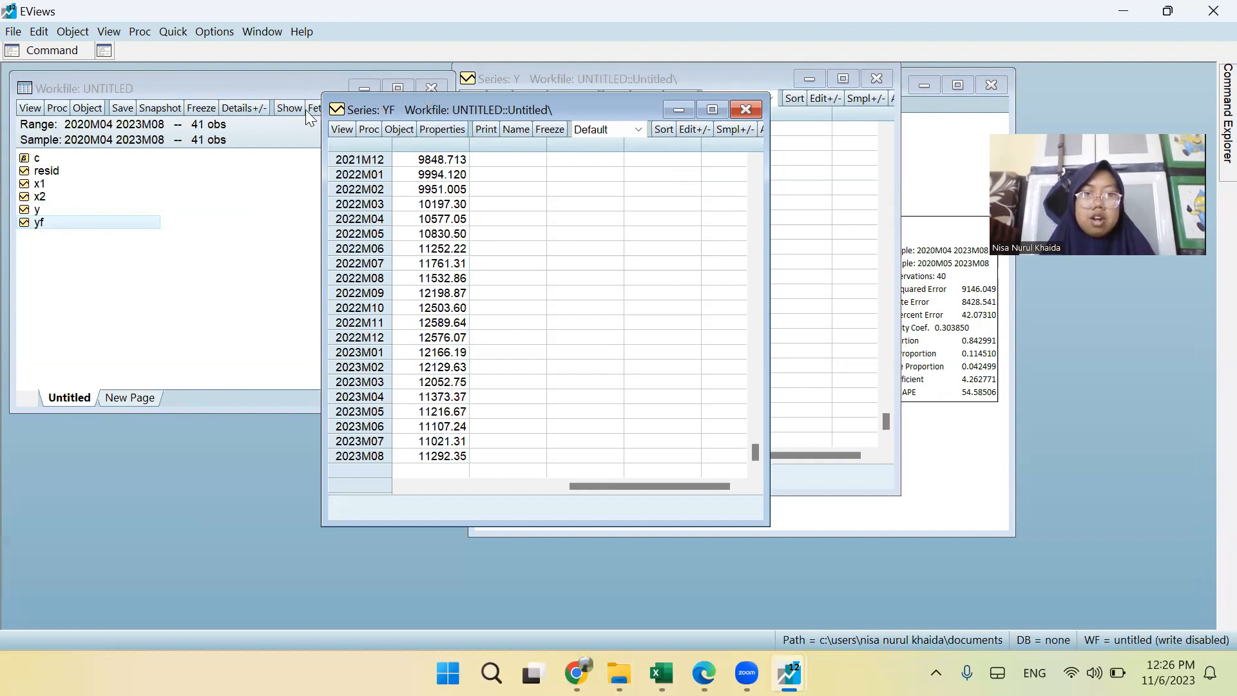
{"action": "left_click", "coordinate": [276, 112]}
{"action": "left_click", "coordinate": [587, 319]}
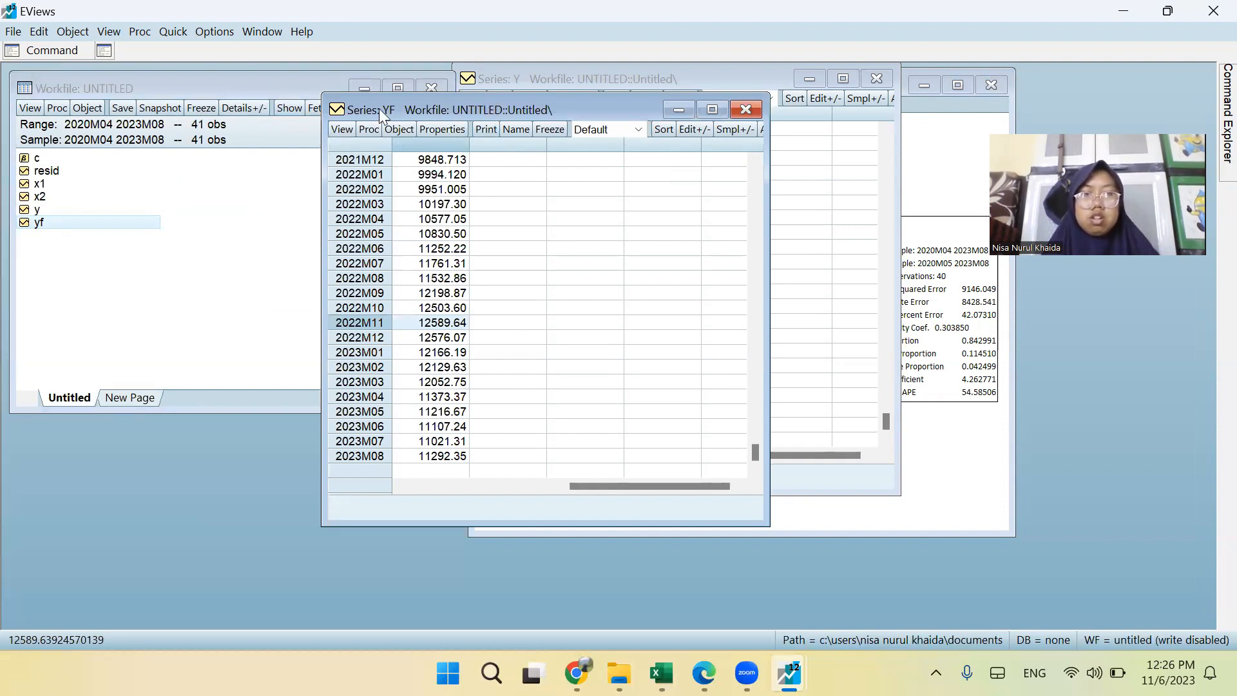
{"action": "left_click_drag", "start_coordinate": [379, 108], "coordinate": [114, 97]}
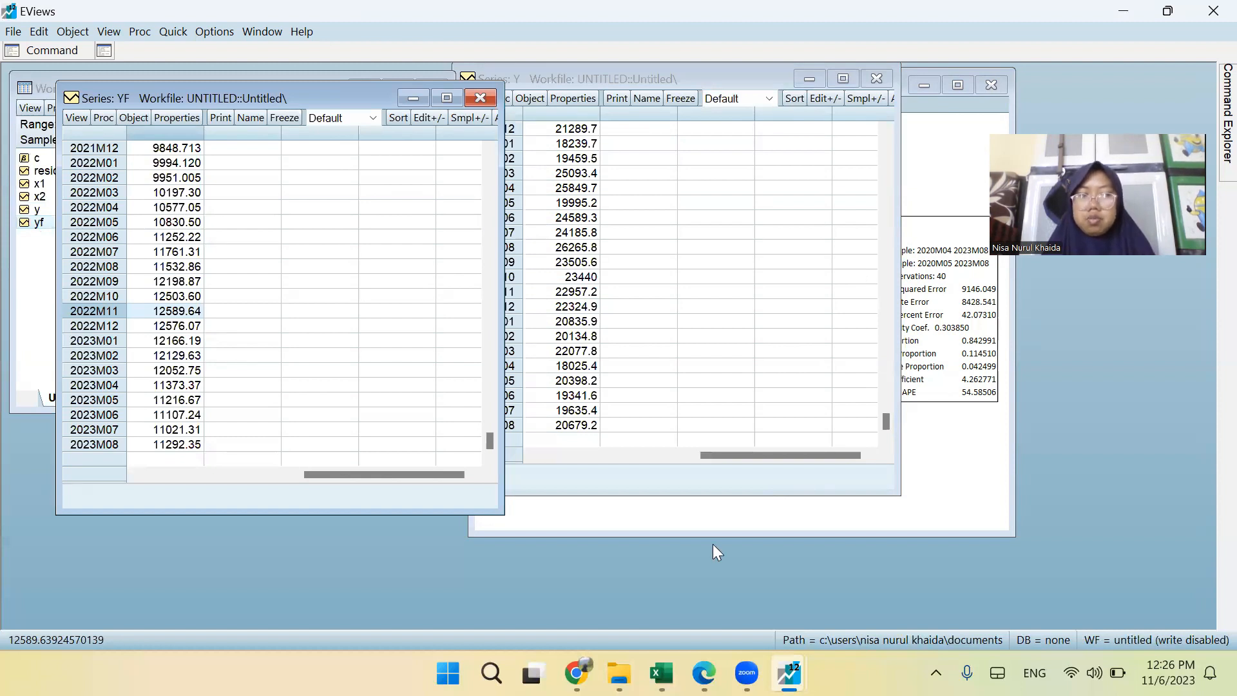
Briefly recheck series yf, and close both the yf and y series sheets to return to the equation's forecast output.
{"action": "key", "text": "alt+Tab"}
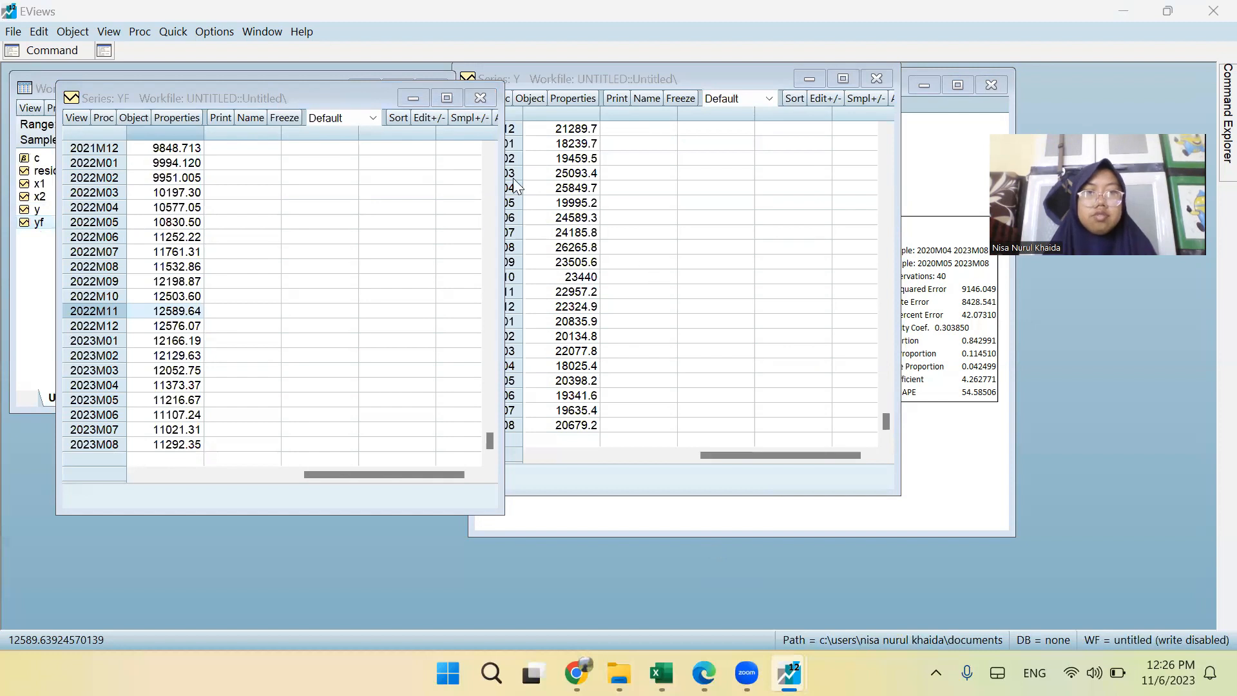
{"action": "left_click", "coordinate": [485, 98]}
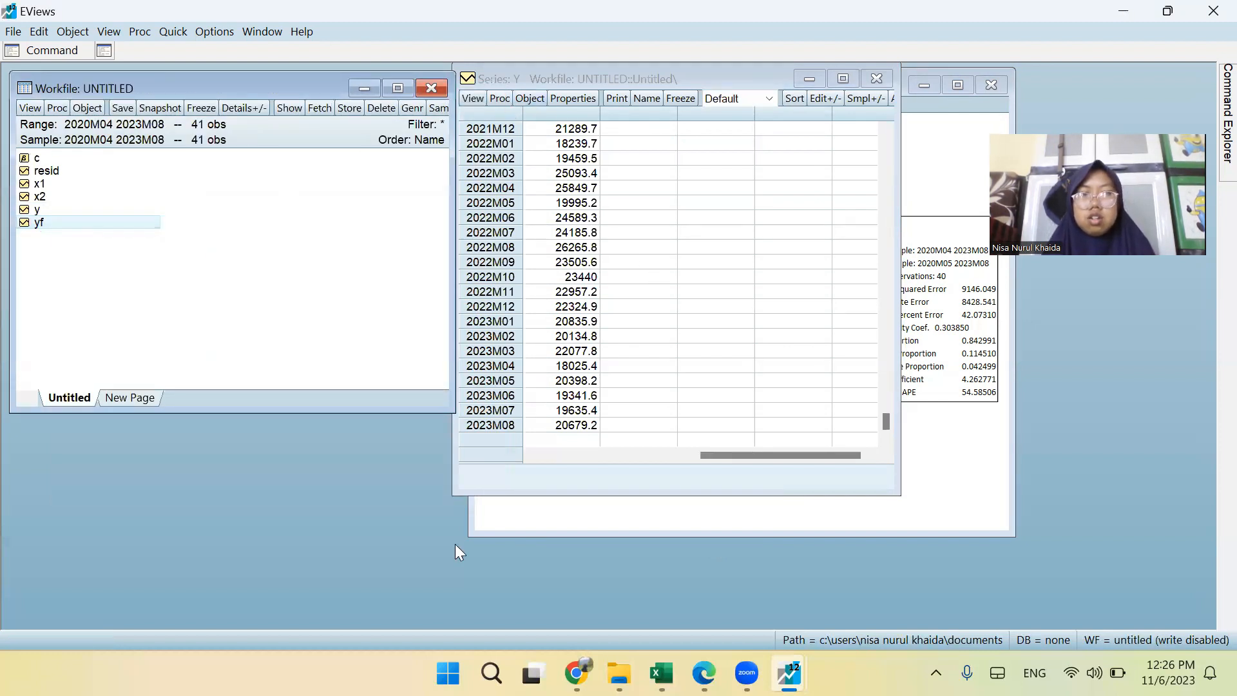
{"action": "key", "text": "alt+Tab"}
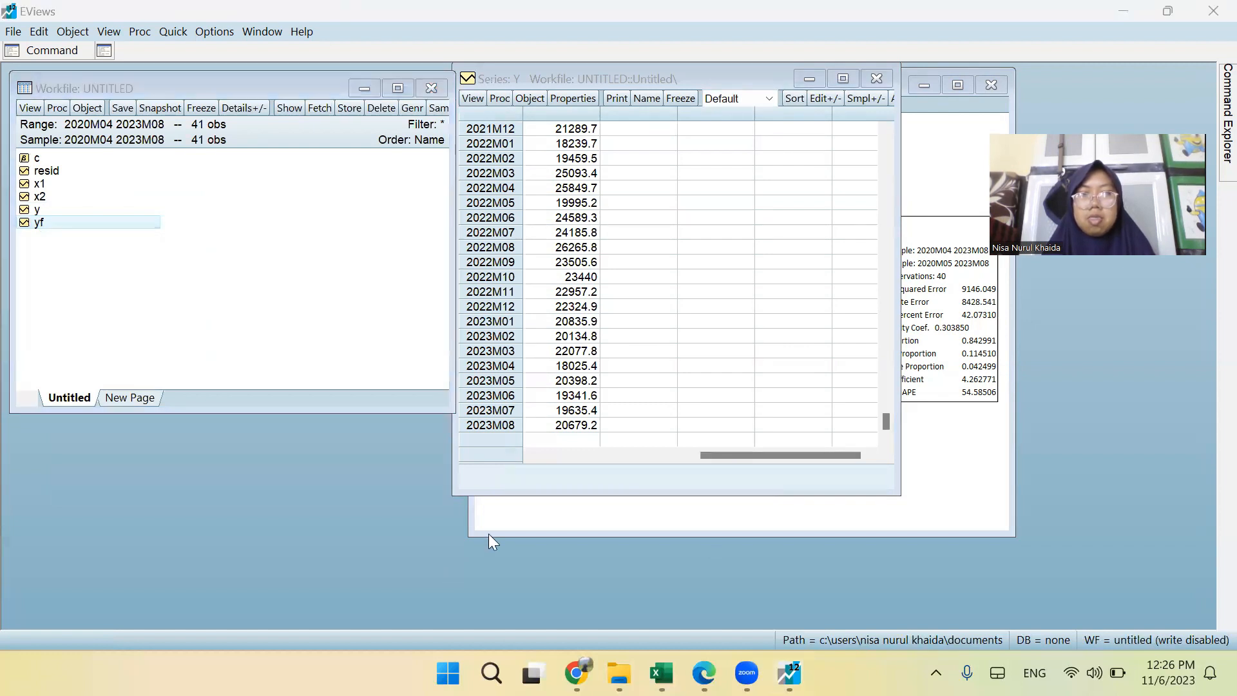
{"action": "left_click", "coordinate": [57, 226]}
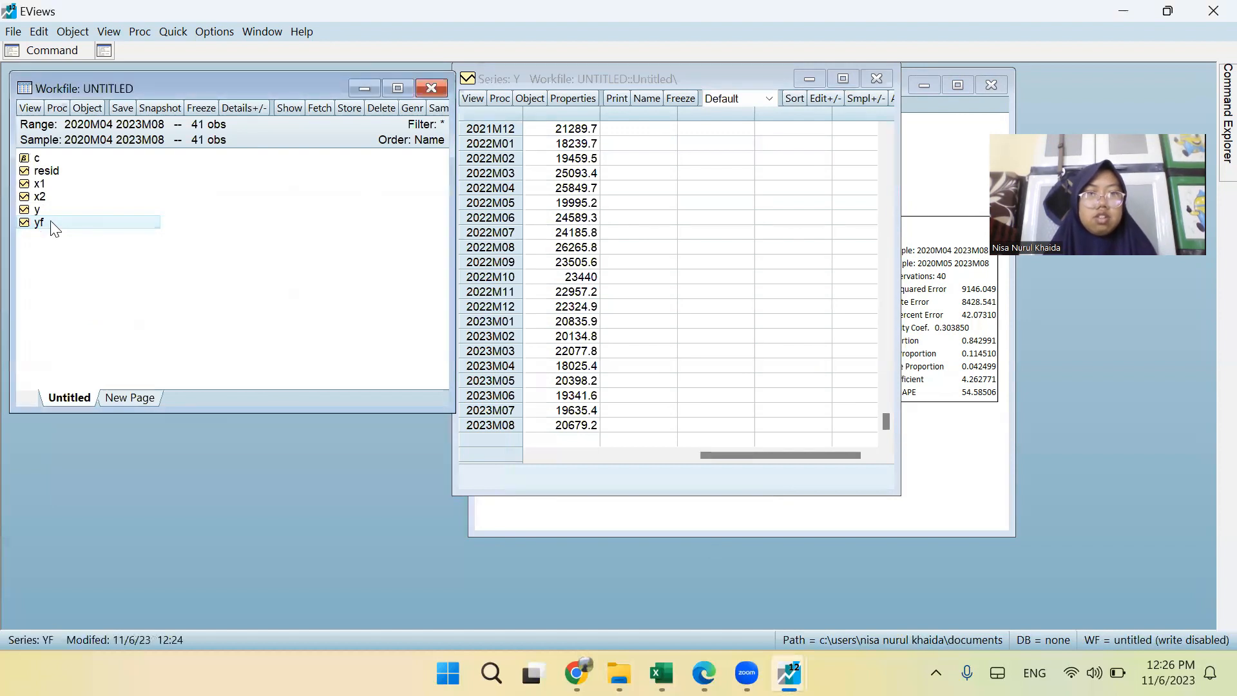
{"action": "double_click", "coordinate": [40, 224]}
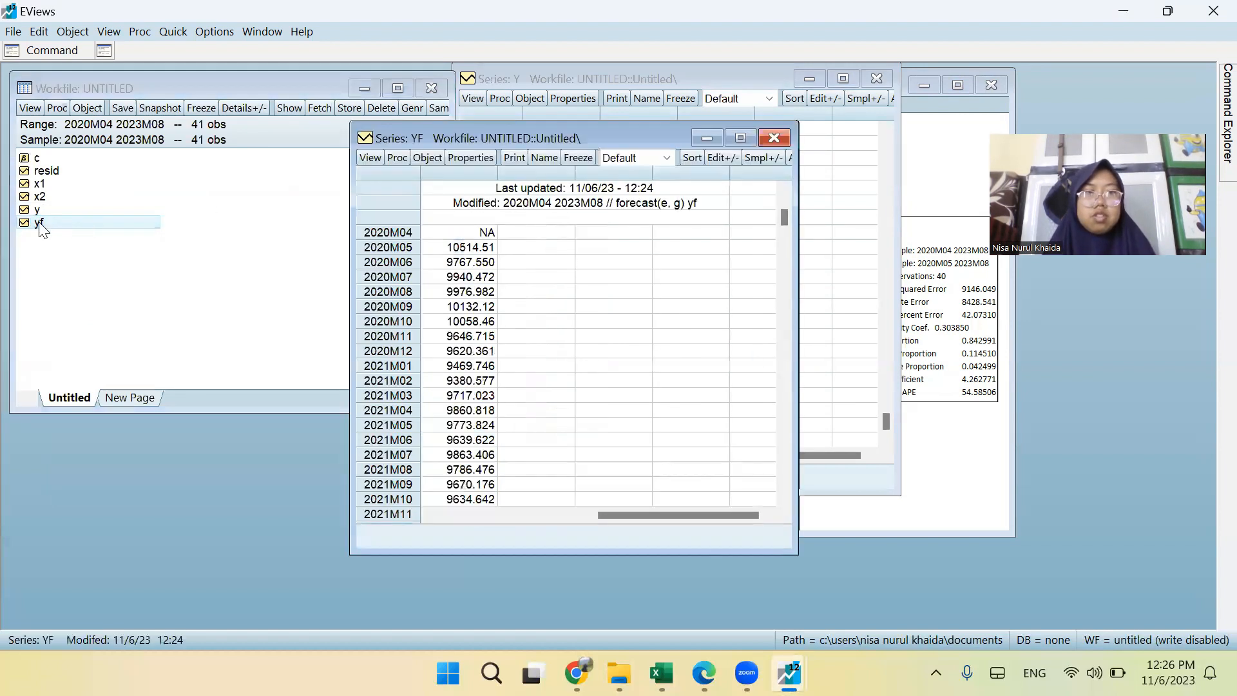
{"action": "left_click", "coordinate": [773, 137]}
{"action": "left_click", "coordinate": [475, 98]}
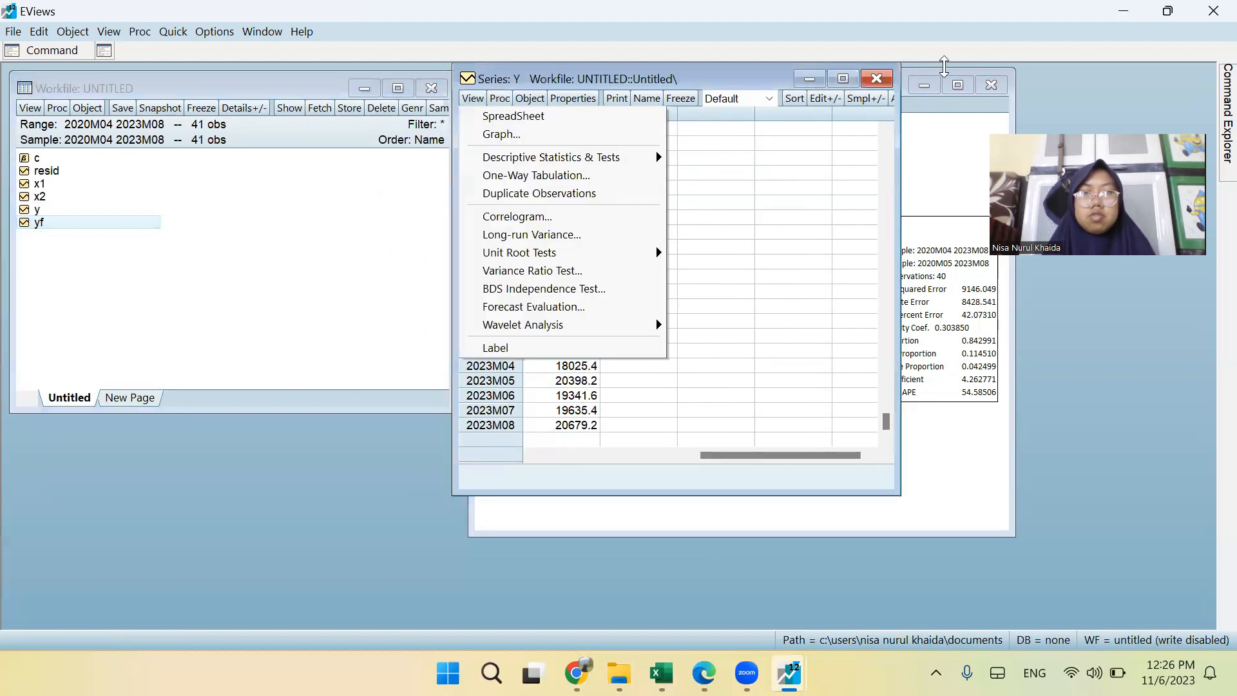
{"action": "left_click", "coordinate": [879, 78]}
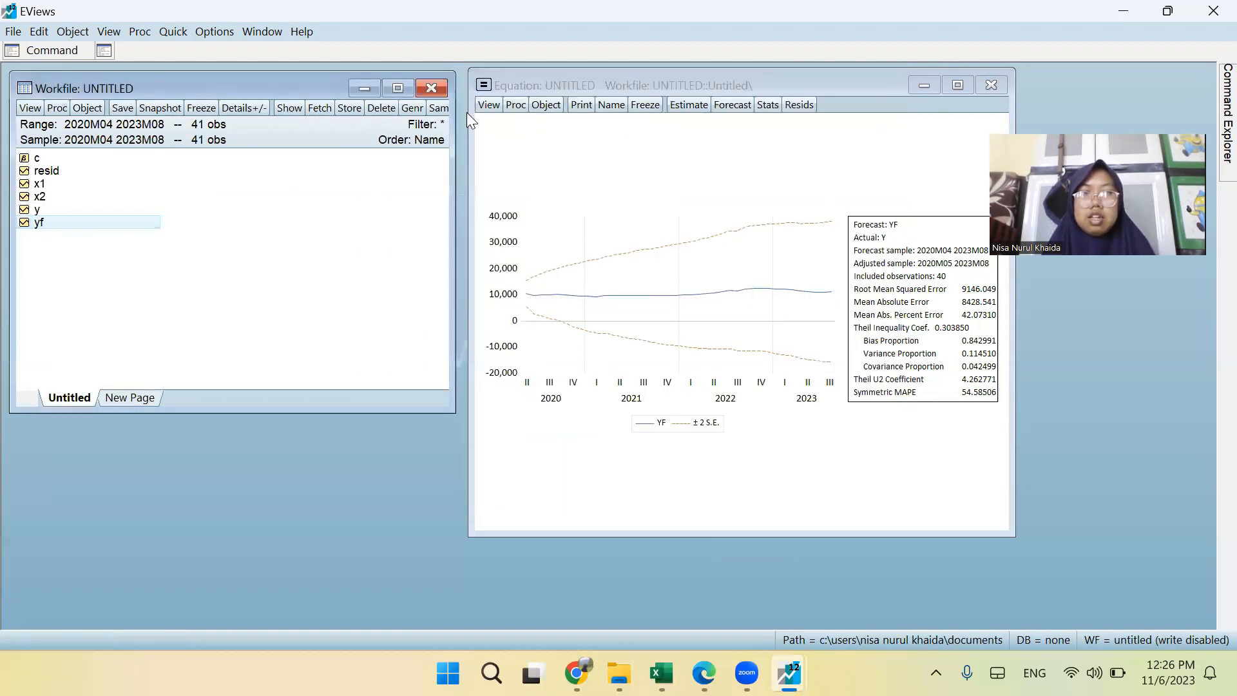
{"action": "left_click", "coordinate": [487, 106]}
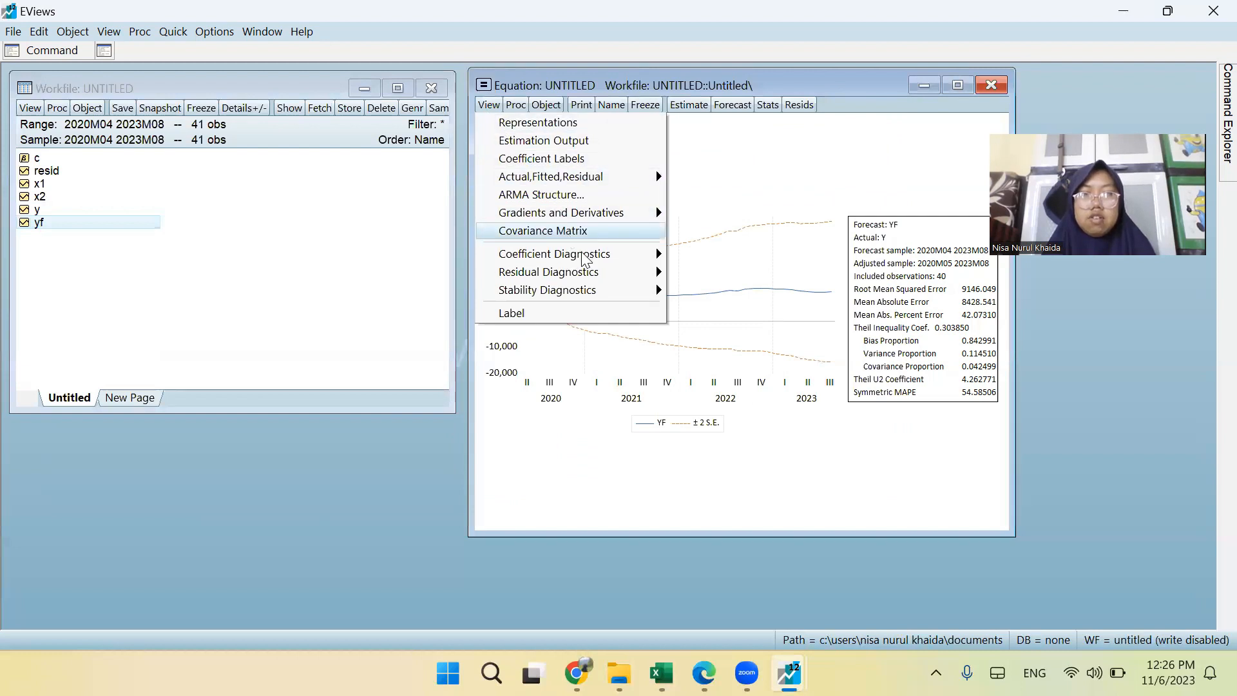
{"action": "mouse_move", "coordinate": [607, 293]}
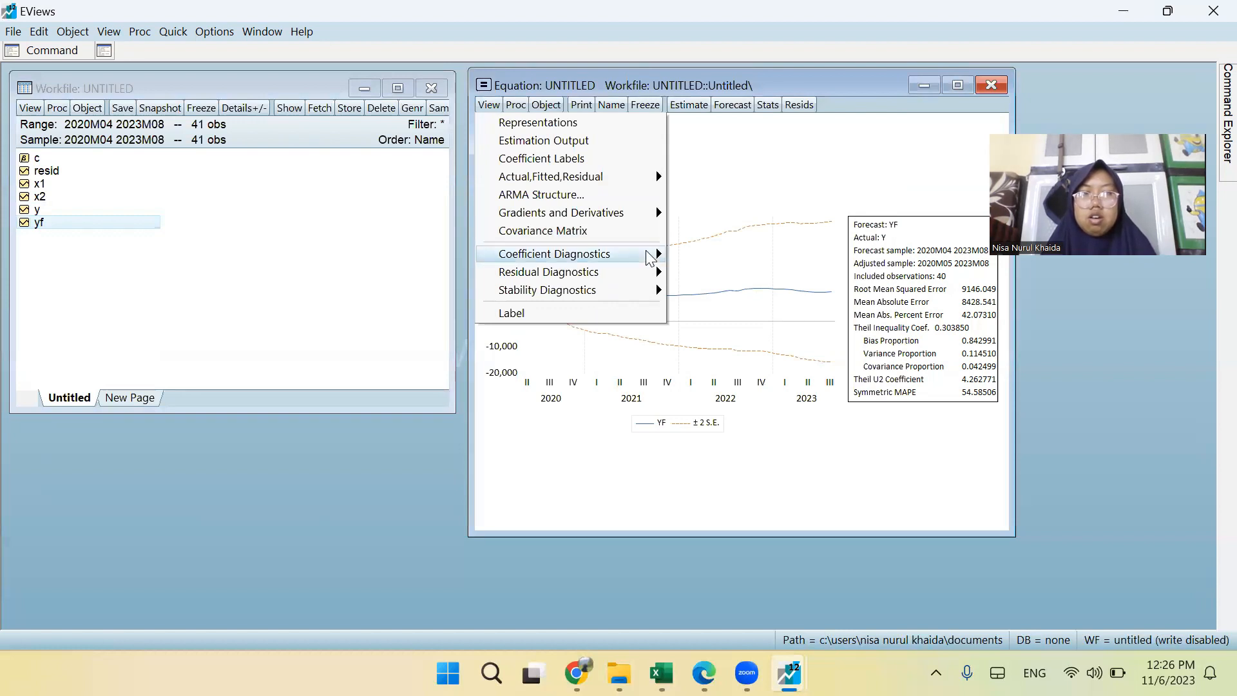
{"action": "left_click", "coordinate": [766, 226]}
{"action": "left_click_drag", "start_coordinate": [875, 224], "coordinate": [727, 96]}
Forecast D(Y) as series yf with a dynamic forecast over 2020m04 2023m08, and check the yf values before closing the series.
{"action": "left_click", "coordinate": [728, 101]}
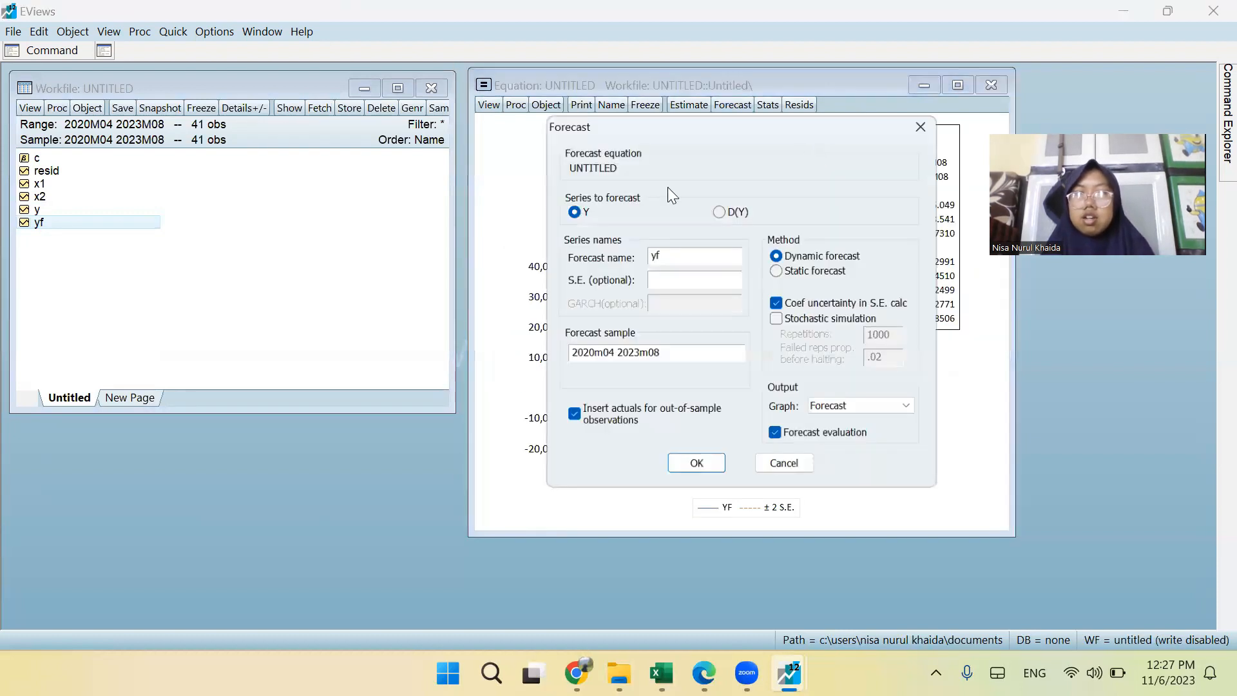
{"action": "left_click", "coordinate": [719, 208]}
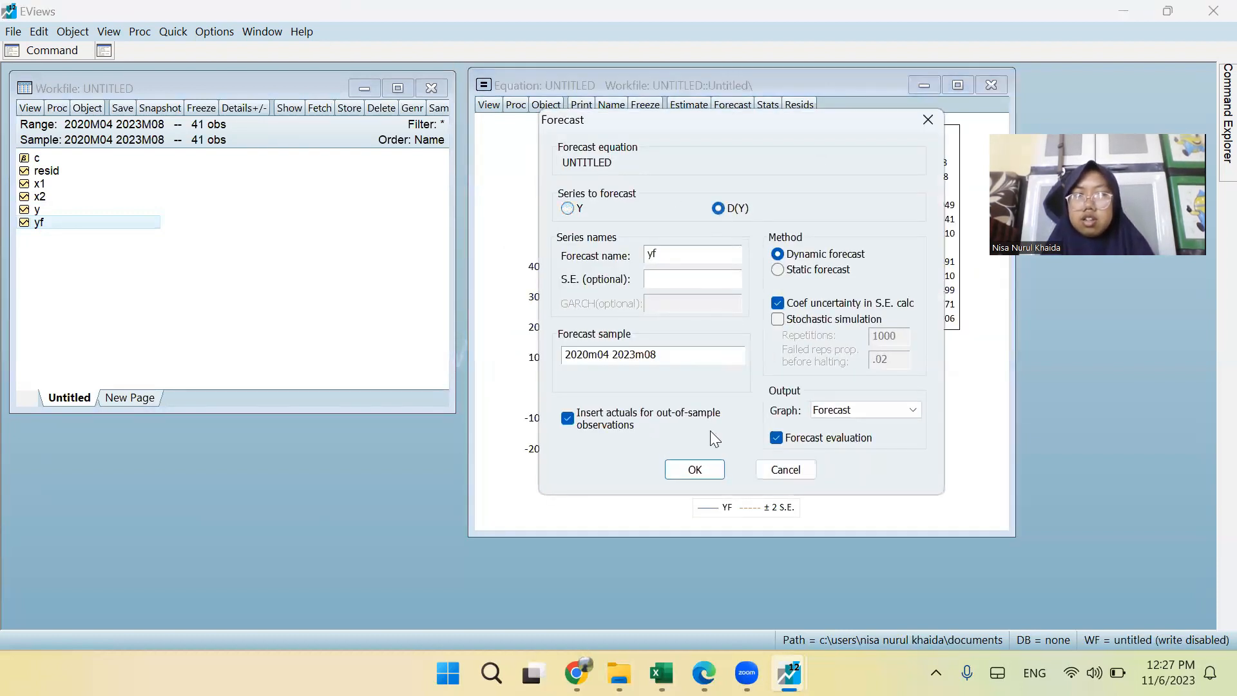
{"action": "left_click", "coordinate": [702, 470]}
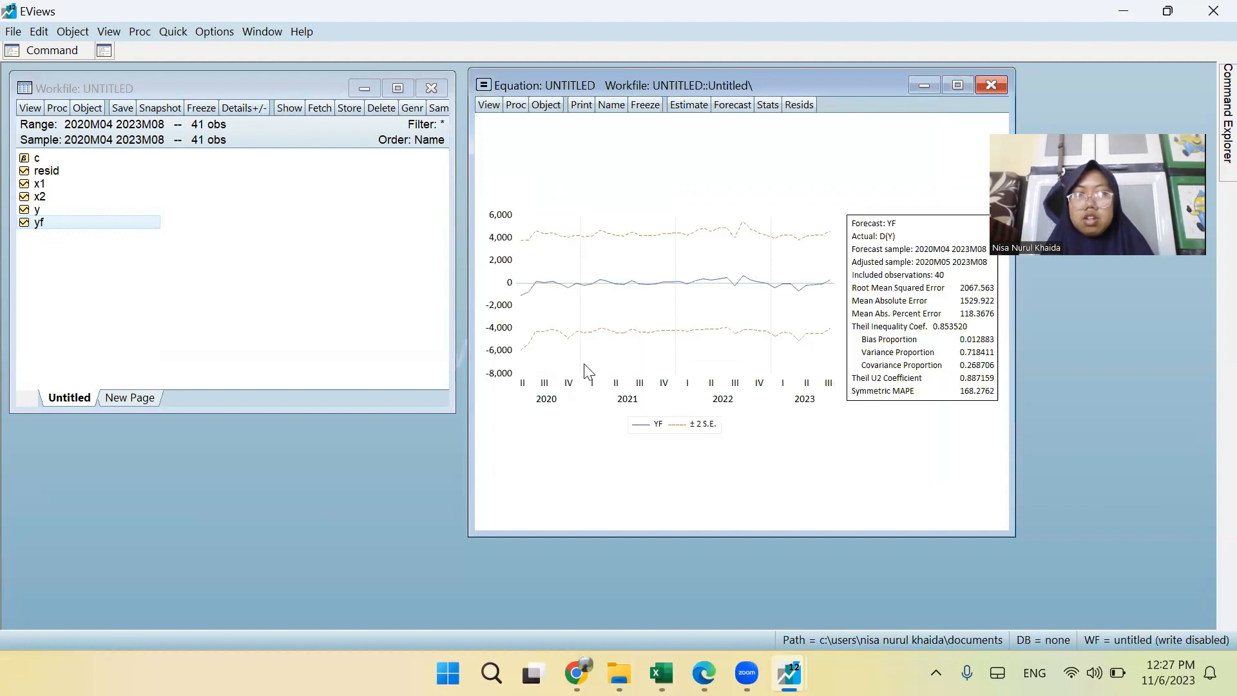
{"action": "double_click", "coordinate": [40, 223]}
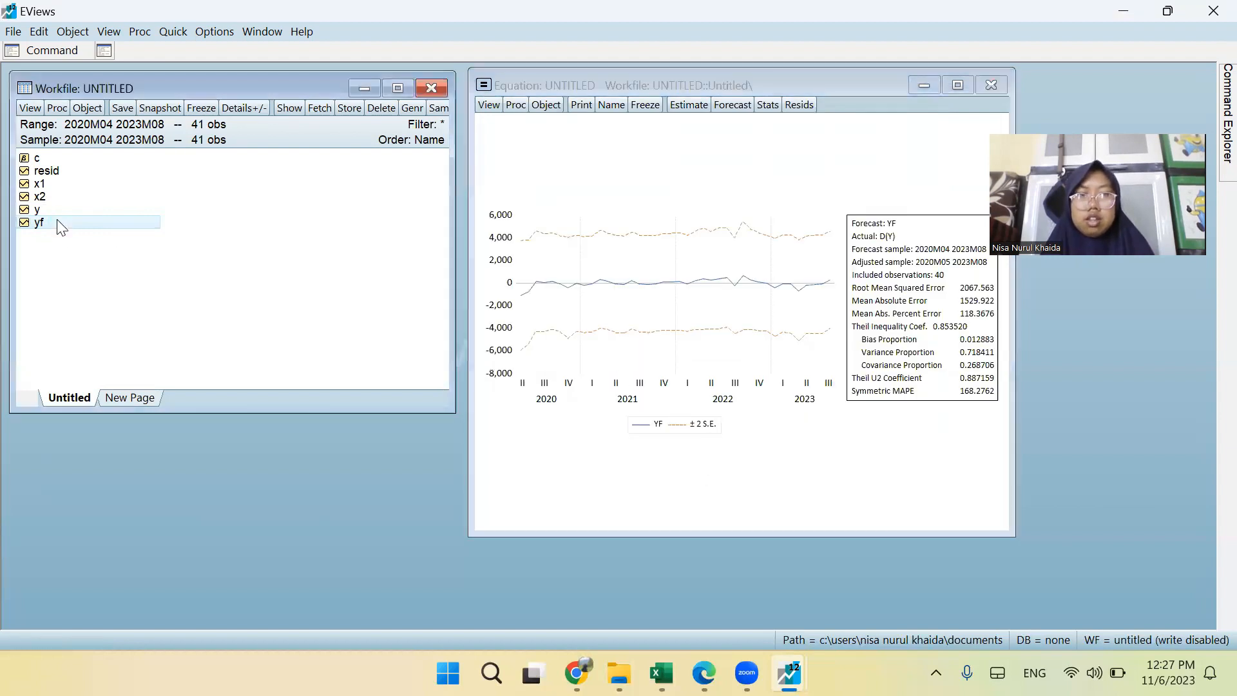
{"action": "scroll", "coordinate": [539, 410], "scroll_direction": "down", "scroll_amount": 8}
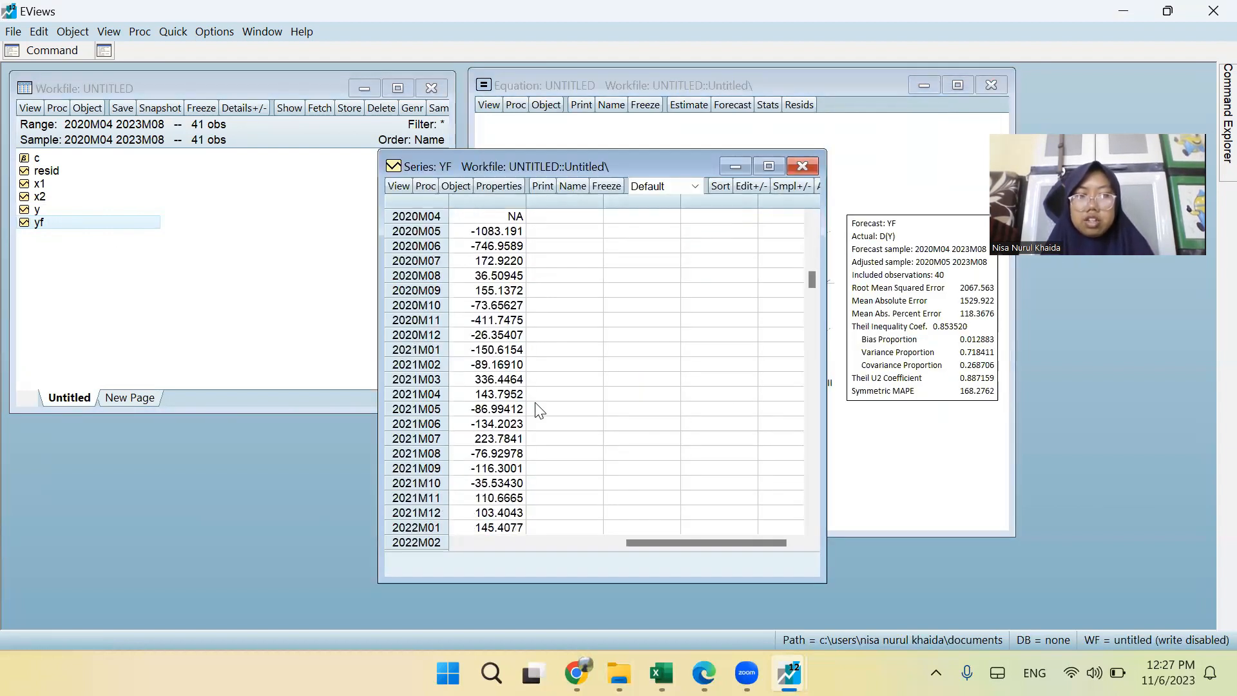
{"action": "left_click", "coordinate": [802, 166]}
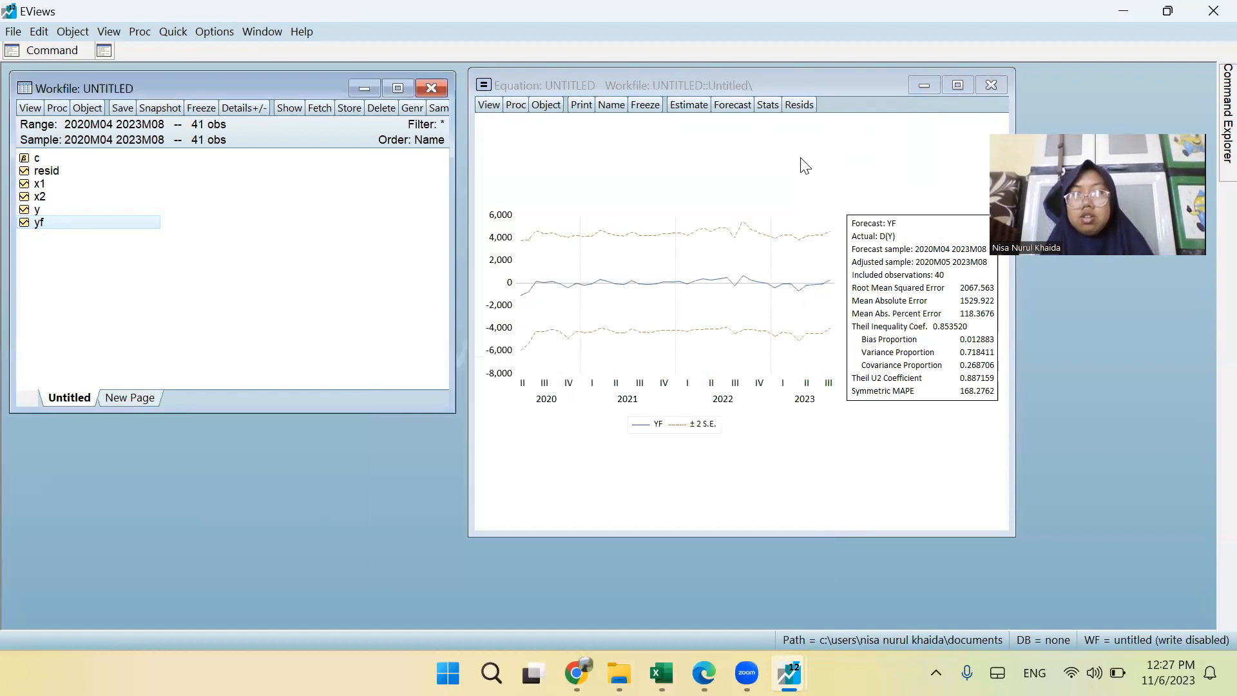
Forecast Y again as series yf with a dynamic forecast over 2020m04 2023m08, and open yf to view its values.
{"action": "left_click", "coordinate": [721, 103]}
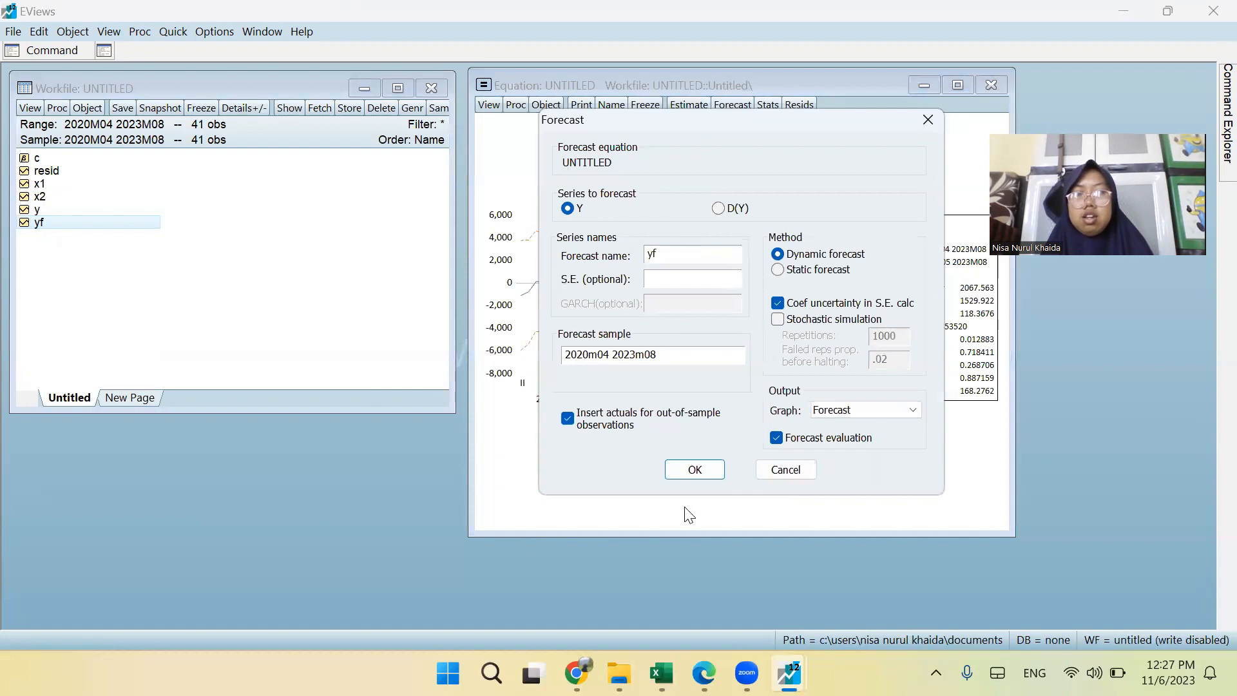
{"action": "left_click", "coordinate": [691, 472]}
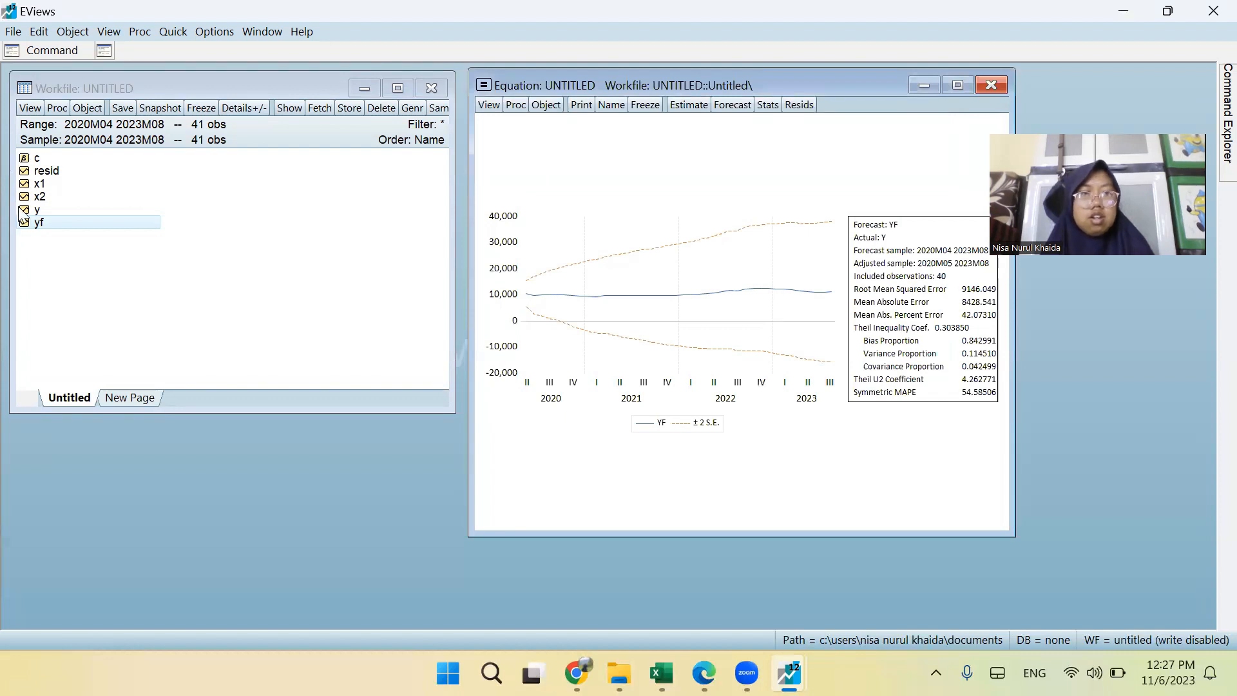
{"action": "double_click", "coordinate": [39, 223]}
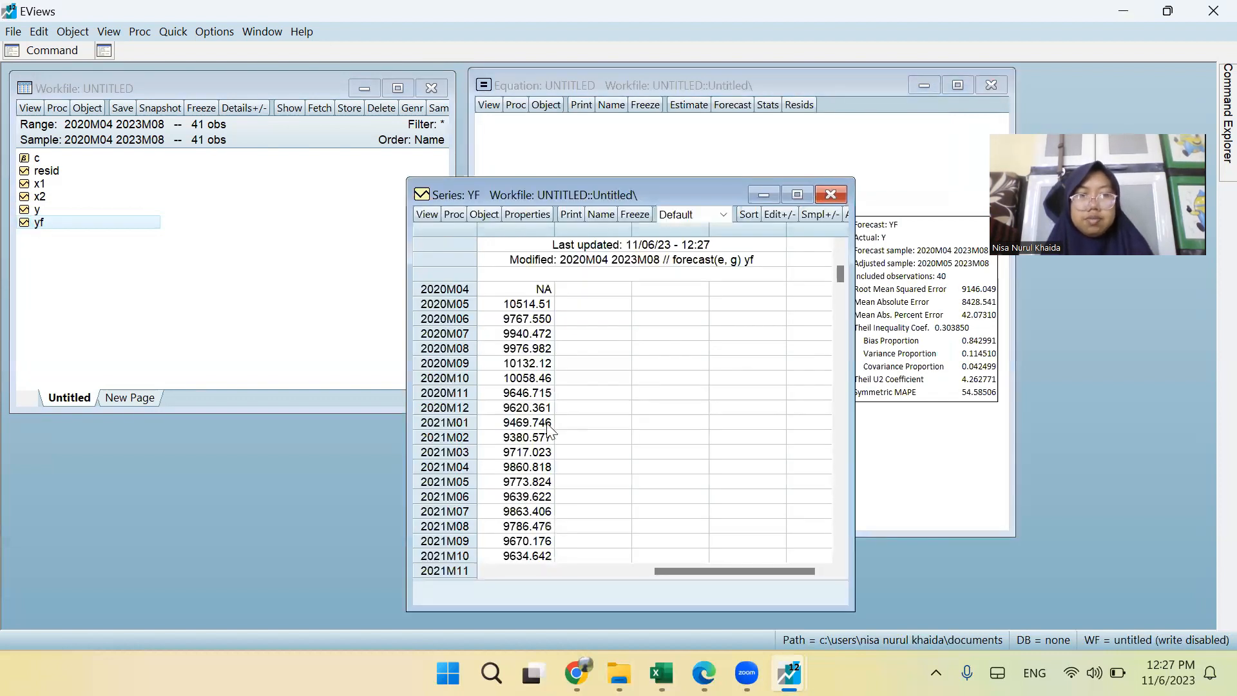
{"action": "scroll", "coordinate": [550, 430], "scroll_direction": "down", "scroll_amount": 1}
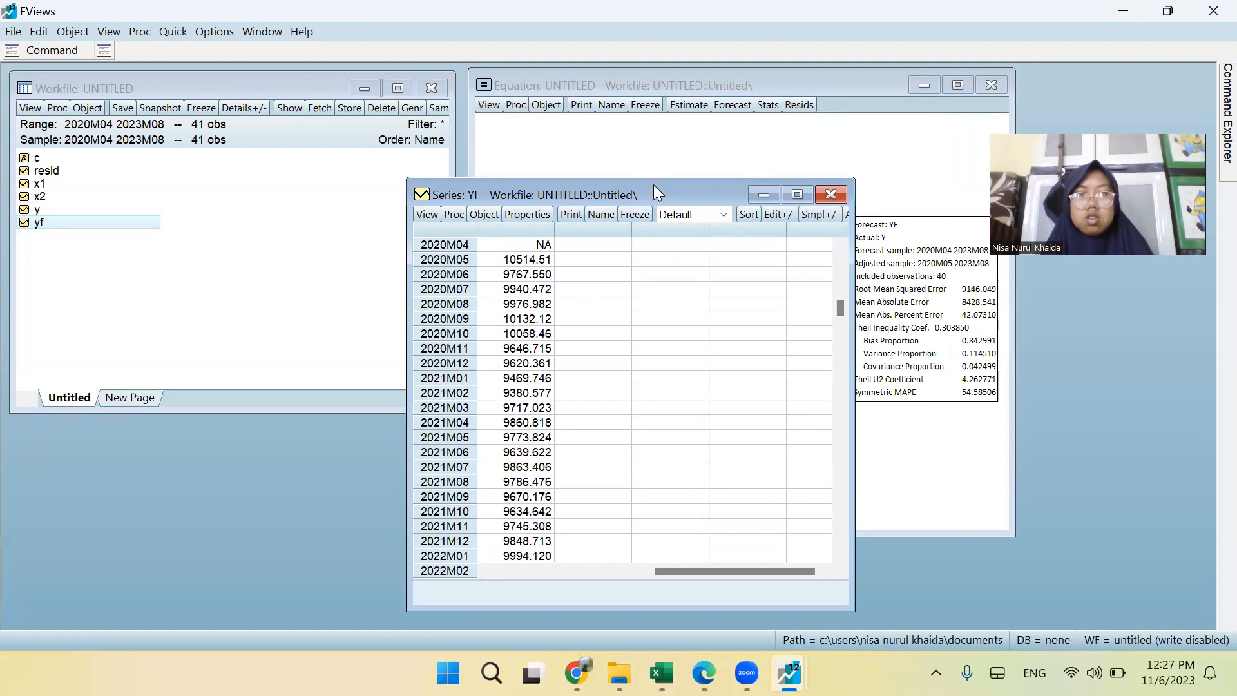
{"action": "left_click_drag", "start_coordinate": [654, 184], "coordinate": [761, 63]}
{"action": "scroll", "coordinate": [634, 314], "scroll_direction": "down", "scroll_amount": 7}
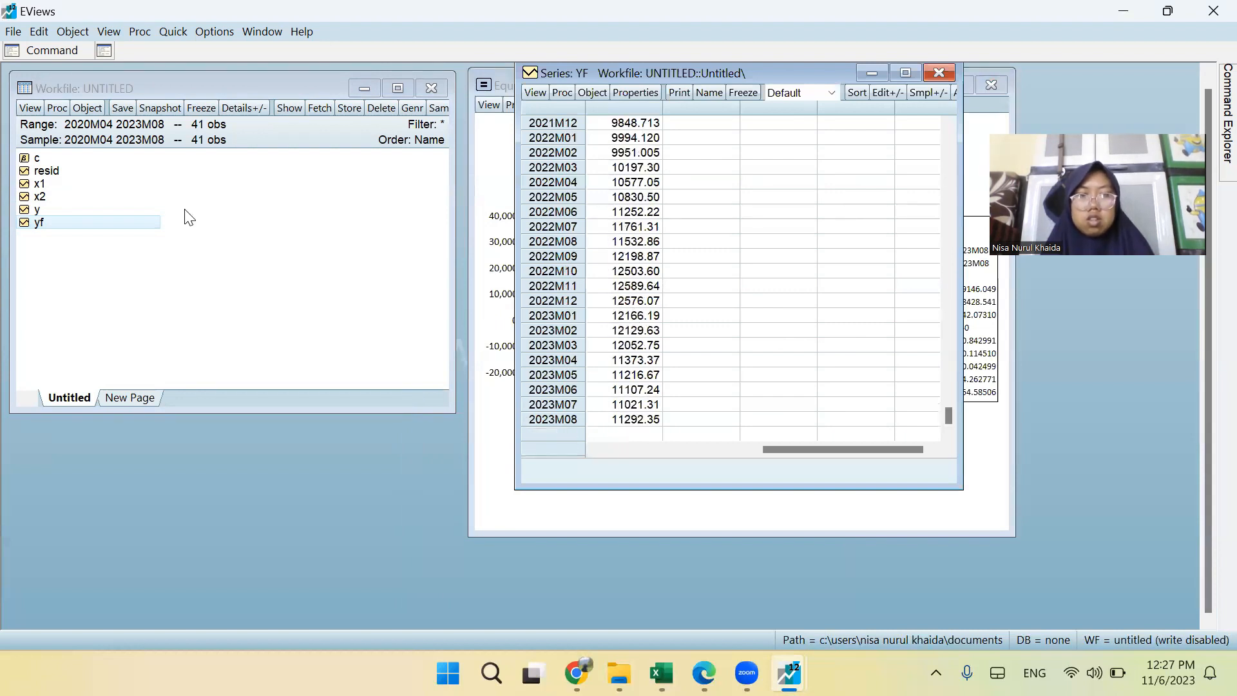
Open series y beside the regenerated yf forecast and compare the monthly values up to 2023M08.
{"action": "double_click", "coordinate": [39, 210]}
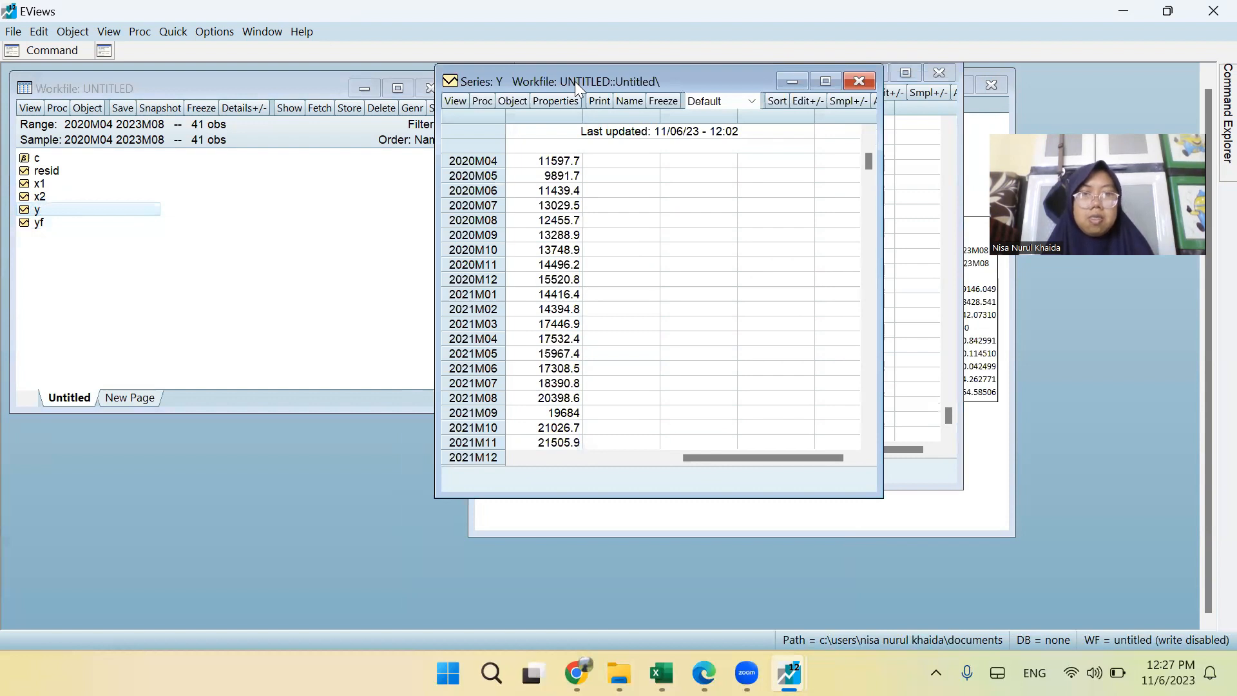
{"action": "left_click_drag", "start_coordinate": [574, 81], "coordinate": [180, 81]}
{"action": "scroll", "coordinate": [212, 250], "scroll_direction": "down", "scroll_amount": 7}
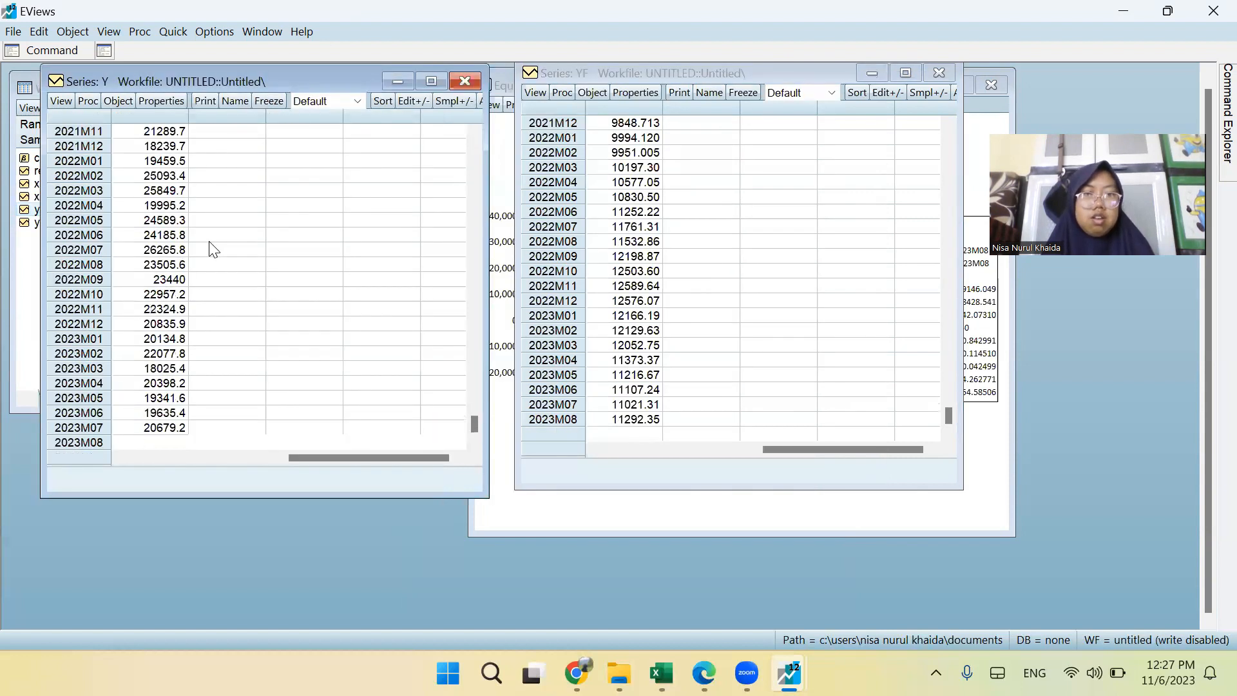